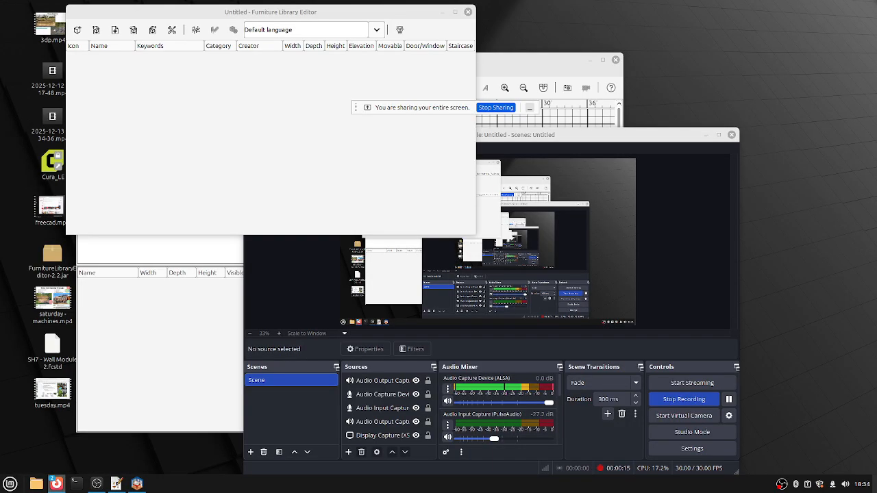
Hide the covering window and bring the untitled Sweet Home 3D home window to the front.
key("alt+F9")
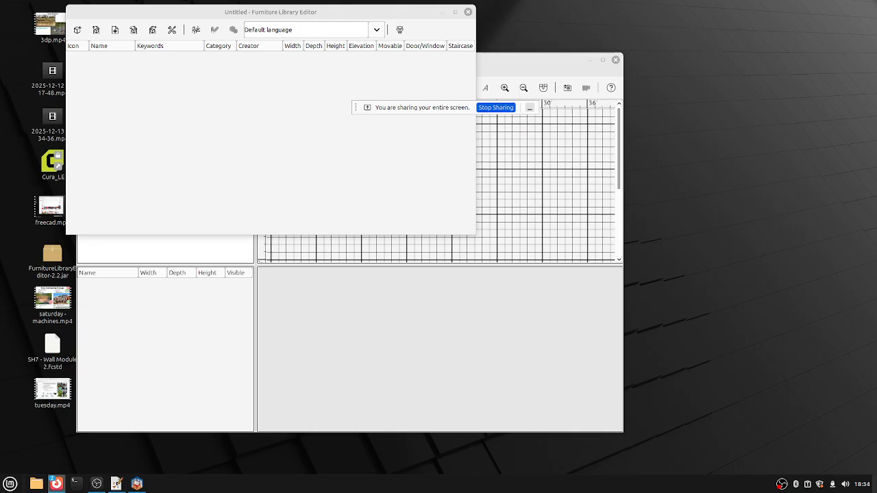
key("alt+Tab")
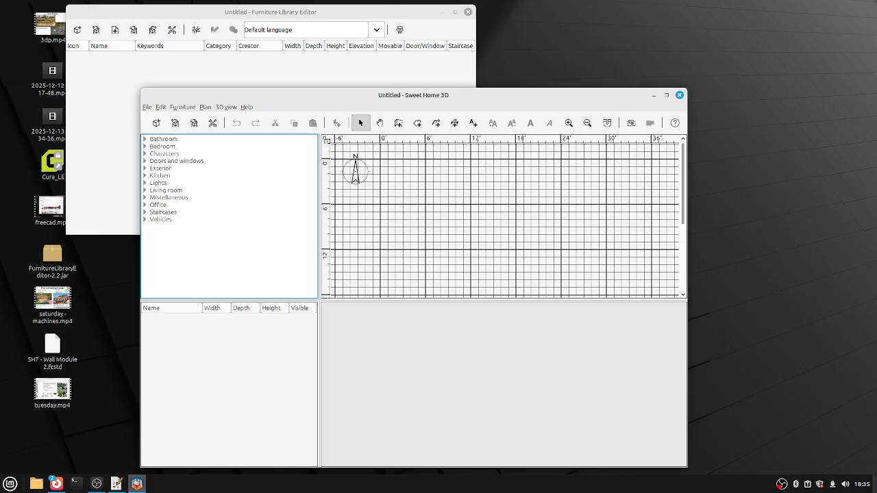
Move the home window, expand and collapse the Bathroom category, then maximize the window.
left_click_drag(479, 95, 457, 57)
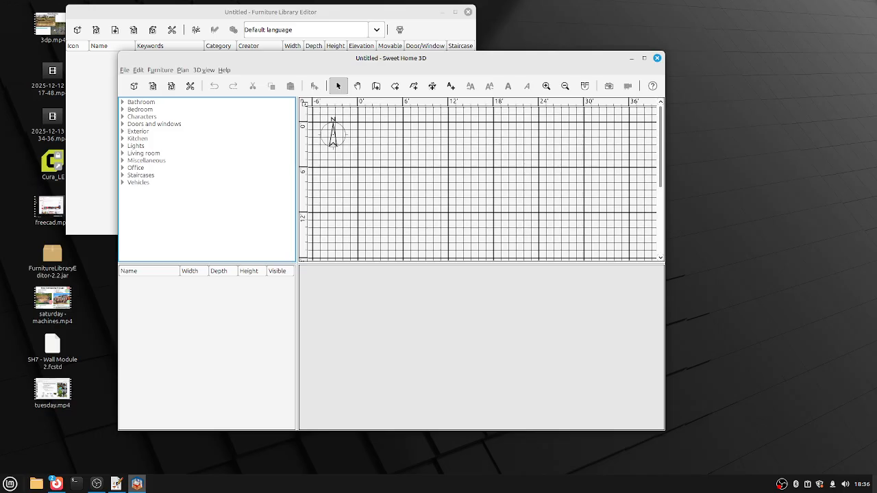
key("Right")
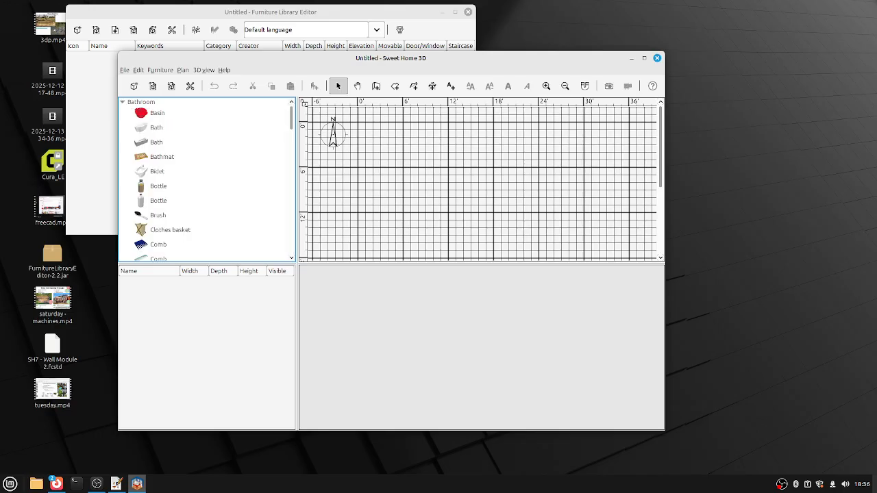
key("Left")
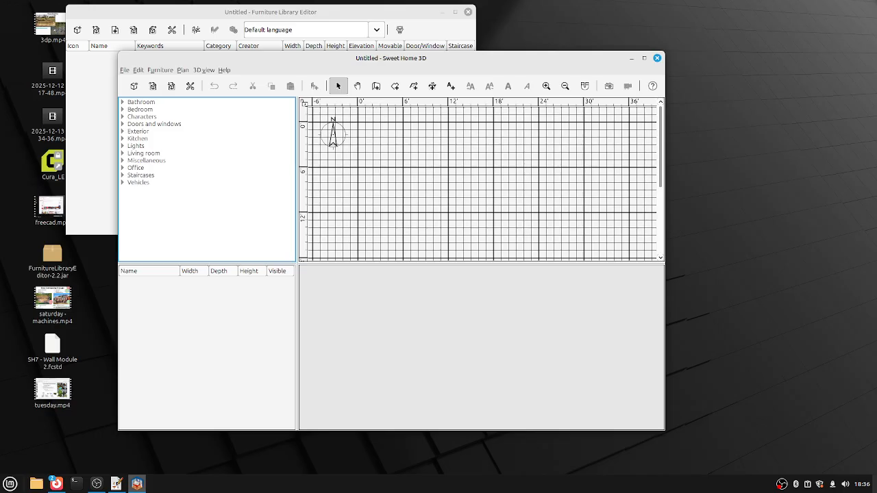
key("super+Up")
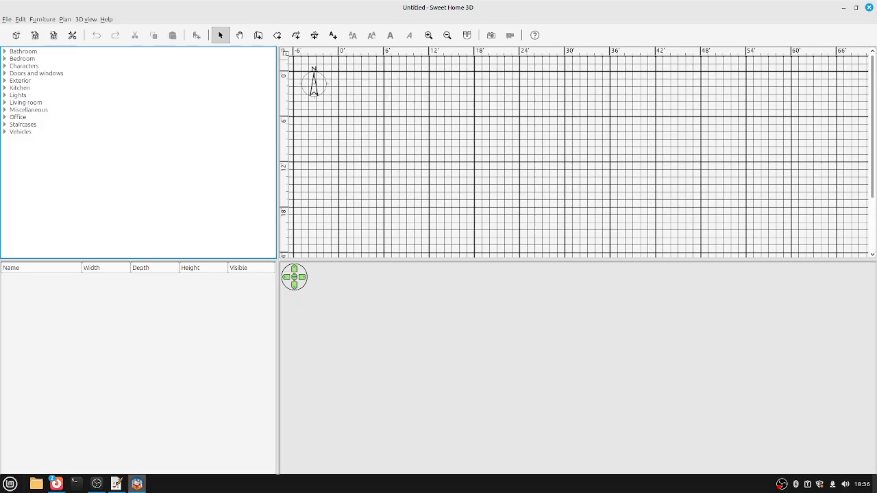
In Preferences, set the furniture catalog view to Searchable list.
key("alt+f")
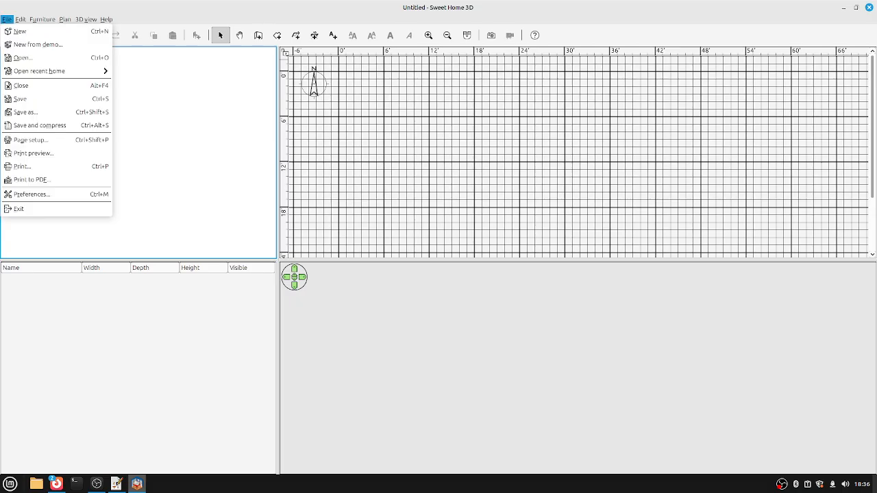
key("Down")
key("Down")
key("Down")
key("Down")
key("Down")
key("Down")
key("Down")
key("Down")
key("Down")
key("Down")
key("Down")
key("Down")
key("Down")
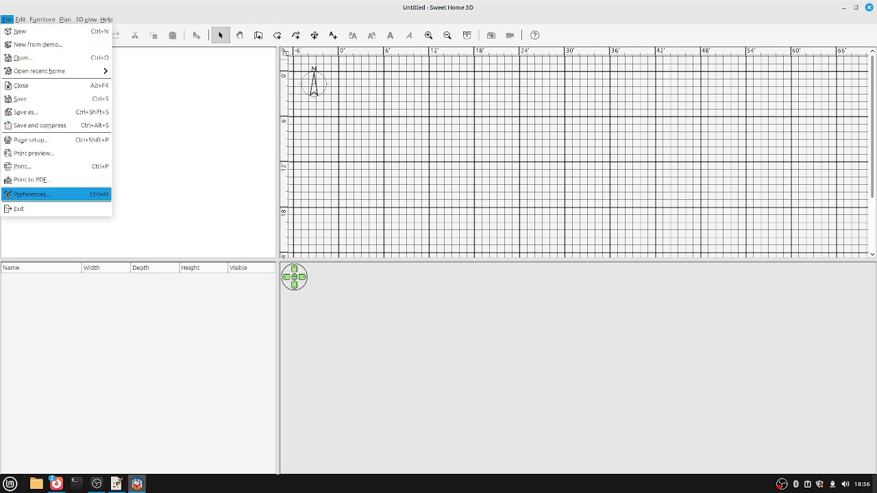
key("Down")
key("Up")
key("Escape")
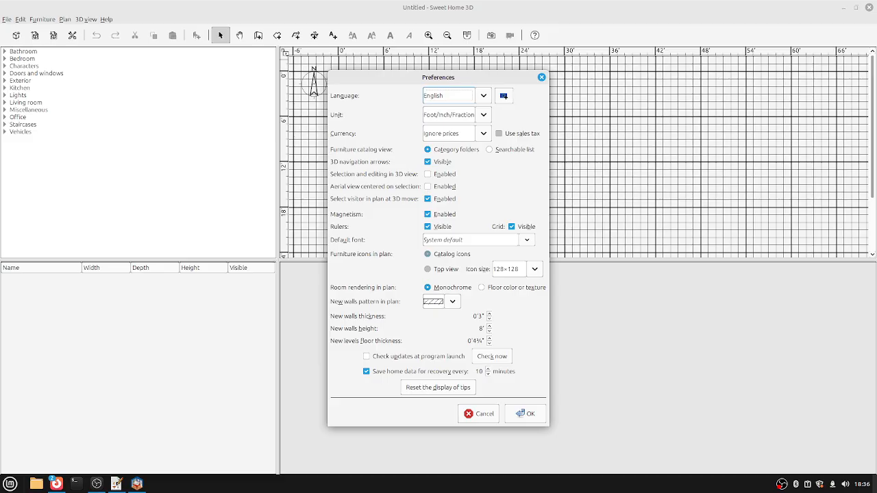
left_click(489, 149)
key("Return")
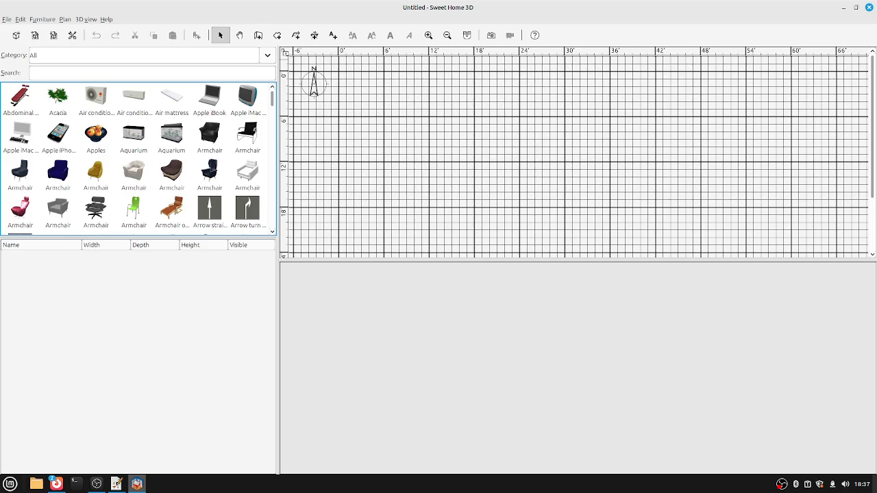
Place the brown Armchair from the catalog onto the plan.
mouse_move(173, 170)
left_click_drag(171, 174, 391, 153)
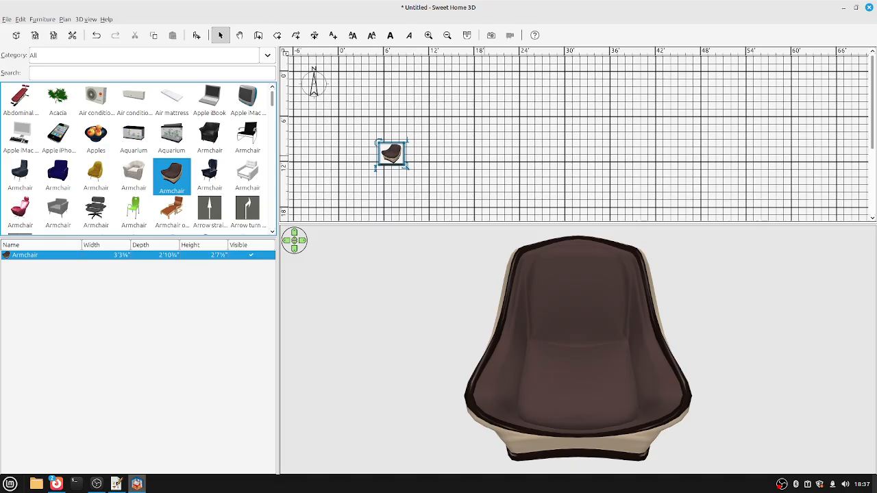
key("Left")
key("Left")
key("Left")
key("Left")
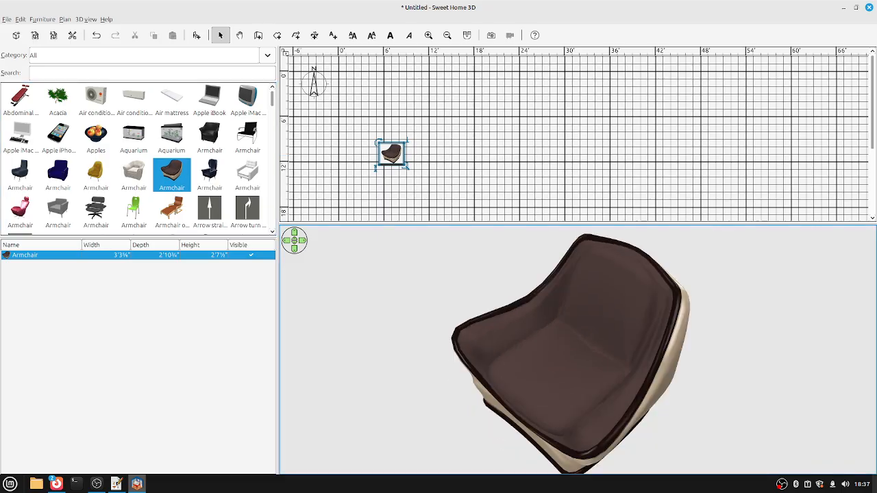
Orbit and tilt the 3D view to inspect the armchair from several angles.
key("Page_Up")
key("Page_Up")
key("Page_Down")
key("Page_Down")
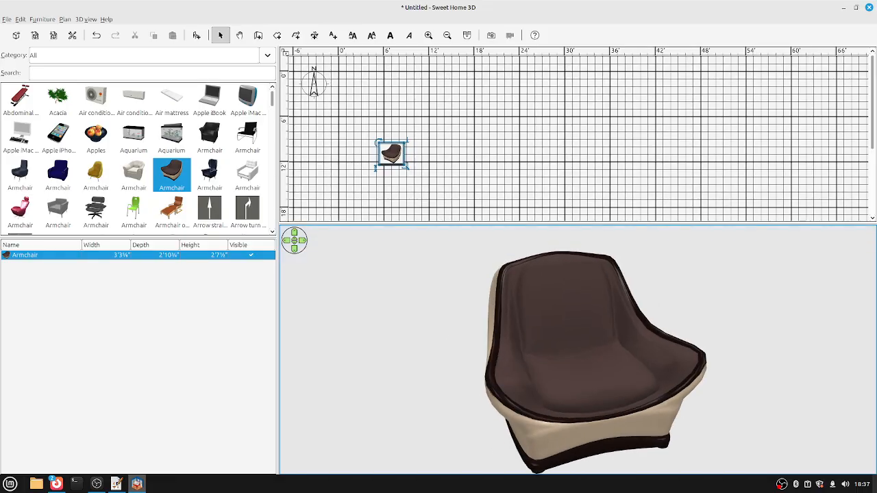
key("Page_Up")
key("Page_Up")
key("Page_Down")
key("Page_Down")
key("Page_Up")
key("Page_Up")
key("Page_Down")
key("Page_Down")
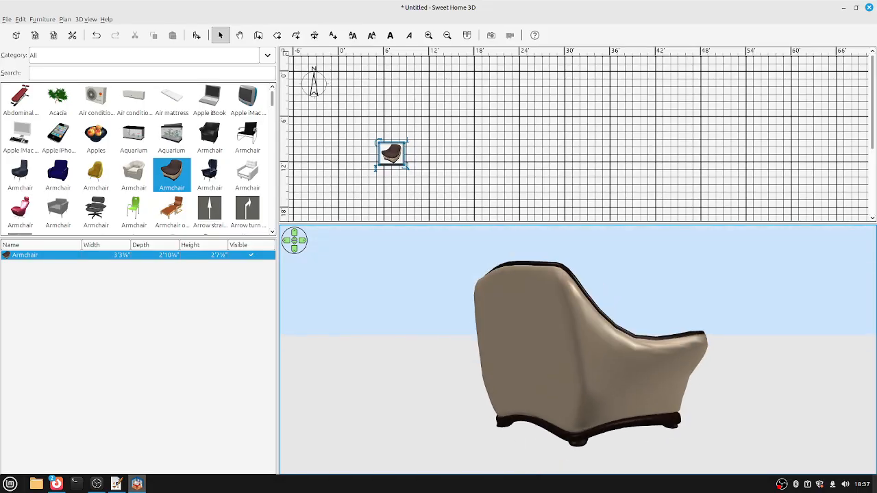
key("Left")
key("Left")
key("Left")
key("Left")
key("Left")
key("Left")
key("Left")
key("Left")
key("Left")
key("Left")
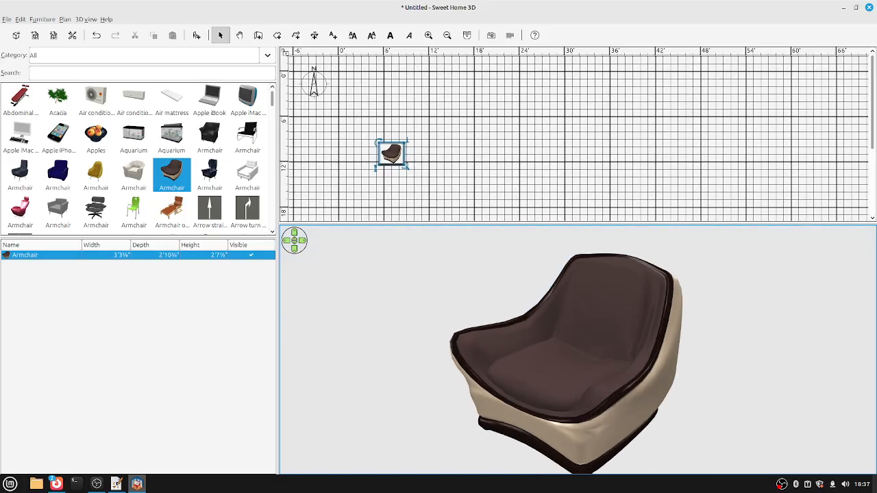
key("Page_Up")
right_click(504, 353)
key("Escape")
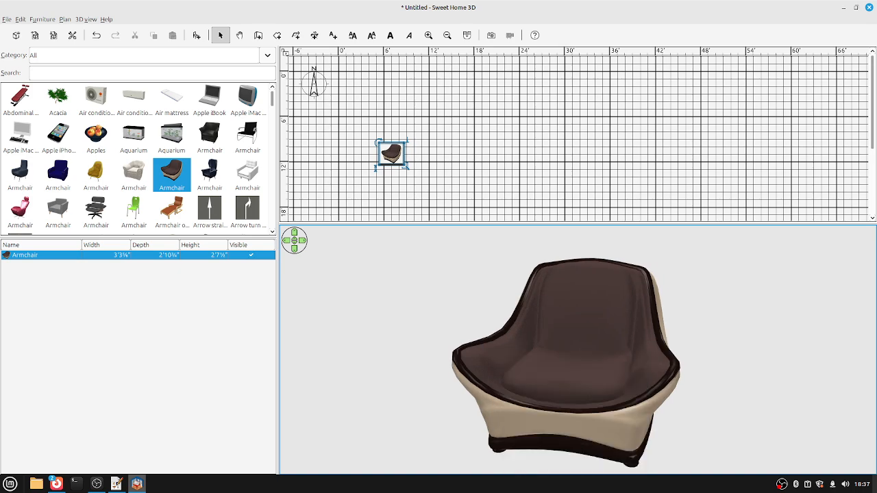
key("Left")
key("Page_Down")
key("Left")
key("Left")
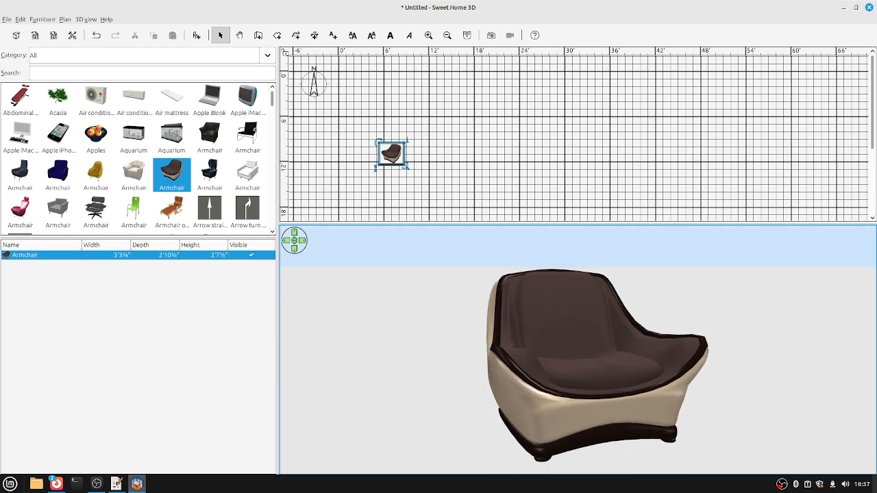
key("alt+v")
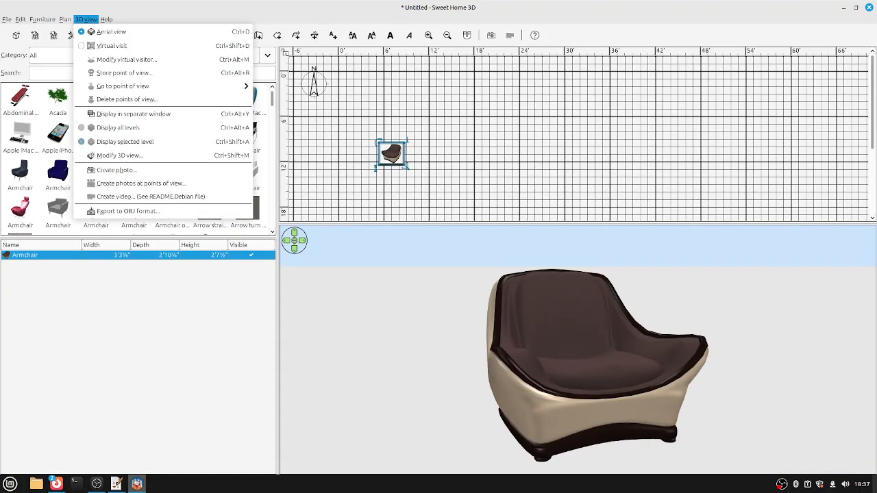
key("Down")
key("Down")
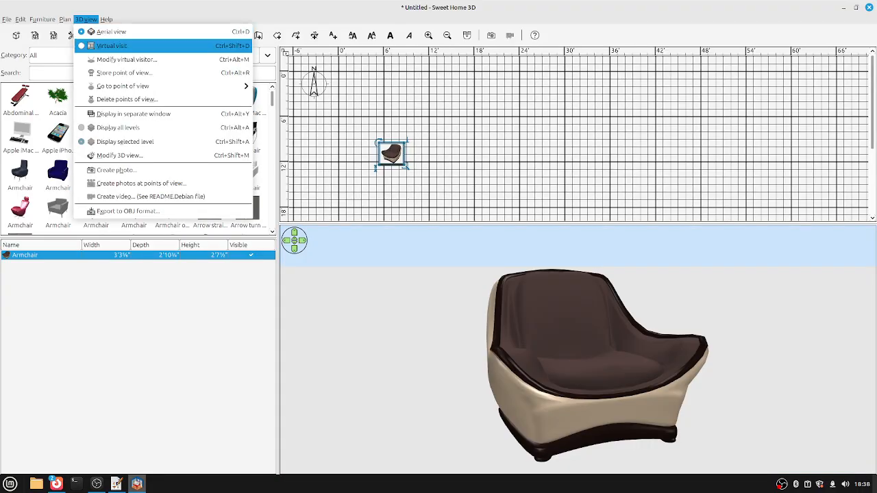
key("Return")
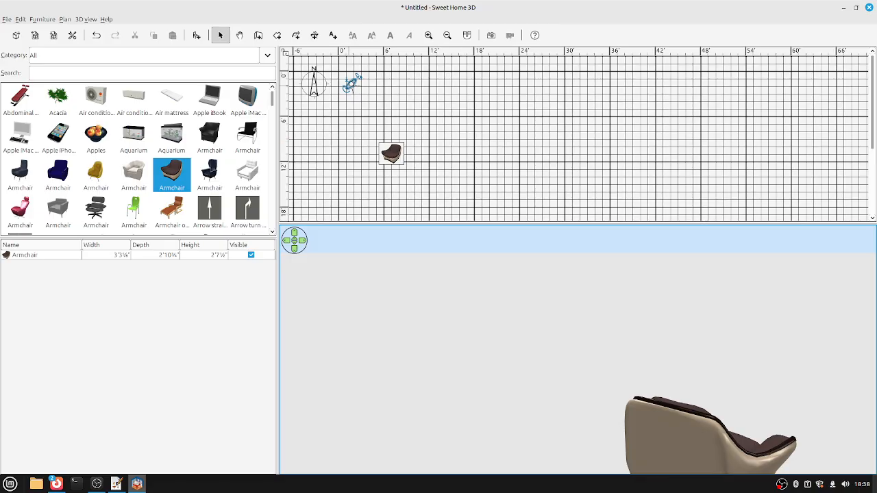
key("Up")
key("Down")
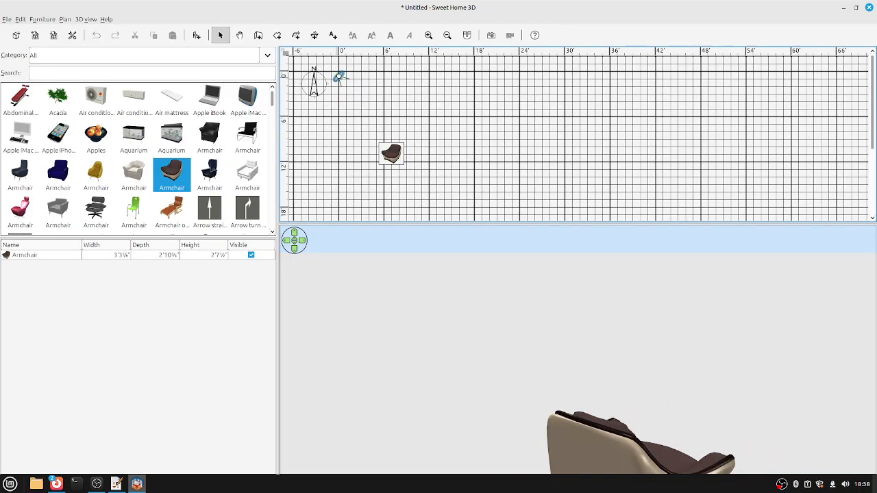
key("Down")
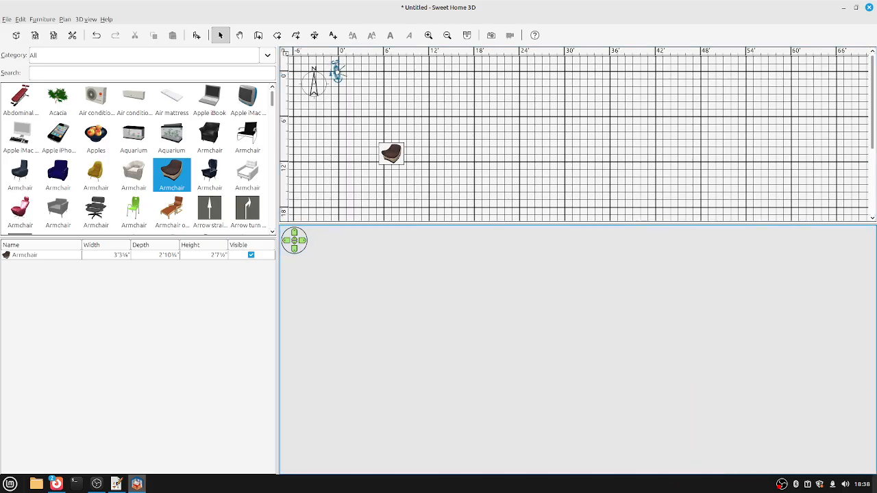
key("Right")
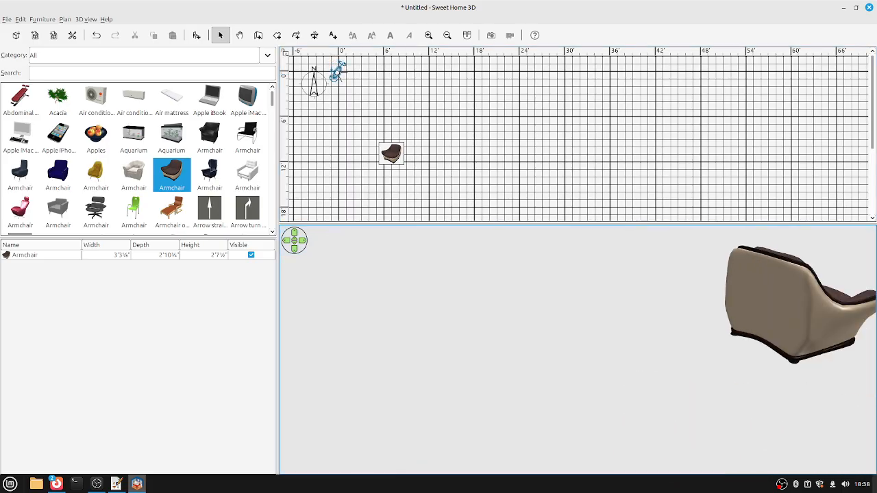
key("alt+3")
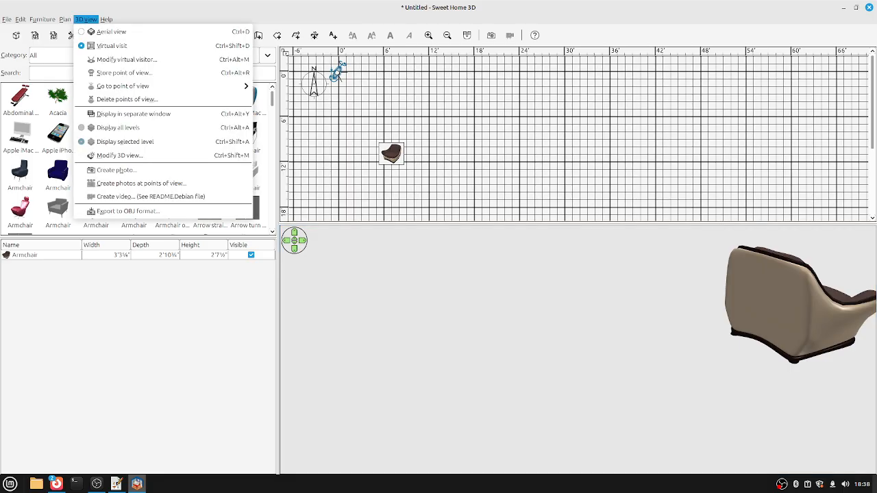
key("Down")
key("Up")
key("Return")
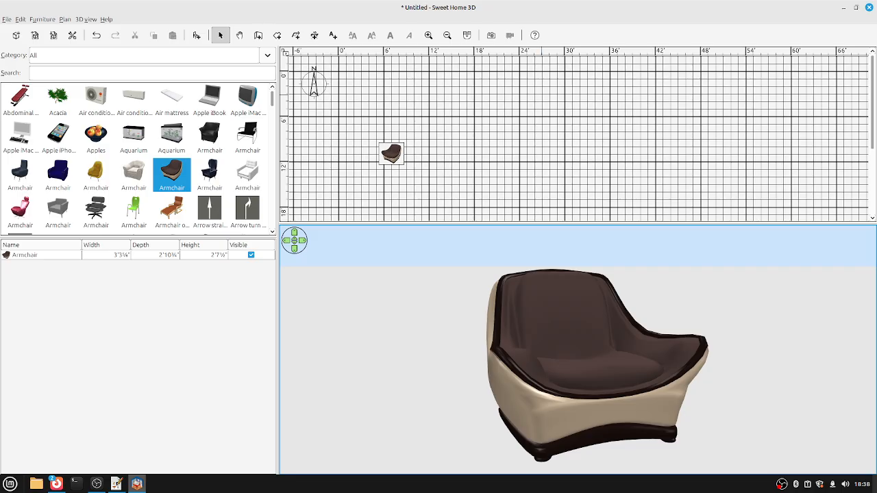
left_click(391, 154)
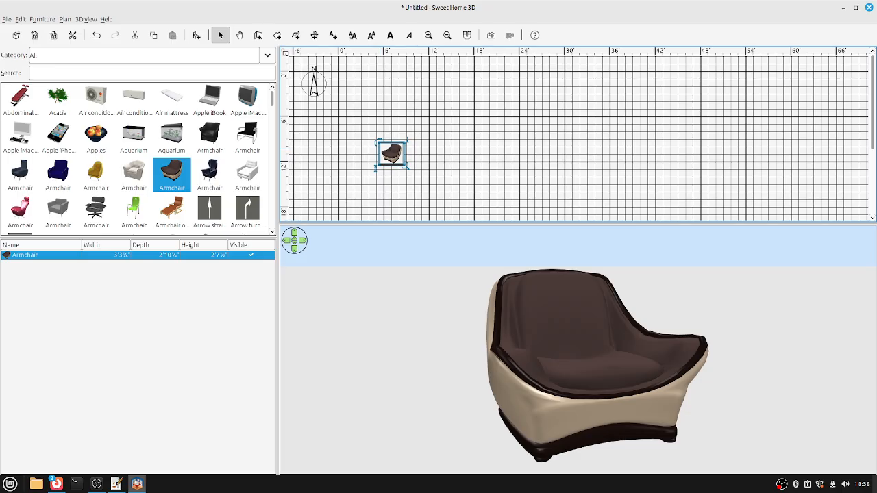
Delete the armchair, search the catalog for 'box', and place a plain grey Box on the plan.
key("Delete")
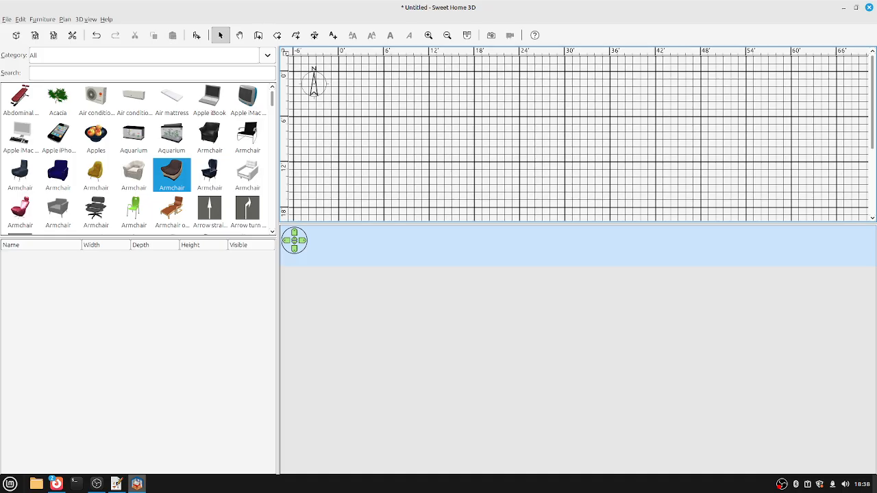
mouse_move(134, 209)
left_click(83, 72)
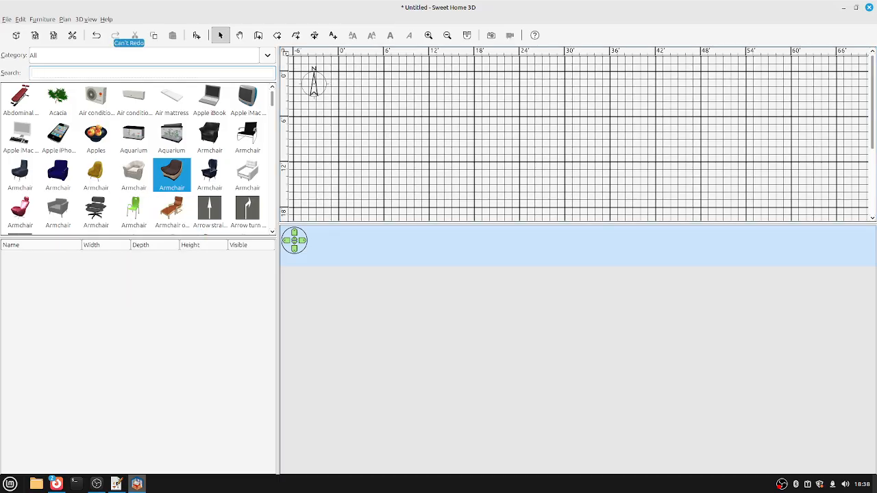
type("box")
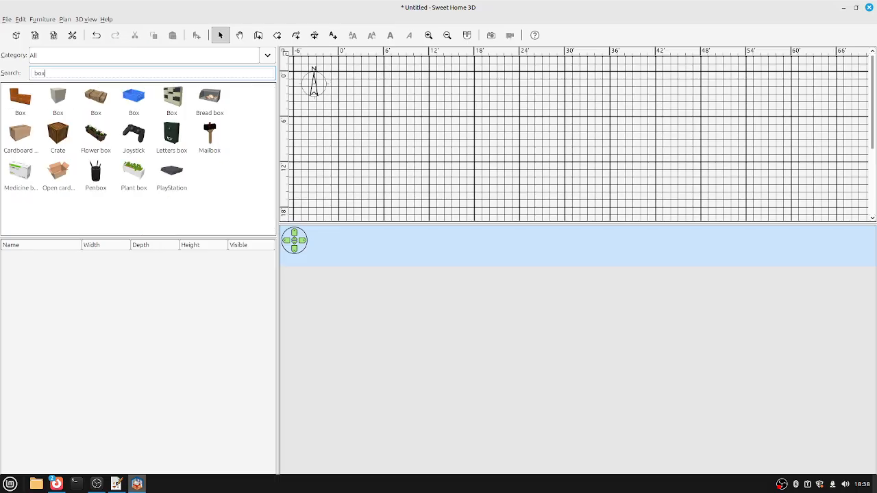
left_click_drag(58, 99, 392, 144)
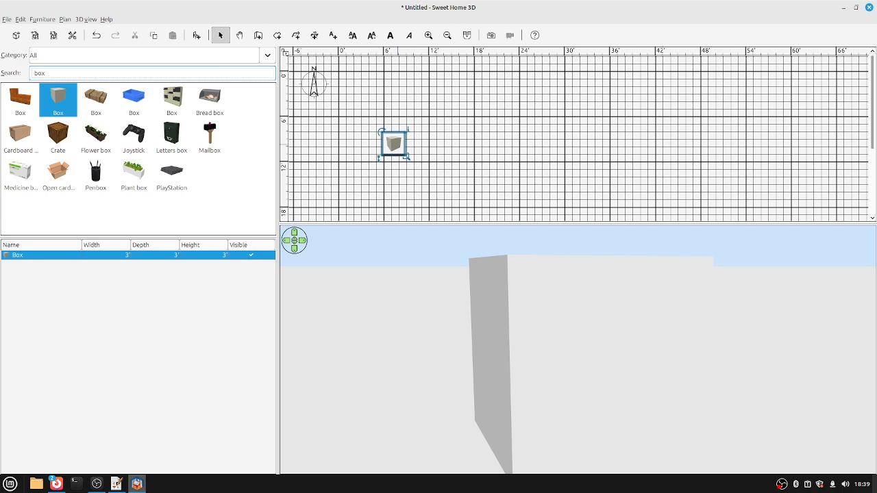
Nudge the box slightly up-left and open the 3D view menu.
key("Left")
key("Up")
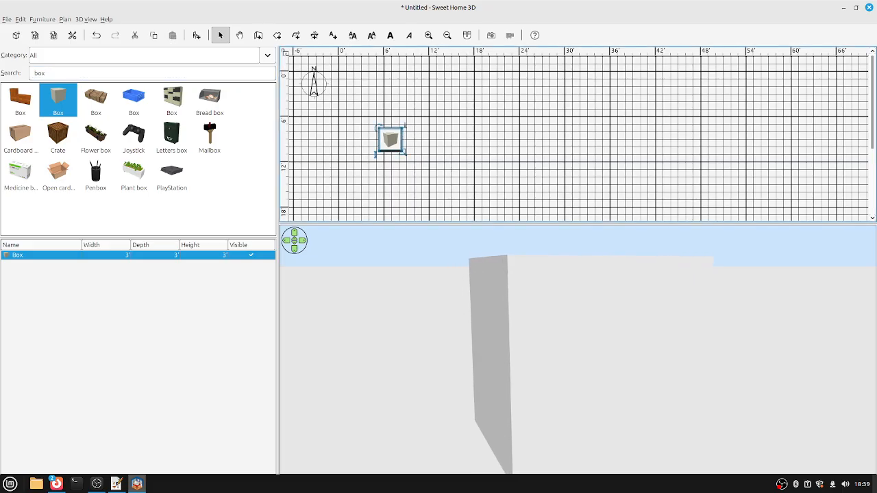
key("alt+v")
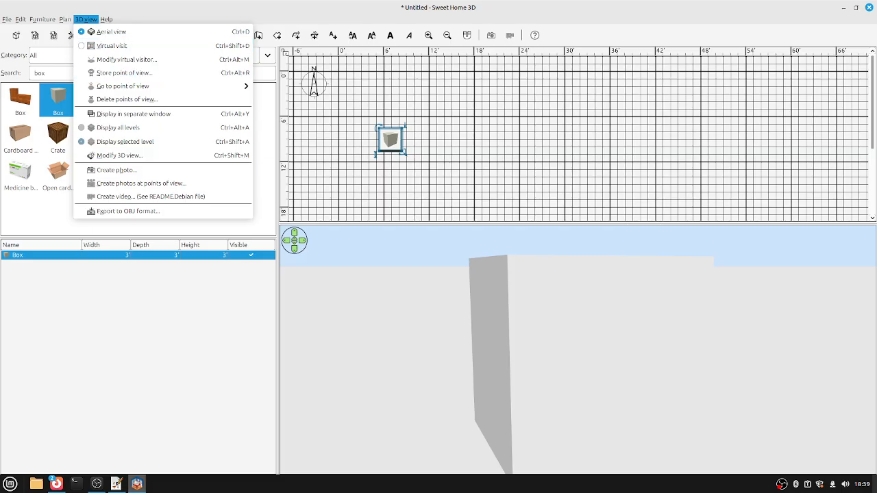
Set the 3D view's sky texture to Floor - Dark blue tiles.
key("Up")
key("Return")
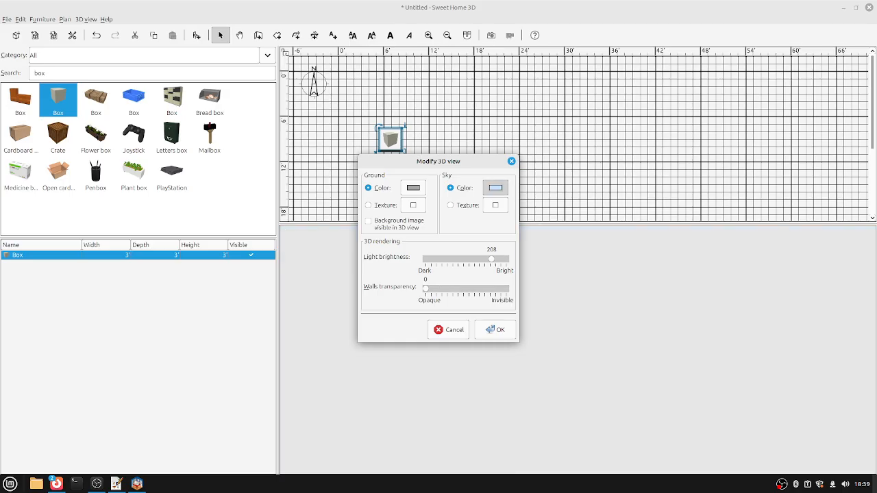
key("space")
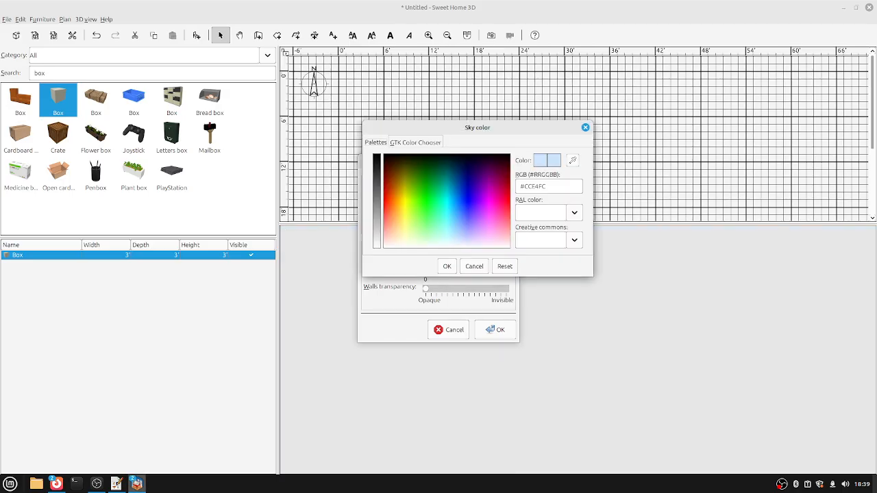
key("Escape")
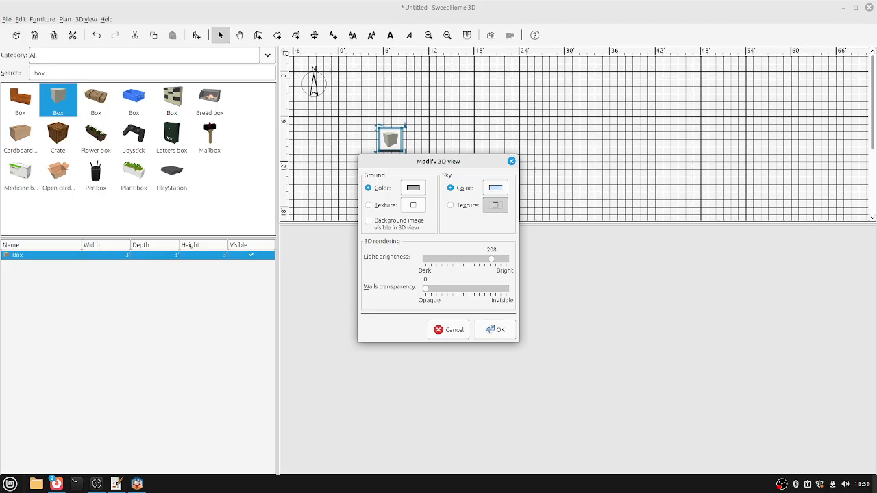
left_click(495, 205)
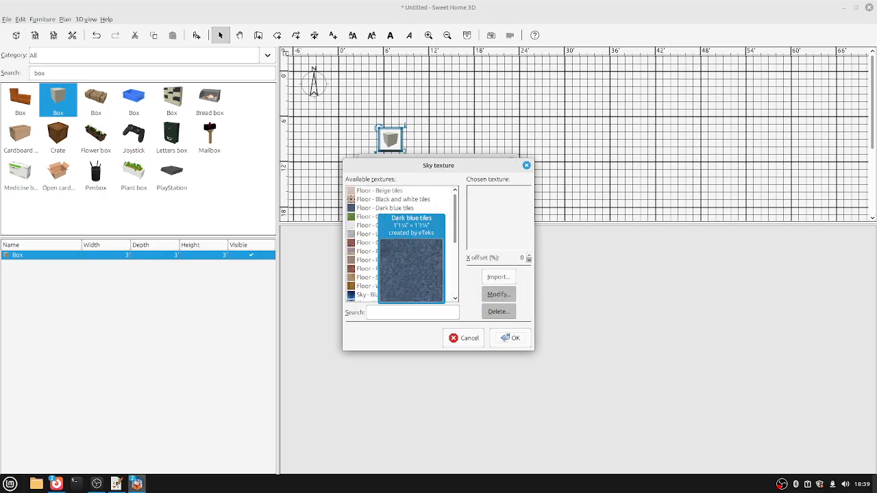
left_click(355, 207)
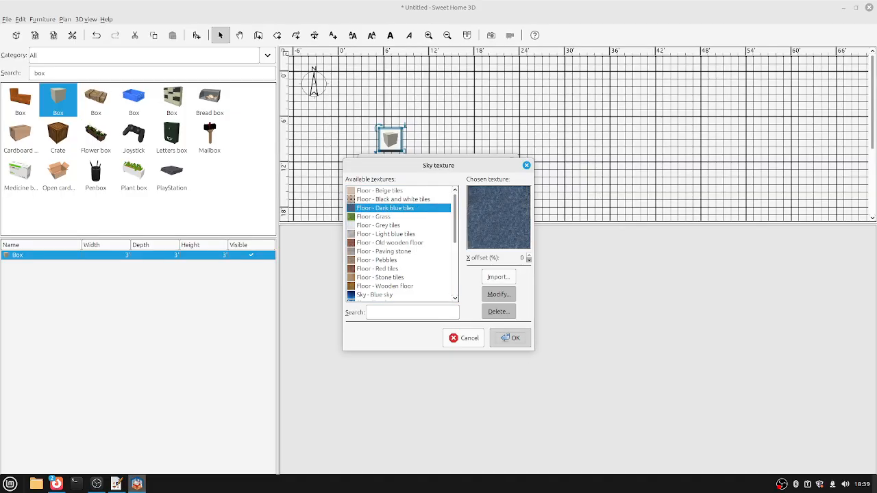
left_click(510, 338)
left_click(497, 329)
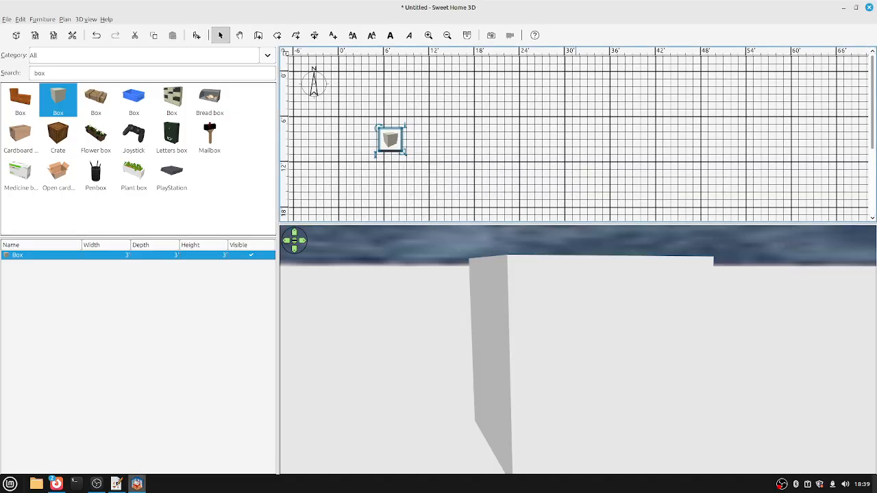
Set the ground texture to Floor - Old wooden floor and drag the box to the plan origin.
left_click_drag(576, 224, 575, 149)
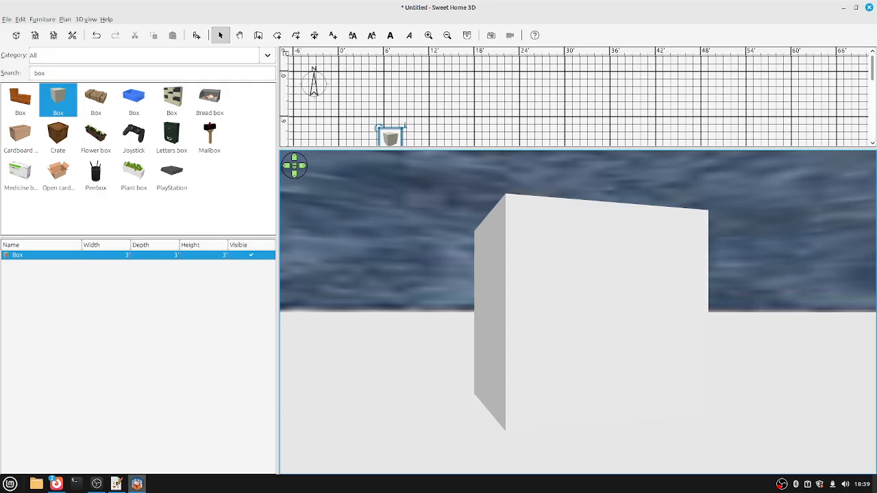
key("Left")
key("Left")
key("Left")
left_click(85, 20)
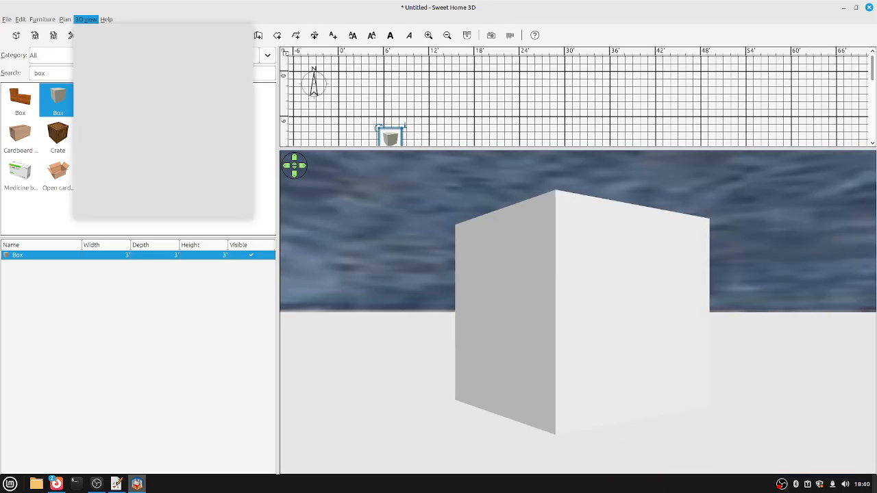
left_click(118, 156)
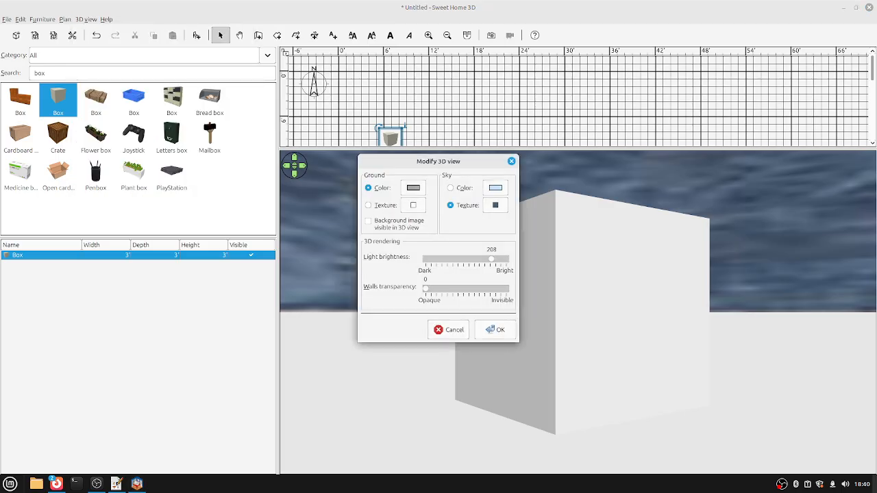
left_click(413, 205)
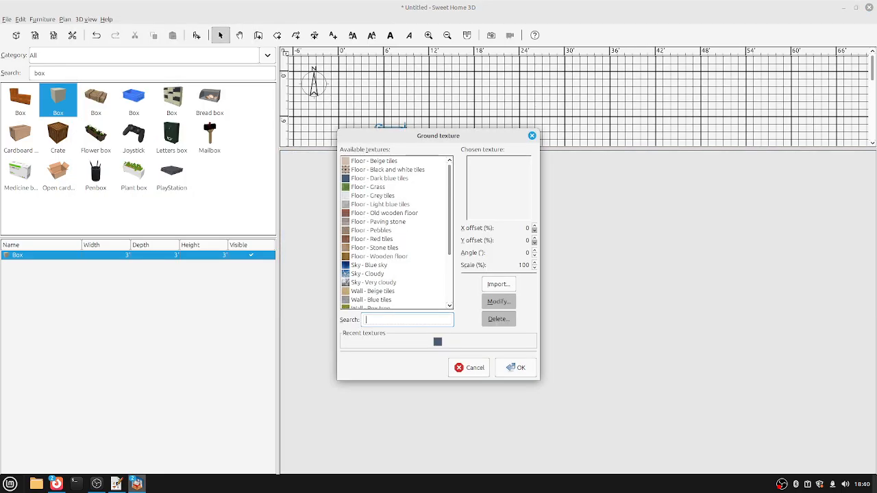
left_click(387, 214)
key("Return")
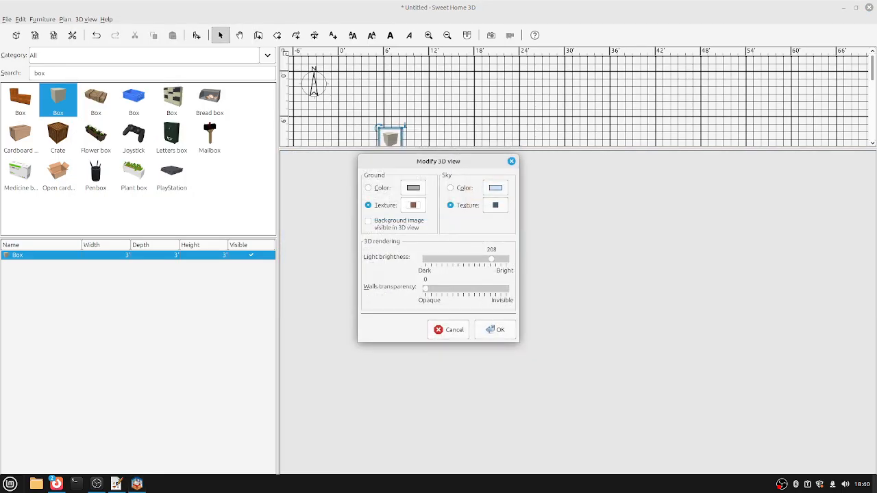
key("Return")
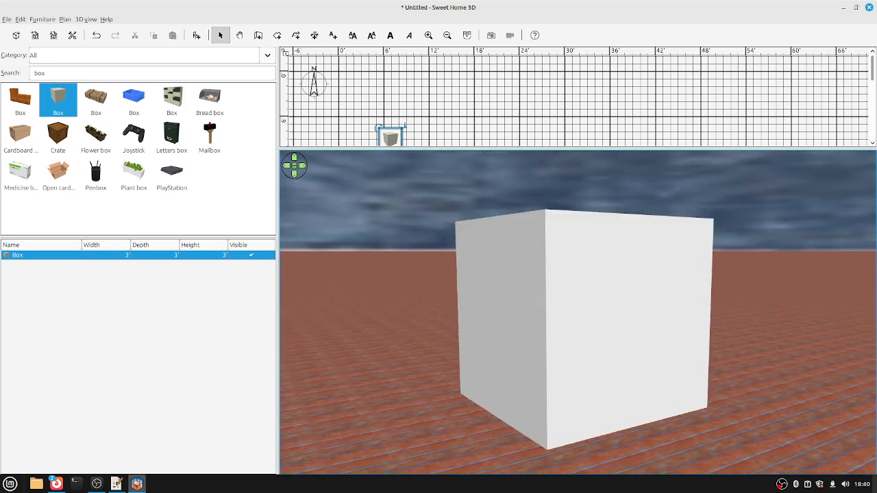
key("Left")
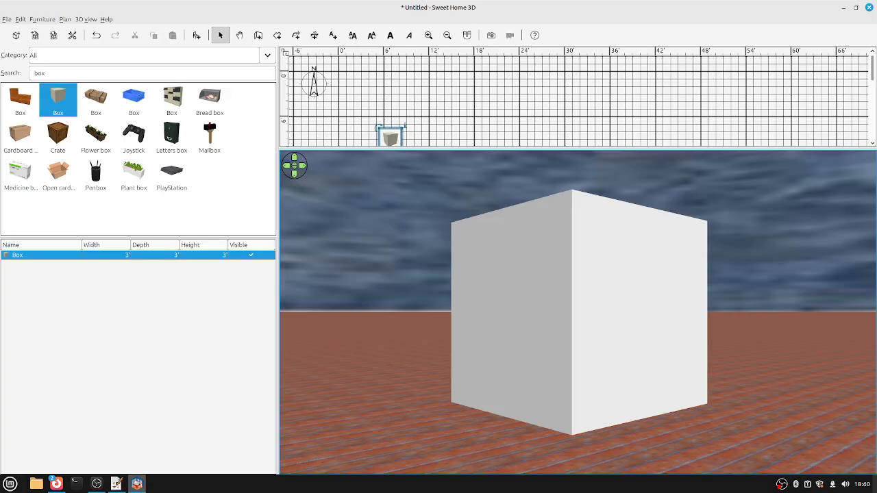
left_click_drag(390, 137, 340, 82)
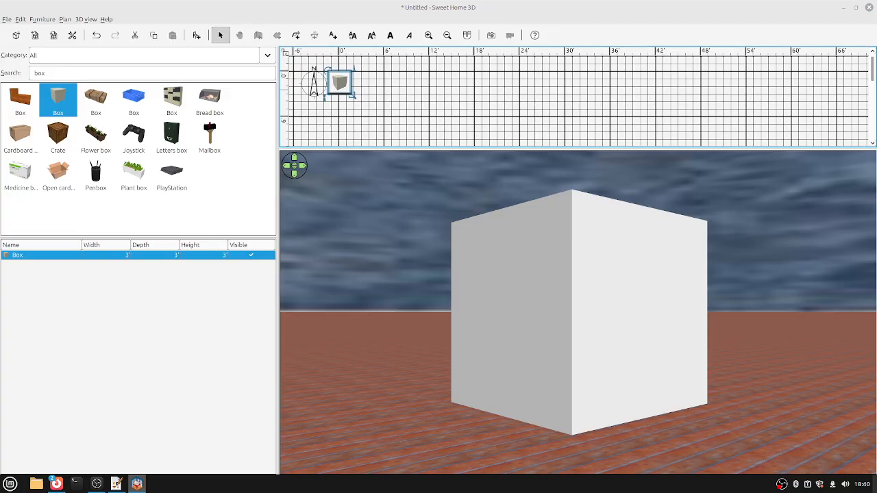
Shift the box slightly down-right and open its Modify furniture dialog.
double_click(340, 82)
key("Escape")
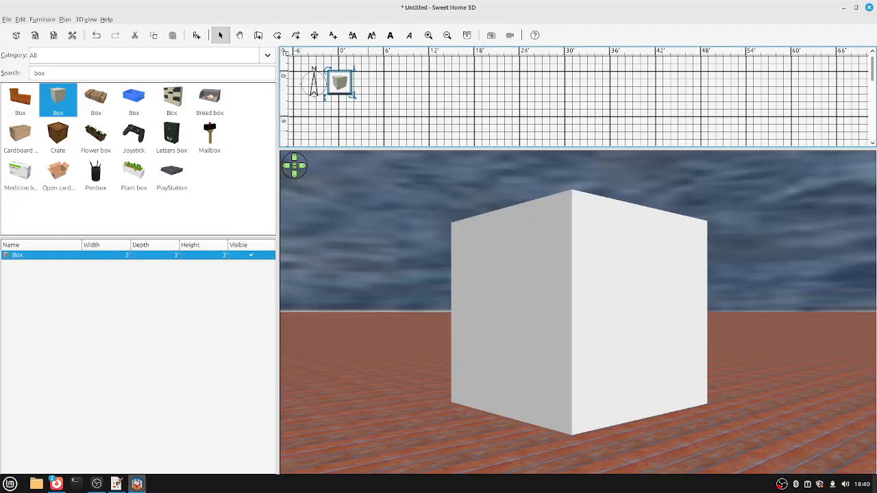
left_click_drag(340, 83, 350, 87)
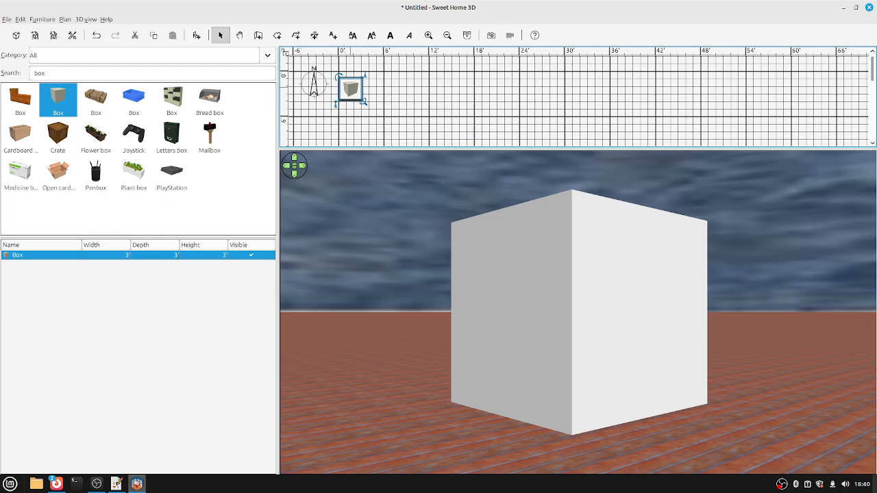
key("ctrl+e")
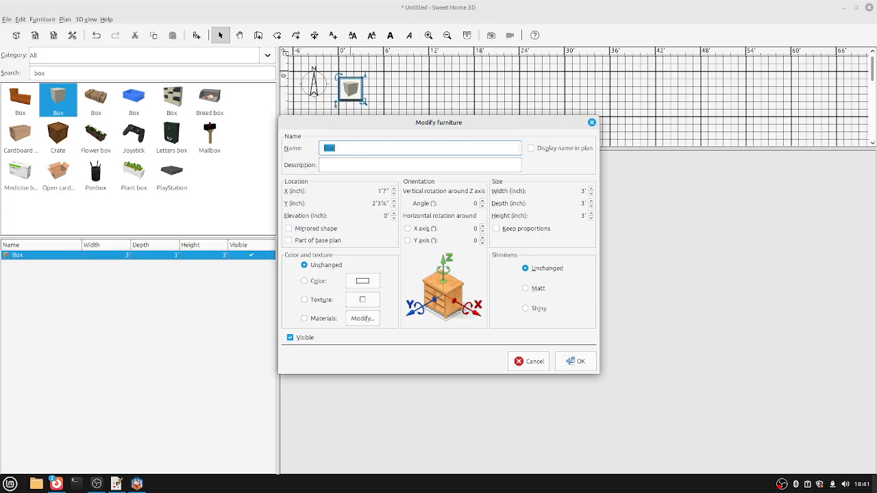
Rename the box to 'wall' in Modify furniture.
type("wall s")
key("BackSpace")
key("BackSpace")
left_click(582, 191)
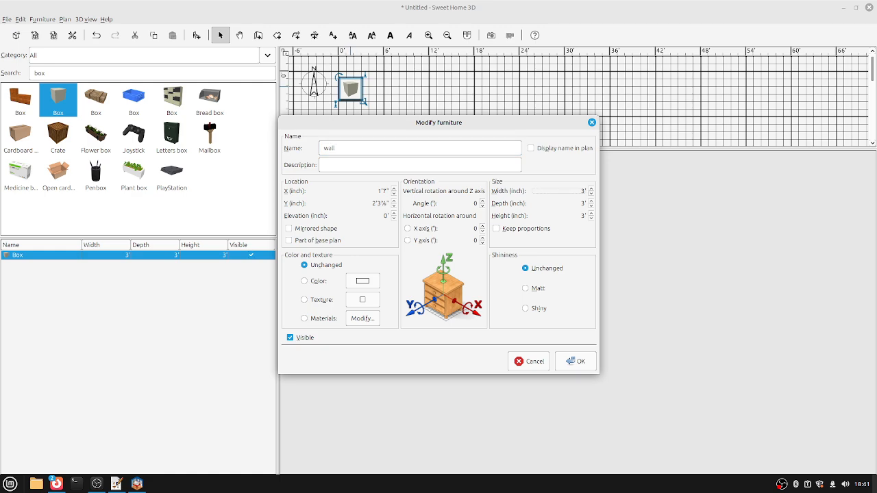
key("Return")
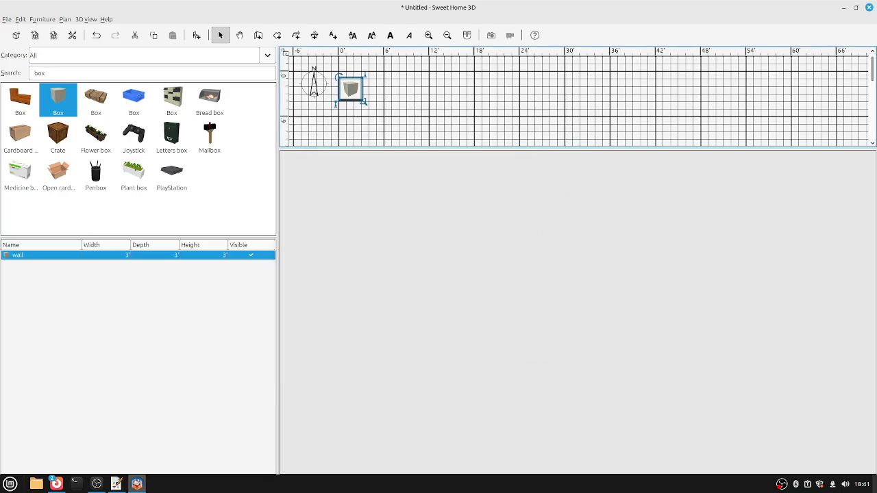
left_click(86, 19)
mouse_move(7, 19)
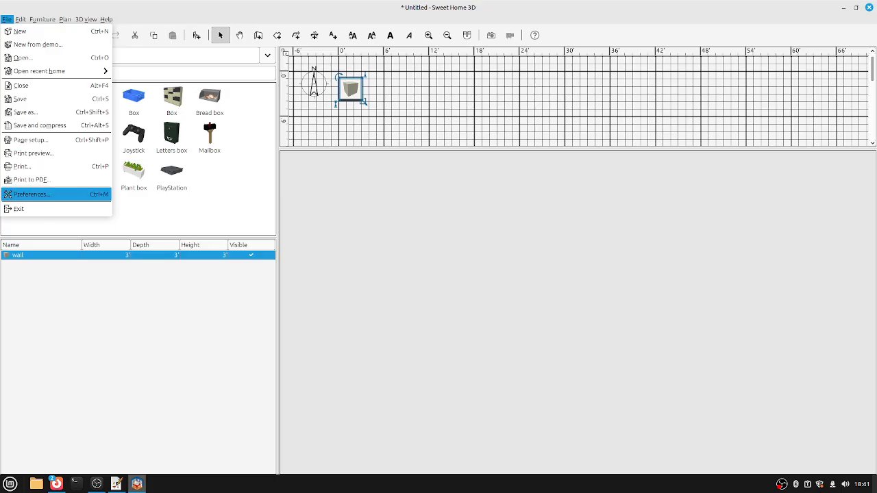
Switch the measurement unit to Inch/Fraction so the wall reads 36″, then reopen its properties.
key("Return")
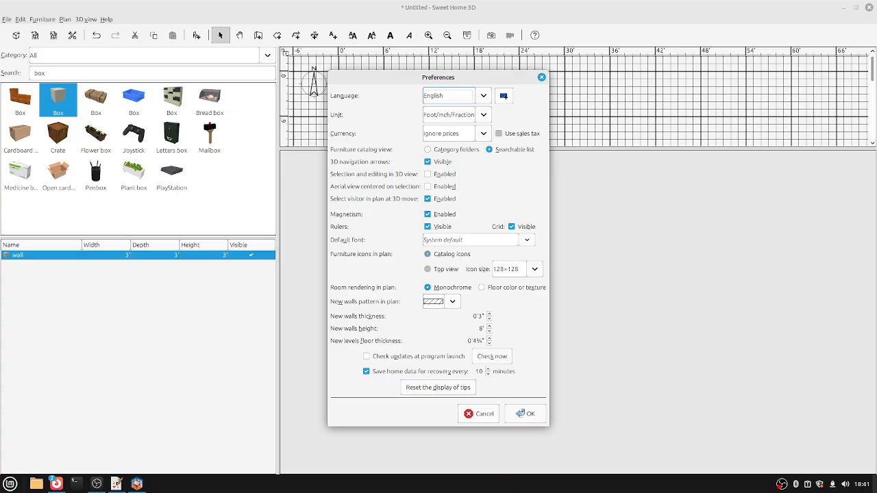
key("Tab")
key("alt+Down")
key("Up")
key("Up")
key("Return")
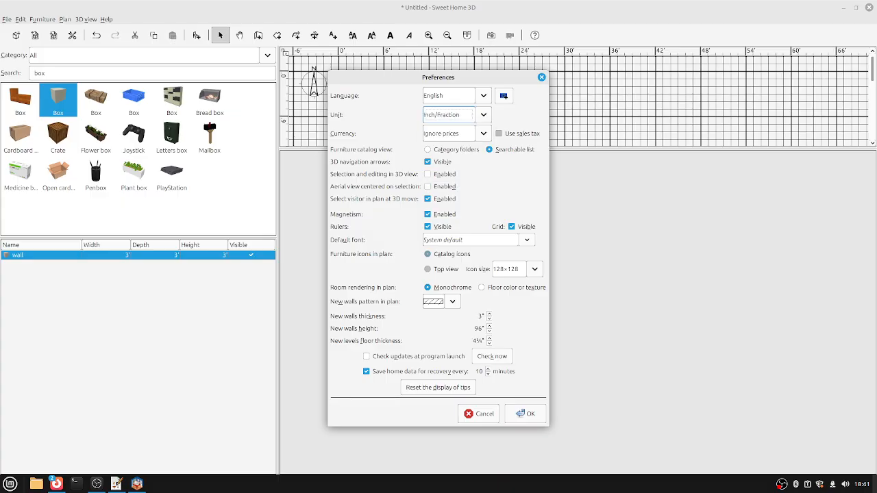
key("Return")
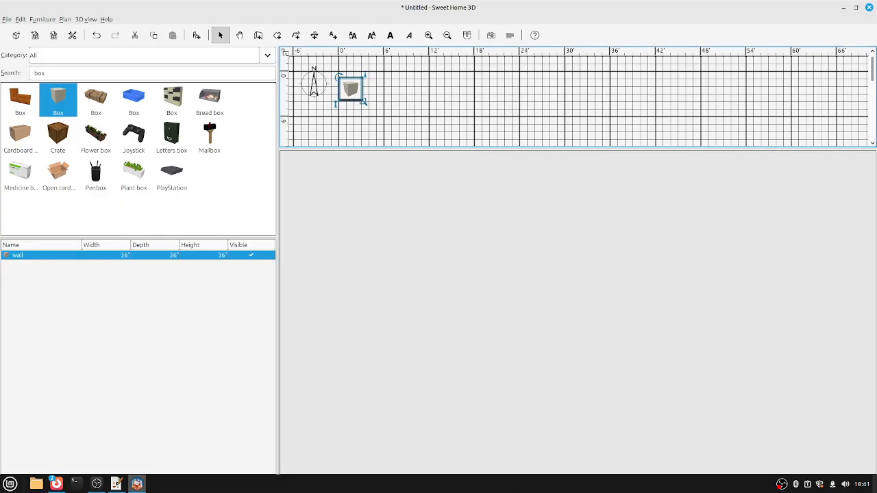
key("ctrl+e")
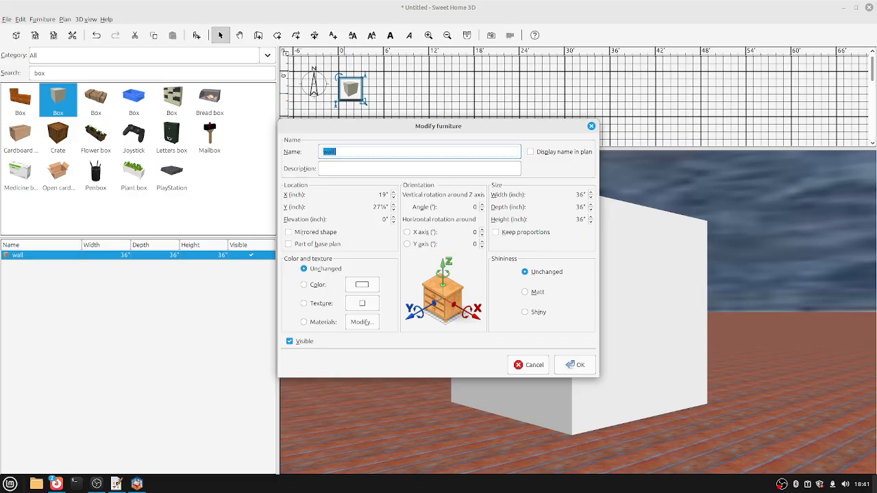
Set the wall to 48″ wide, 6″ deep and 120″ tall.
left_click(575, 194)
left_click_drag(584, 195, 575, 195)
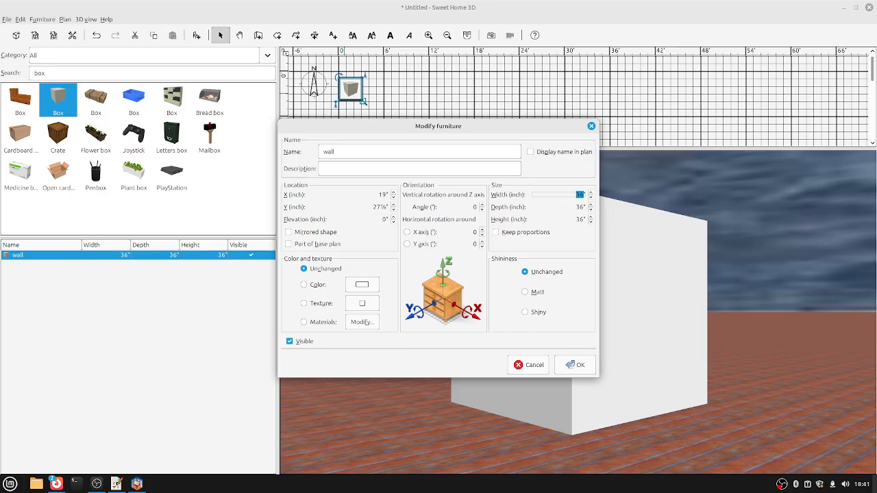
type("48")
key("Tab")
type("6")
key("Tab")
type("12")
Give the wall a pure white (#FFFFFF) colour.
left_click(362, 285)
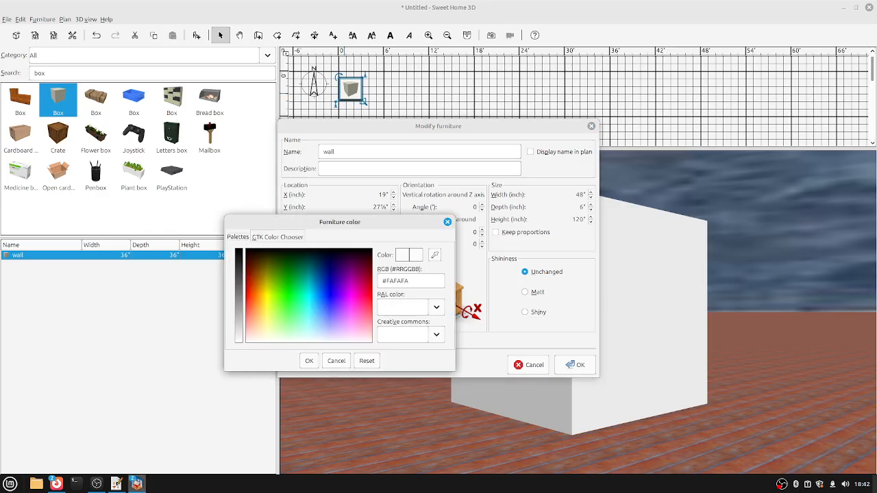
type("#FFFF01")
left_click(239, 340)
key("Return")
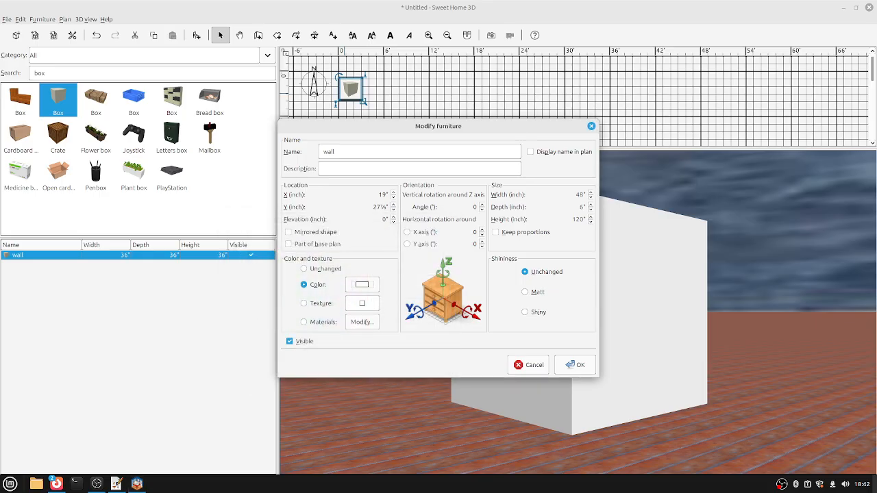
Switch the wall box from a single texture to per-face materials.
left_click(362, 303)
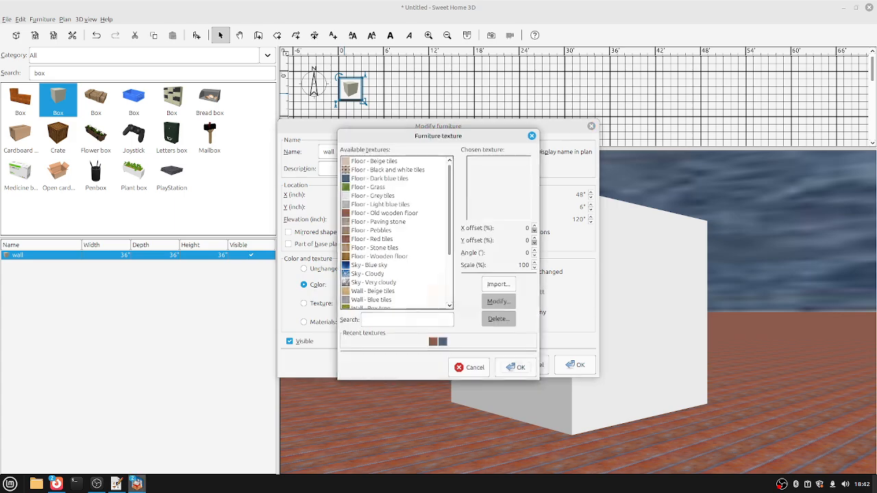
mouse_move(384, 161)
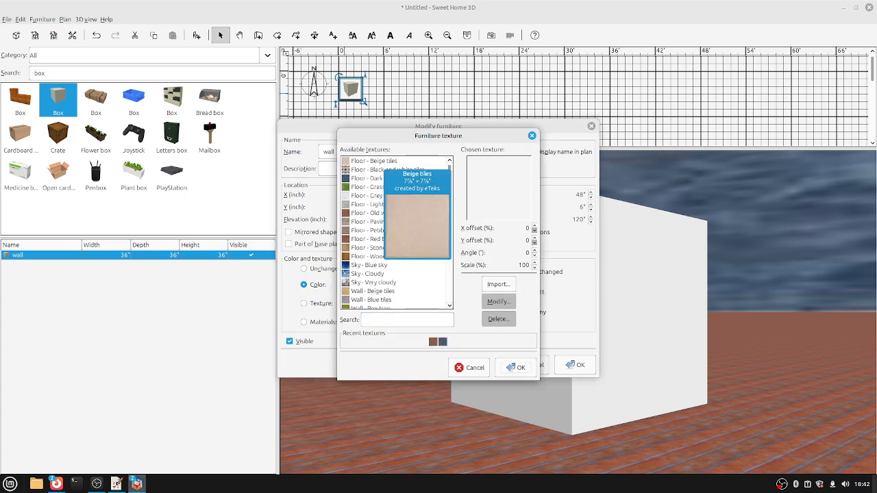
left_click(472, 367)
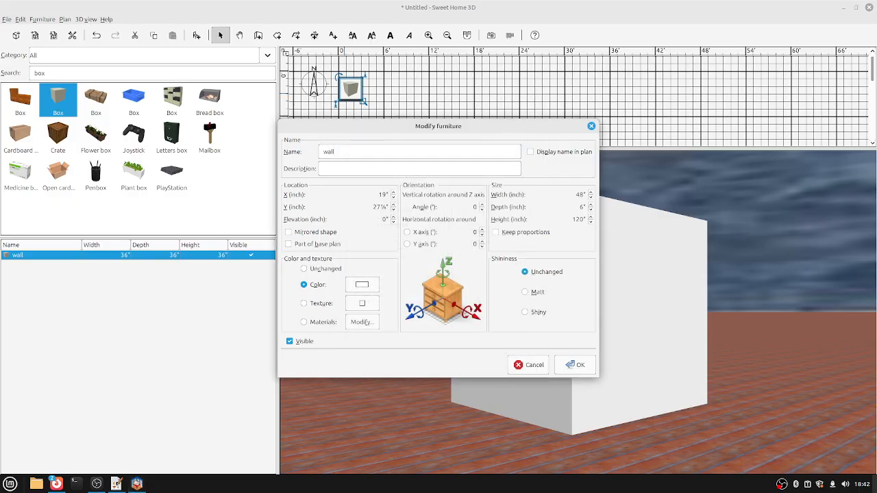
left_click(303, 322)
left_click(362, 322)
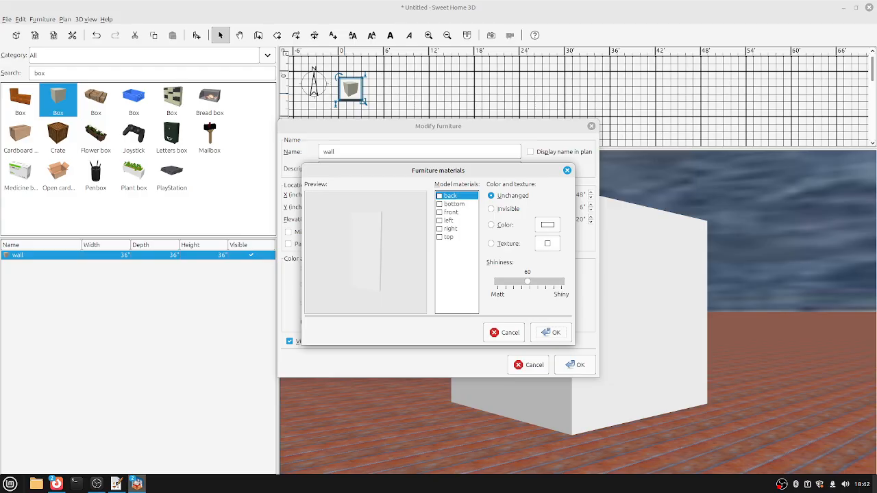
key("alt+c")
Texture the box's front face with Wooden floor and apply the 48 × 6 × 120 inch wall.
left_click(452, 211)
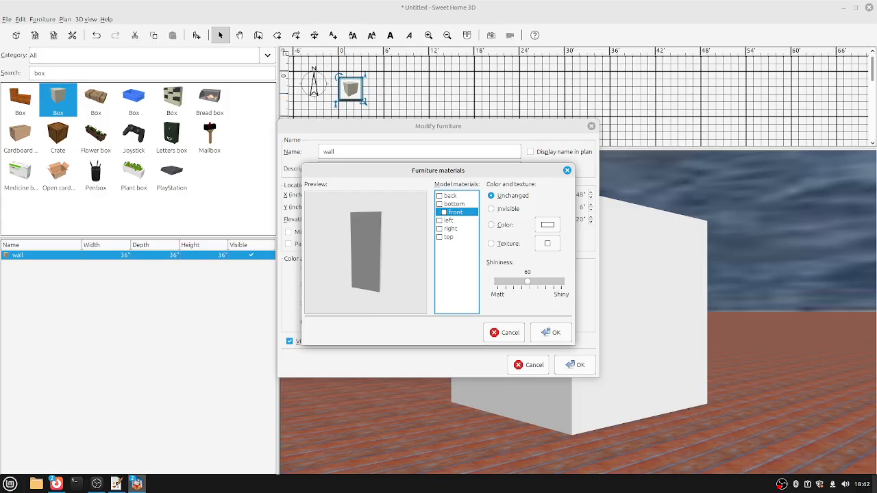
key("alt+t")
left_click(547, 243)
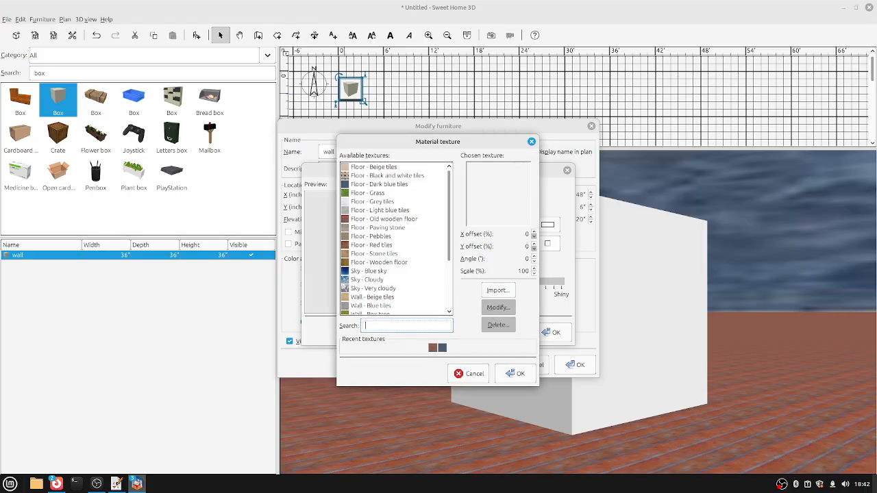
type("wood")
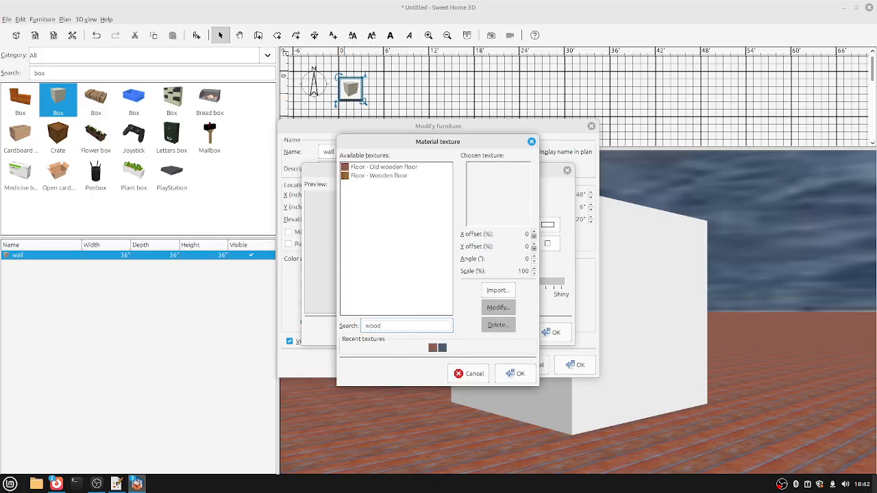
left_click(379, 176)
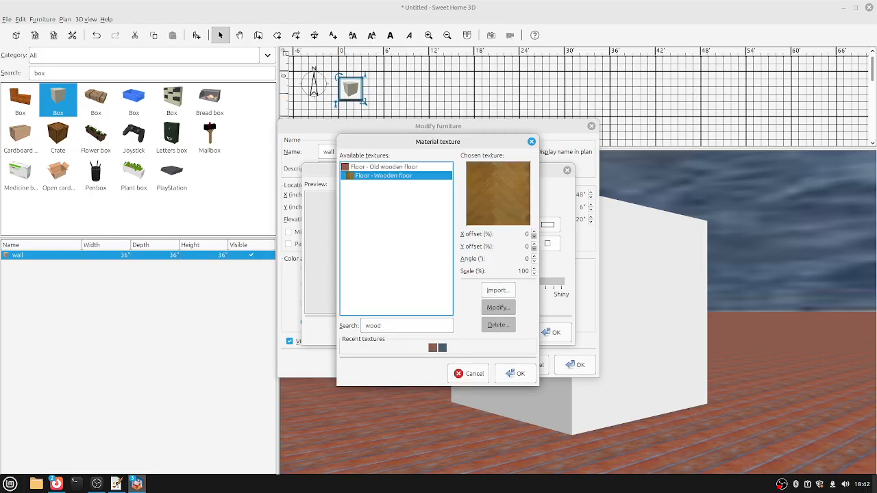
left_click(384, 167)
left_click(378, 175)
left_click(514, 374)
left_click(552, 333)
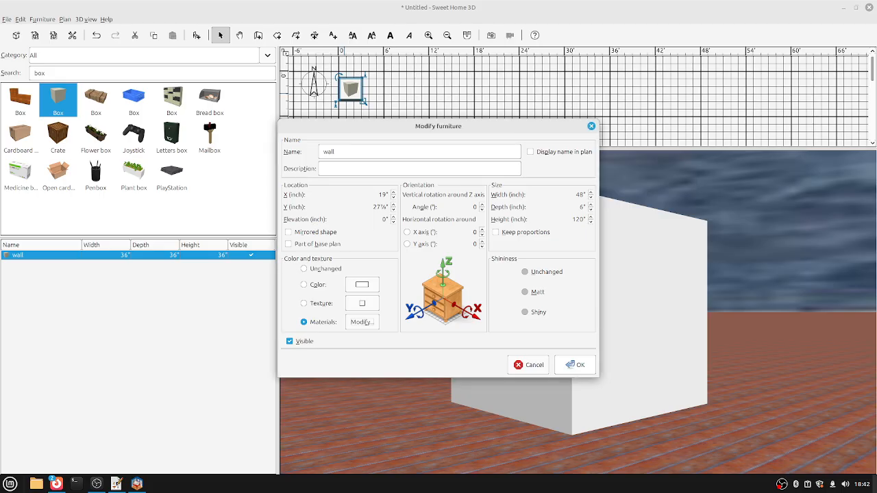
left_click(574, 365)
key("Left")
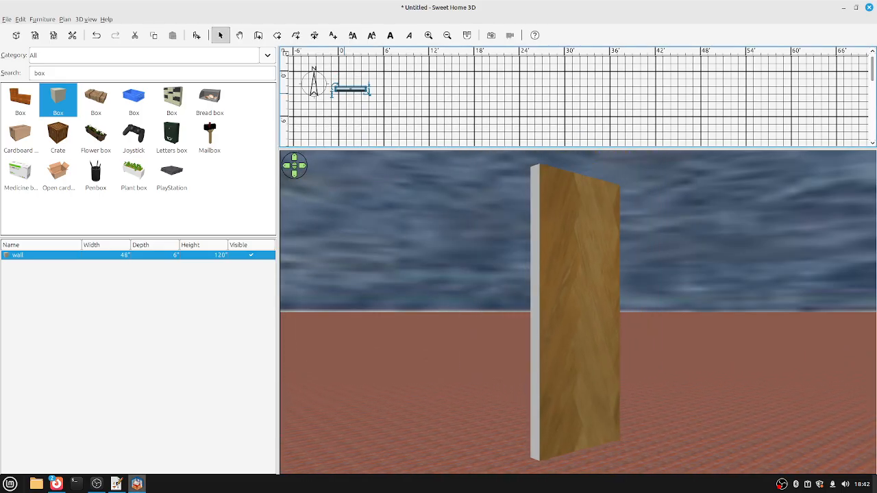
key("Down")
key("Left")
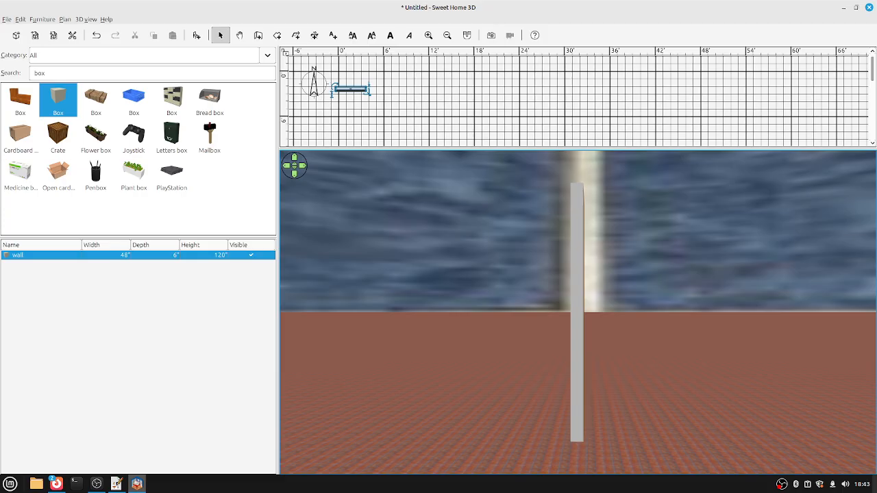
key("Left")
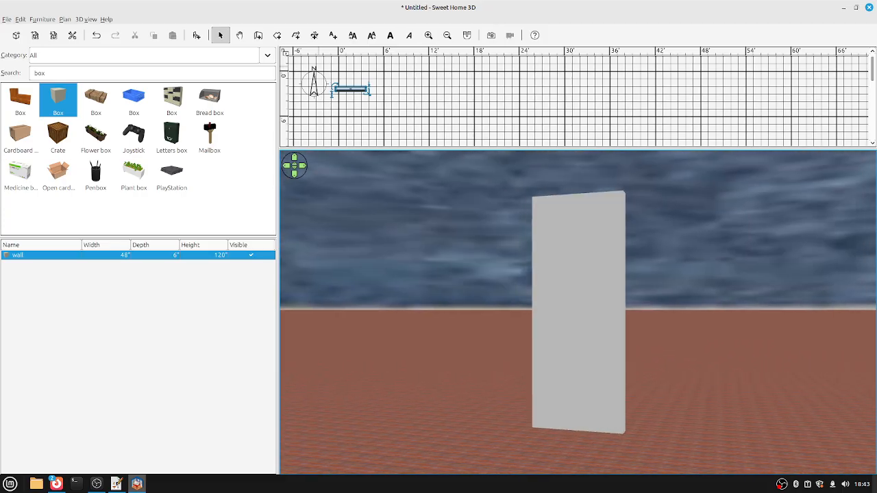
key("ctrl+e")
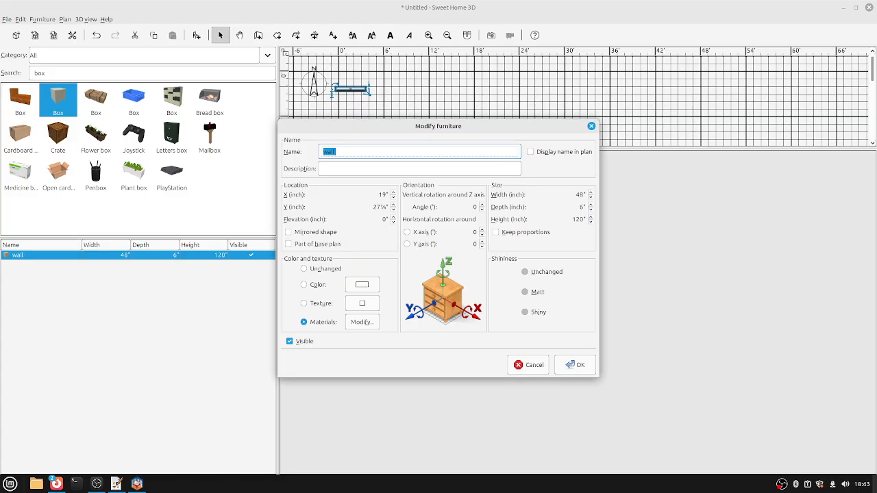
key("Escape")
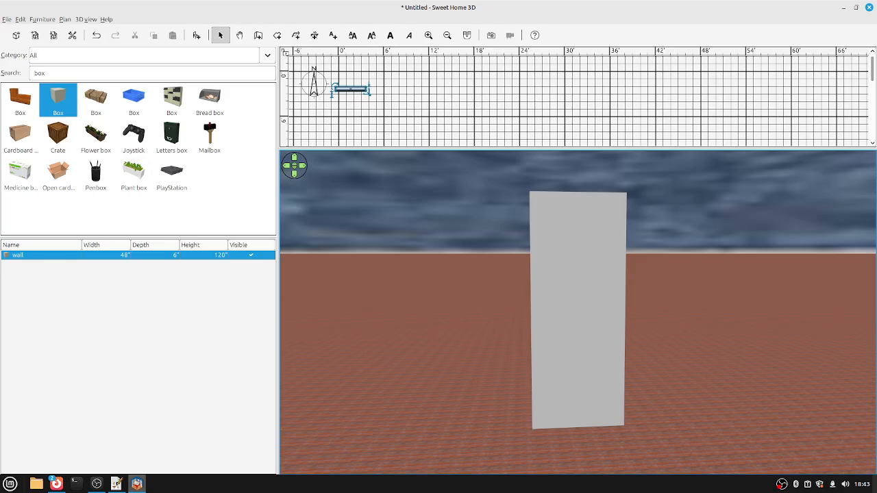
Set the wall's position in Modify furniture to X 24 in and Y 3 in.
double_click(18, 255)
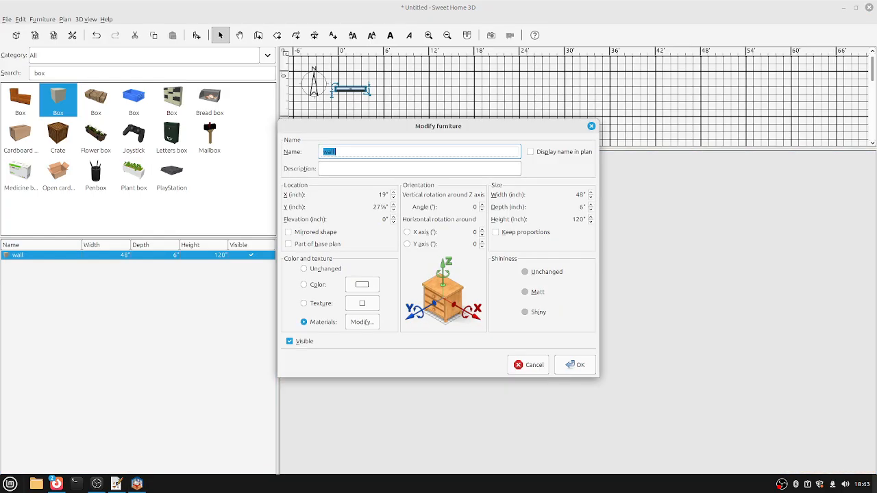
left_click(382, 194)
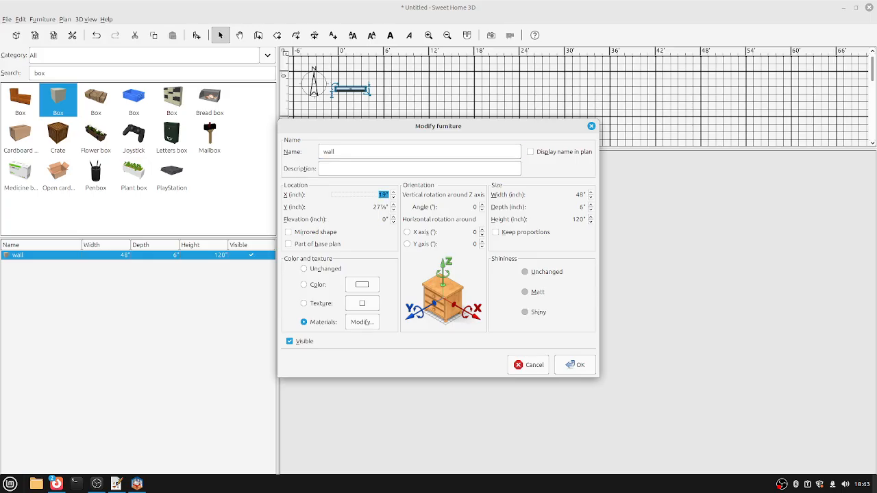
type("24")
key("Tab")
type("3")
key("Return")
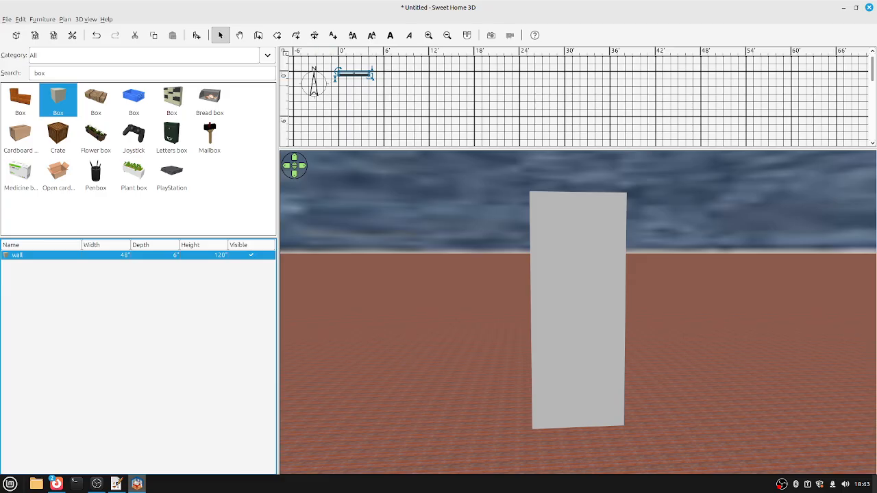
Copy and paste the wall, then align the two walls side by side.
key("Tab")
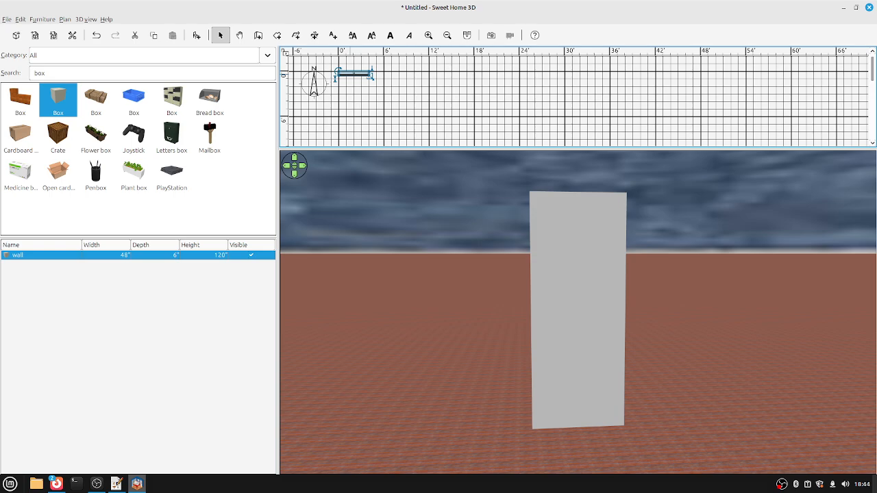
key("ctrl+c")
key("ctrl+v")
key("Right")
key("Right")
key("Right")
key("Right")
key("Right")
key("Right")
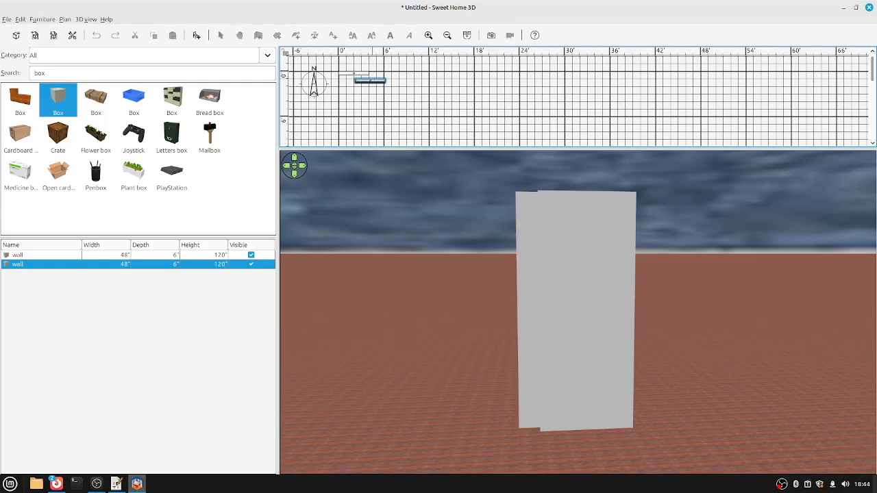
key("Down")
key("Down")
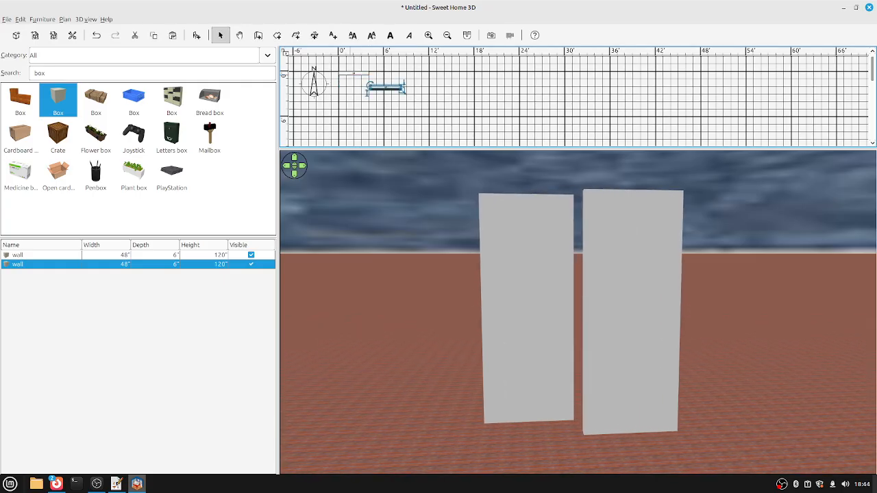
left_click(41, 255)
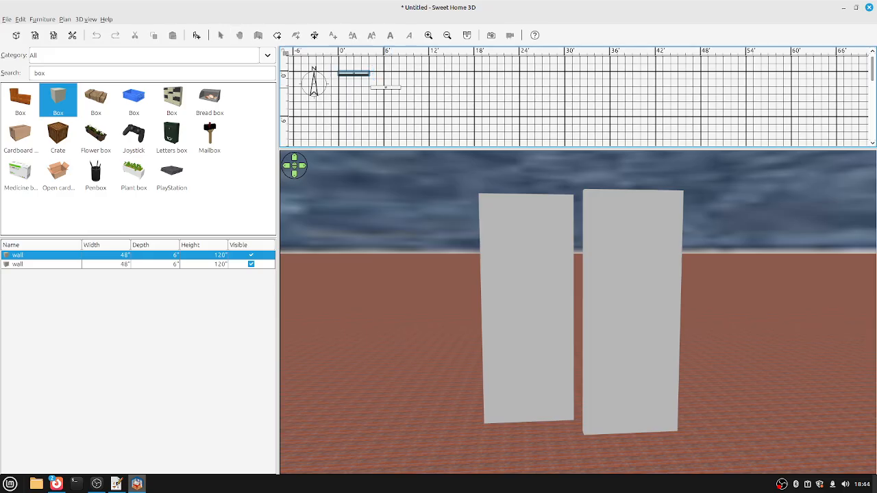
key("ctrl+a")
key("alt+u")
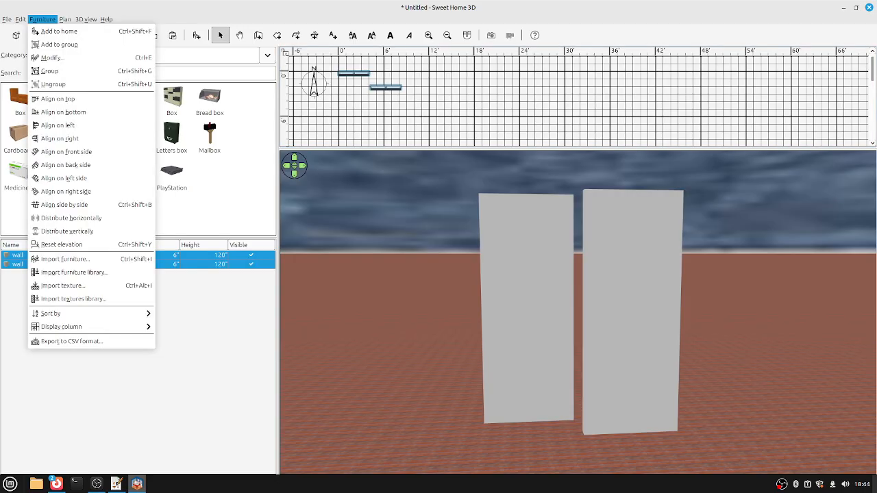
key("Down")
key("Down")
key("Down")
key("Down")
key("Down")
key("Down")
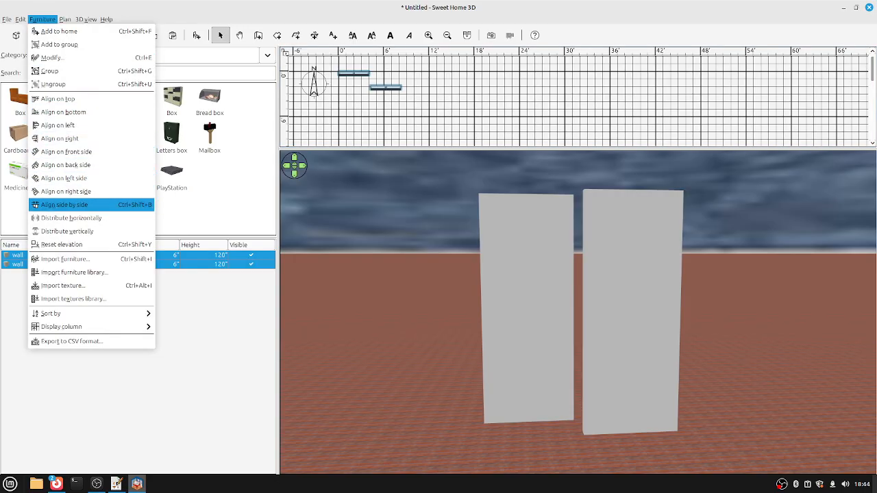
key("Return")
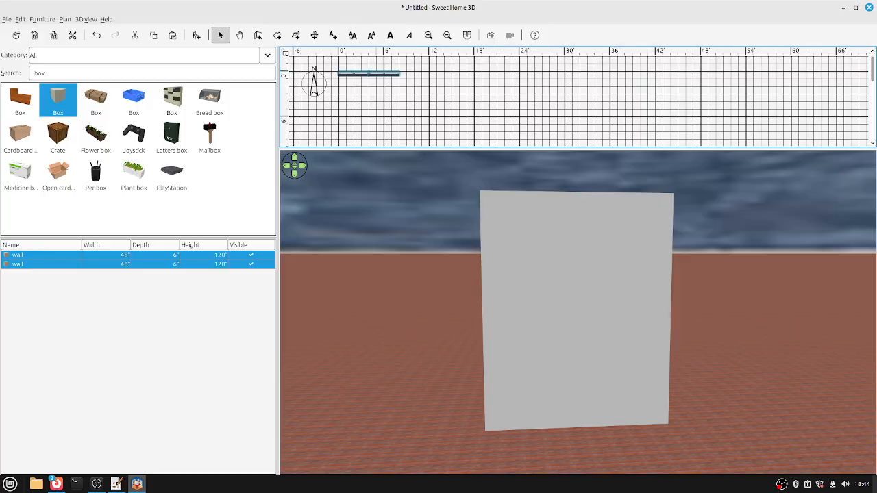
Paste a third wall copy and rotate it to stand crosswise.
left_click(41, 263)
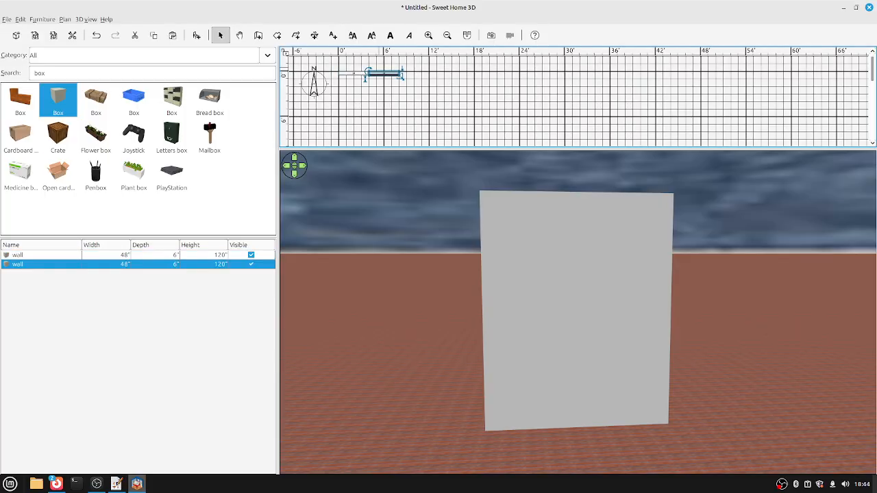
key("ctrl+v")
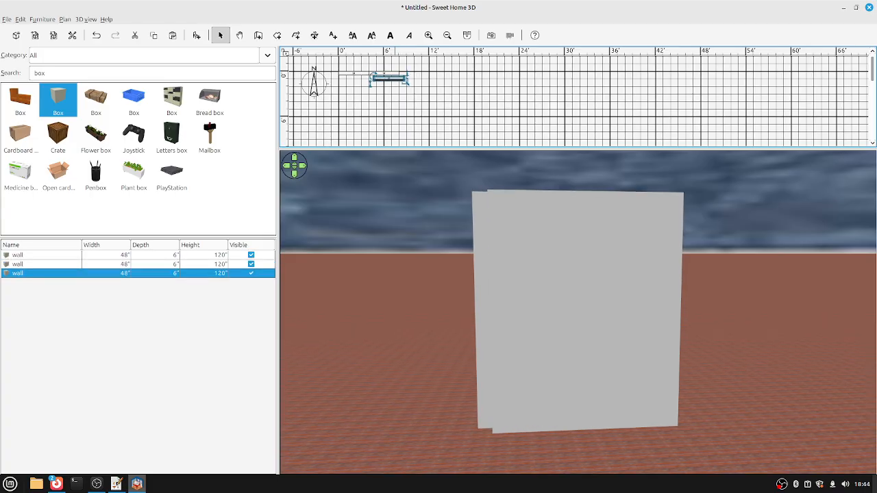
key("Left")
key("Down")
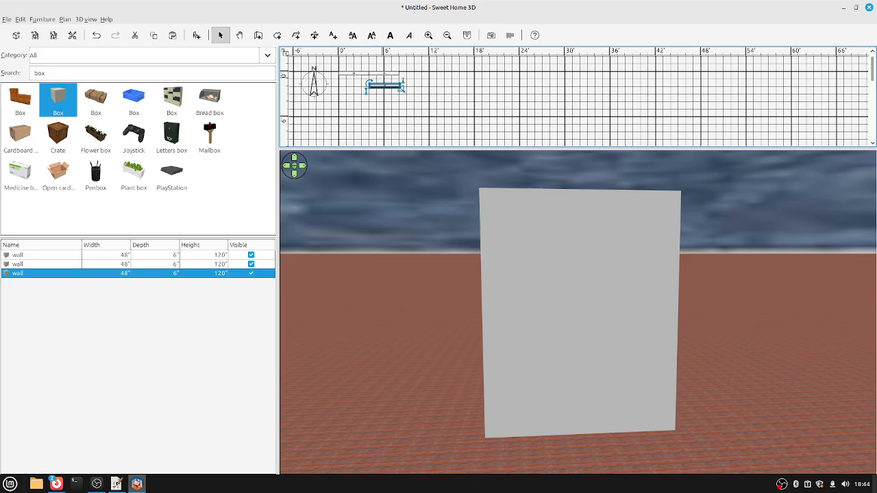
left_click_drag(368, 82, 385, 102)
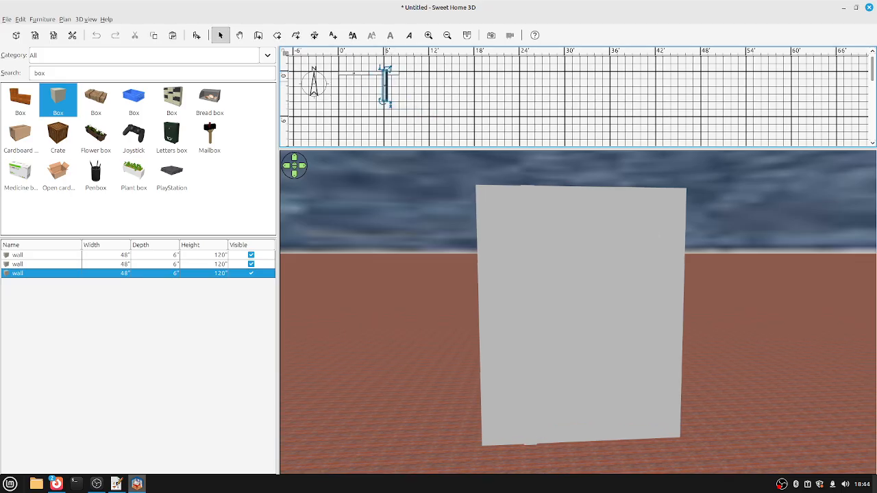
key("Left")
key("Left")
key("Left")
key("Left")
key("Left")
key("Left")
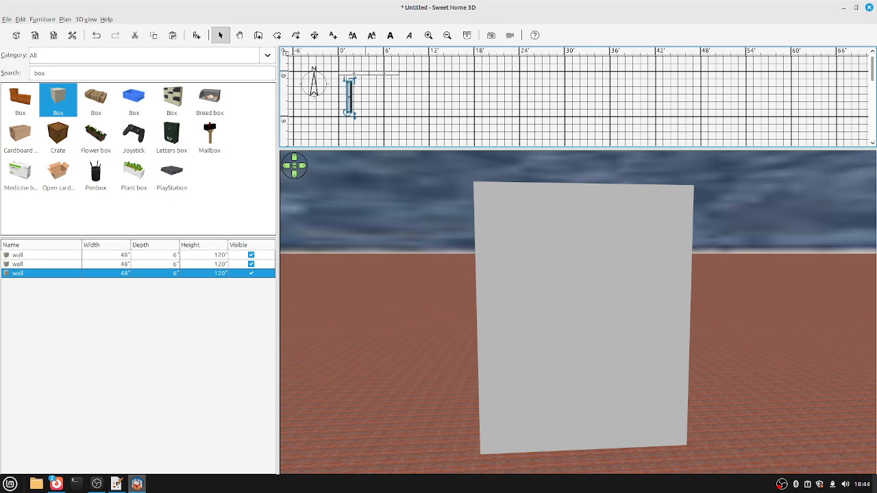
Align the crosswise wall on left and on top with the horizontal wall.
left_click(353, 73)
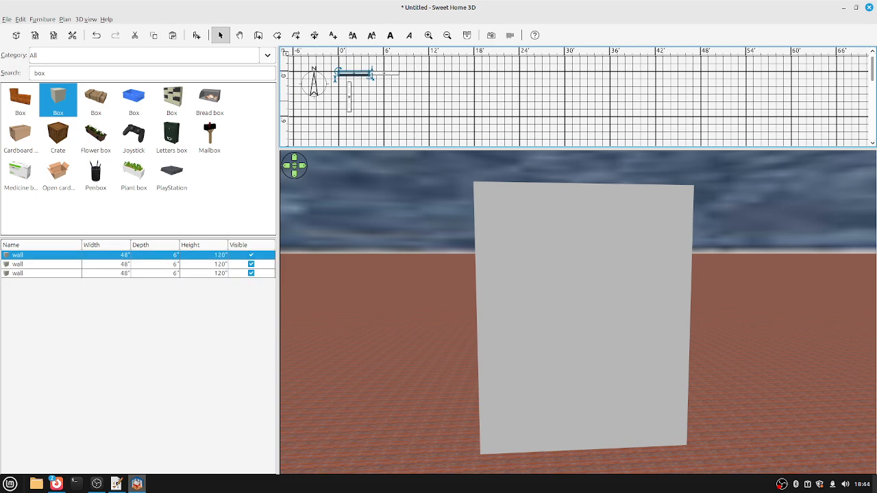
left_click(349, 96)
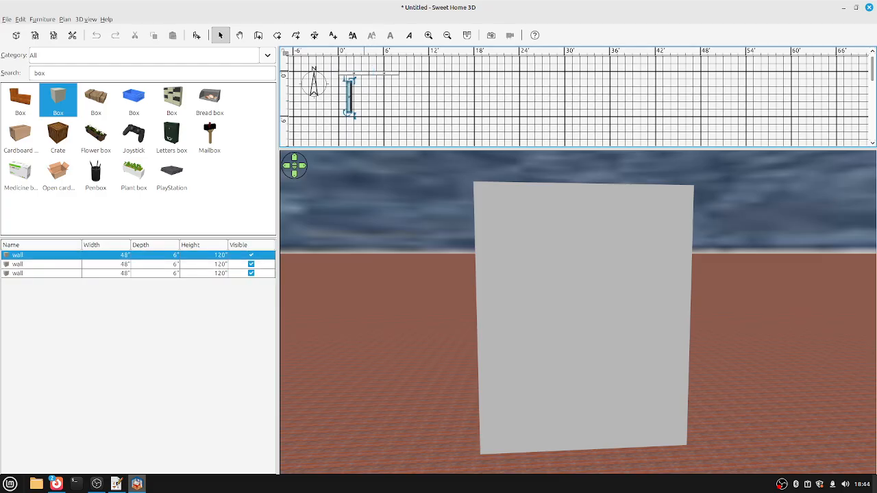
left_click(345, 74, "shift")
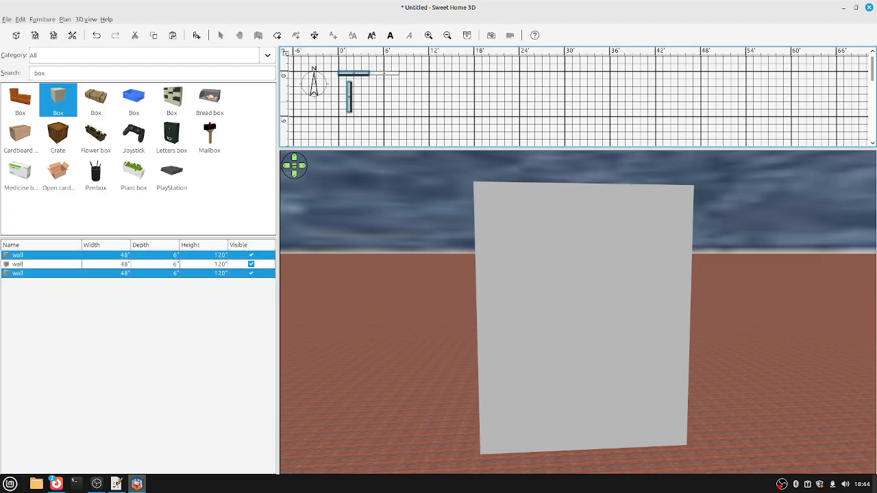
left_click(41, 19)
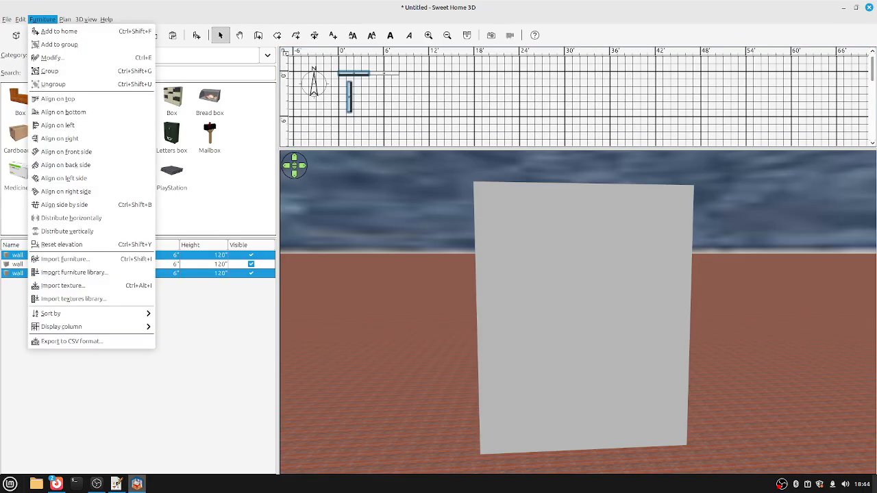
left_click(60, 125)
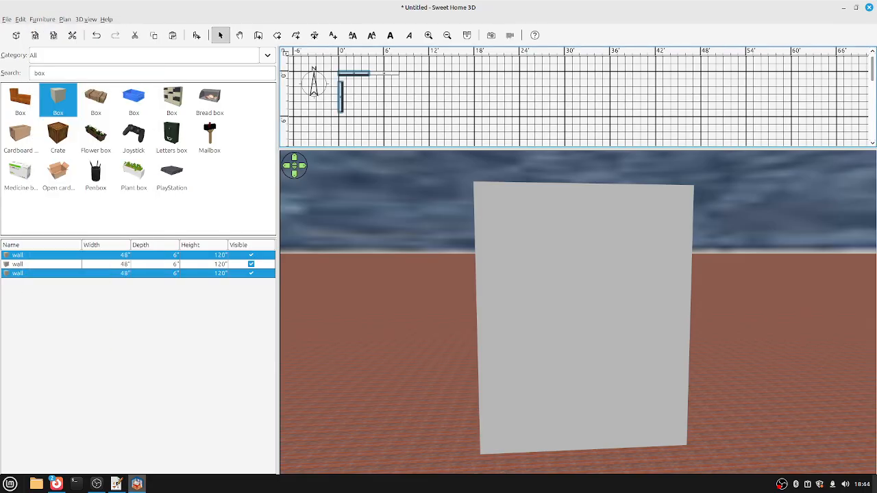
left_click(42, 19)
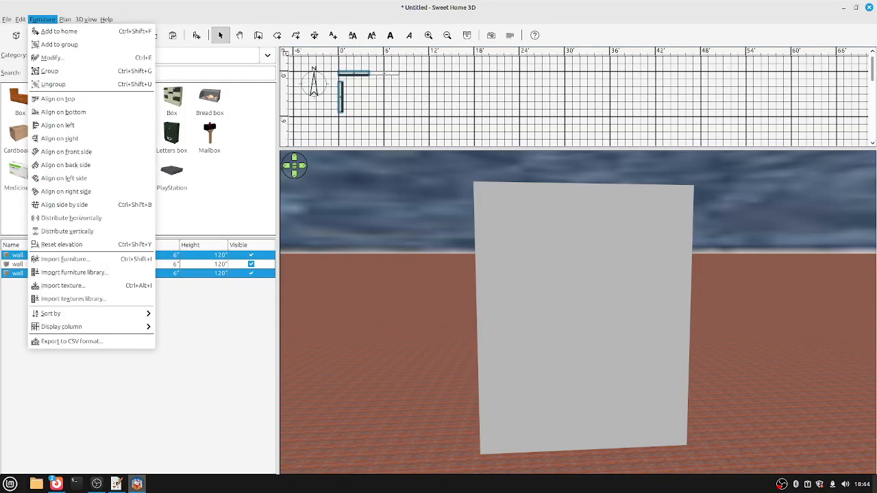
left_click(62, 99)
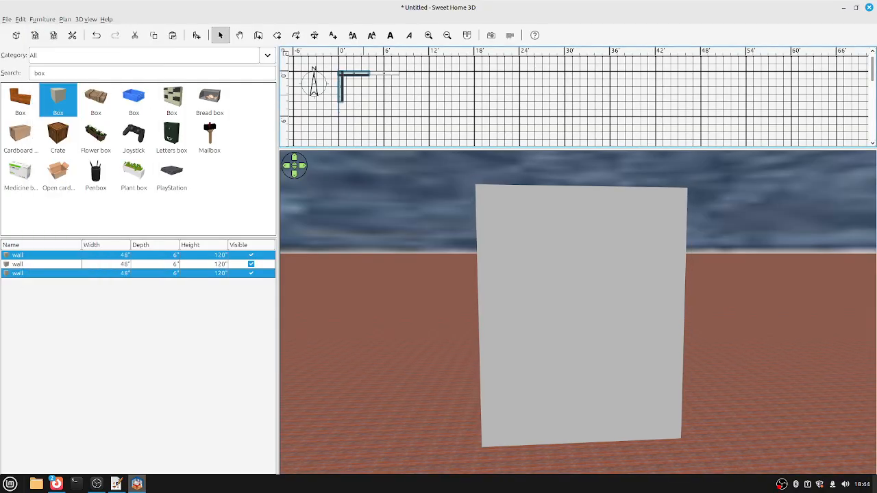
key("Escape")
Set the side wall's Y position to 30 inches.
double_click(341, 86)
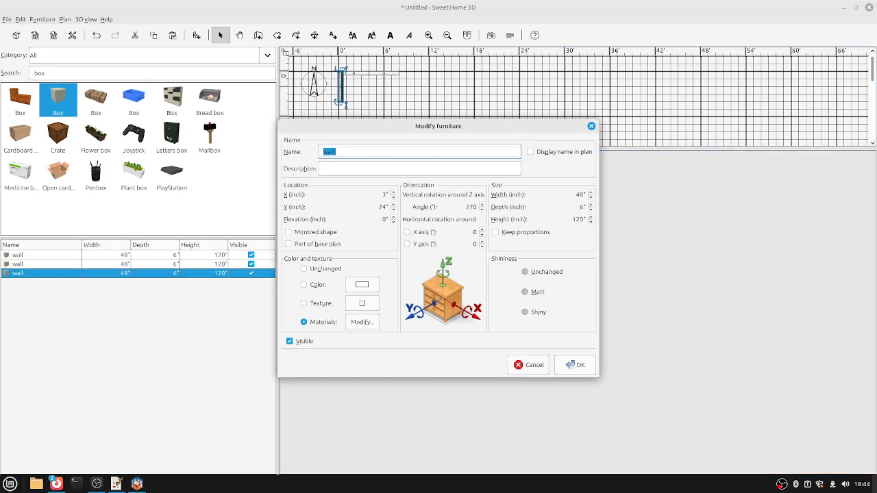
left_click(383, 207)
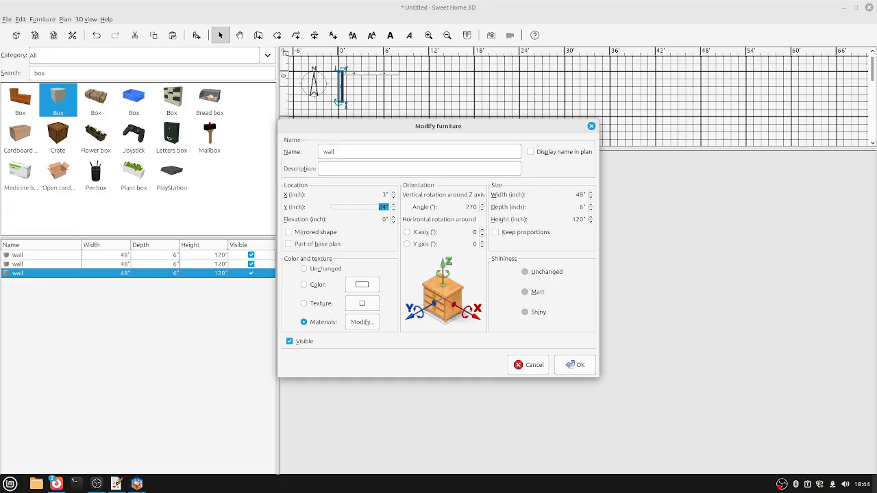
type("30")
key("Return")
Orbit the 3D view low around the walls' inner corner.
left_click(463, 82)
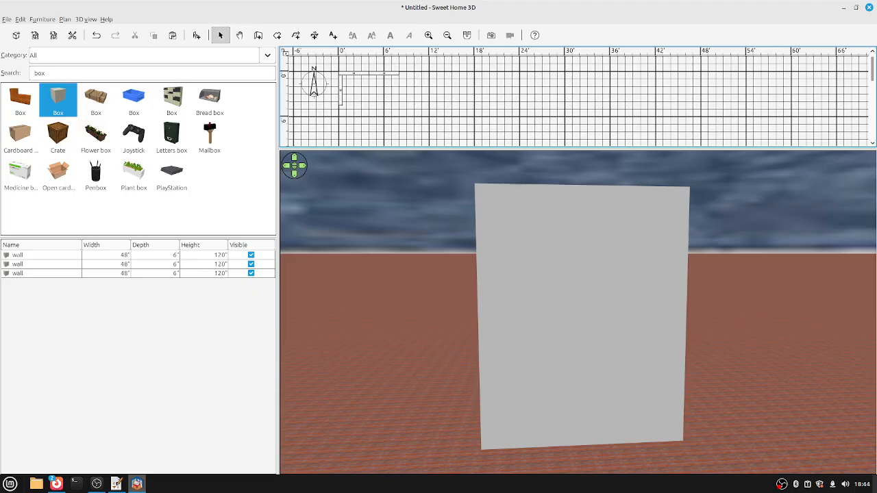
left_click_drag(438, 261, 752, 235)
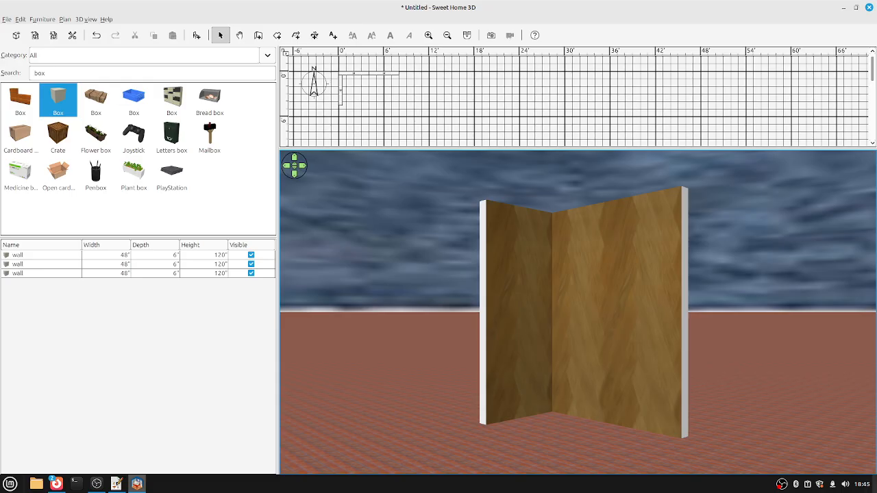
left_click_drag(752, 235, 788, 260)
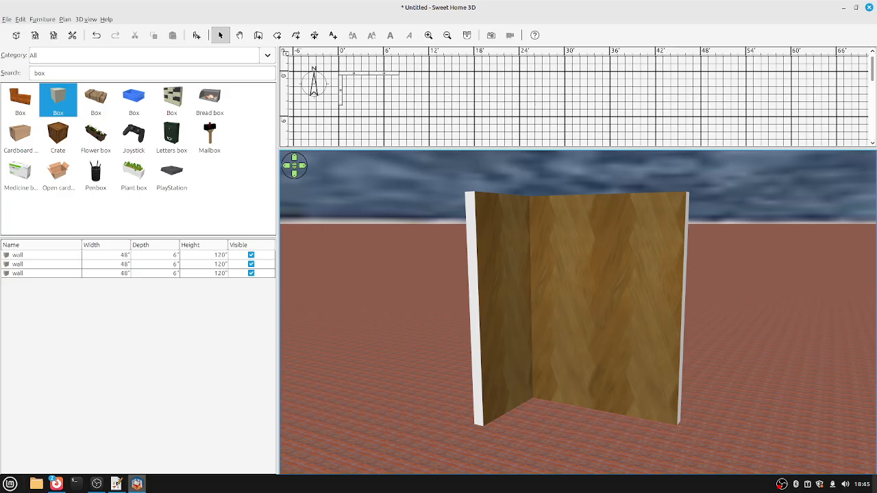
Create a new home and drag the catalogue's Box, found by searching 'box', into the plan.
key("alt+f")
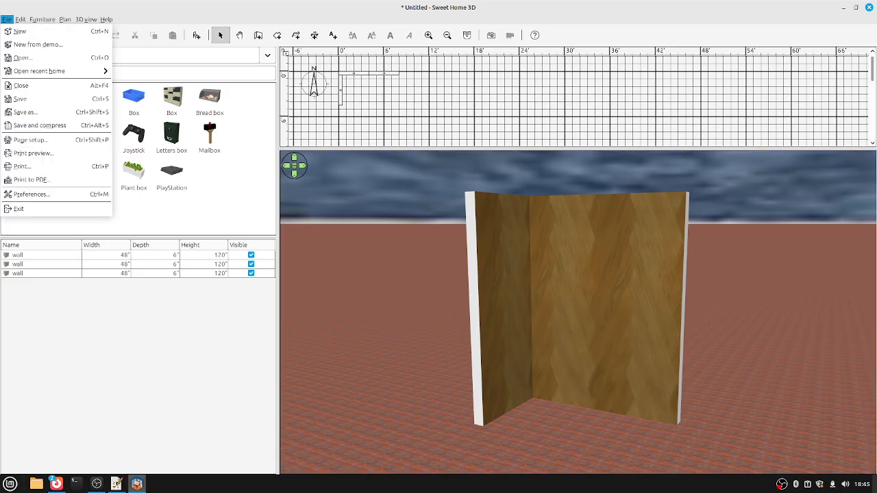
left_click(19, 31)
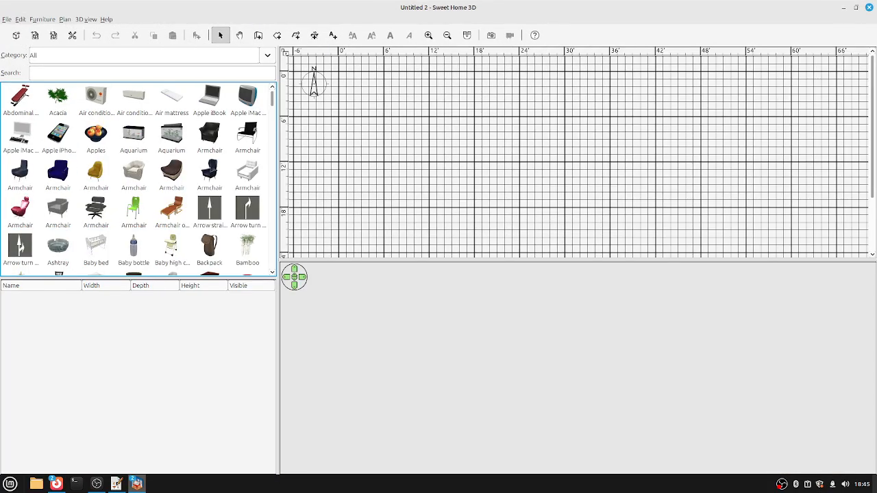
left_click(34, 73)
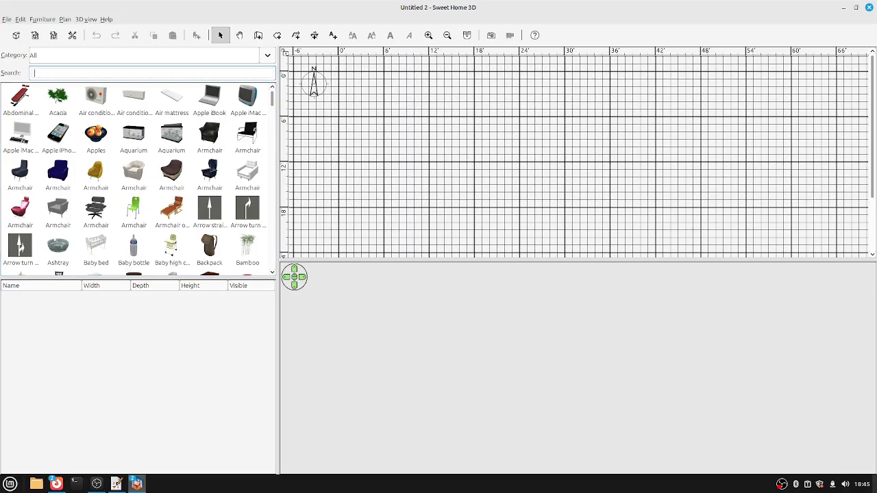
type("box")
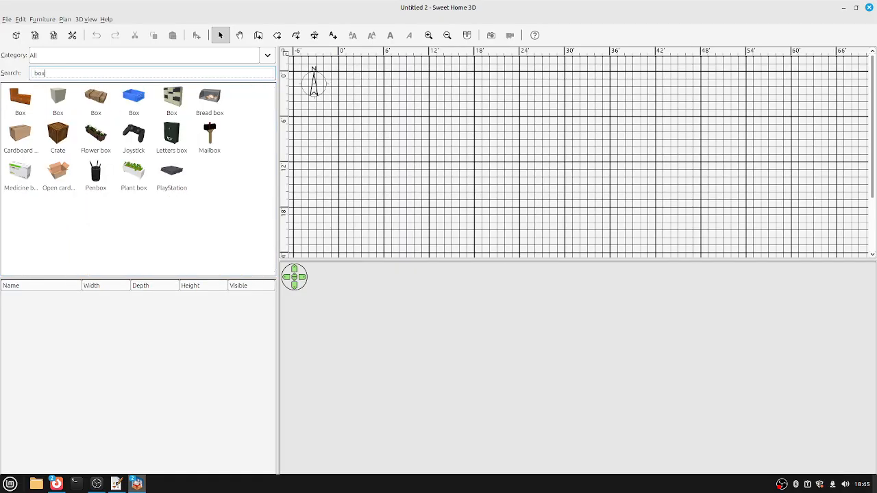
left_click_drag(58, 99, 415, 108)
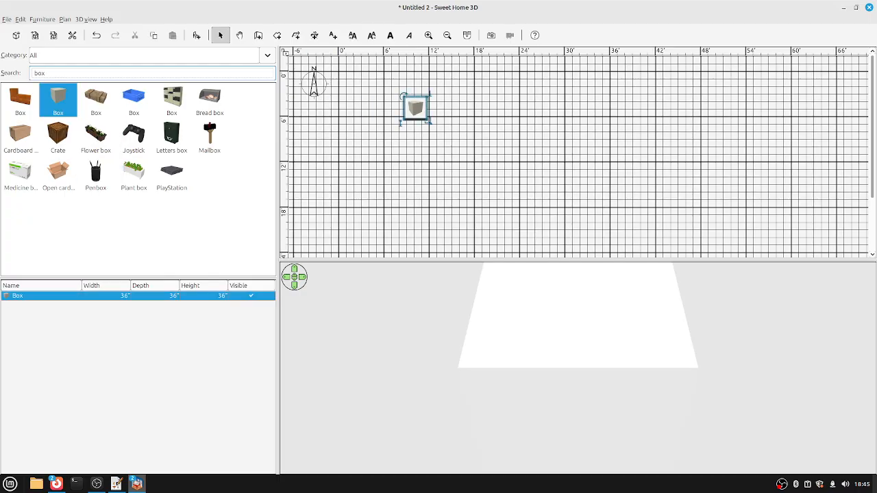
Resize the Box to width 48, depth 6, height 20 inches and tilt the 3D view level.
double_click(415, 108)
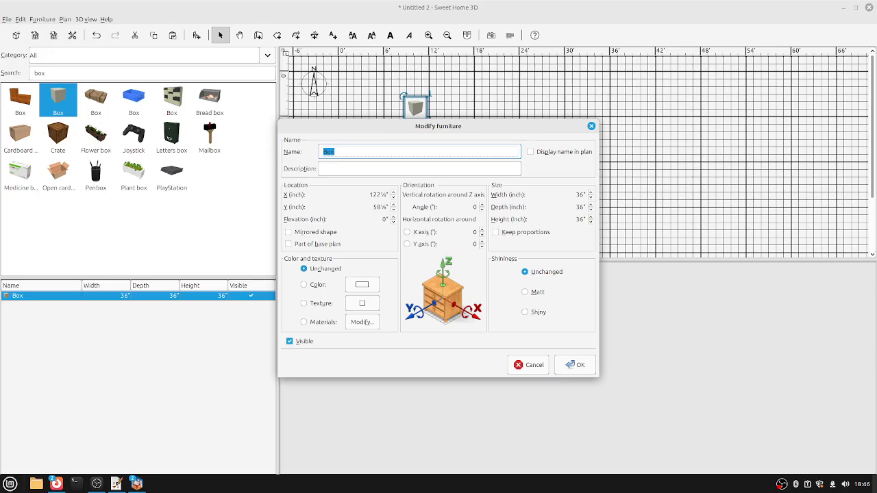
left_click(580, 194)
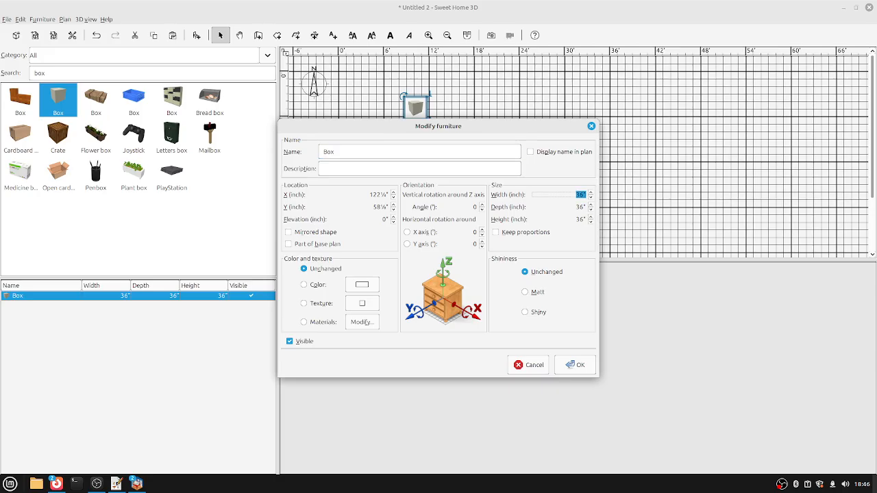
type("48")
key("Tab")
type("6")
key("Tab")
type("2")
key("Return")
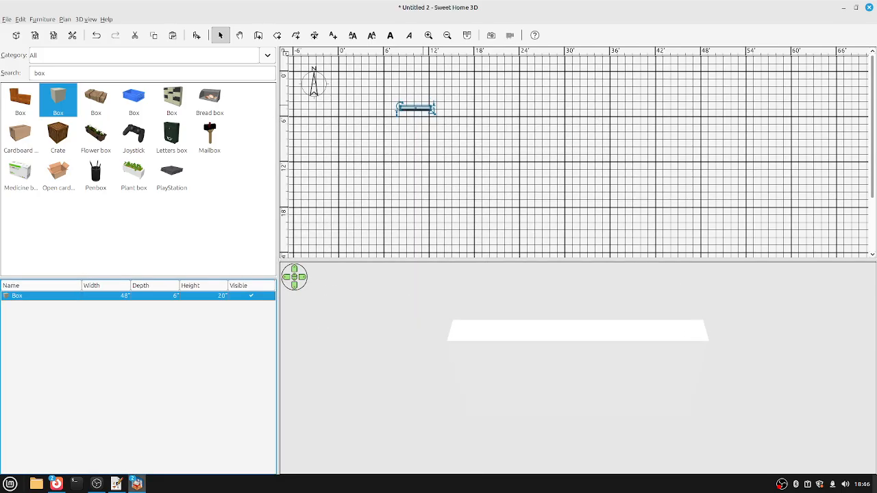
left_click_drag(578, 384, 577, 298)
Set the 3D view's ground texture to Old wooden floor.
key("alt+v")
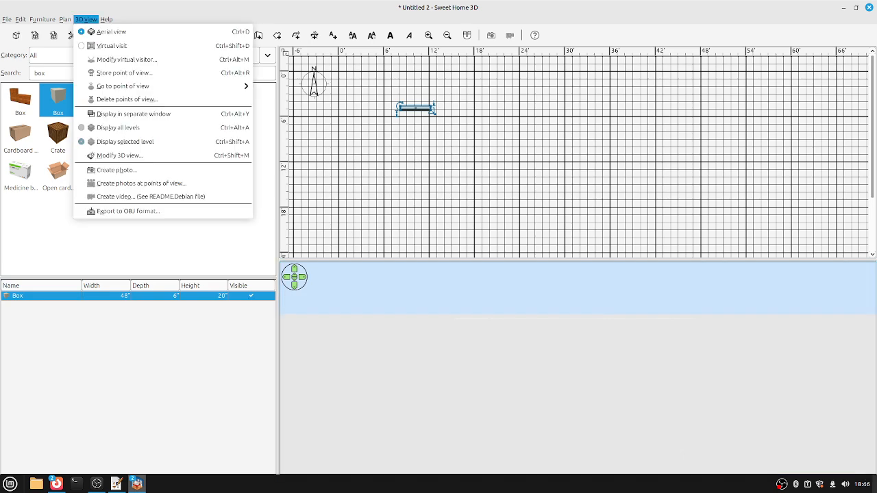
key("Down")
key("Down")
key("Down")
key("Down")
key("Down")
key("Down")
key("Down")
key("Down")
key("Down")
key("Return")
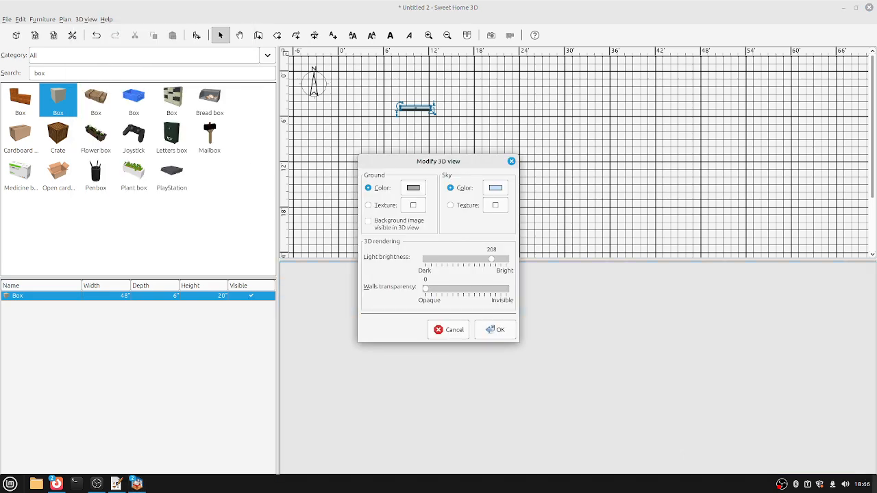
key("space")
key("Down")
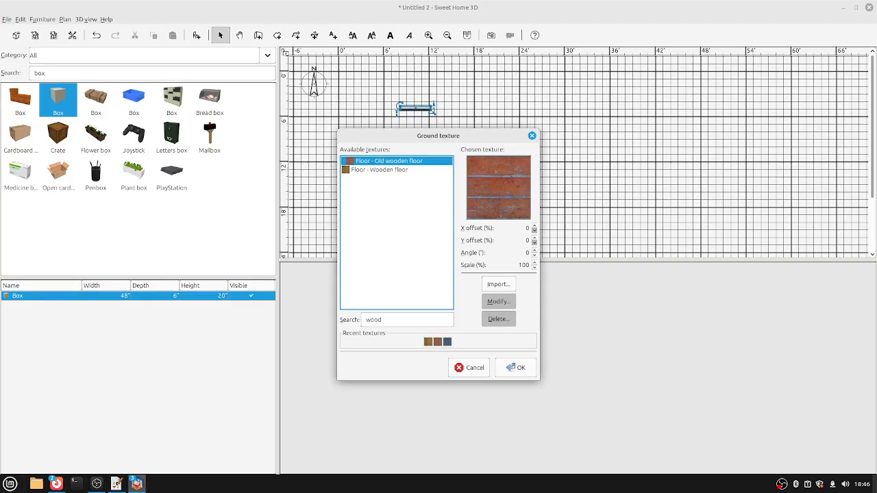
key("Return")
Set the sky texture to Dark blue tiles and apply the 3D view settings.
key("space")
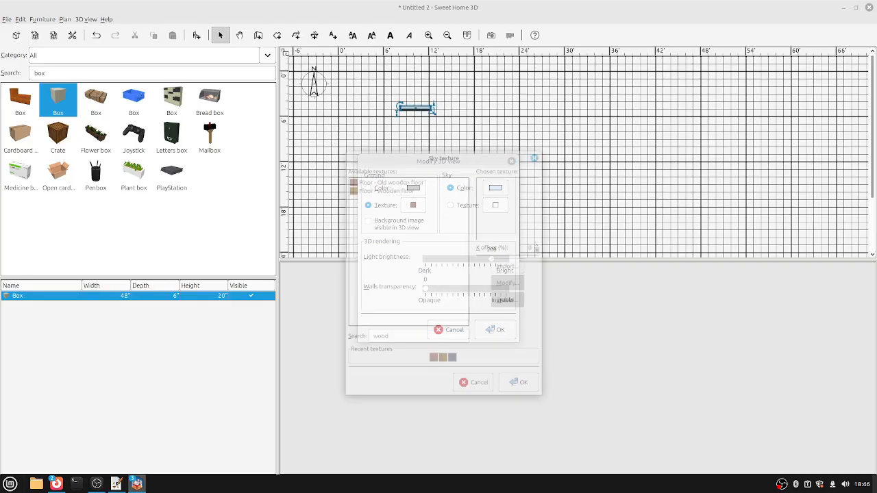
key("ctrl+a")
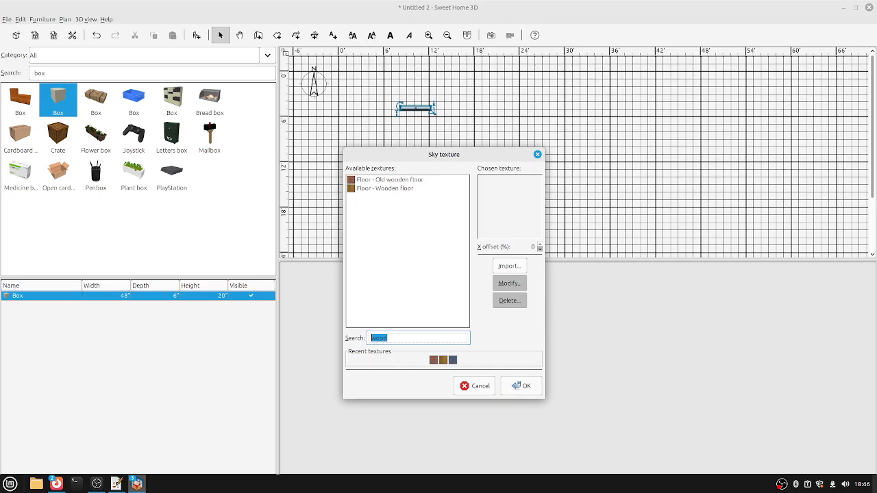
key("BackSpace")
left_click(384, 196)
key("Return")
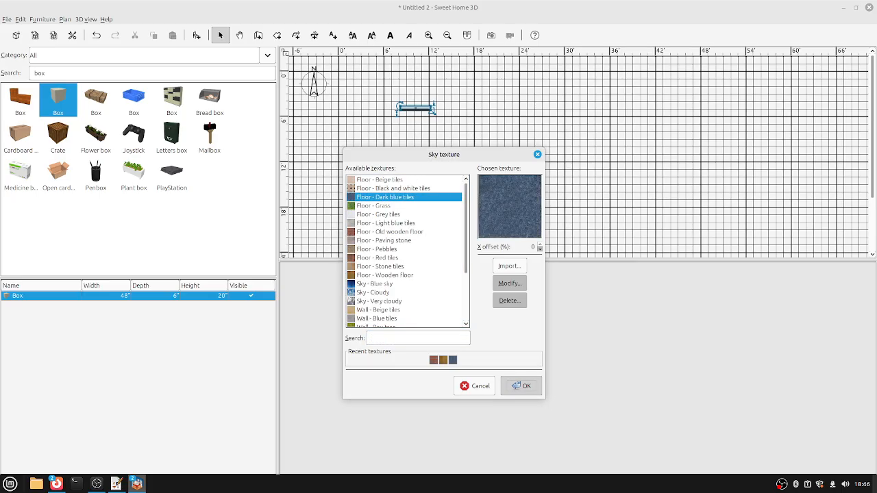
key("Return")
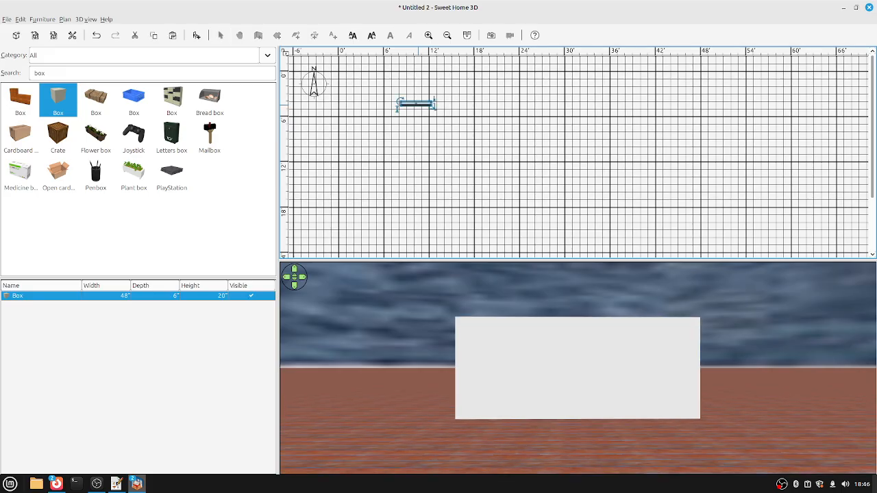
Move the Box to X 24 and Y 3 inches.
double_click(415, 104)
left_click(381, 194)
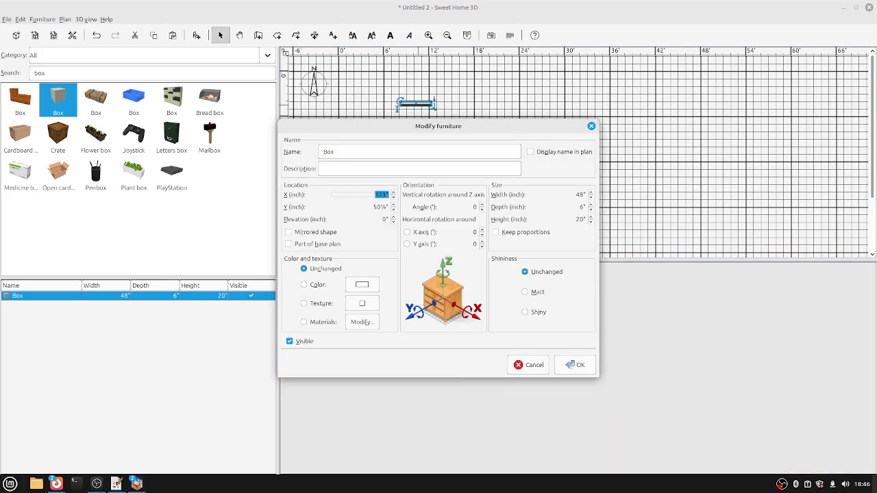
type("24")
key("Tab")
type("3")
key("Return")
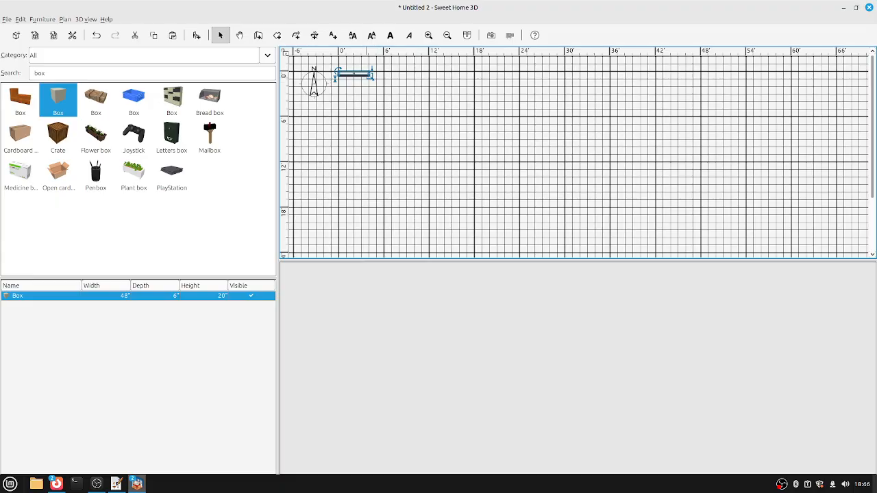
key("Escape")
Paste a copy of the Box and resize it to a 6 × 6 × 60 inch post.
left_click(17, 295)
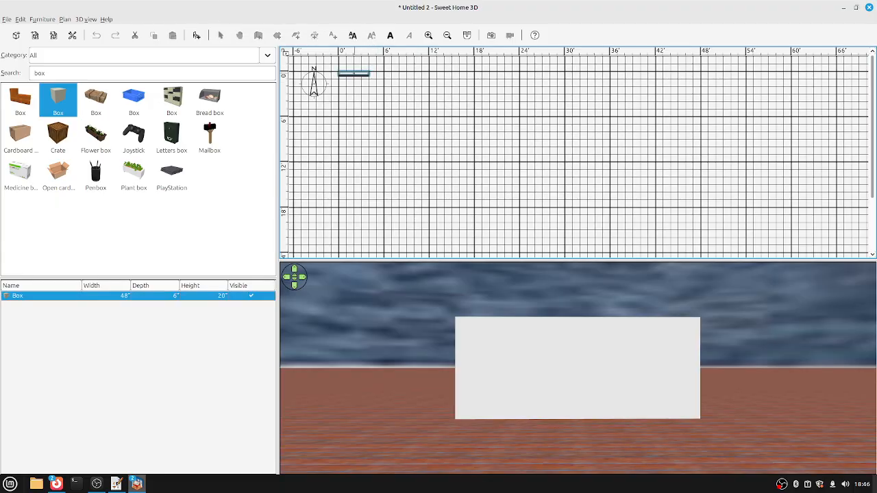
key("ctrl+v")
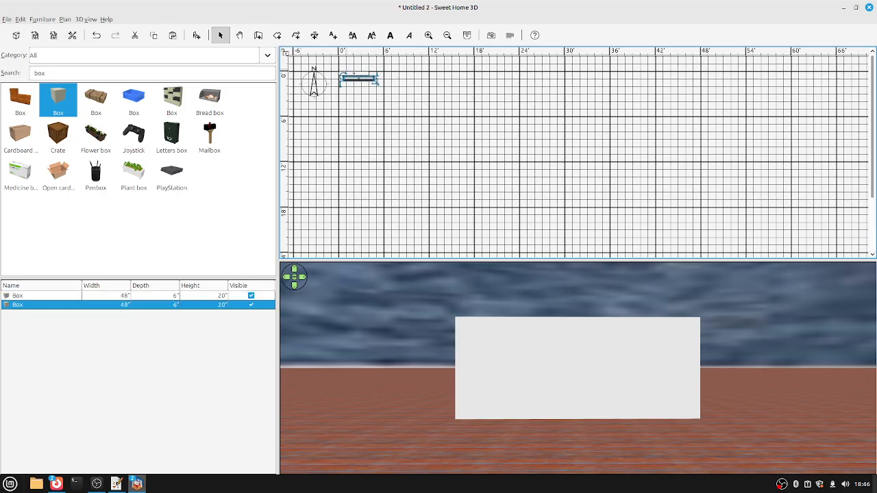
key("Return")
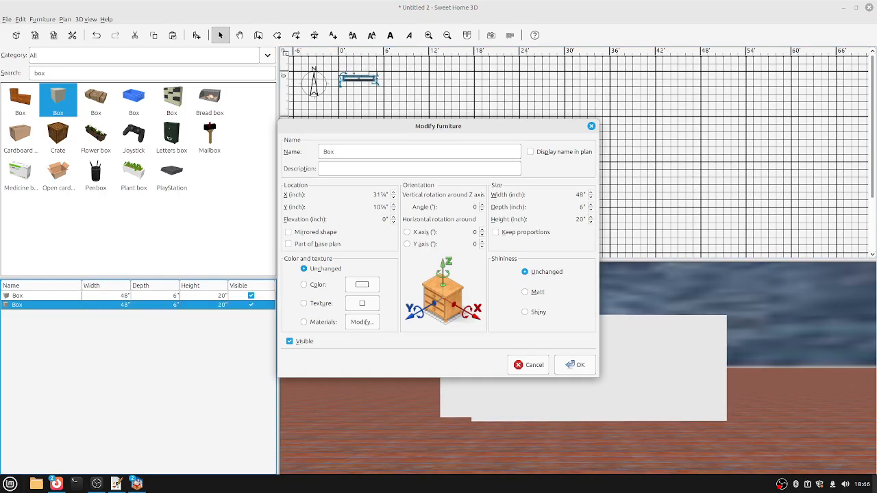
left_click(580, 195)
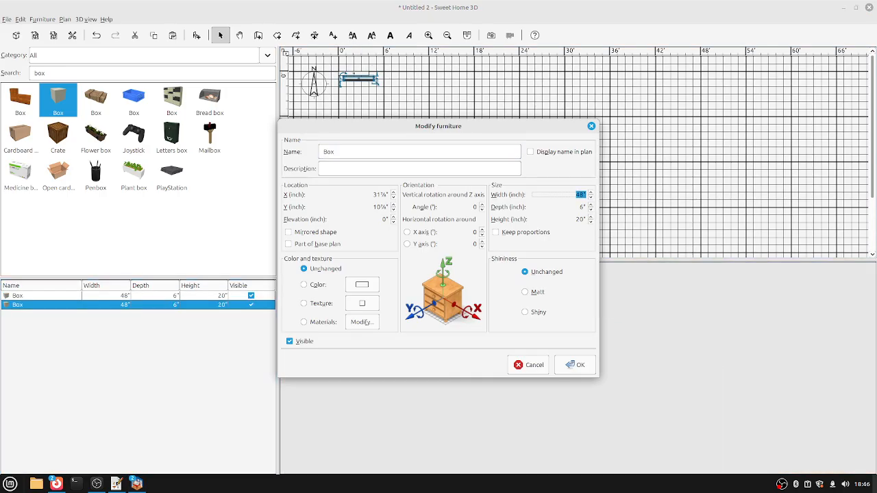
type("6")
left_click(581, 206)
left_click(581, 219)
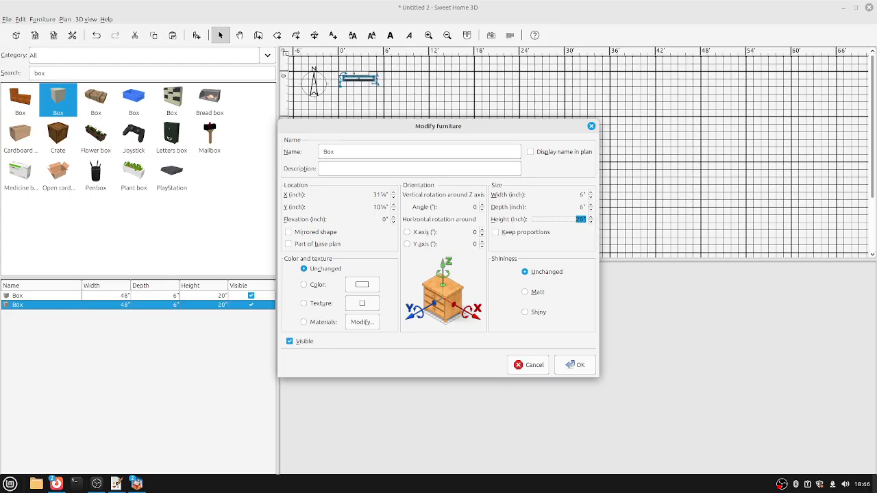
type("60")
left_click(575, 365)
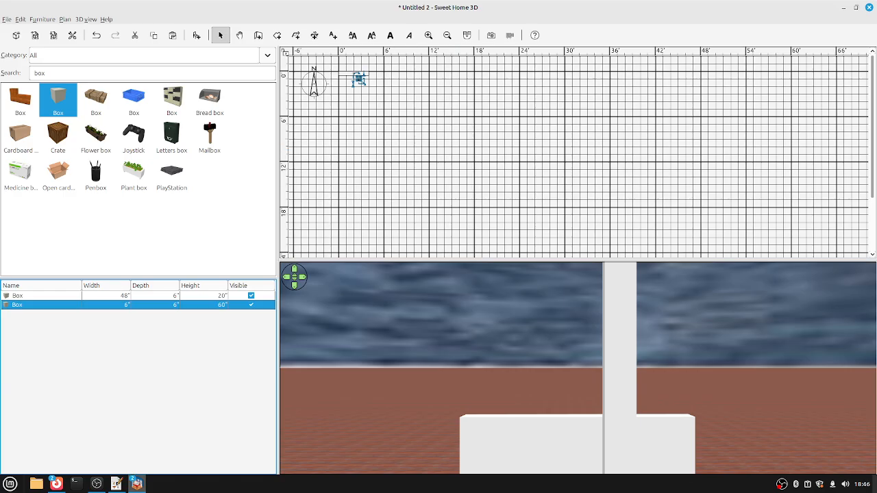
left_click(575, 370)
Duplicate the 60-inch post and enlarge the 3D view.
key("Tab")
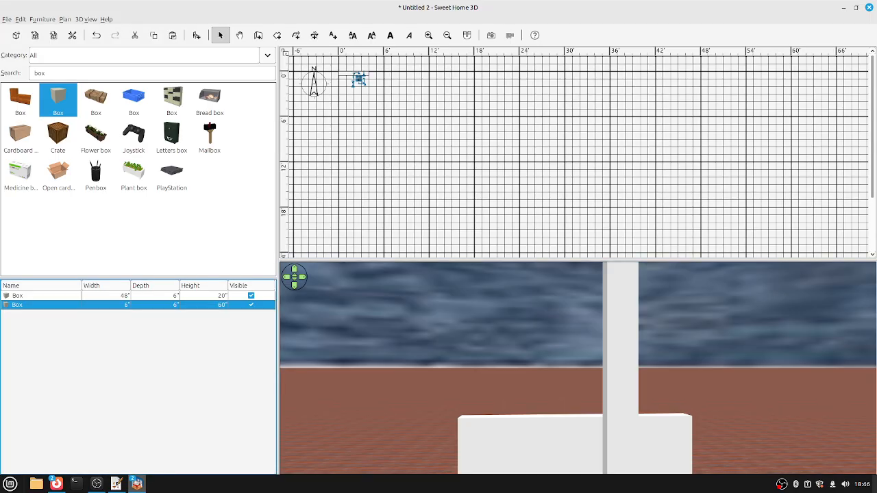
key("ctrl+d")
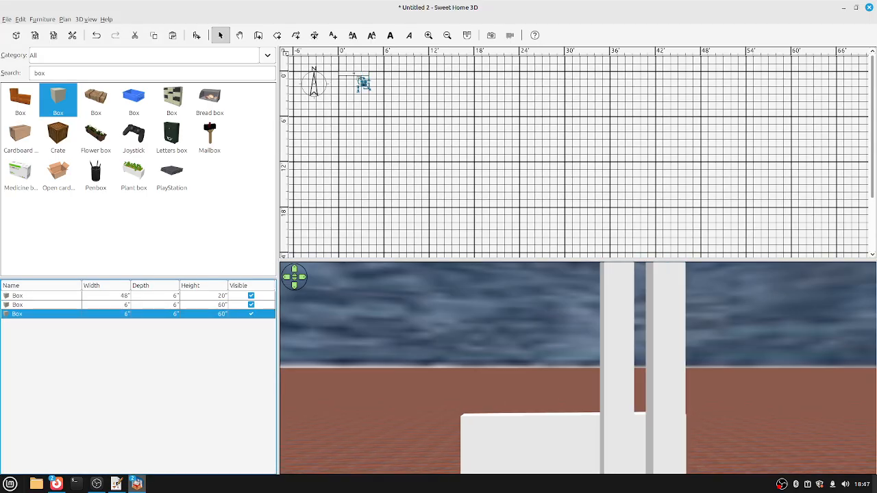
right_click(512, 395)
key("Escape")
left_click_drag(578, 261, 577, 182)
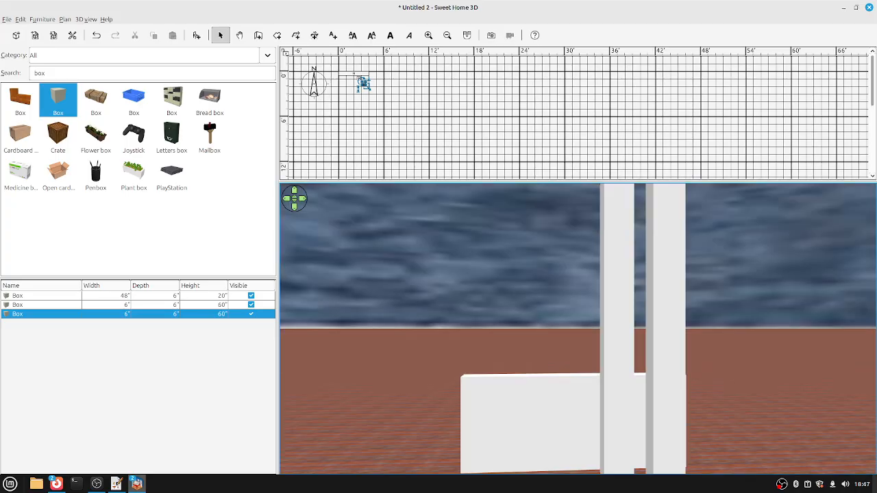
Copy the base box, set the copy's height to 40 inches, and hide it.
left_click(41, 295)
key("ctrl+c")
key("ctrl+v")
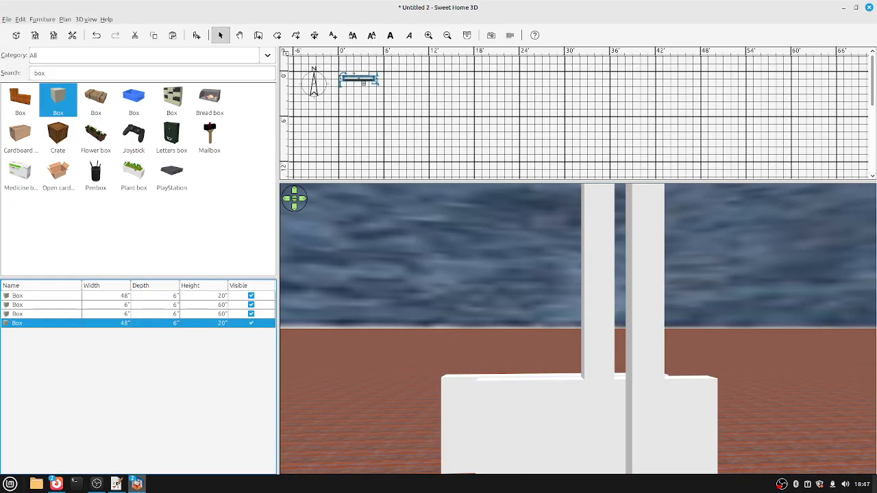
key("ctrl+e")
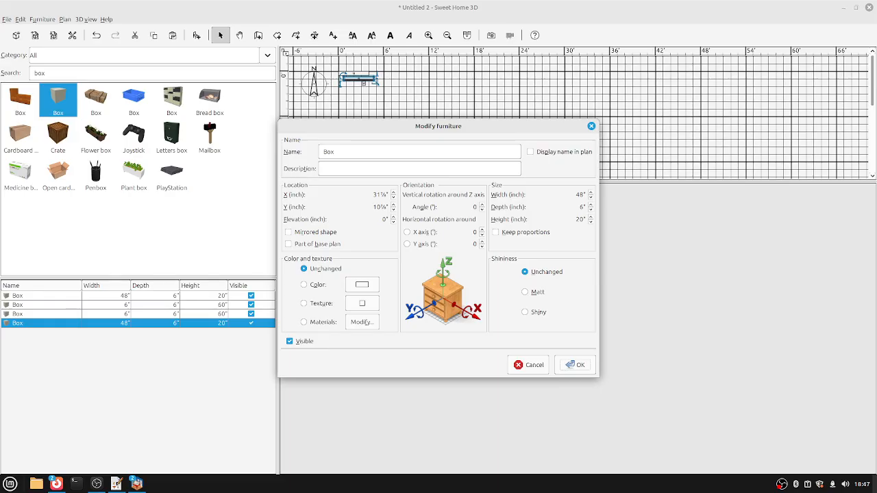
left_click(580, 220)
type("40")
key("Return")
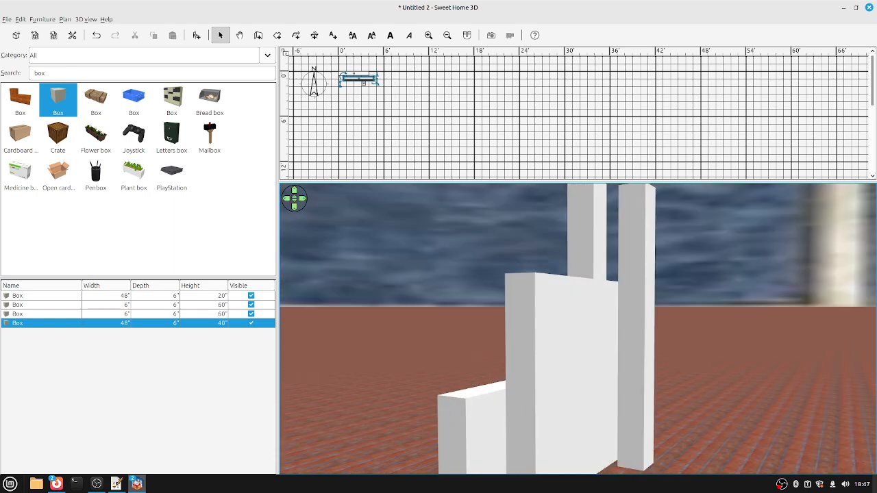
key("Up")
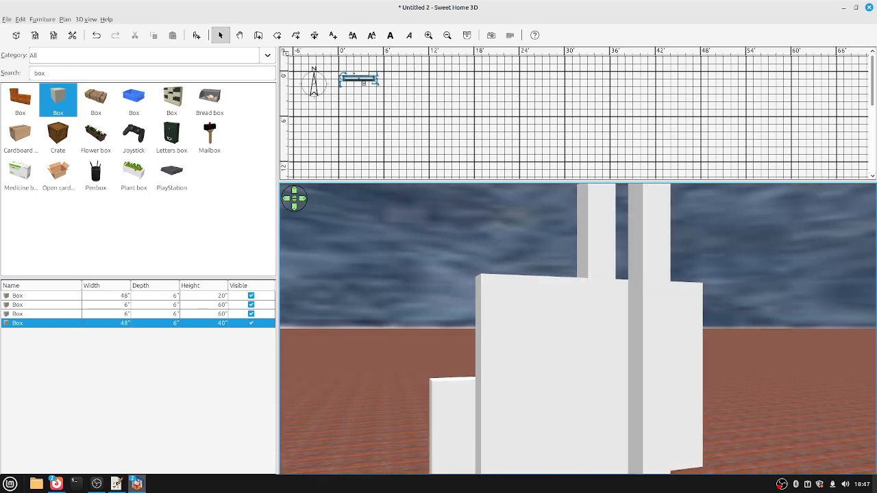
left_click(250, 323)
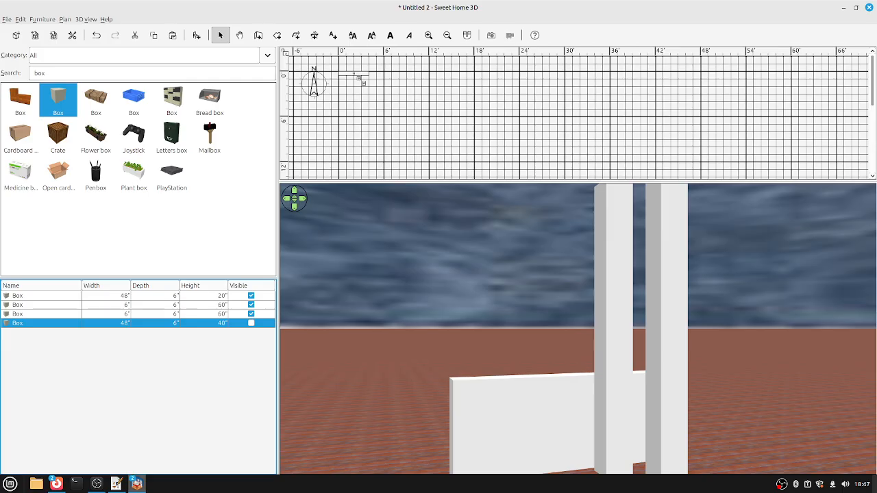
Align the first post with the base box's left end.
left_click(41, 296)
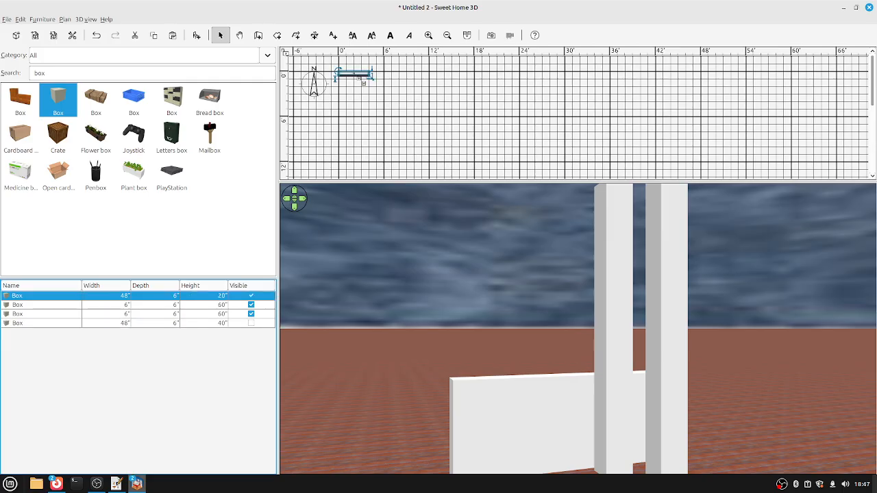
left_click(41, 305, "shift")
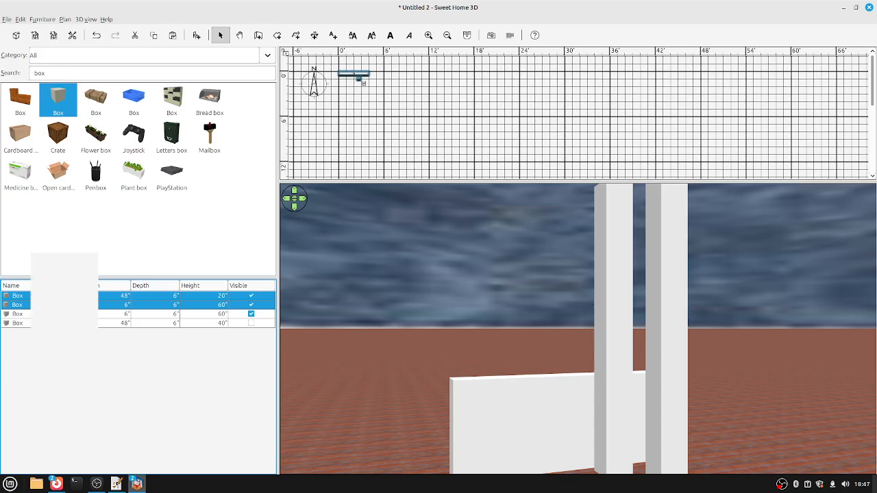
key("alt+u")
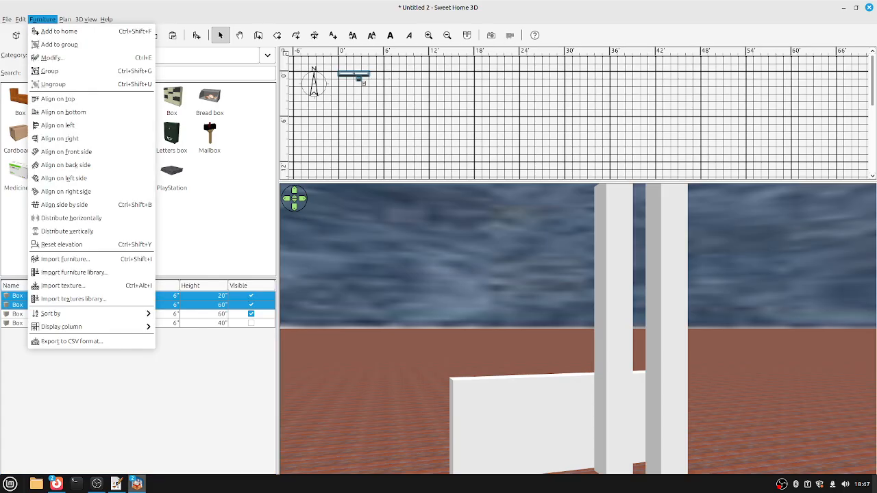
key("l")
key("Return")
key("alt+u")
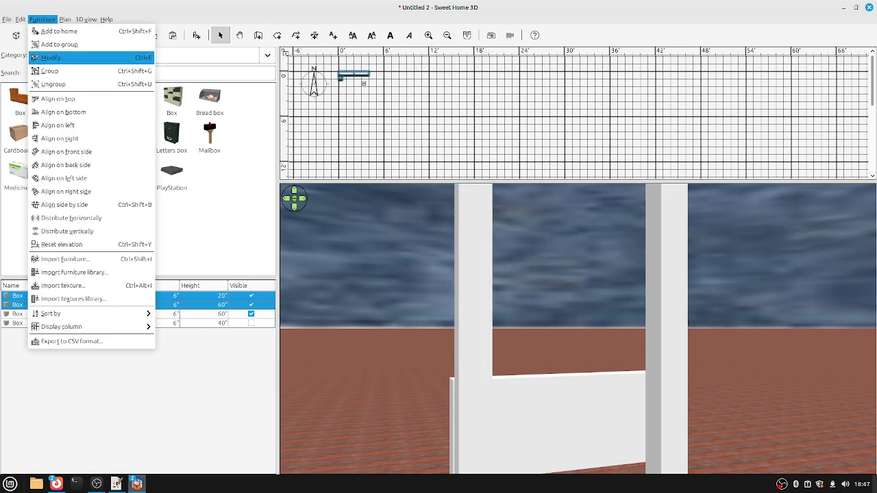
key("Down")
key("Down")
key("Down")
key("Return")
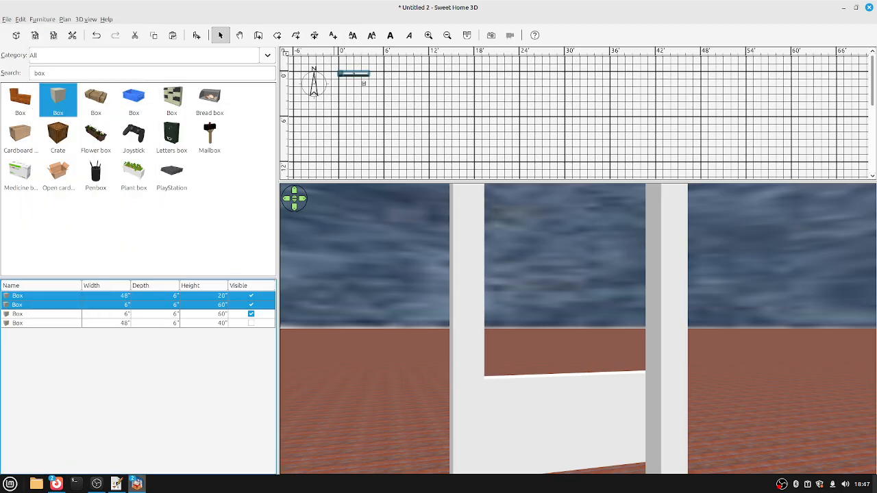
key("Escape")
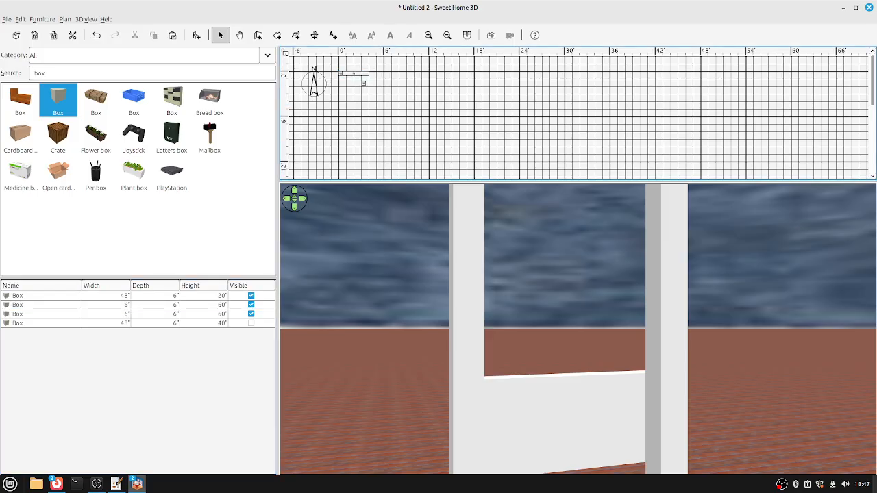
key("Tab")
key("Down")
key("Down")
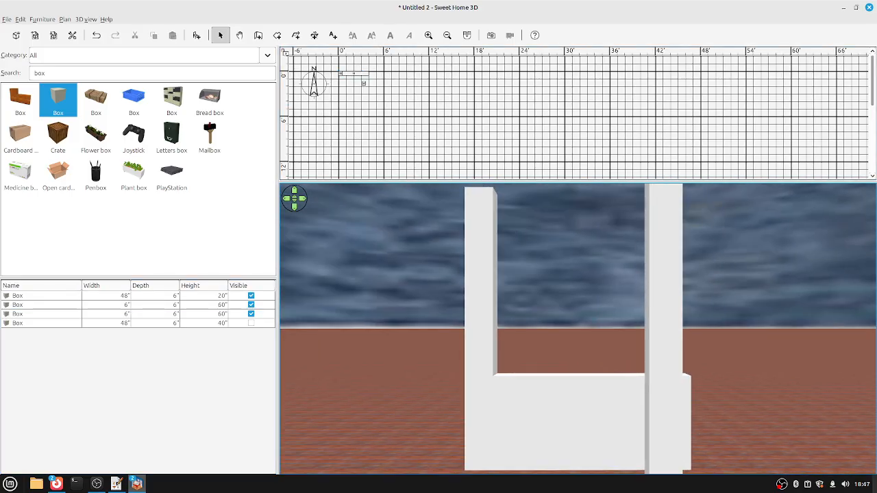
left_click(41, 305)
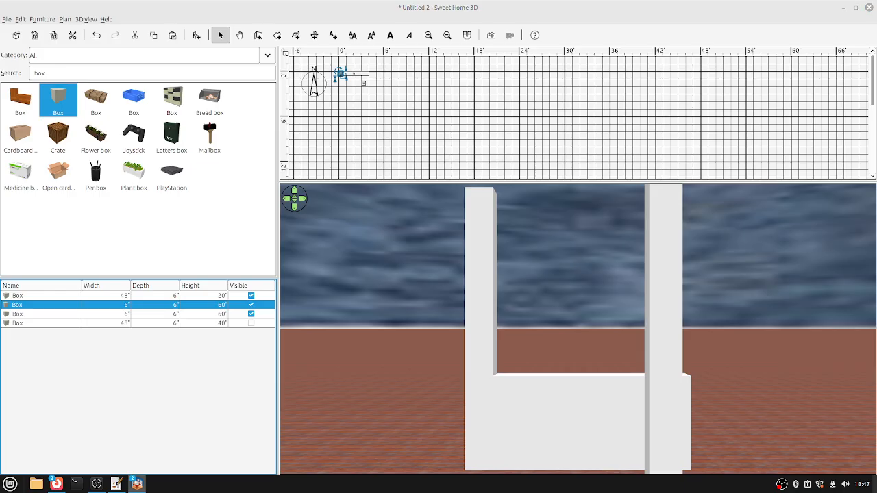
Raise the left post to an elevation of 20 inches.
double_click(41, 304)
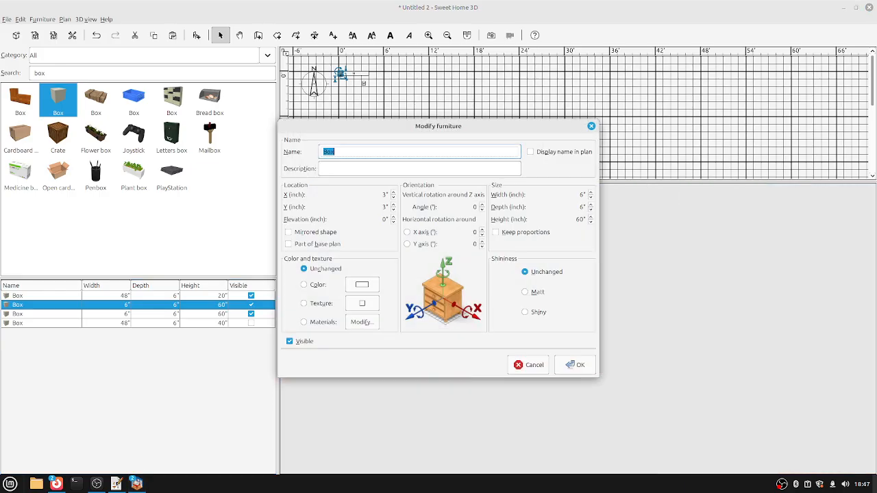
left_click(386, 220)
type("2")
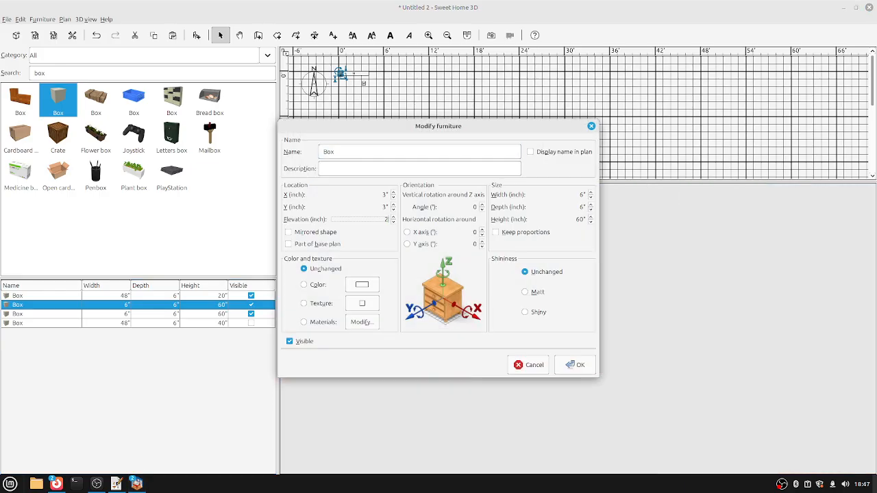
key("Return")
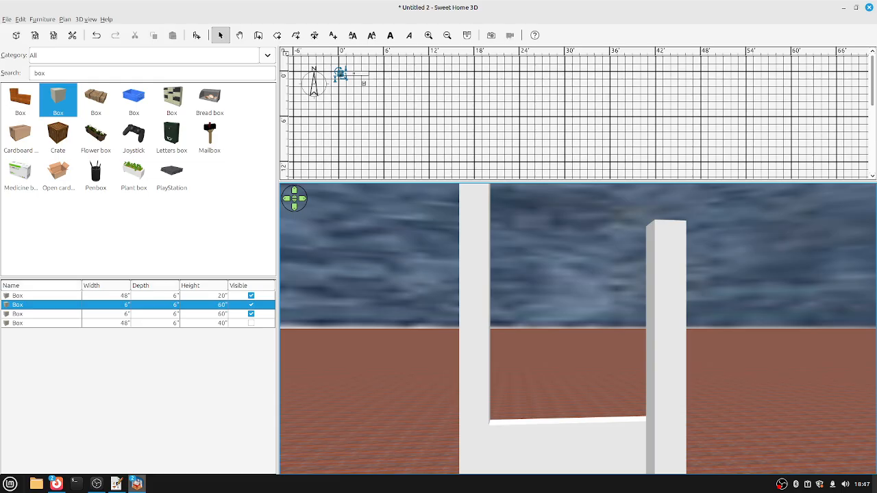
Align the right post with the base box's right end.
left_click(41, 296)
left_click(41, 314, "ctrl")
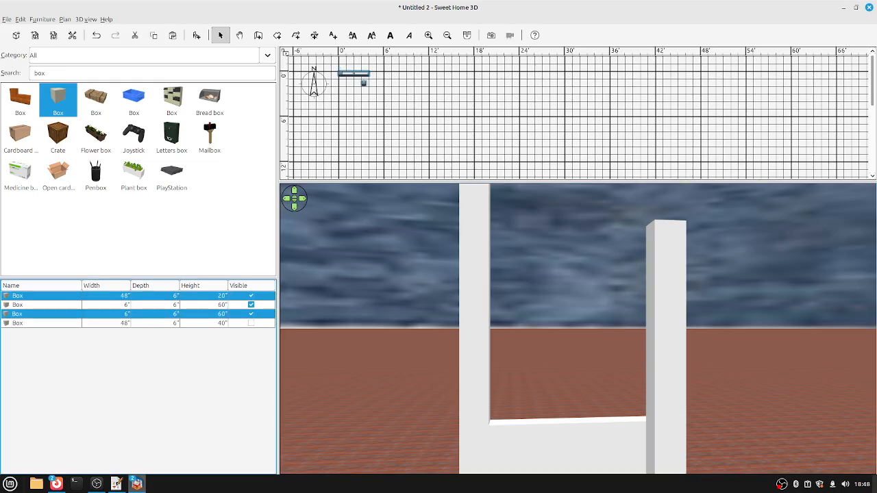
left_click(42, 19)
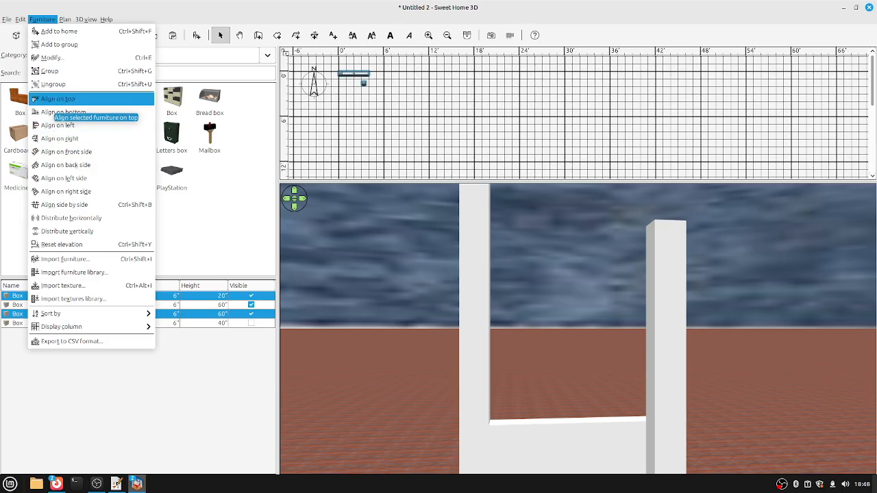
left_click(68, 94)
left_click(42, 19)
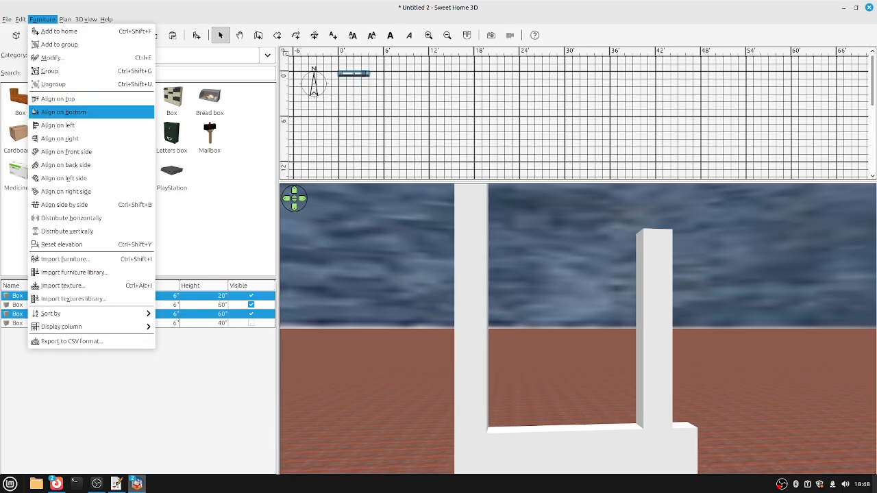
left_click(68, 142)
left_click(42, 19)
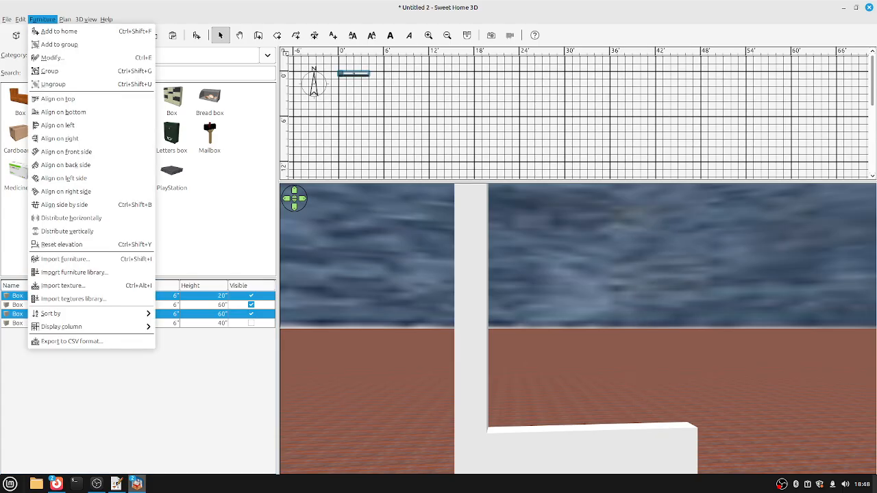
left_click(68, 138)
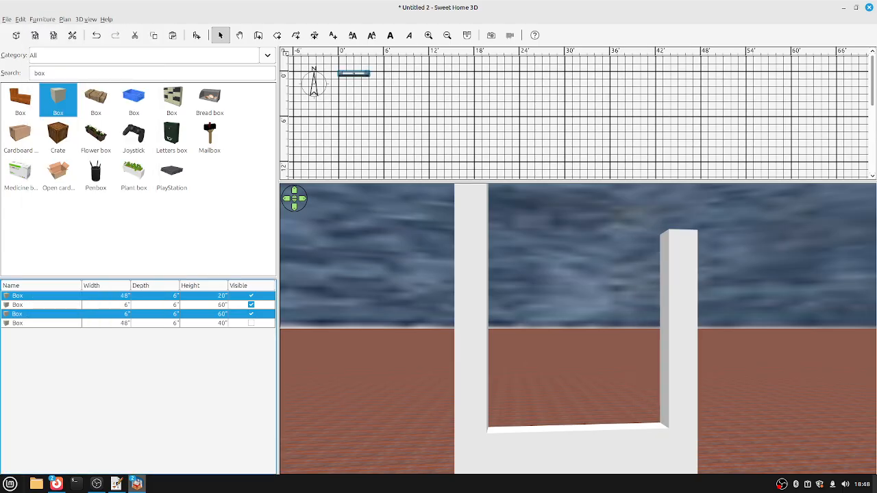
Raise the right post to 20 inches and make the 40-inch box visible again.
left_click(366, 74)
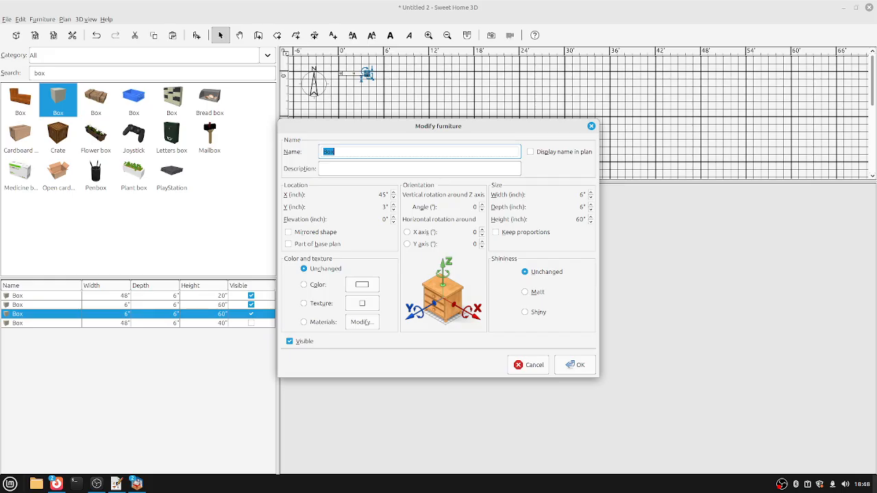
left_click(384, 219)
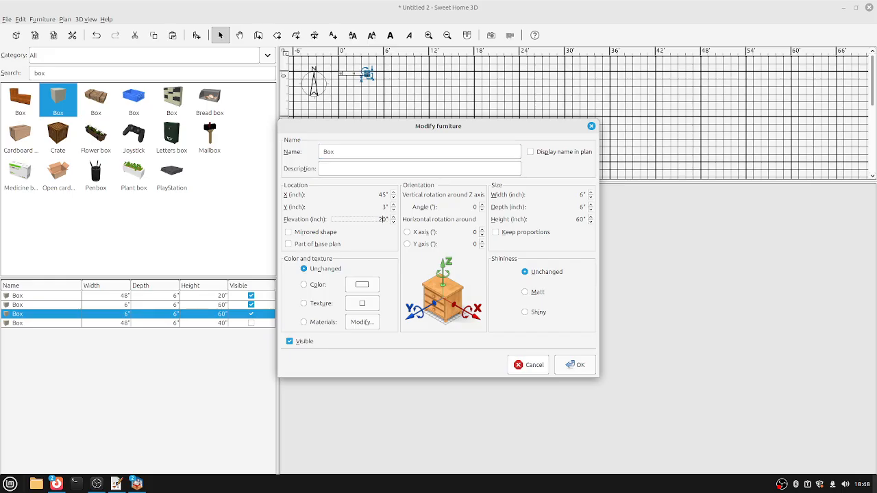
left_click(575, 364)
left_click(42, 323)
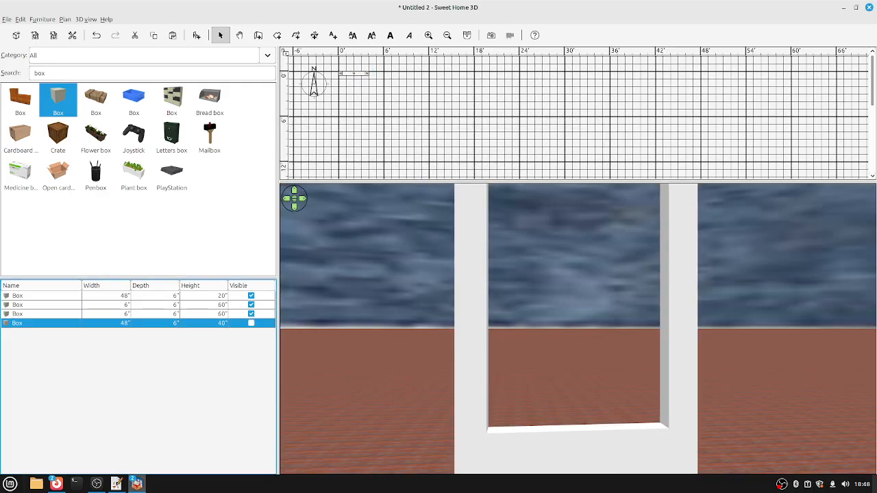
left_click(251, 322)
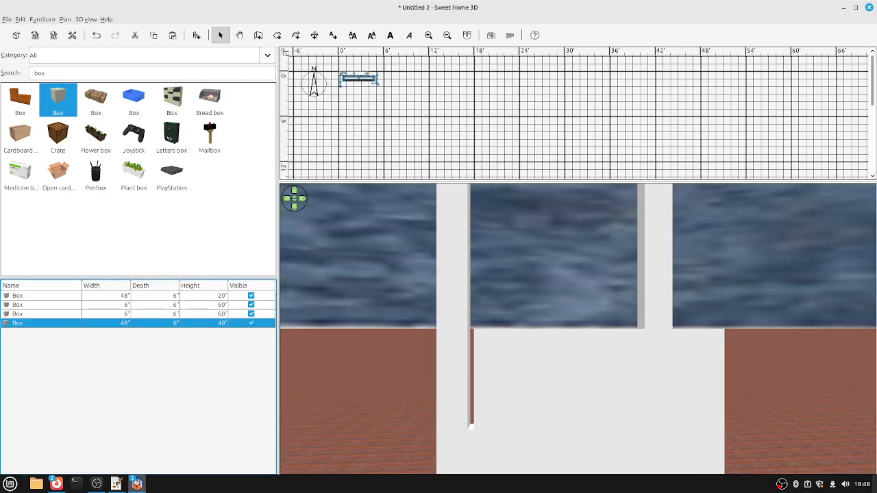
Align the 40-inch box with the base box on top and on the left.
left_click(251, 295)
left_click(41, 323, "ctrl")
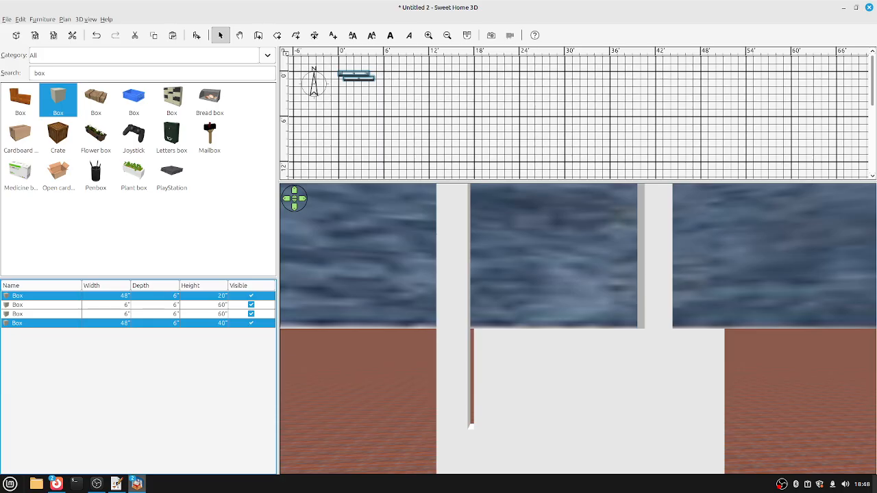
left_click(42, 19)
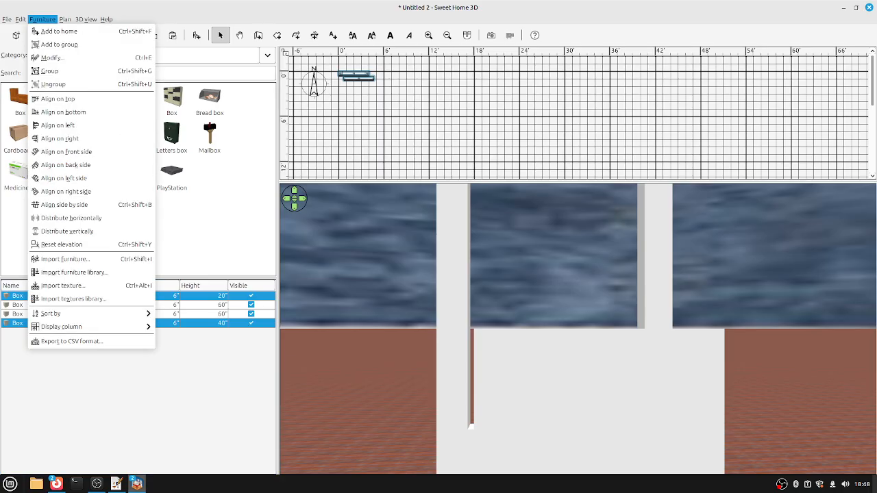
left_click(57, 98)
left_click(42, 19)
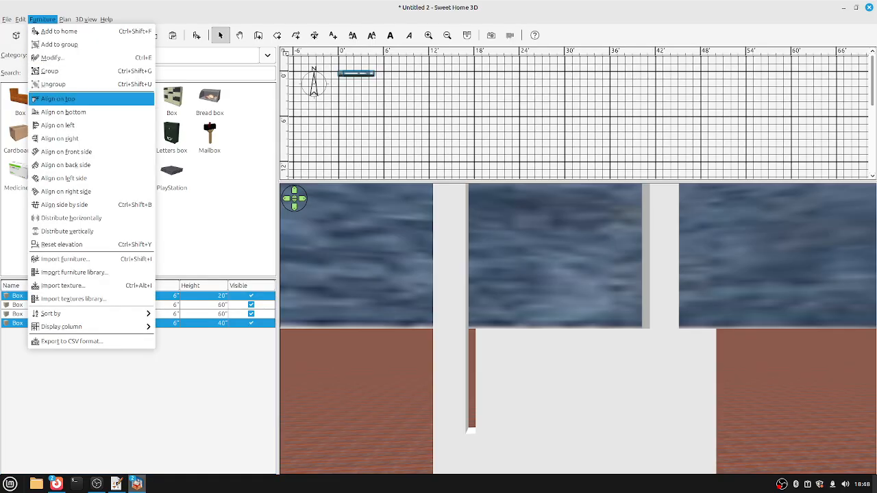
left_click(57, 126)
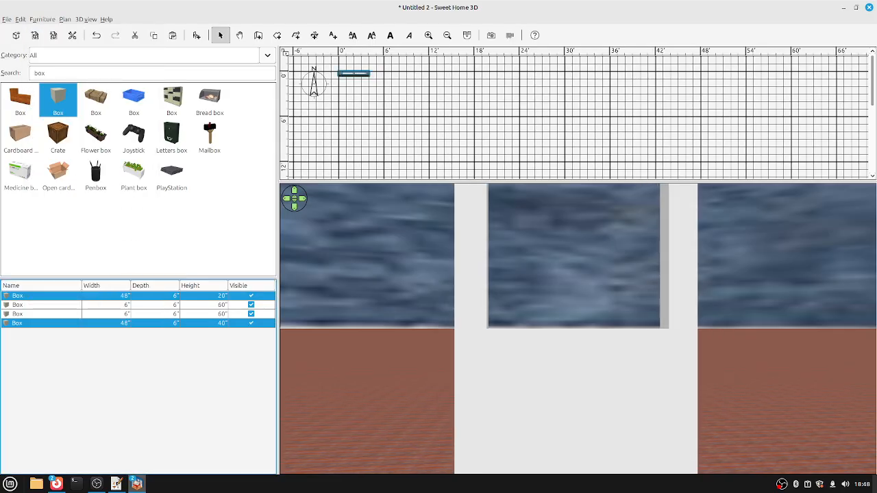
Raise the 48×6×40 box to an 80-inch elevation atop the posts.
left_click(57, 323)
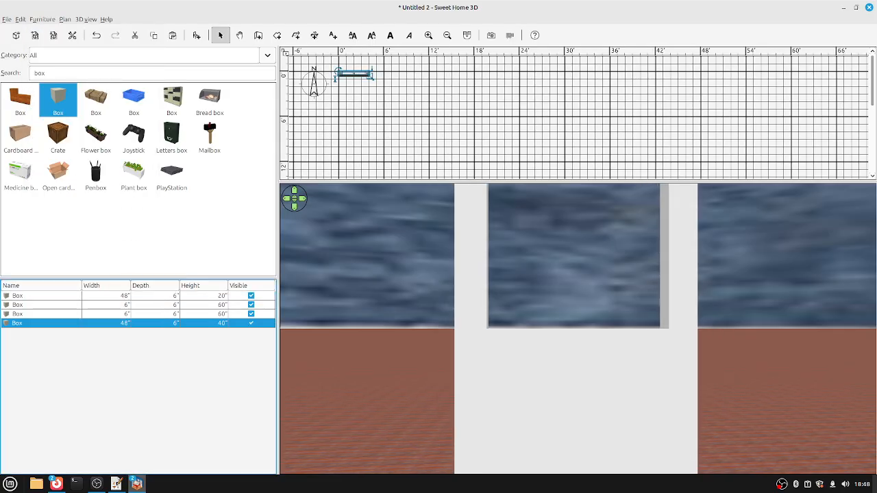
double_click(57, 323)
left_click(383, 219)
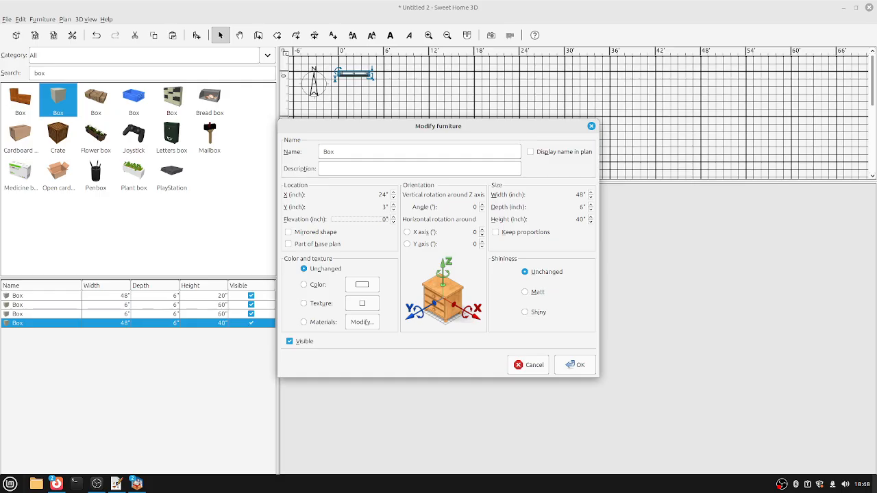
left_click(575, 364)
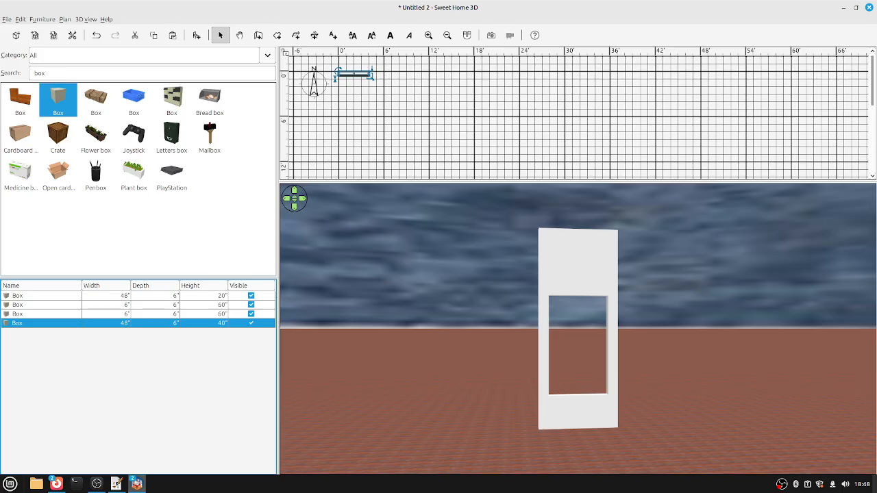
Group the four frame boxes into a single furniture piece.
left_click(41, 295)
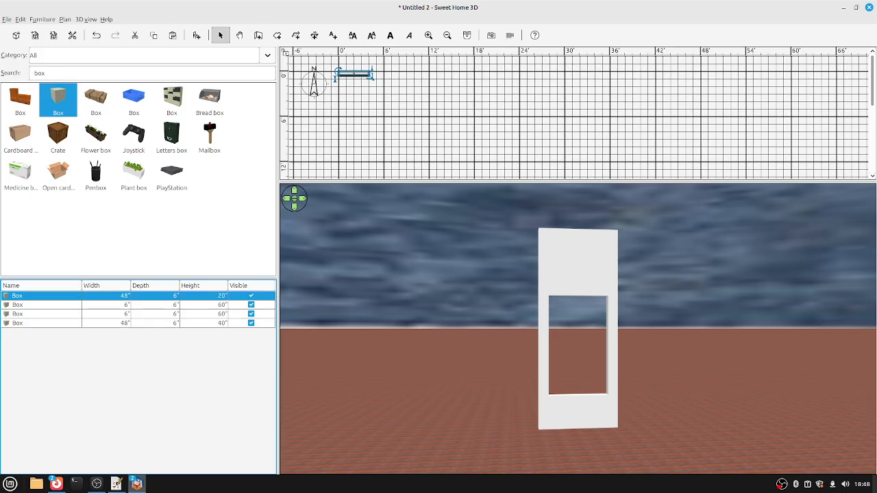
left_click(41, 314, "shift")
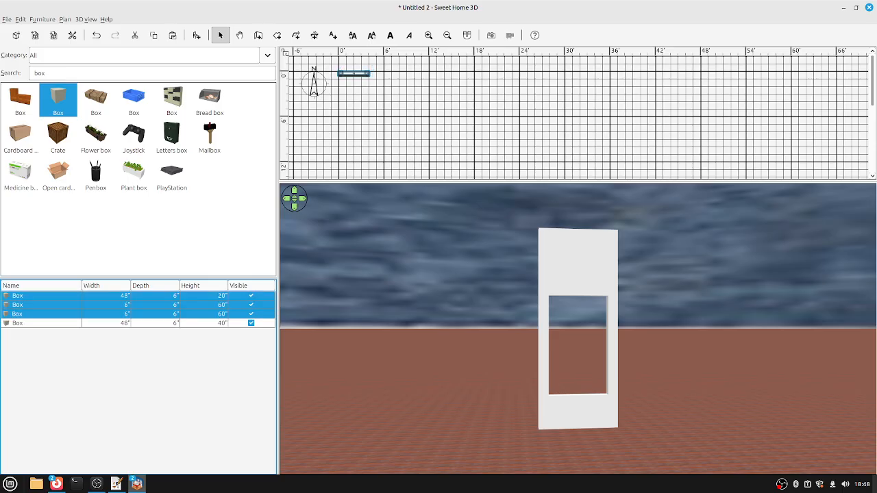
left_click(41, 296)
left_click(41, 323, "shift")
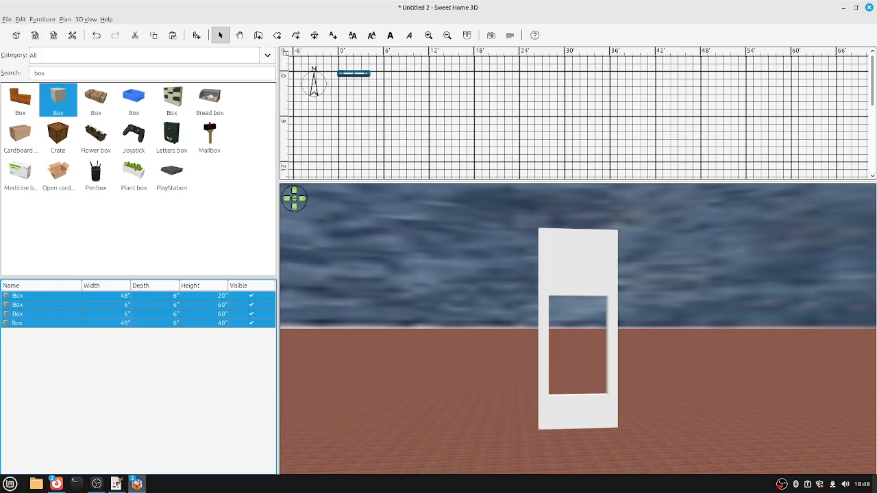
left_click(42, 20)
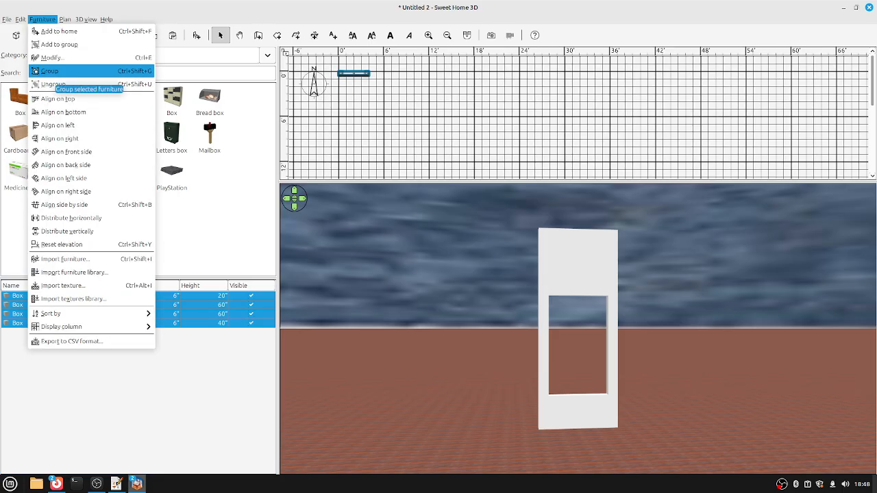
left_click(49, 71)
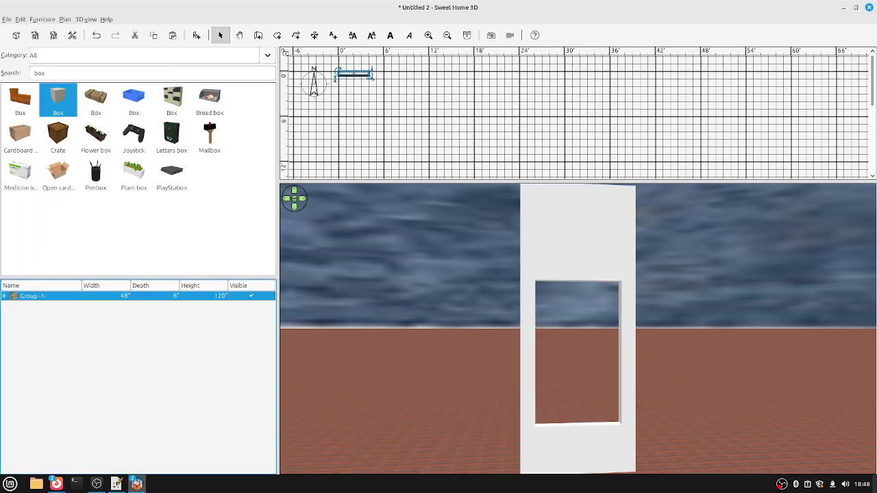
Rename the new group to 'window mdodule'.
key("ctrl+e")
type("window")
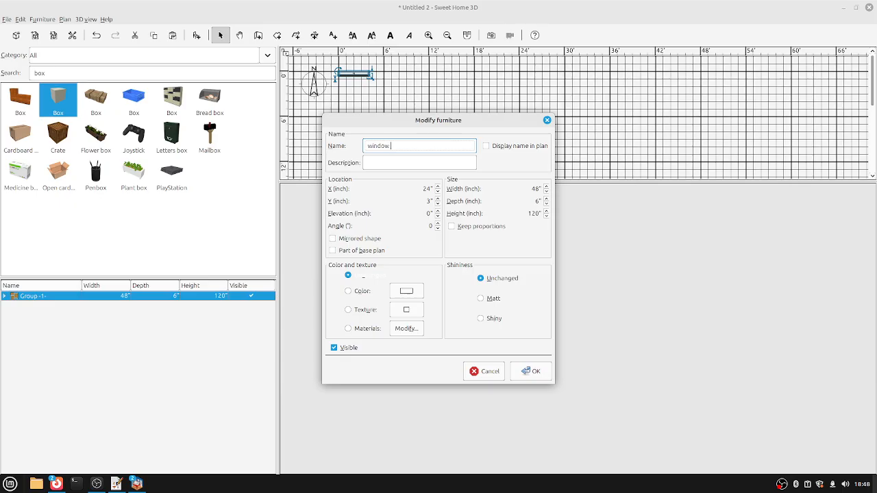
type(" mdodule")
key("Return")
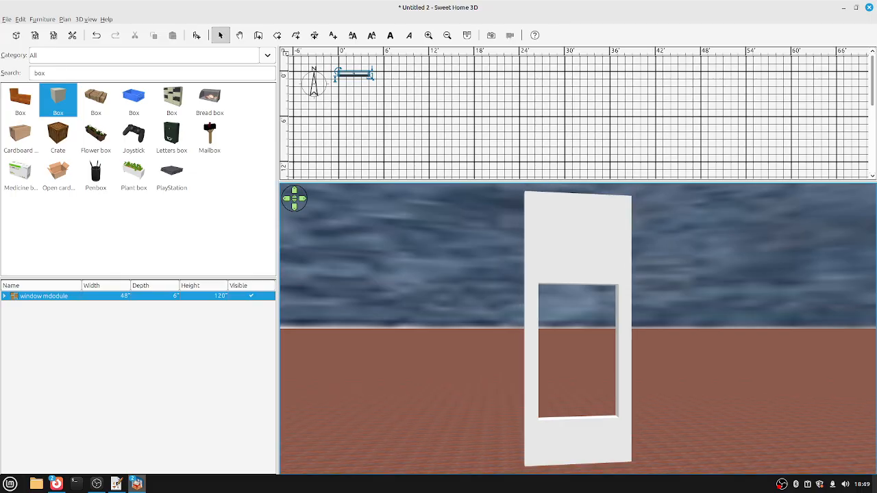
double_click(39, 72)
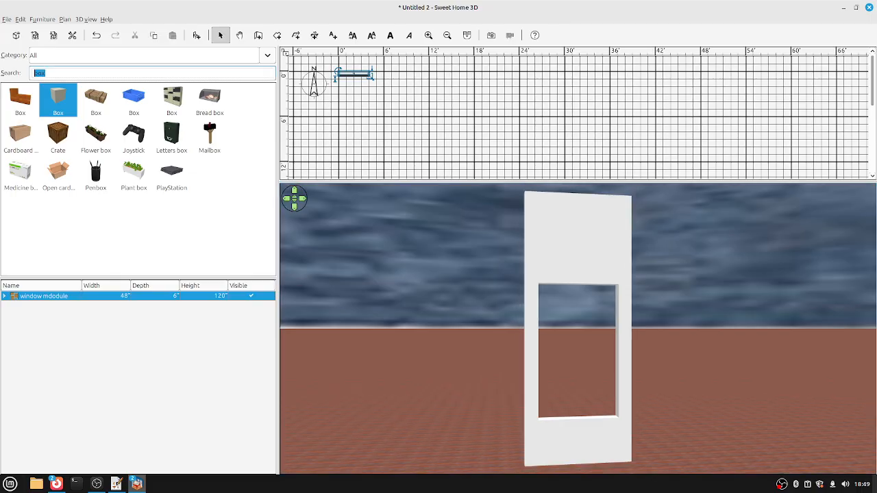
Clear the catalog search and filter it to the Doors and windows category to browse windows.
key("BackSpace")
left_click(267, 54)
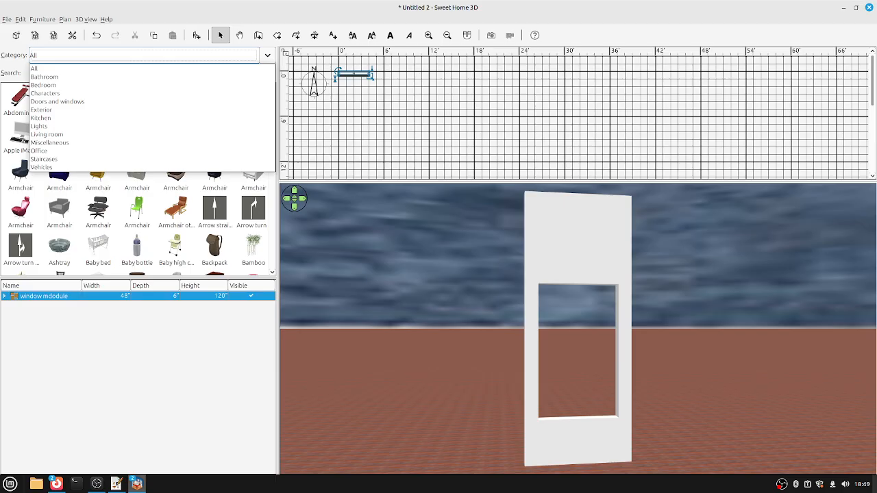
left_click(69, 110)
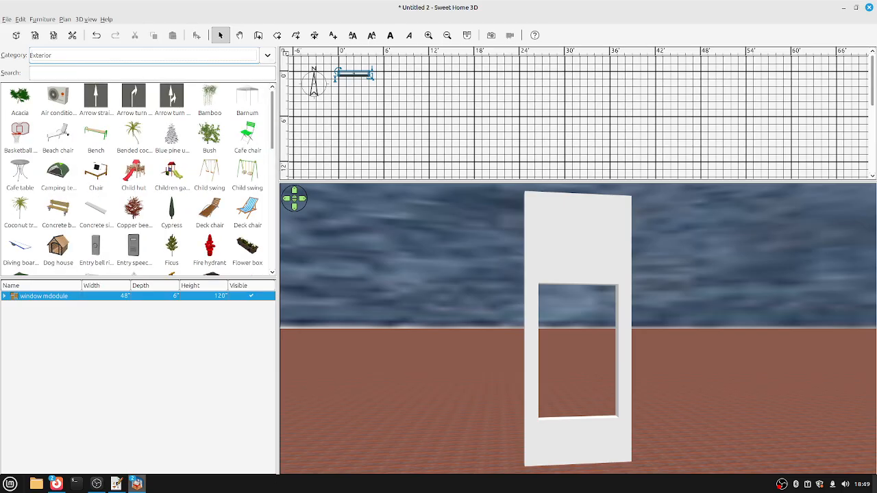
left_click(267, 55)
left_click(69, 98)
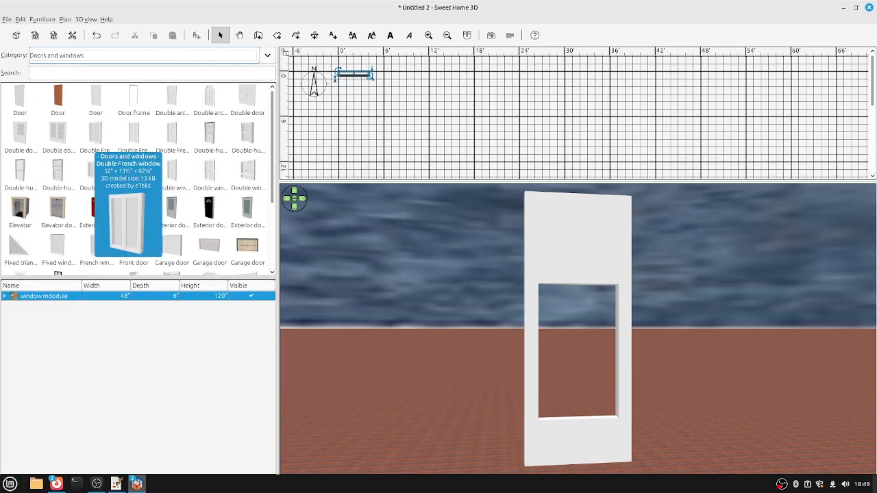
left_click_drag(96, 137, 274, 233)
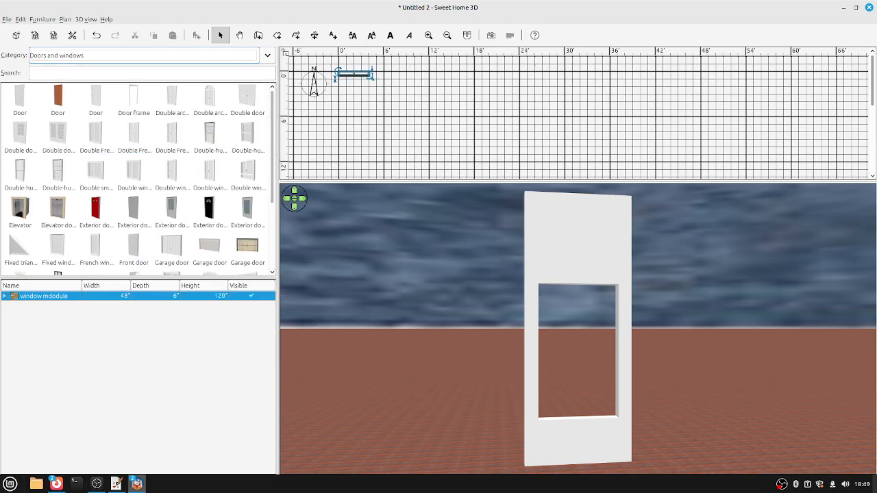
left_click(246, 171)
scroll(247, 172, "down", 3)
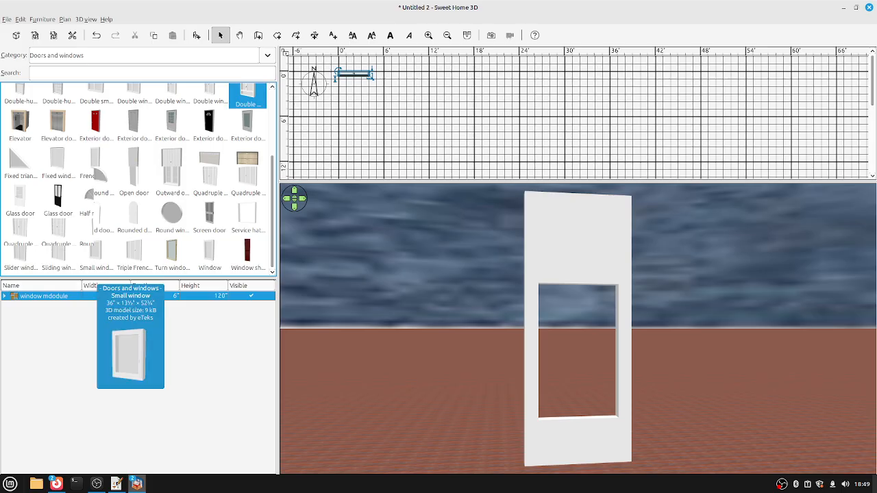
scroll(173, 252, "up", 3)
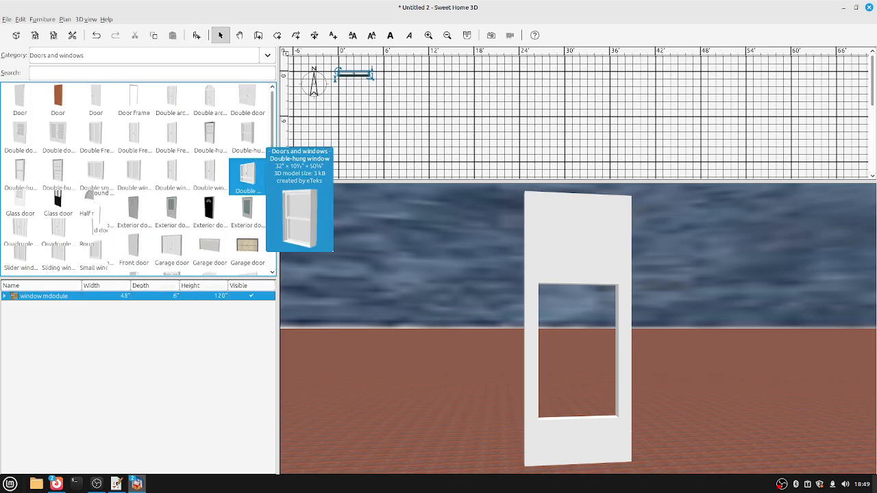
Drag a Double-hung window from the catalog into the plan.
mouse_move(244, 132)
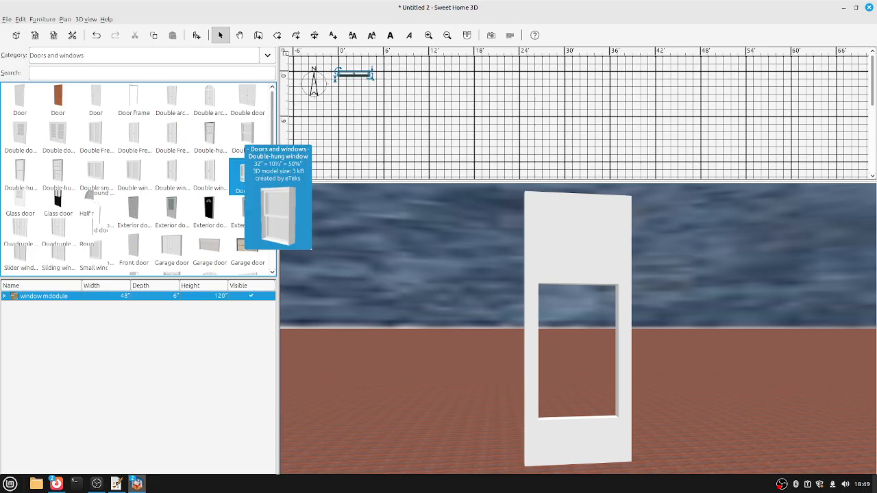
left_click(58, 175)
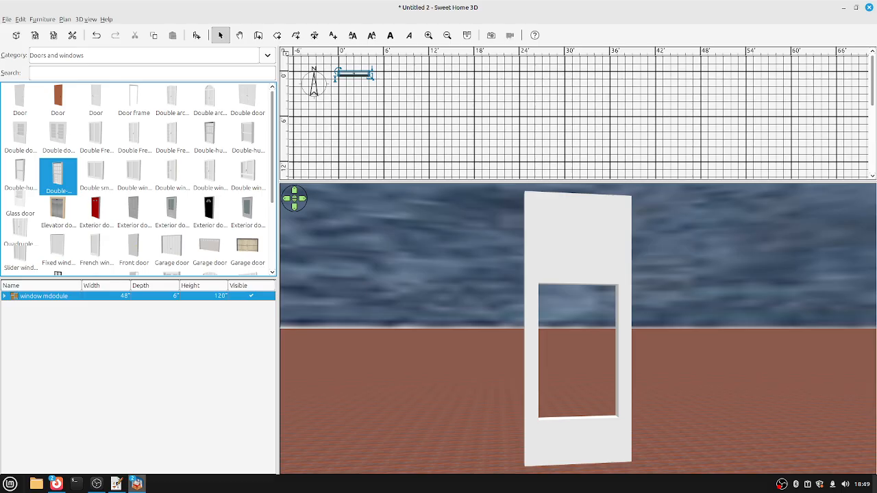
left_click_drag(58, 175, 348, 130)
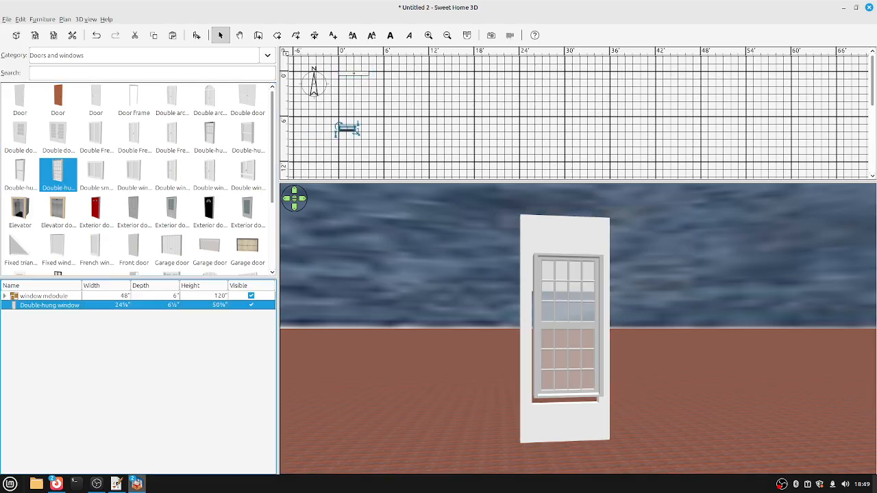
Resize the window to 36 wide, 60 deep, 6 high at 20-inch elevation.
double_click(347, 129)
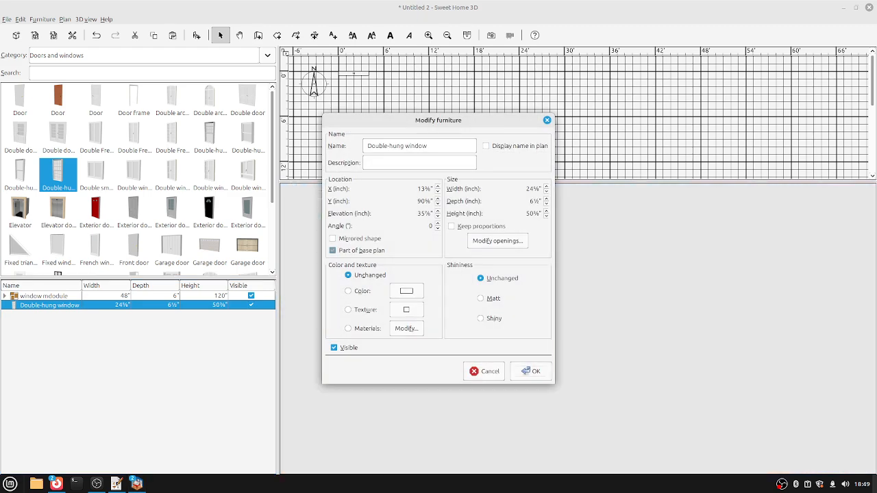
double_click(533, 188)
type("36")
key("Tab")
type("60")
key("Tab")
type("6")
left_click(424, 213)
type("20")
key("Return")
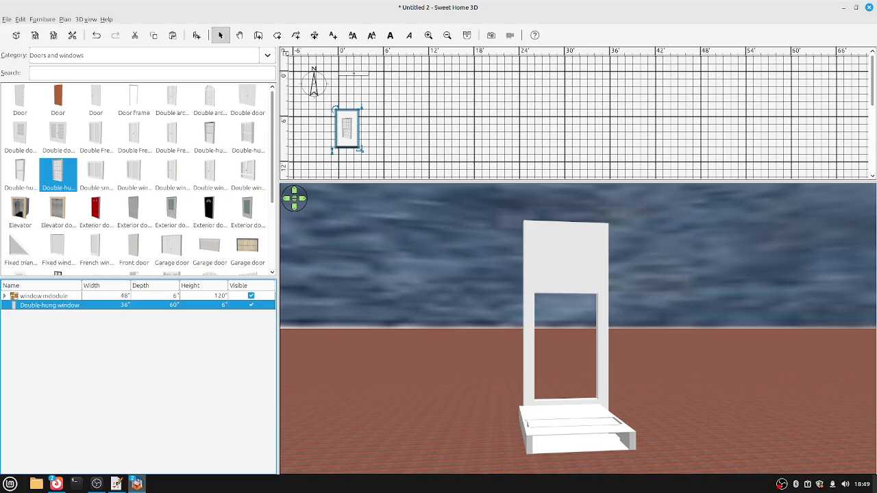
Align the Double-hung window with the frame group's top box.
left_click(44, 295)
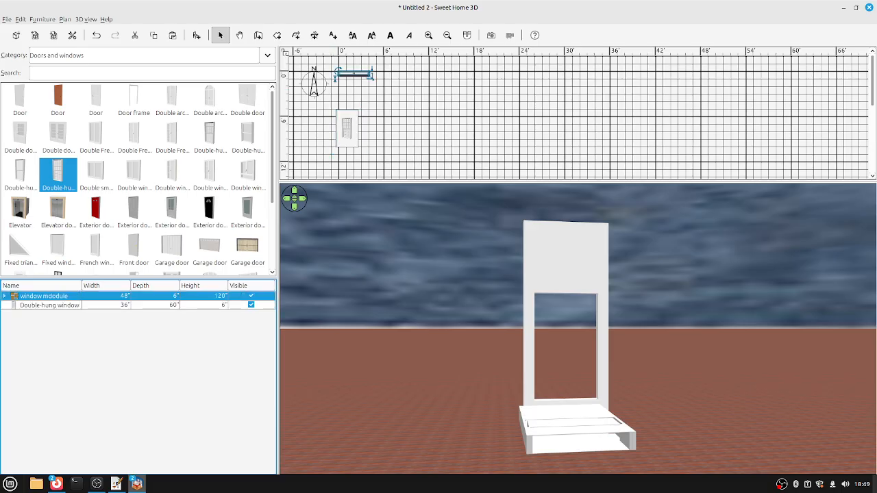
key("Right")
key("Down")
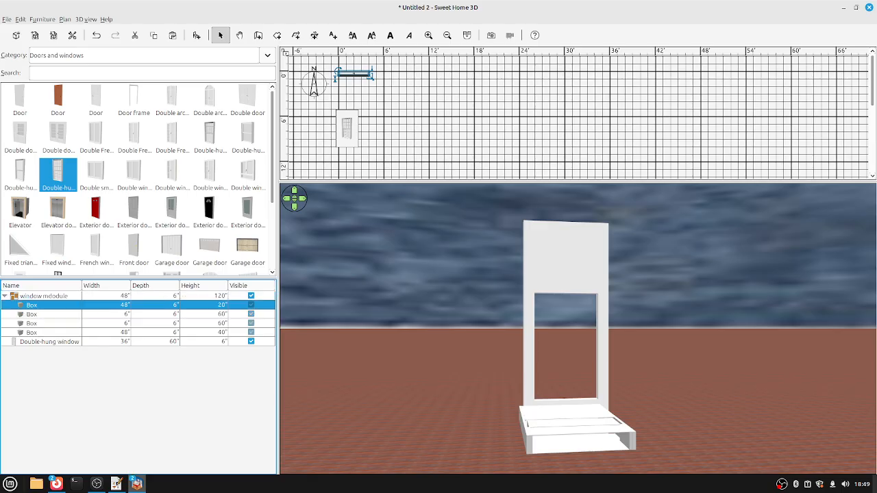
left_click(50, 341, "ctrl")
left_click(42, 19)
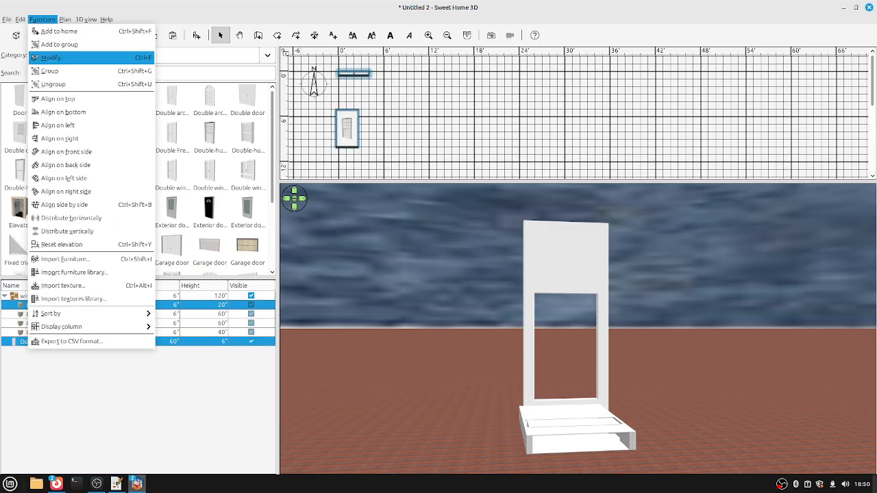
left_click(75, 96)
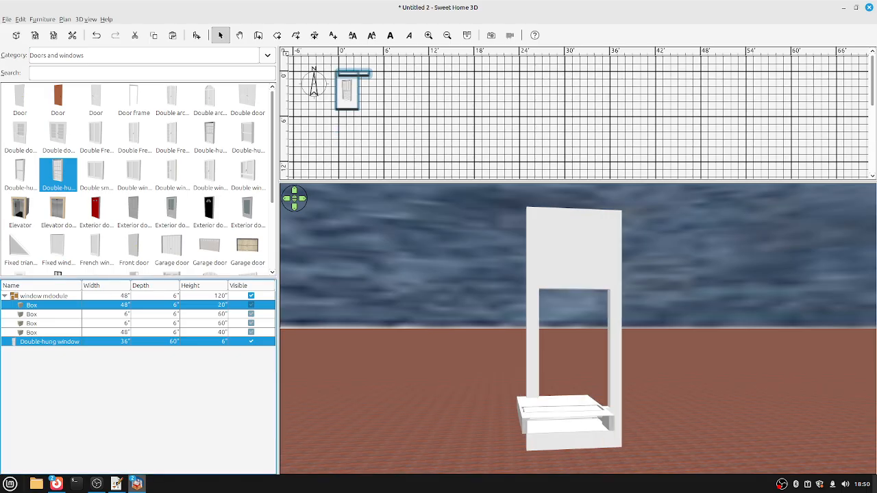
left_click(49, 341)
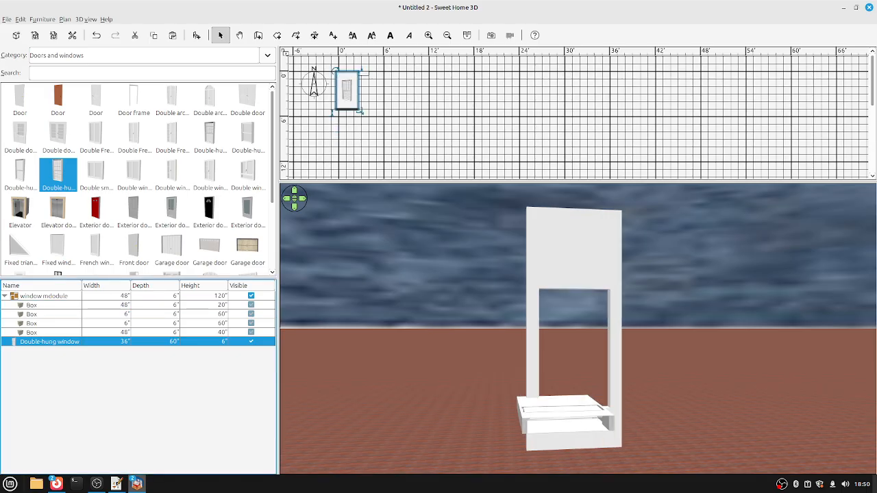
Rotate the Double-hung window 90° and orbit the 3D view to check it.
key("ctrl+e")
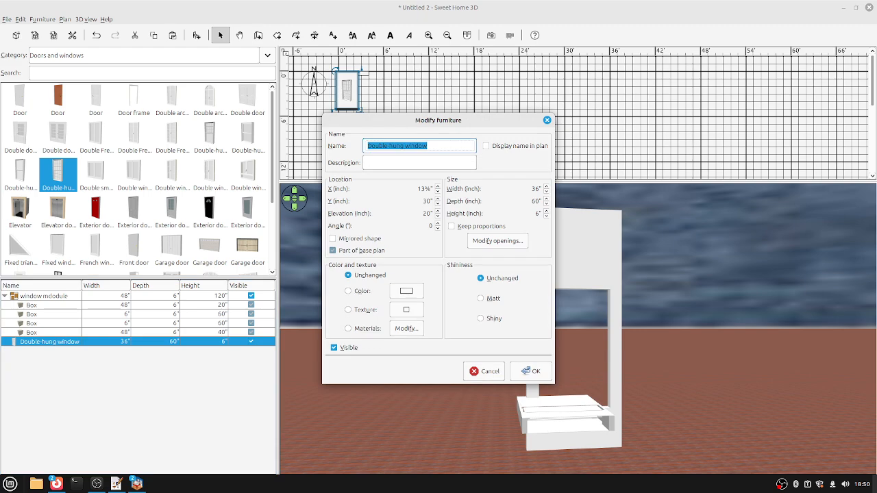
left_click(430, 225)
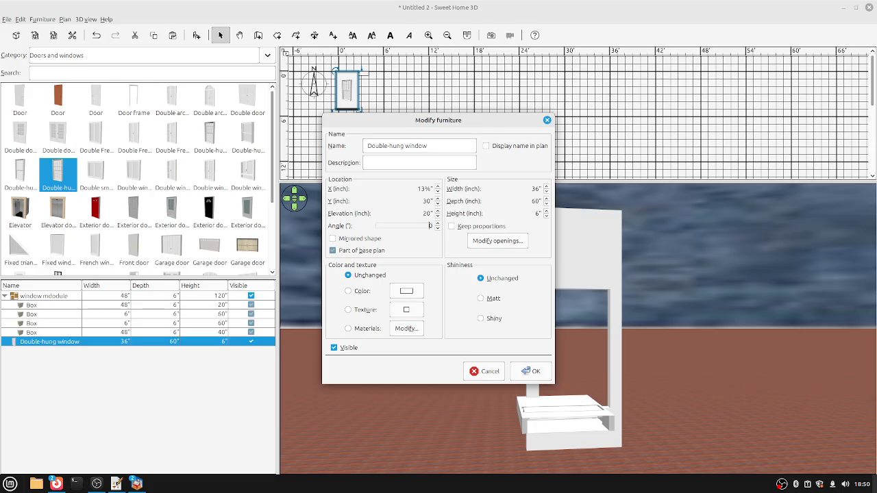
type("9")
key("Return")
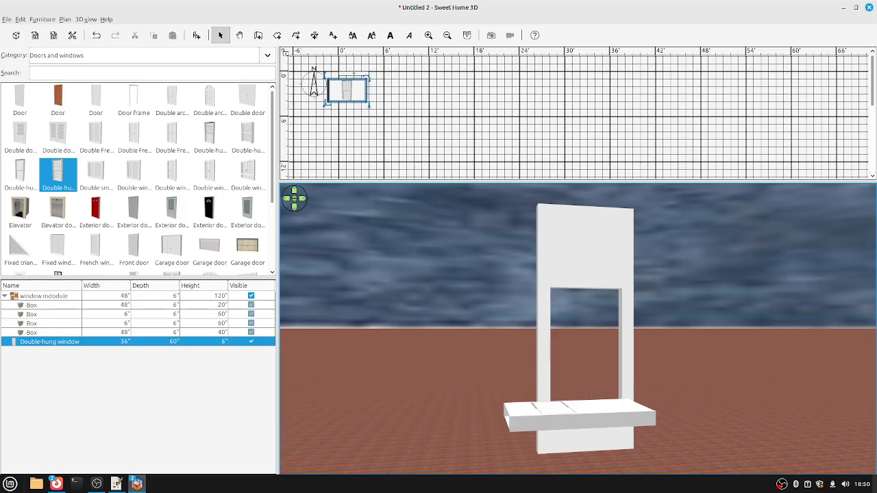
key("Left")
key("Left")
key("Left")
key("Left")
key("Left")
key("Left")
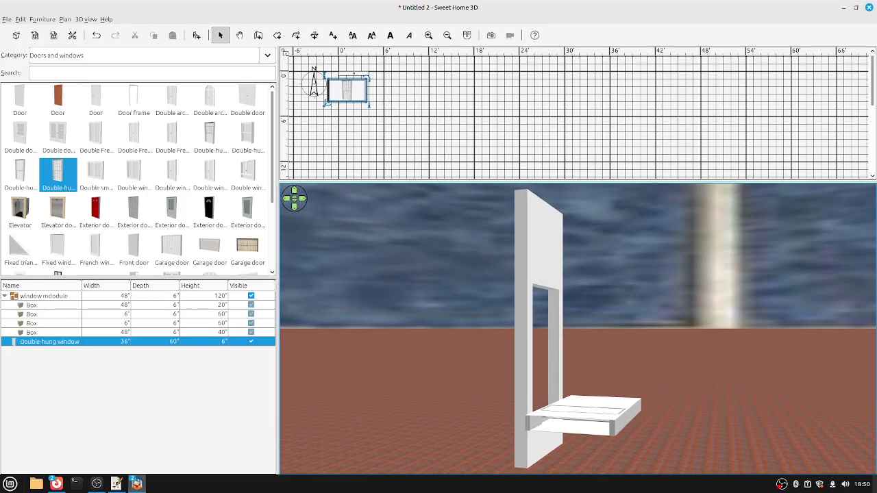
key("Left")
key("Left")
key("Left")
key("Left")
key("Left")
key("Left")
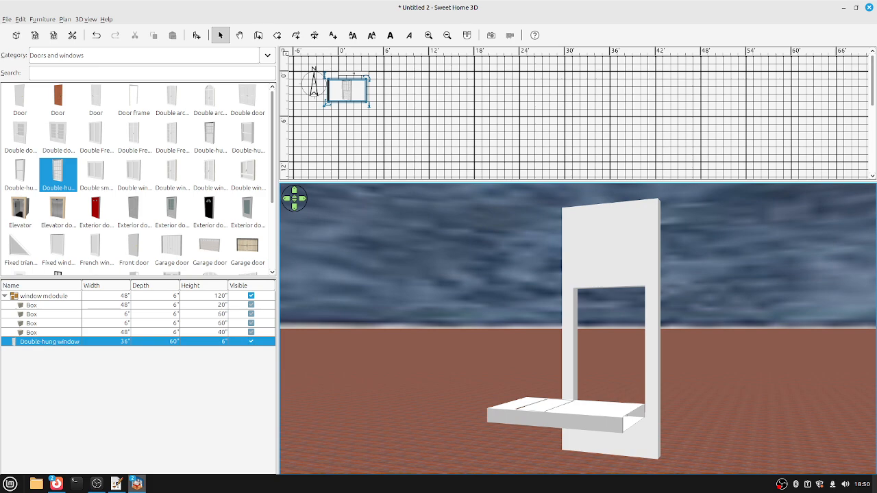
key("Left")
key("Left")
key("Left")
key("Left")
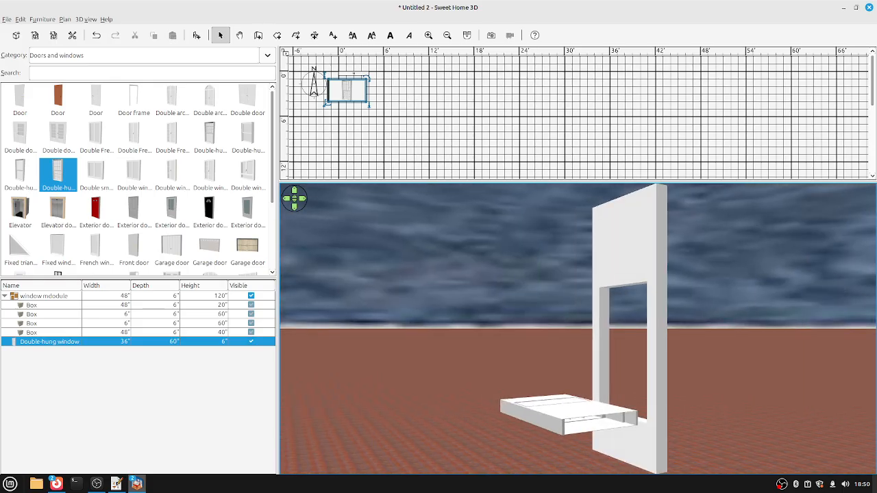
Clear the window's angle value and place a Double small window in the plan.
key("ctrl+e")
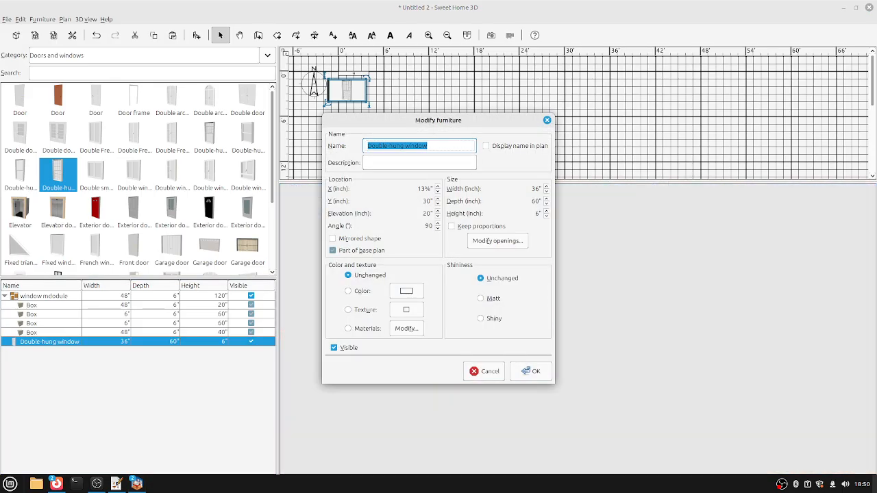
key("alt+a")
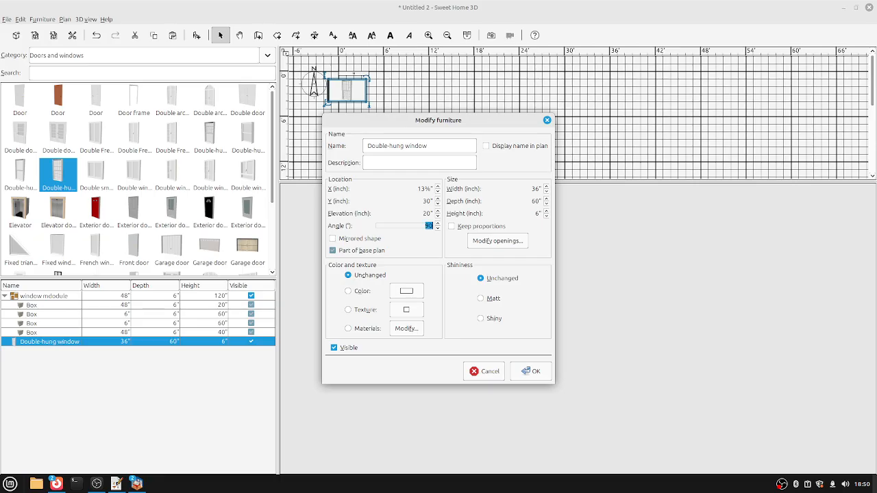
key("BackSpace")
key("Return")
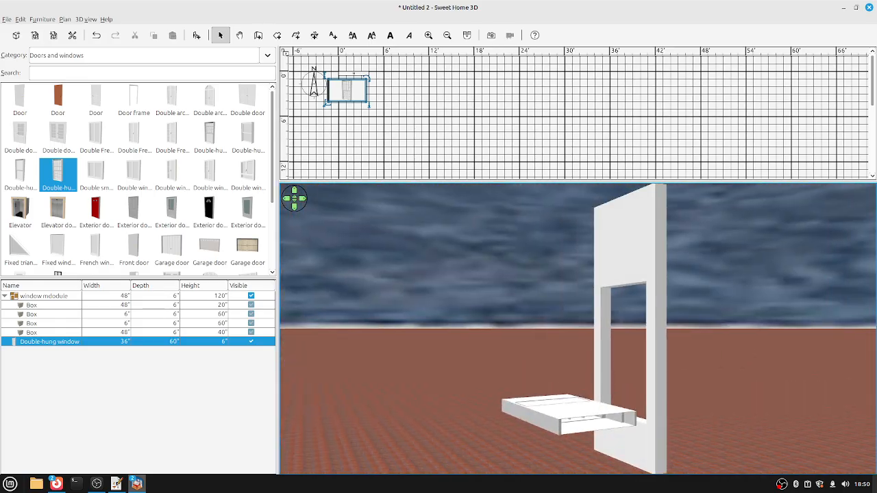
left_click_drag(95, 175, 447, 126)
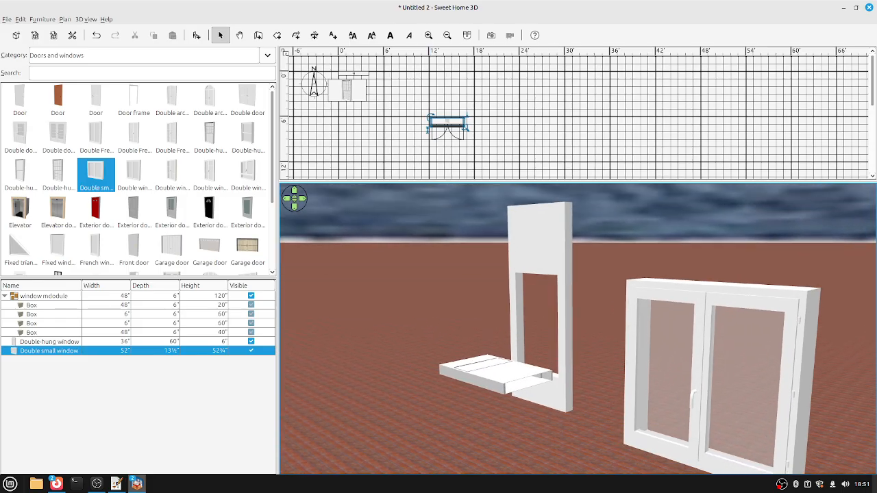
Stand the Double-hung window upright with height 60 and depth 6 inches.
left_click(49, 341)
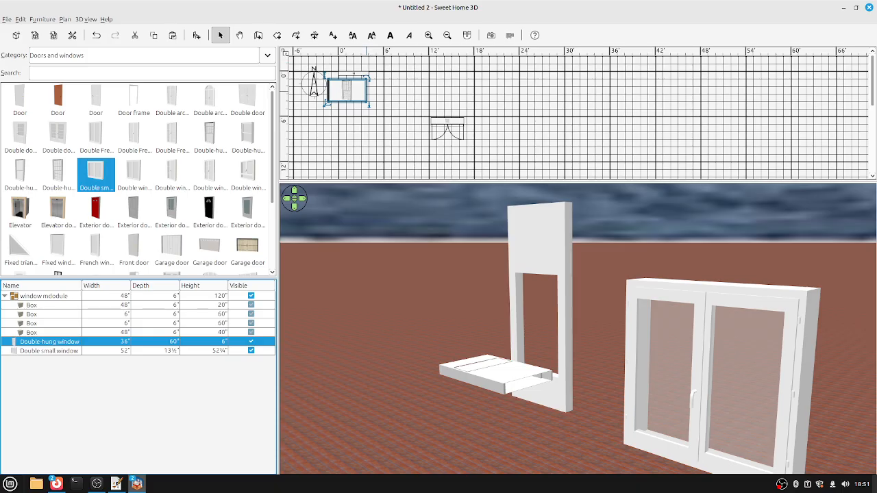
left_click(50, 350)
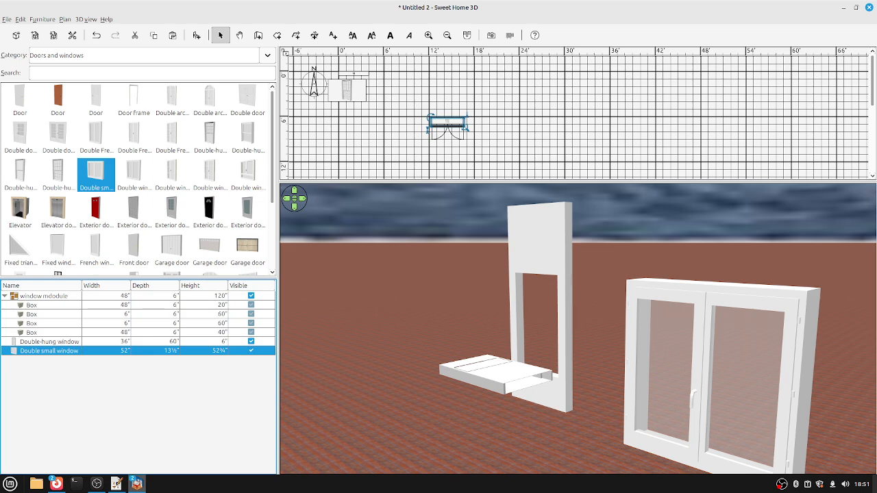
double_click(49, 341)
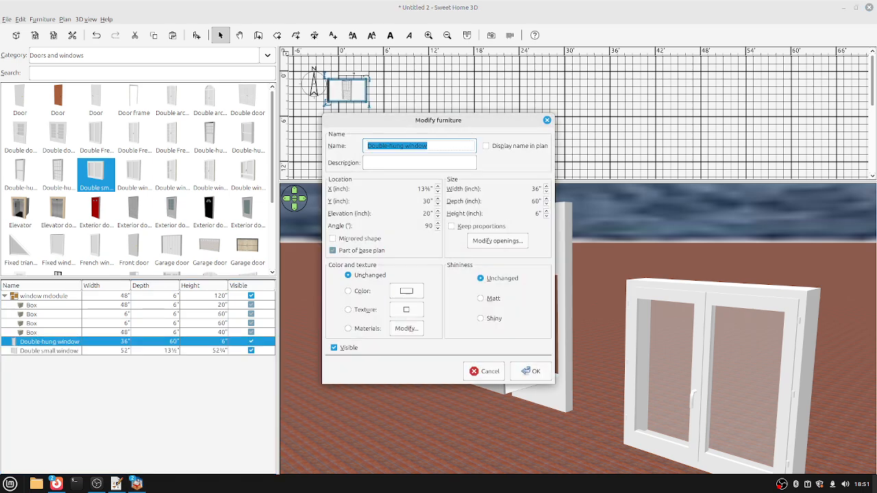
left_click(537, 188)
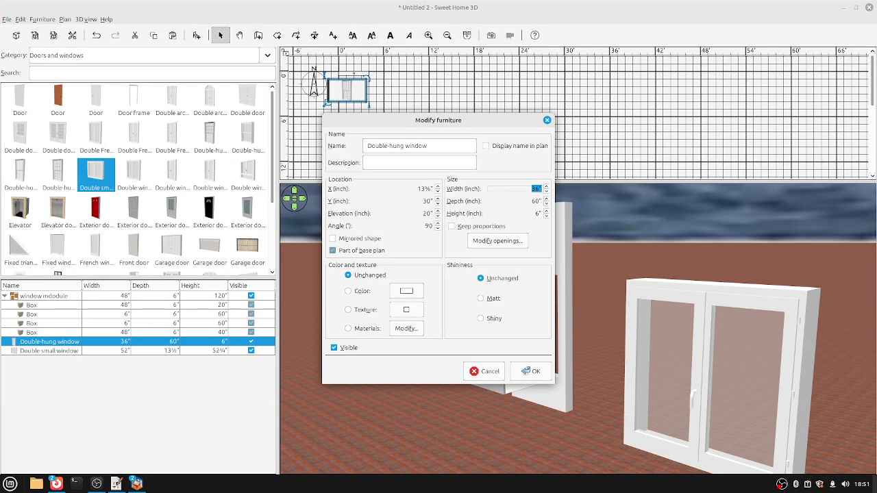
left_click(538, 213)
type("60")
left_click(537, 201)
type("6")
key("Return")
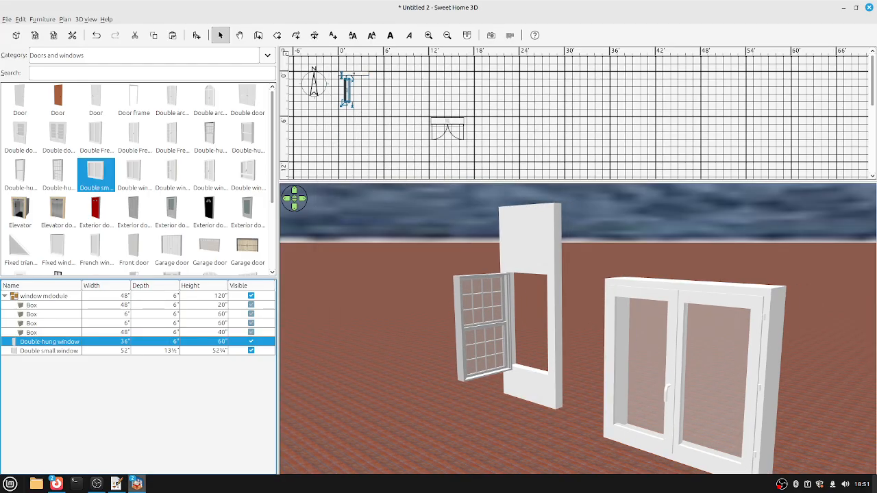
Orbit the 3D view and inspect the 48×6×40 box's position without changing it.
left_click_drag(576, 329, 473, 329)
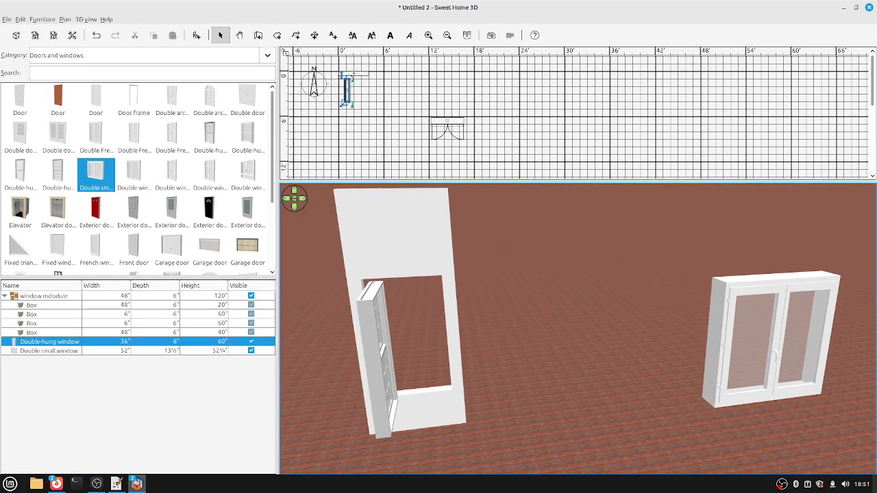
left_click(32, 332)
double_click(32, 333)
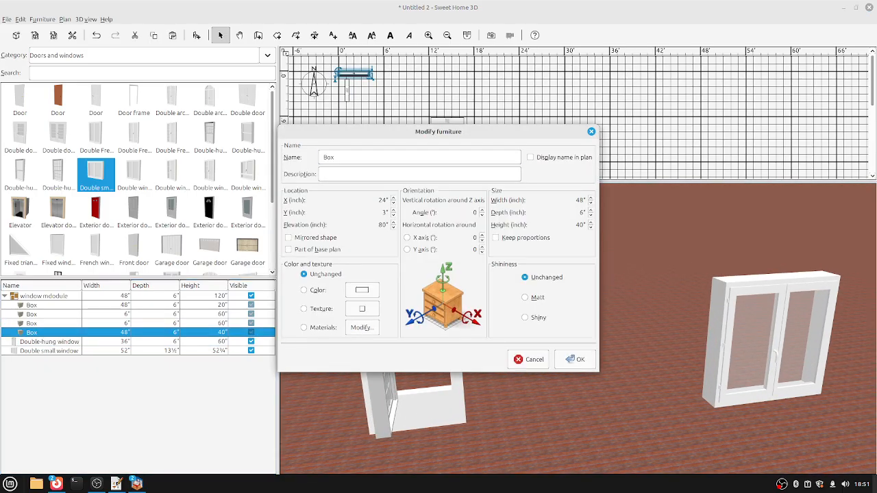
key("Escape")
Set the Double-hung window's angle to 0° and select the Double small window.
double_click(49, 341)
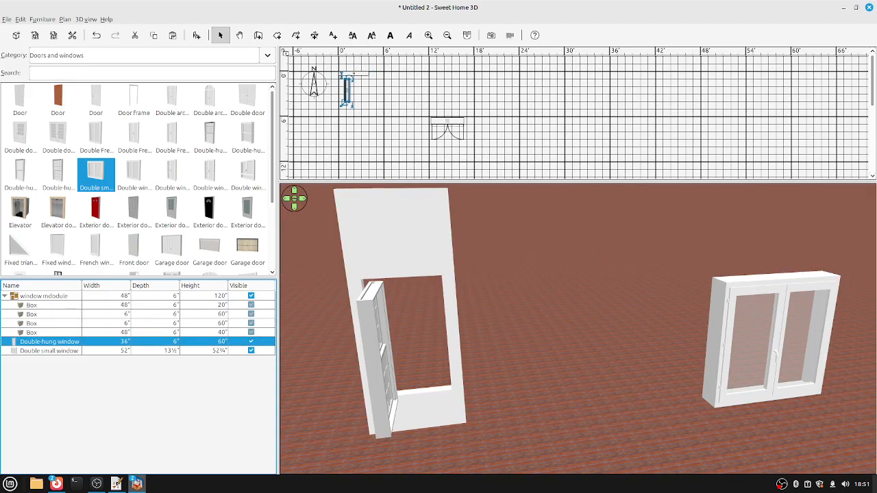
left_click(425, 226)
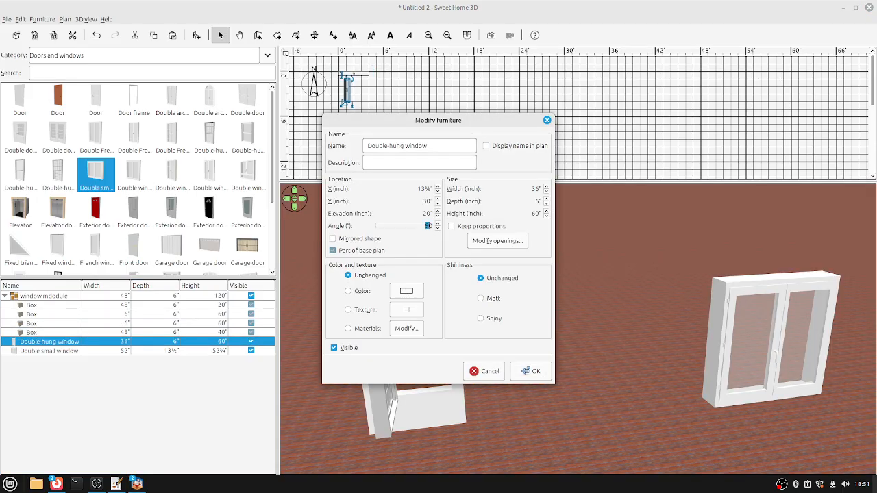
type("0")
key("Return")
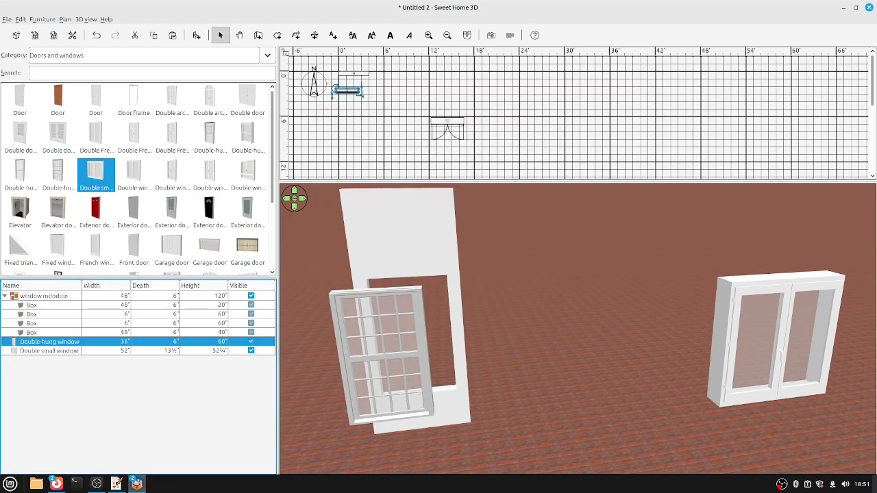
left_click(58, 350)
right_click(58, 350)
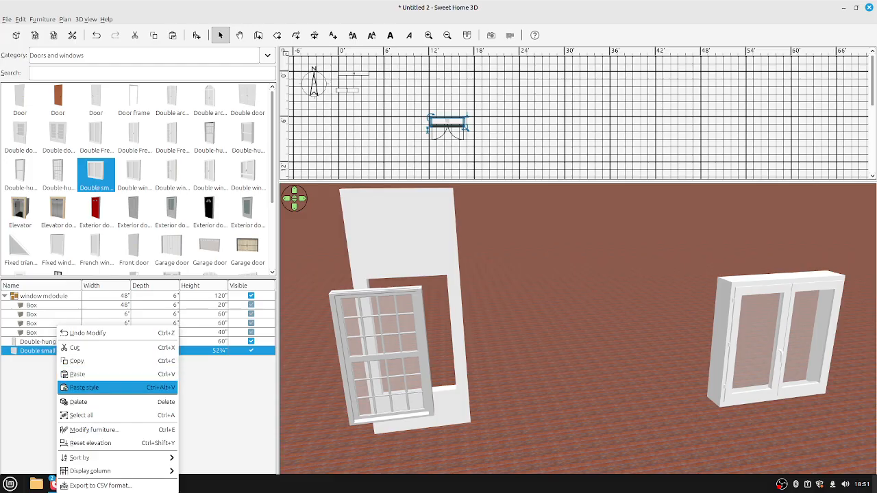
Delete the Double small window and align the Double-hung window top and left with a frame box.
left_click(76, 403)
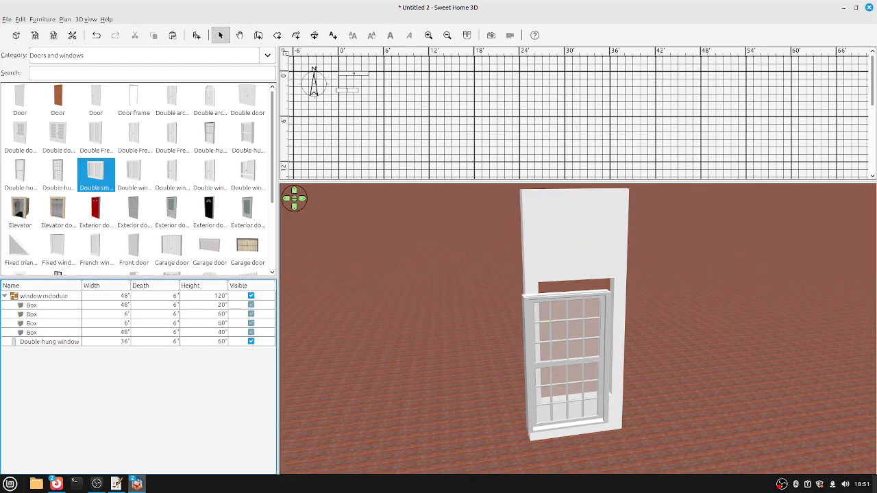
left_click(31, 305)
left_click(49, 341, "ctrl")
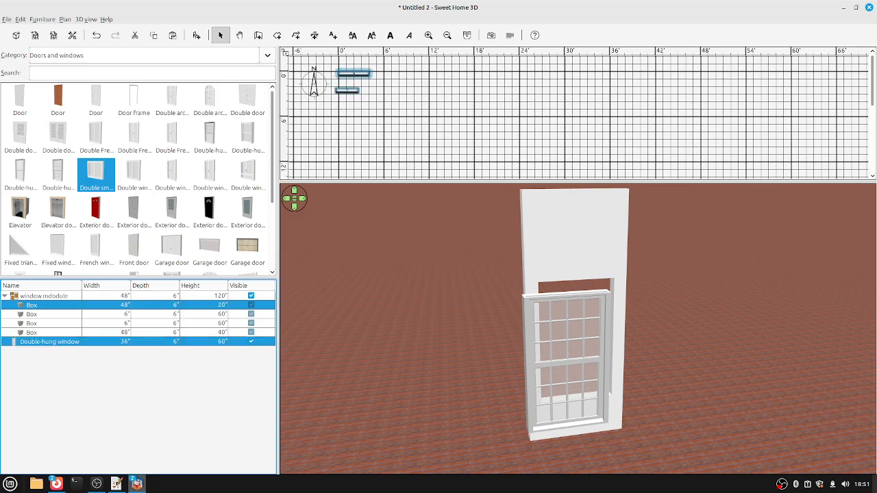
left_click(43, 19)
left_click(58, 99)
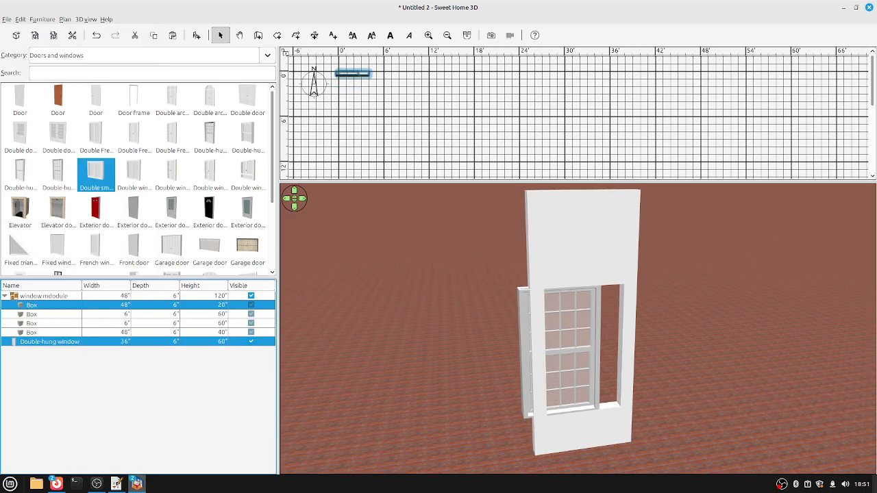
left_click(42, 19)
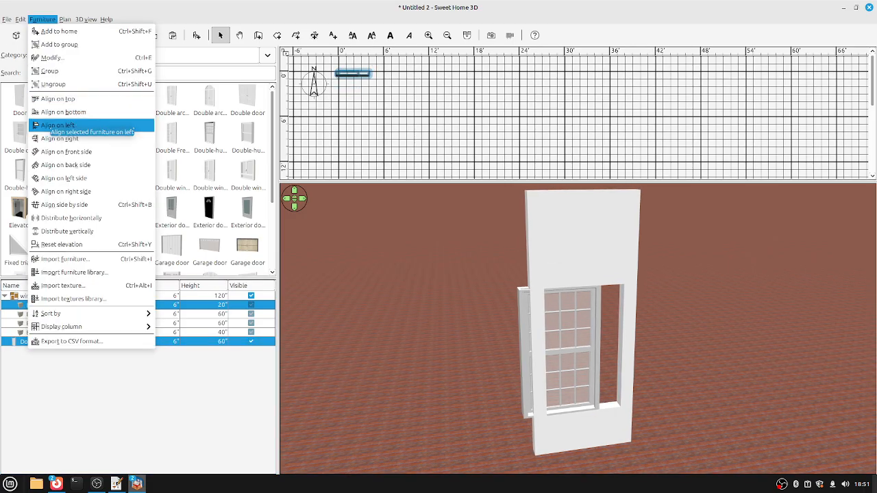
left_click(57, 125)
Set the Double-hung window's X position to 24 inches.
double_click(49, 341)
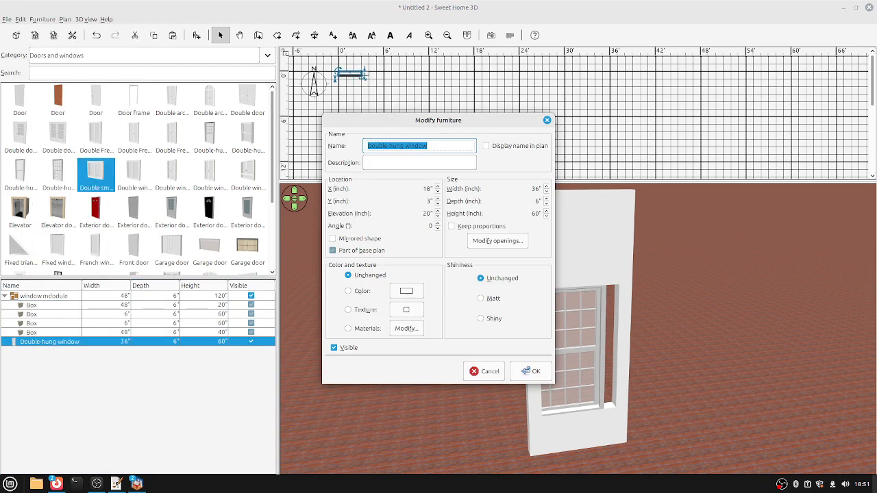
key("Tab")
key("Tab")
key("Tab")
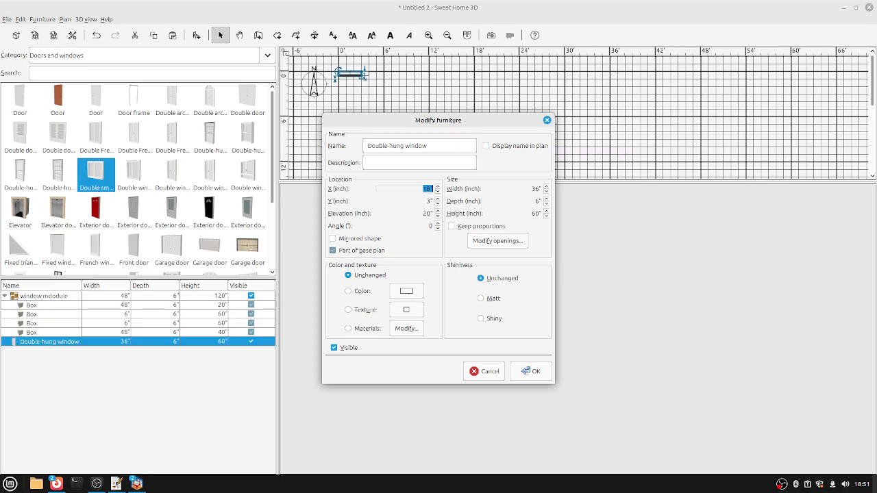
type("24")
key("Return")
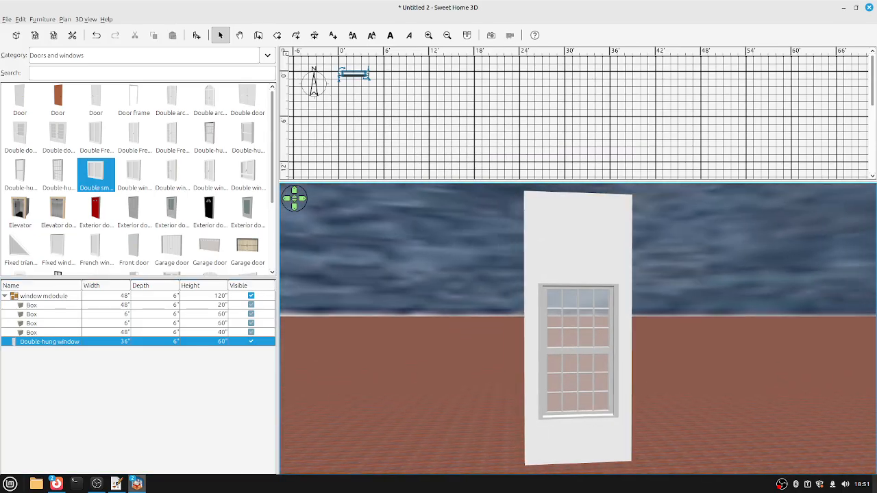
double_click(49, 341)
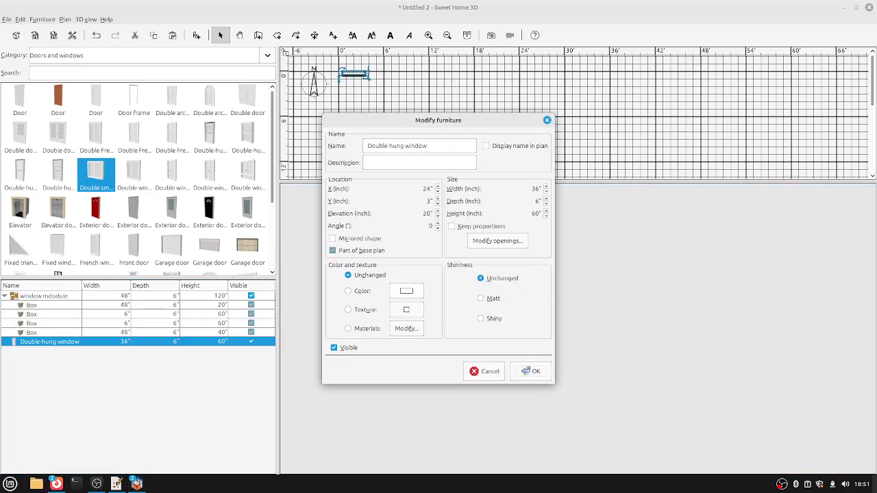
Colour the Double-hung window white (#FFFFFF) and sort the furniture list by name, descending.
left_click(406, 290)
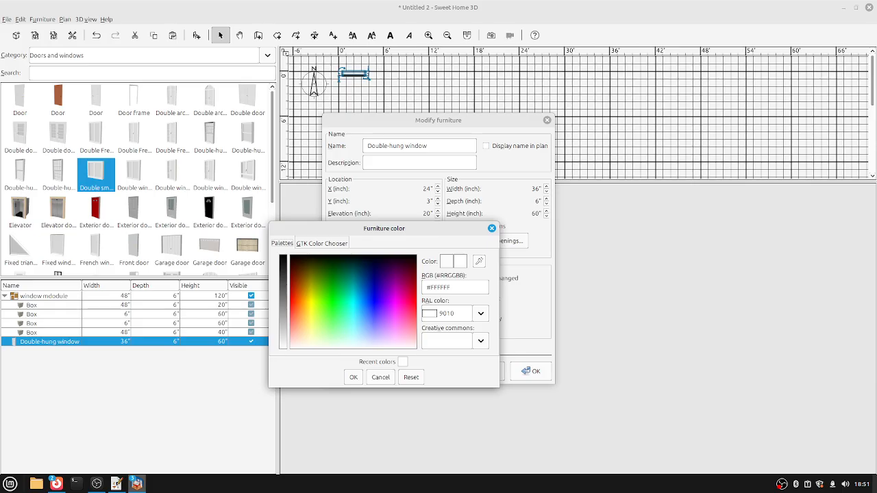
key("Return")
key("Return")
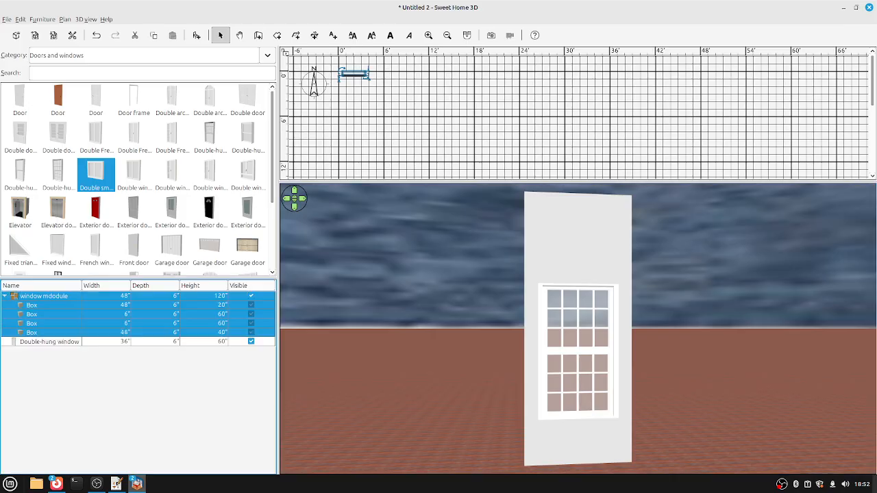
left_click(41, 285)
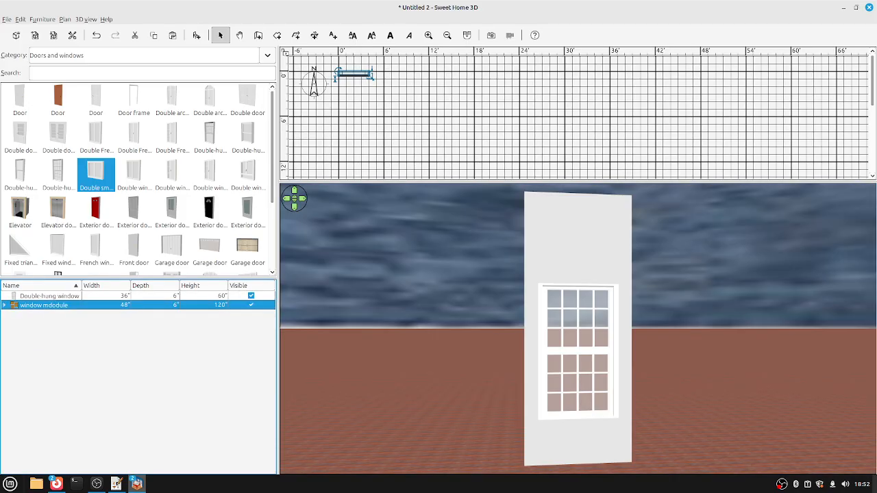
left_click(41, 285)
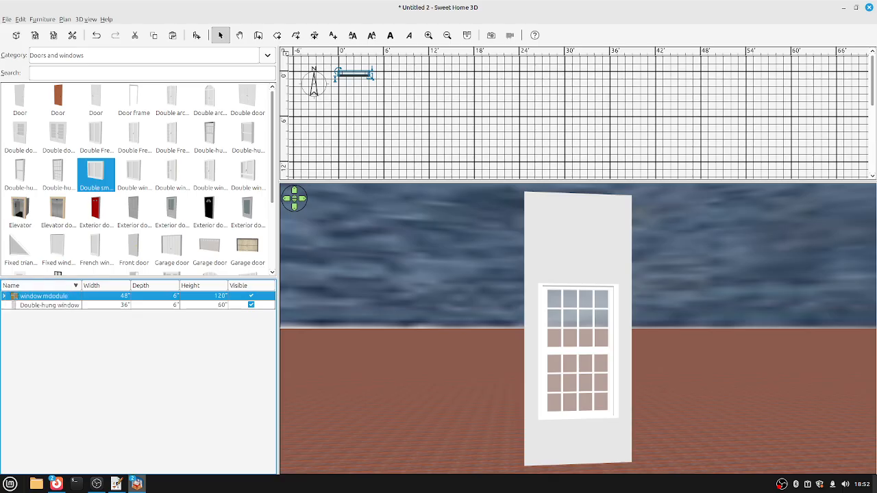
Select the 'window mdodule' group with its four boxes and switch to the Untitled walls design.
key("Right")
key("Down")
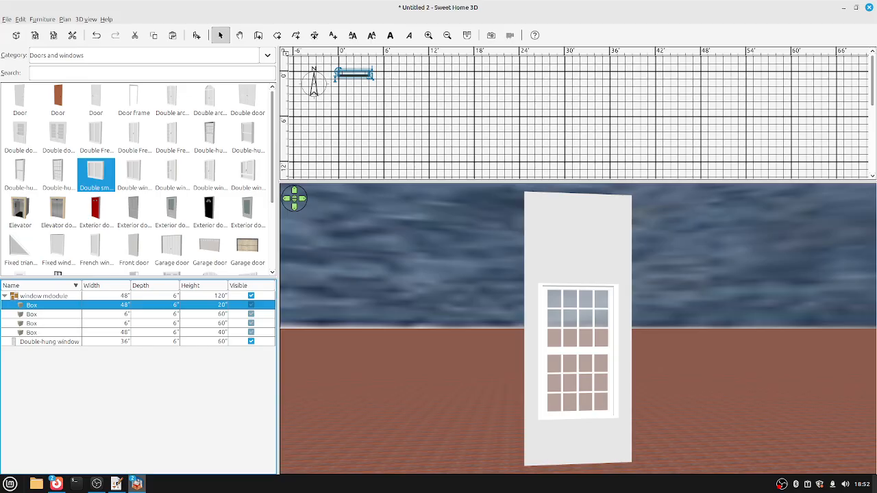
key("shift+Down")
key("shift+Down")
key("shift+Down")
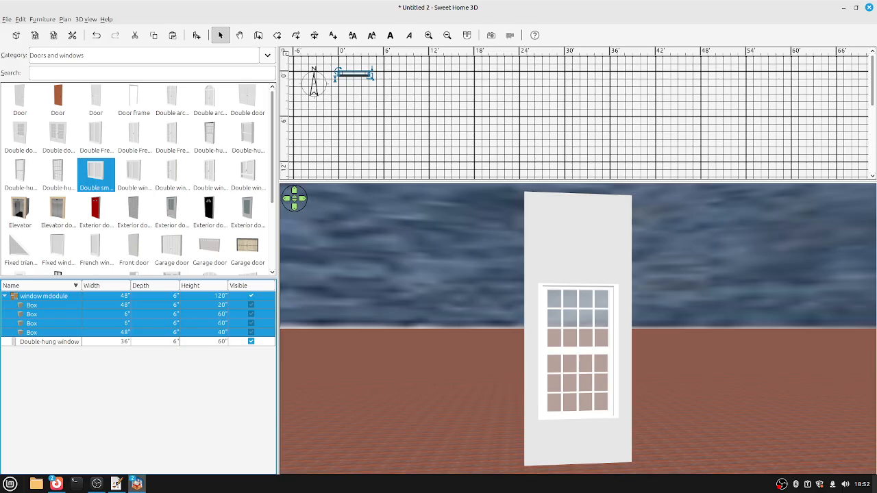
key("alt+Tab")
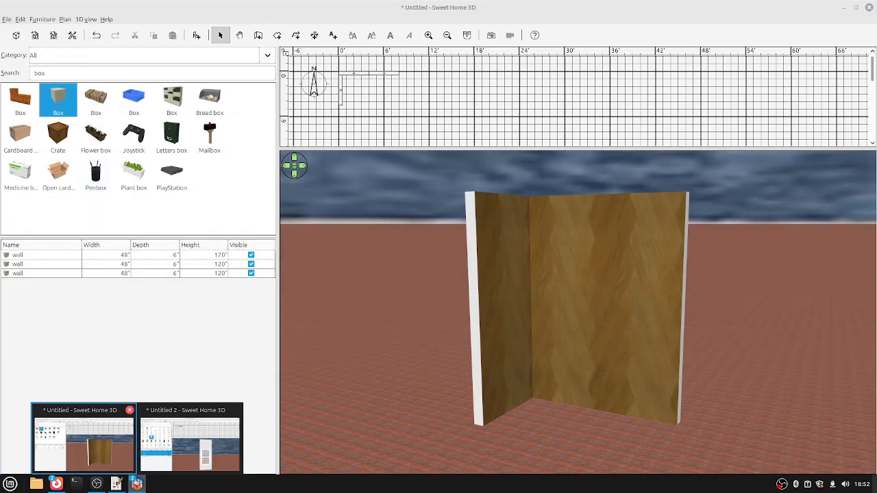
Paste the window module into the walls design and confirm its properties.
key("ctrl+v")
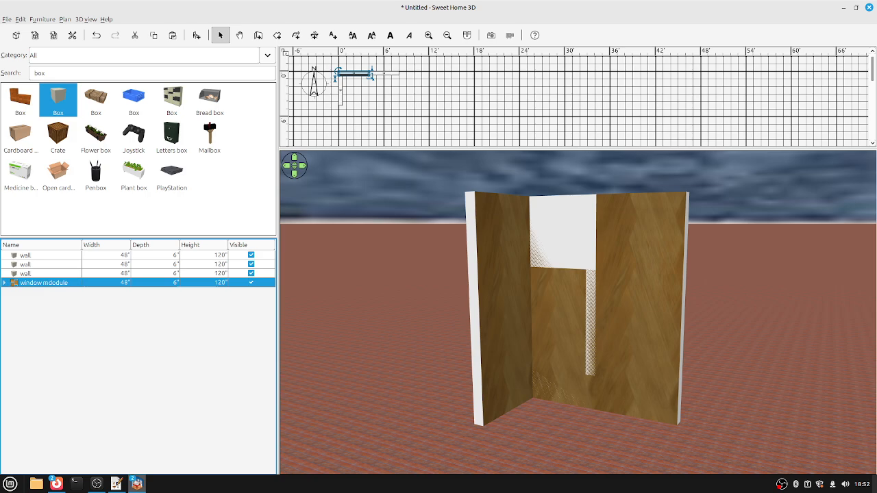
key("ctrl+e")
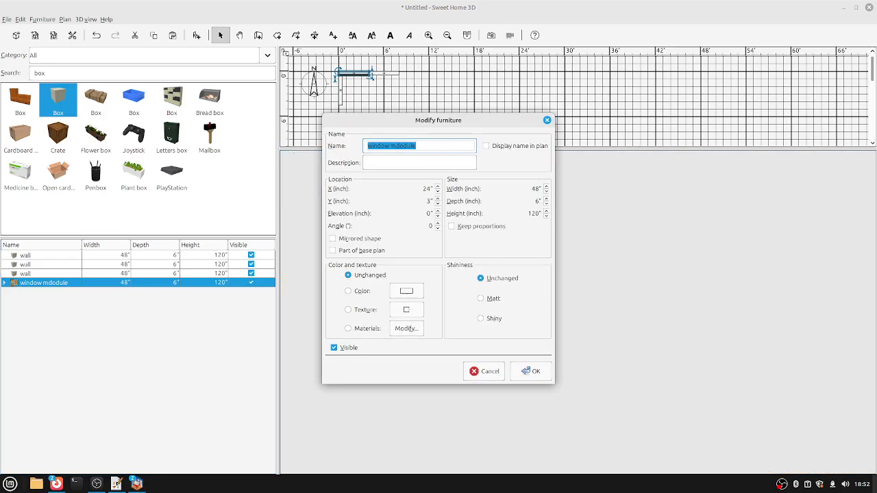
key("alt+x")
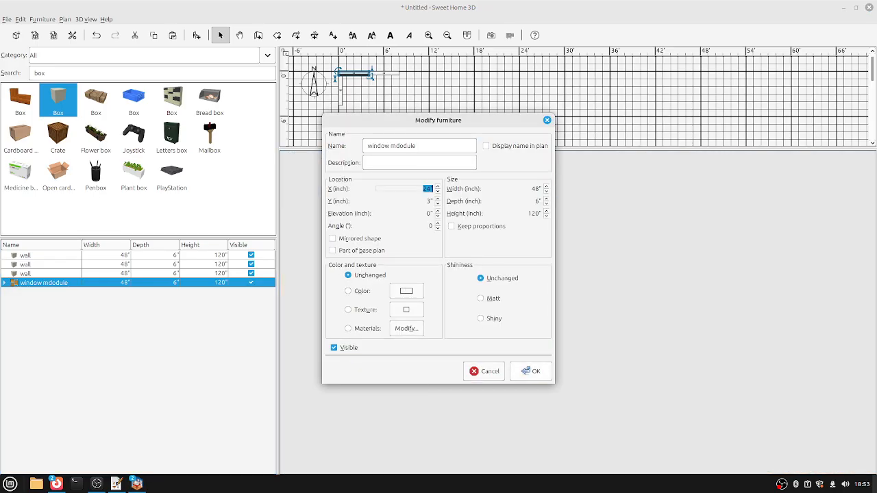
key("Return")
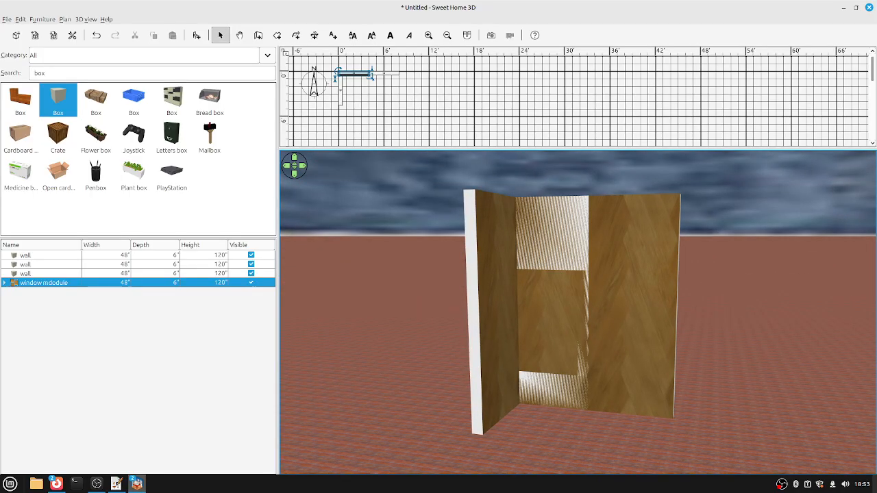
Hide the first wall and return to the Untitled 2 window module design.
left_click(25, 255)
left_click(251, 255)
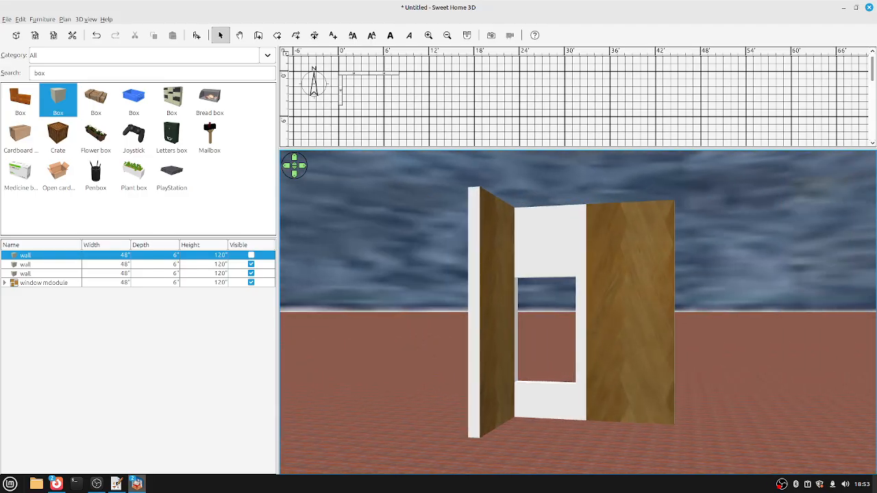
left_click(44, 282)
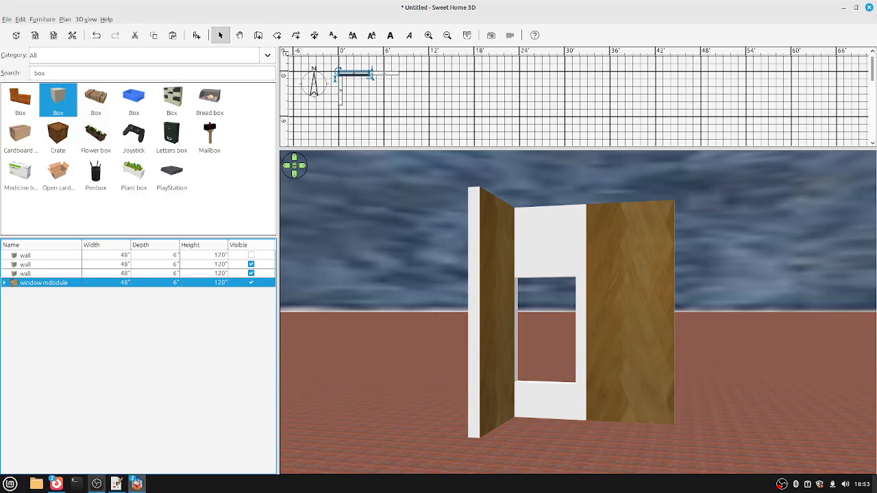
mouse_move(136, 483)
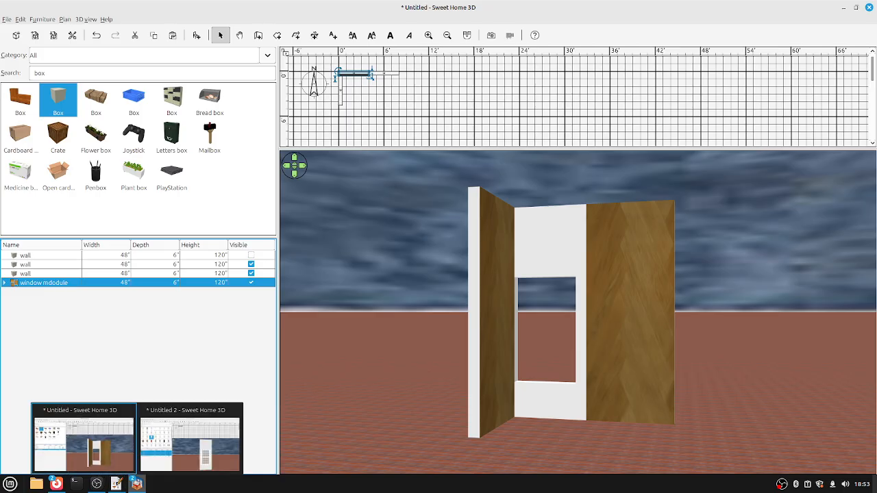
left_click(192, 445)
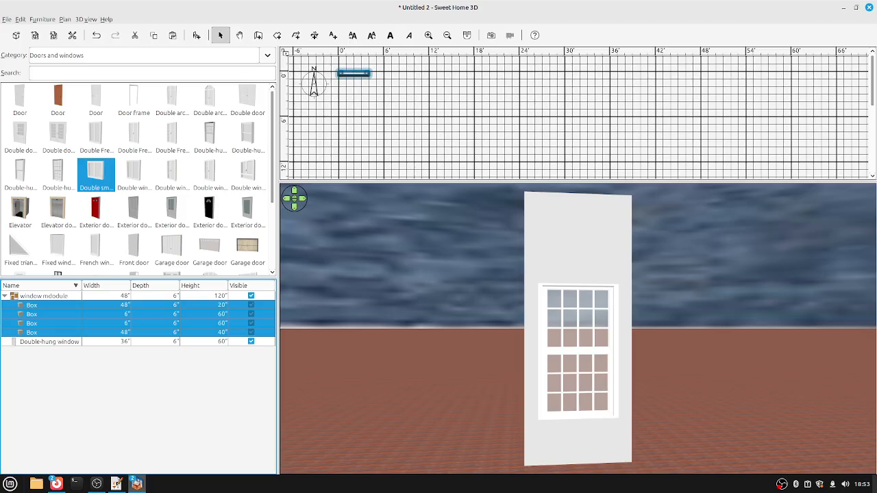
Export only the selected window module as OBJ file 'window module' on the Desktop.
key("alt+3")
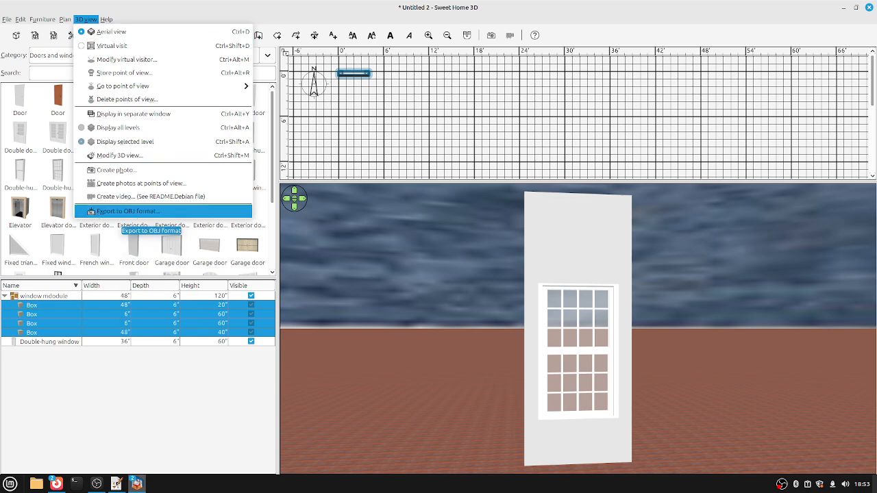
key("Return")
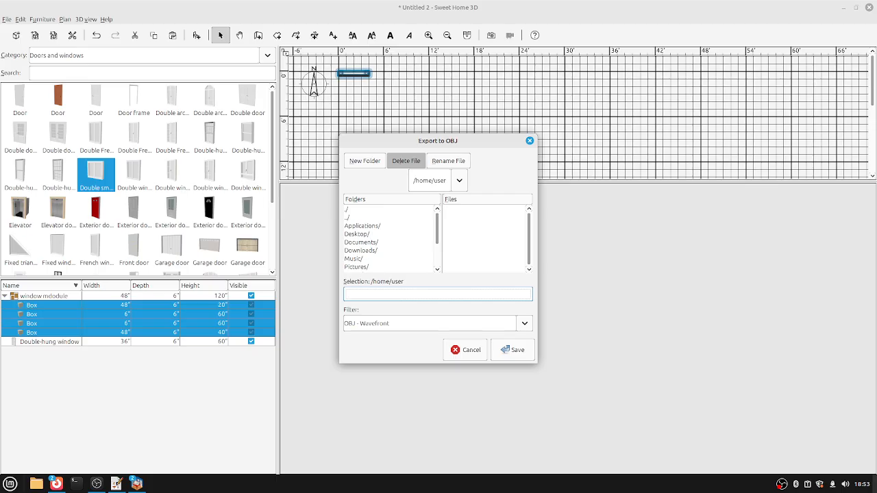
left_click(367, 226)
left_click(361, 234)
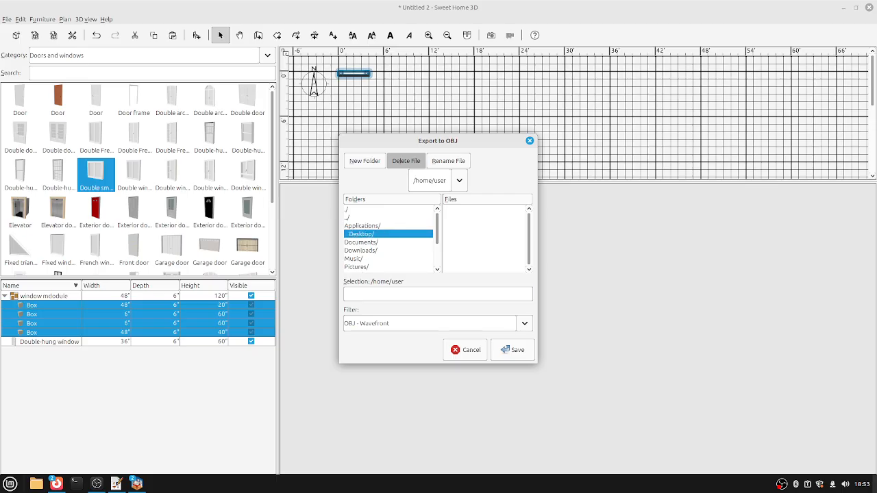
key("Return")
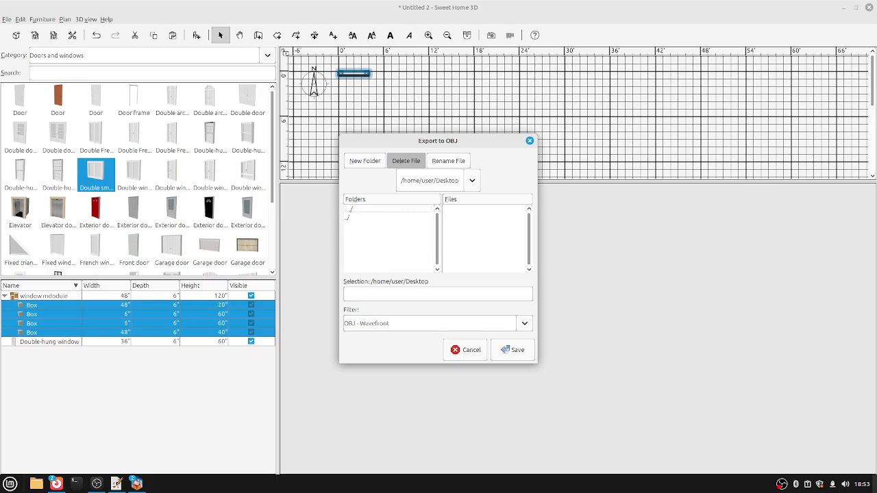
left_click(437, 294)
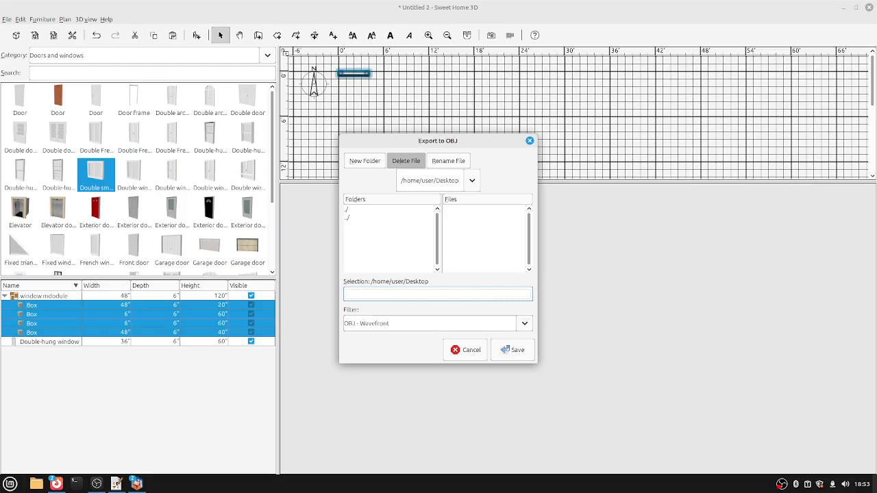
type("window module")
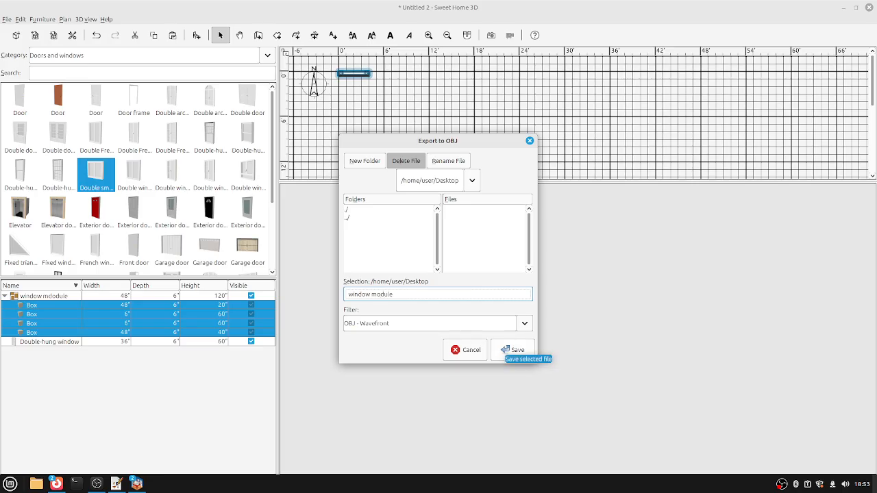
left_click(514, 350)
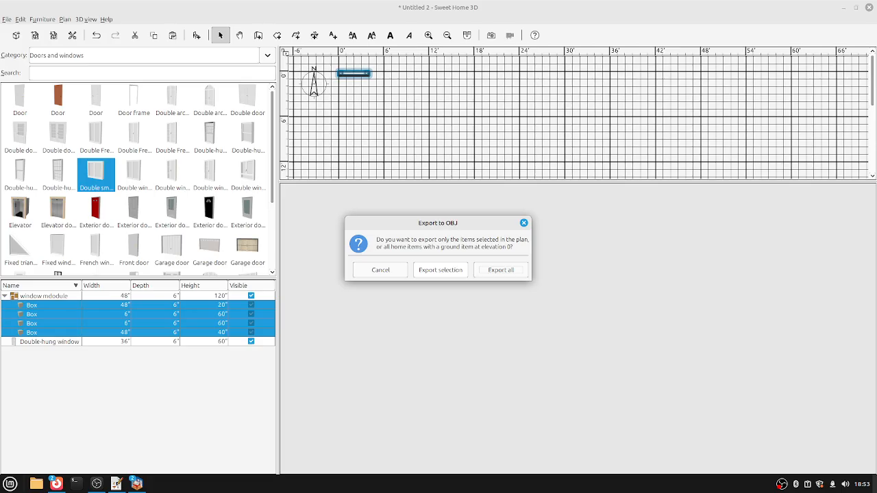
left_click(440, 270)
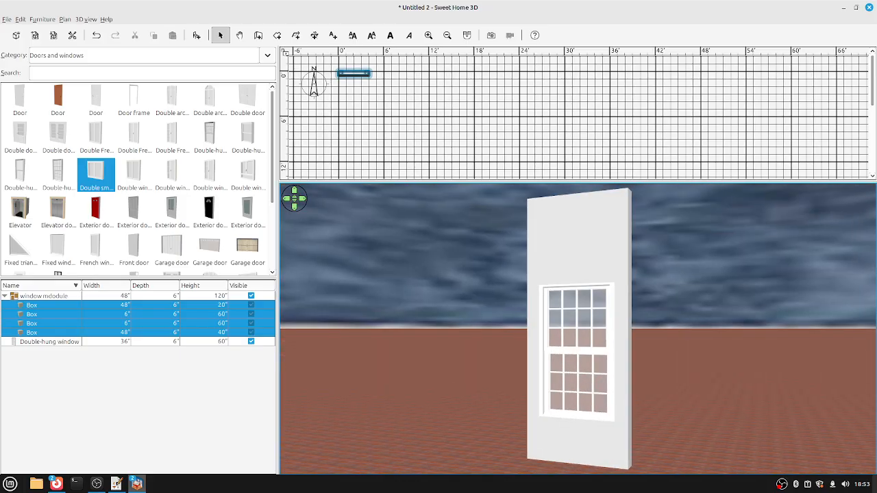
Back in the Untitled walls design, load window module.obj into the furniture import wizard.
mouse_move(137, 483)
left_click(82, 438)
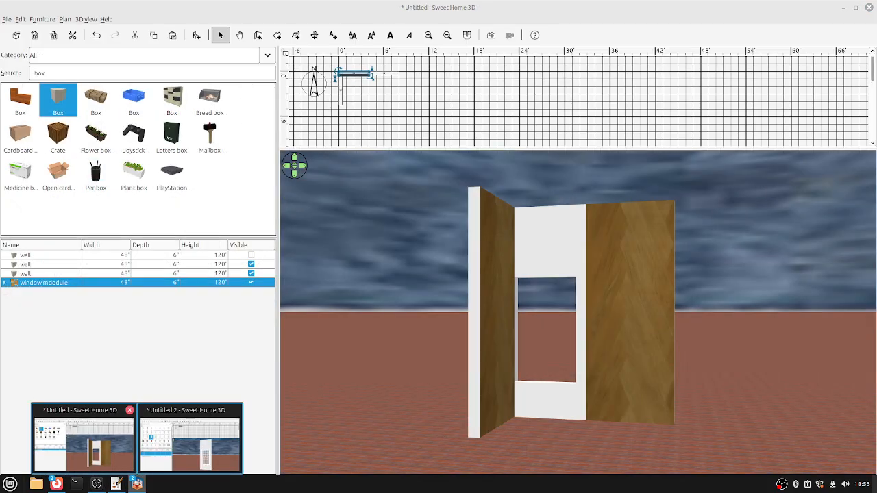
key("alt+u")
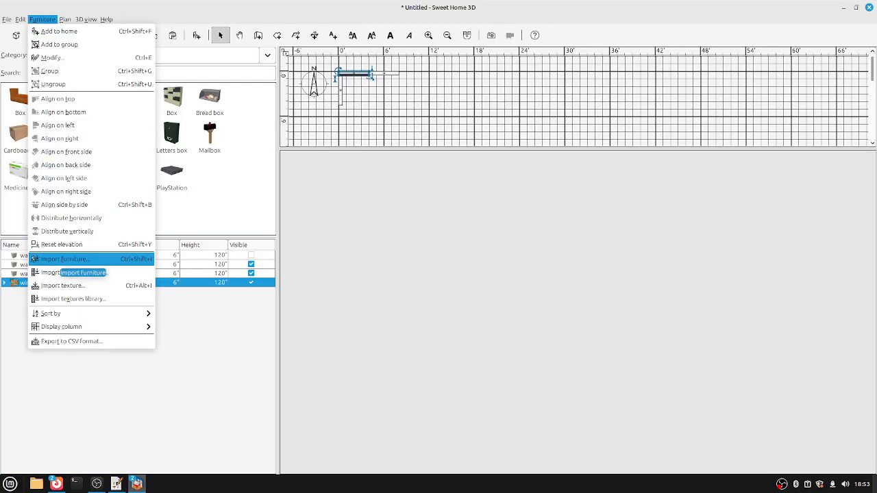
key("Escape")
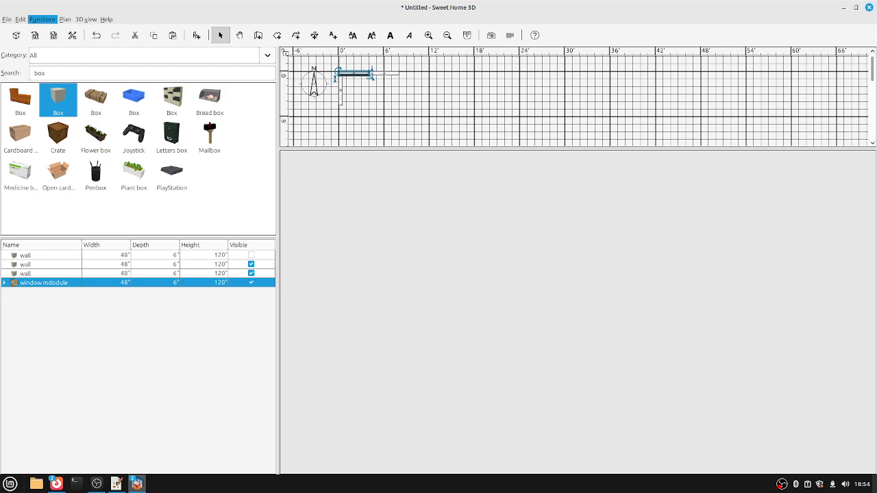
key("space")
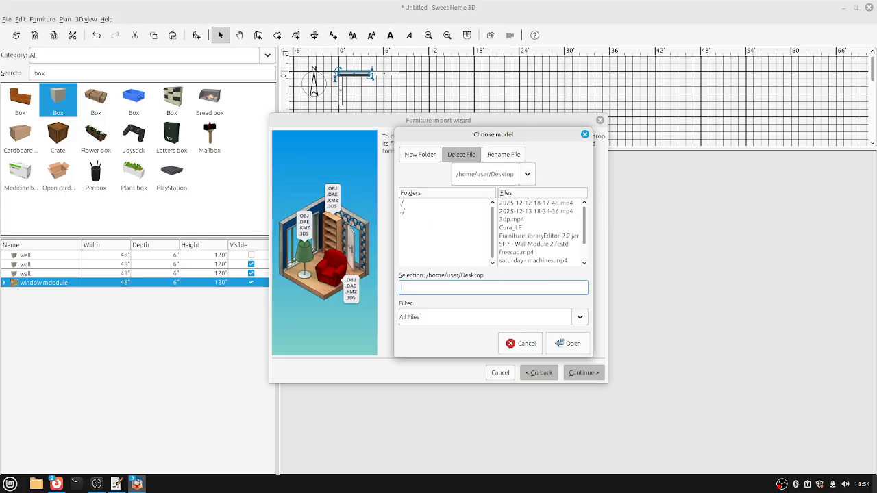
scroll(541, 233, "down", 2)
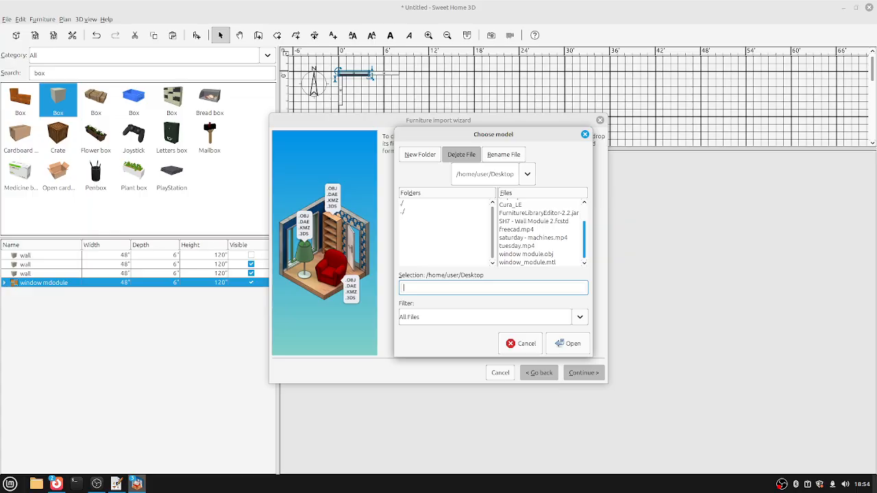
left_click(531, 254)
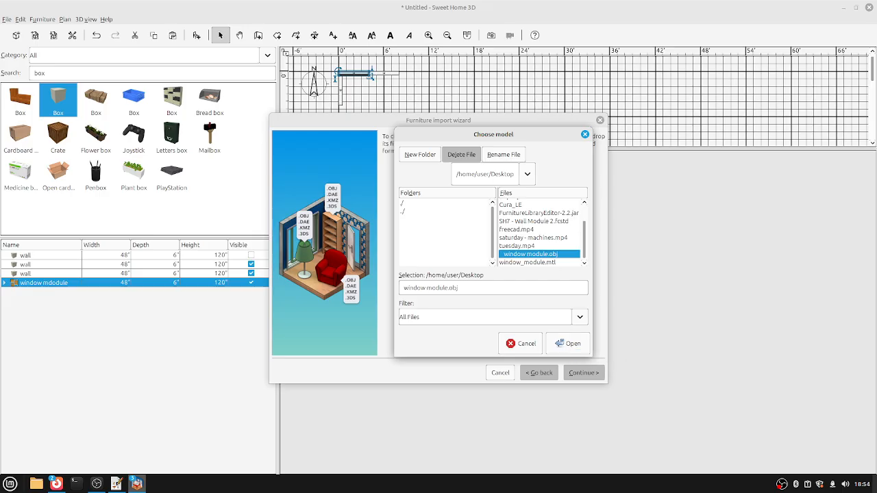
left_click(568, 343)
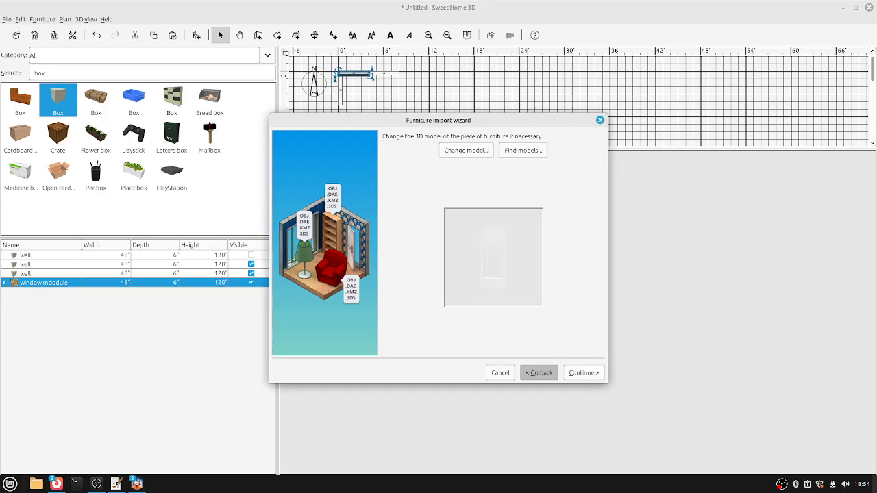
Accept the orientation and attributes pages and finish importing the window module.
key("Return")
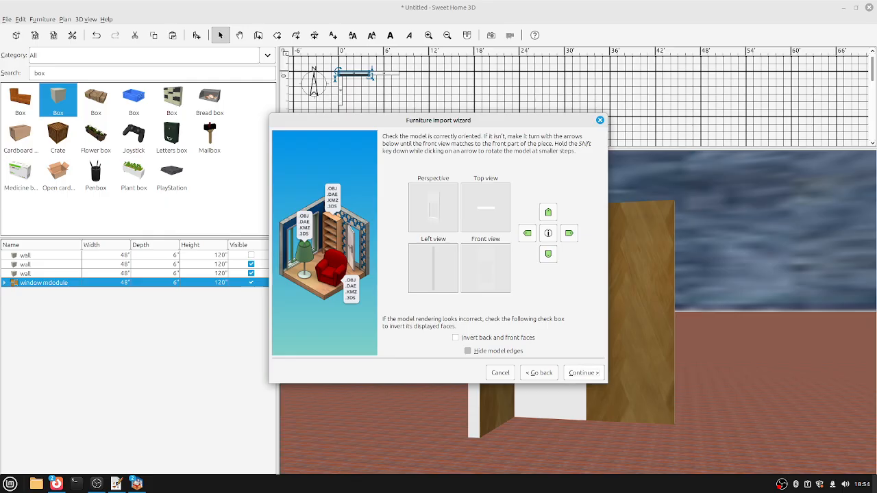
key("Return")
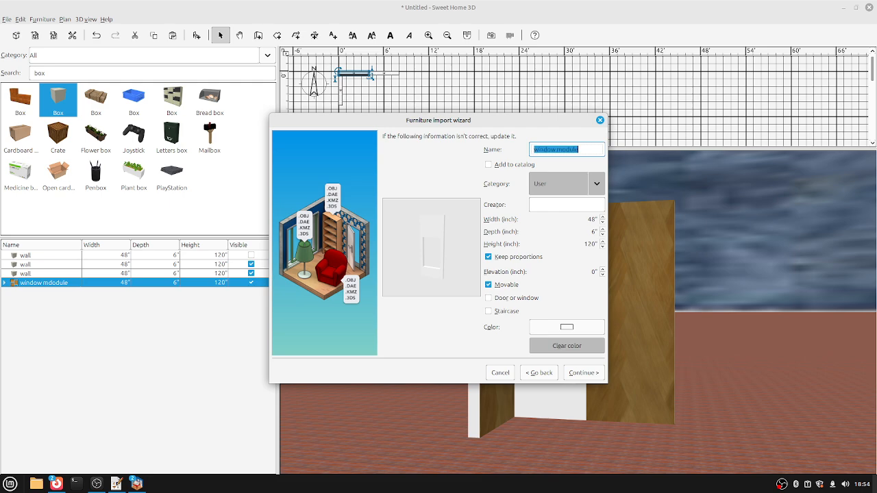
key("Return")
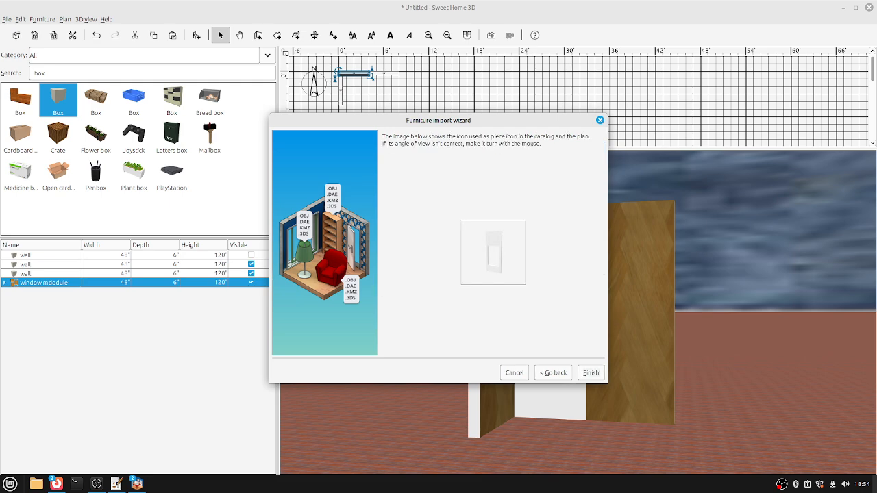
key("Return")
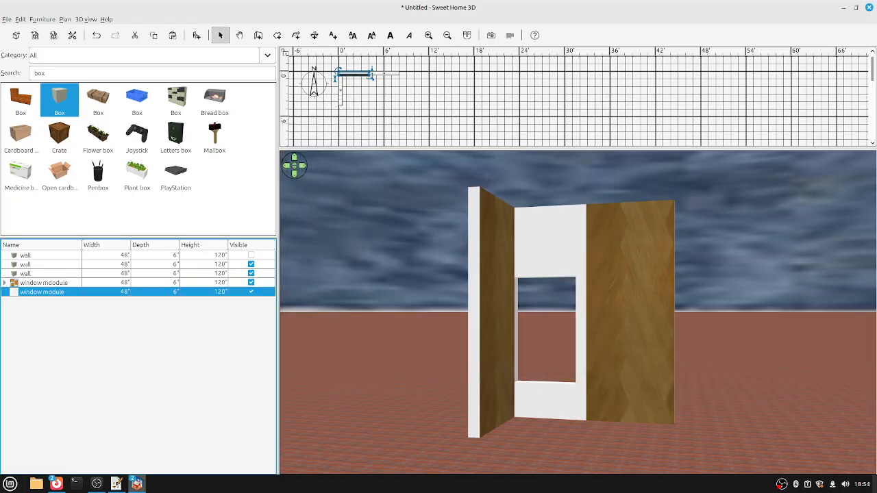
Delete the misspelled 'window mdodule' group.
left_click(43, 282)
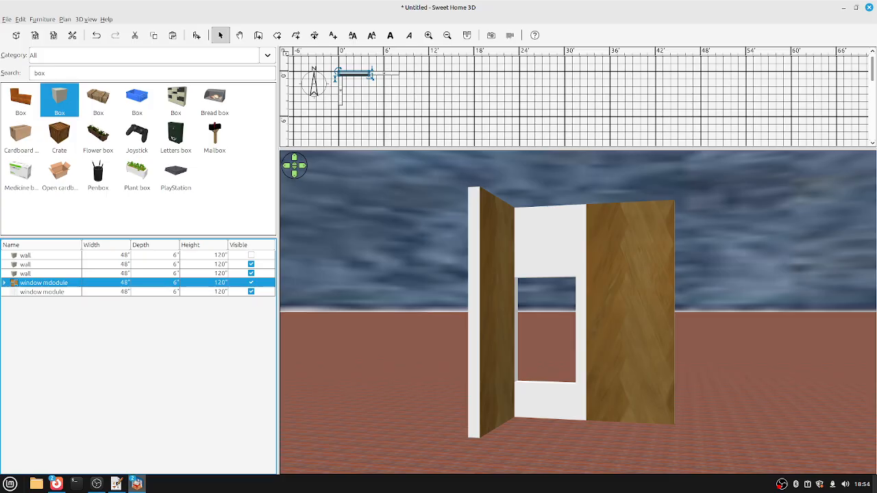
key("Delete")
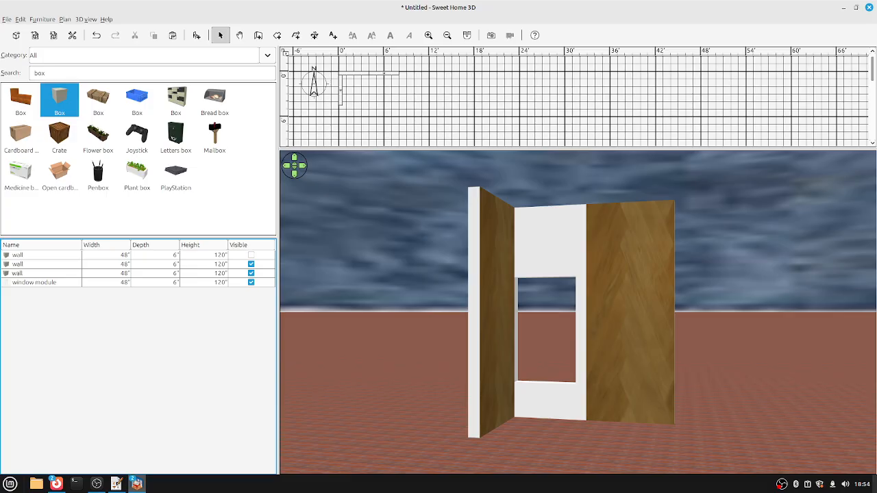
mouse_move(578, 312)
left_mouse_down()
mouse_move(567, 312)
mouse_move(607, 312)
mouse_move(541, 312)
mouse_move(571, 311)
left_mouse_up()
Hide the second and third walls so only the window module stays visible.
left_click(34, 282)
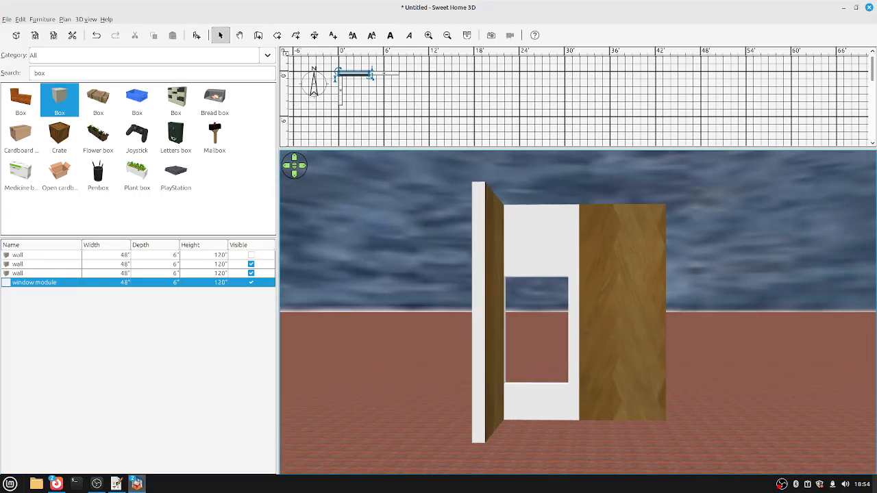
left_click(251, 264)
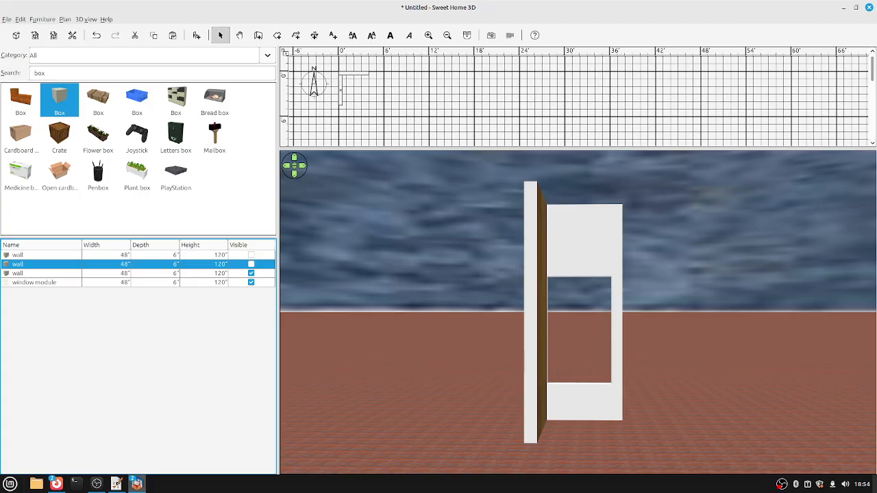
left_click(251, 273)
left_click_drag(578, 312, 600, 311)
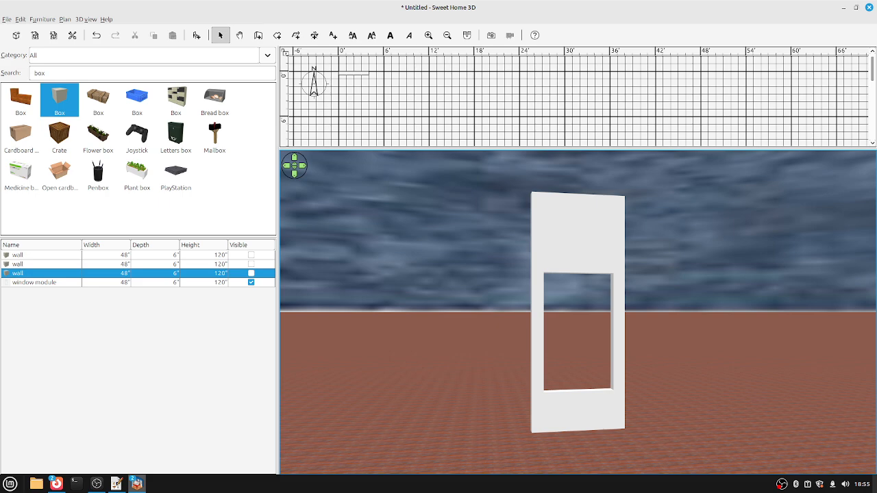
left_click(351, 72)
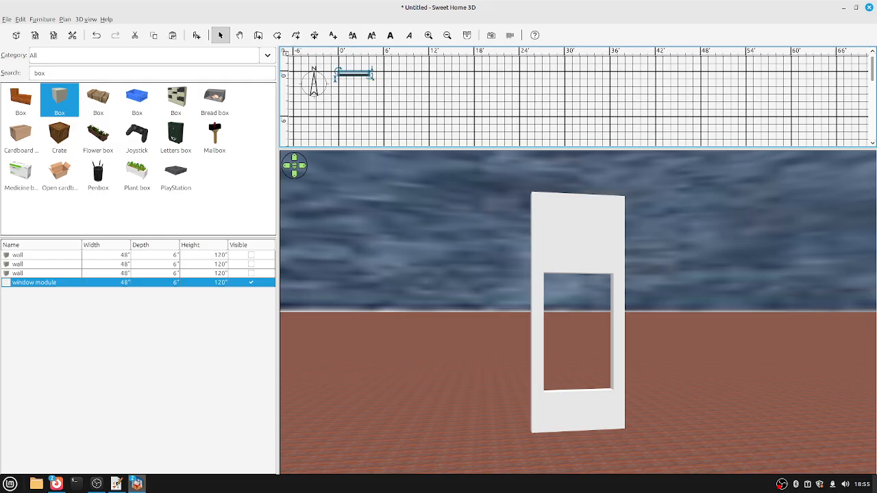
left_click(41, 255)
Make the first wall visible, align it side by side with the window module, and clear the catalog search.
left_click(251, 255)
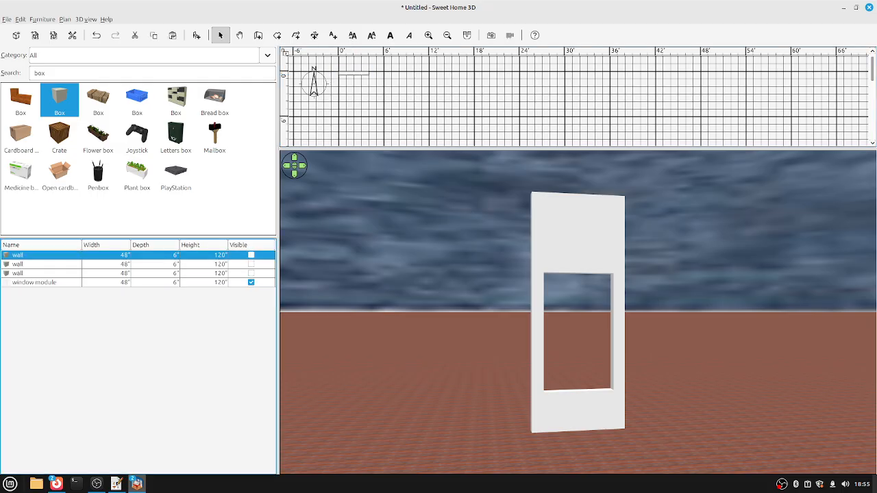
left_click_drag(356, 73, 386, 73)
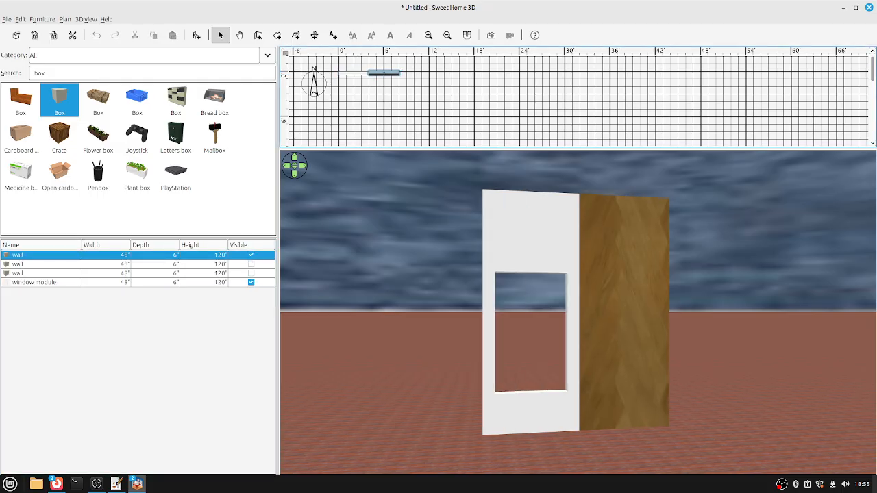
left_click(41, 273)
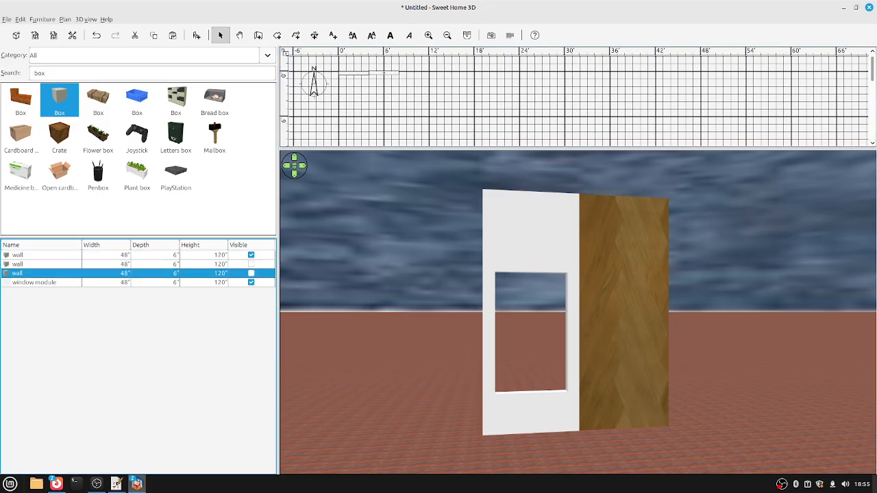
left_click(41, 282)
left_click(41, 255, "ctrl")
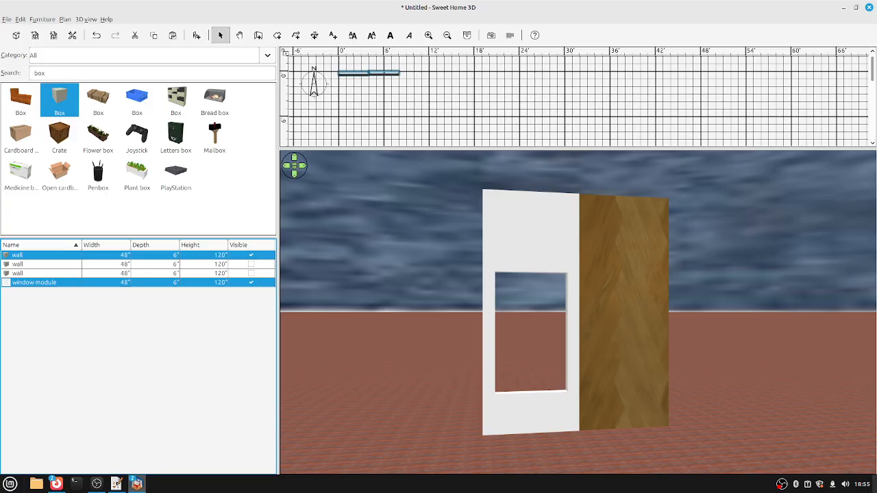
left_click(42, 19)
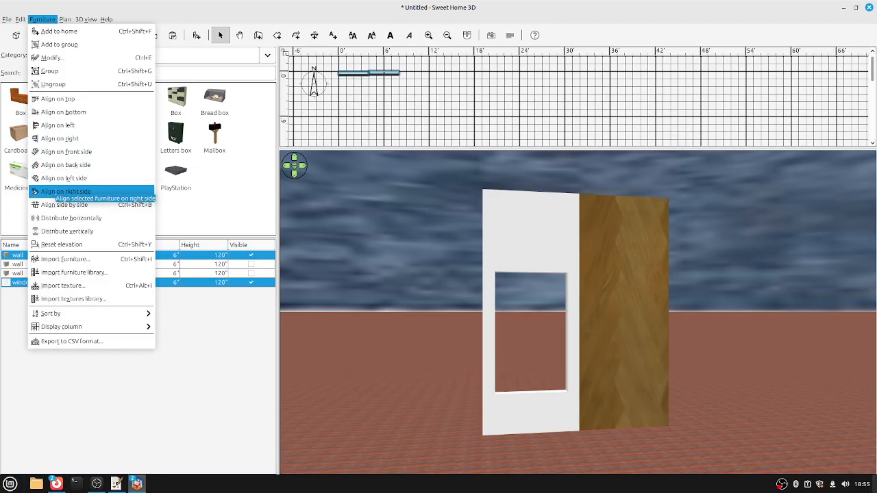
left_click(64, 204)
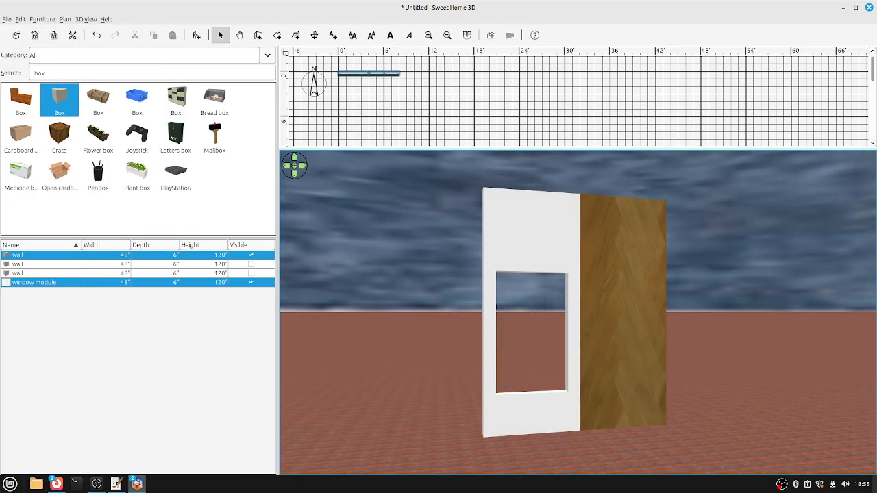
double_click(39, 73)
key("BackSpace")
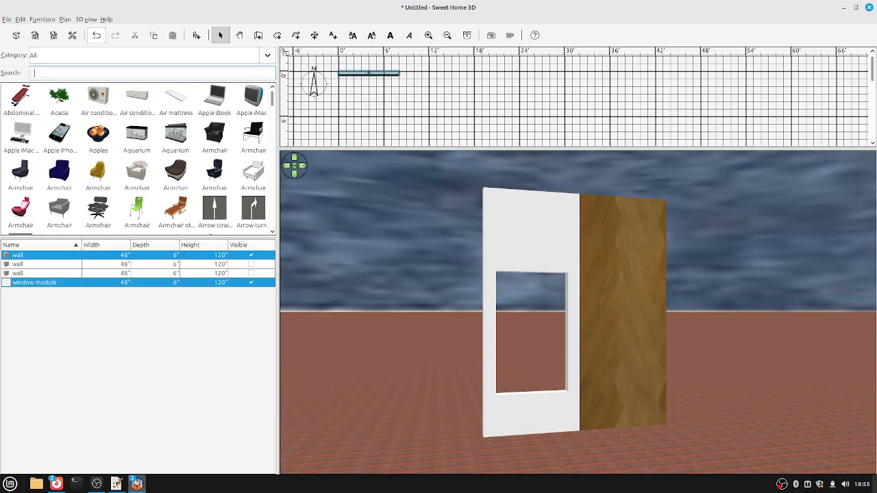
Filter the catalog to doors and windows and add a double-hung window to the plan.
left_click(267, 54)
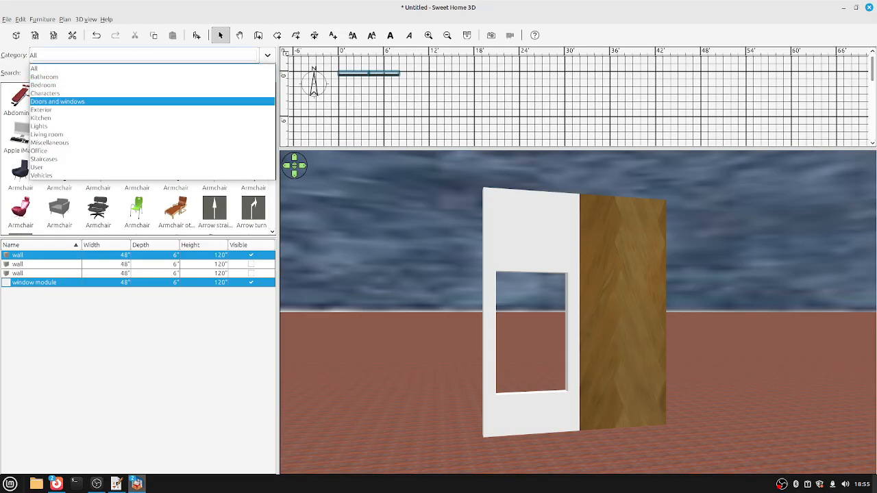
left_click(69, 100)
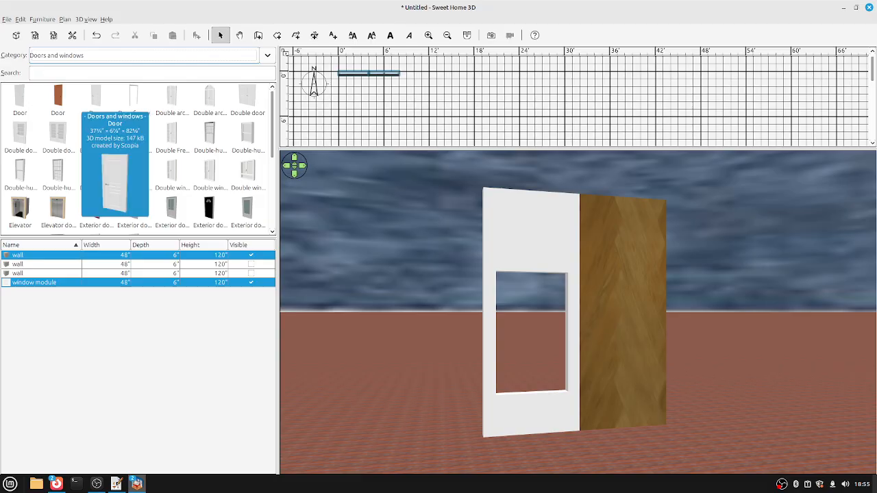
left_click_drag(69, 175, 350, 103)
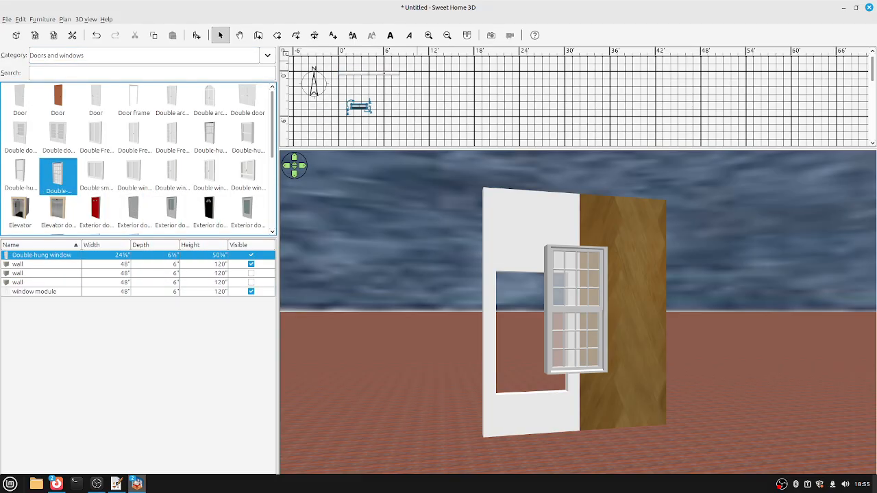
left_click_drag(412, 61, 418, 83)
left_click(363, 73)
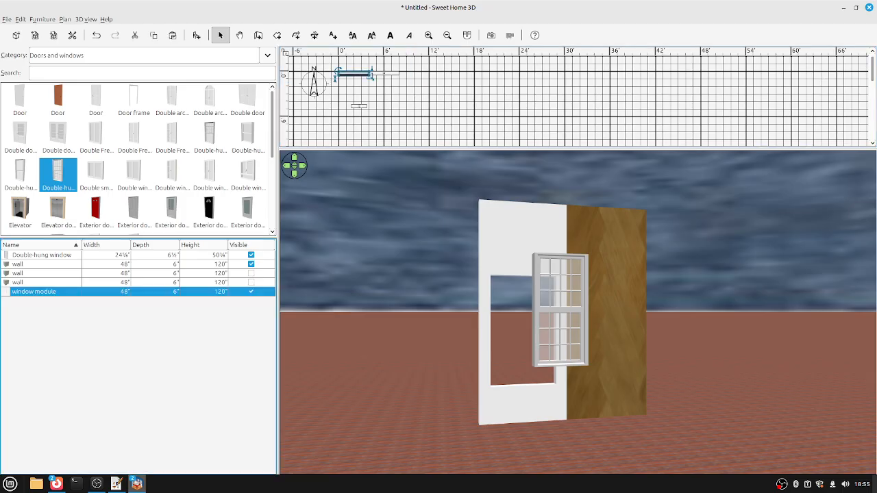
left_click(360, 101)
left_click(359, 105)
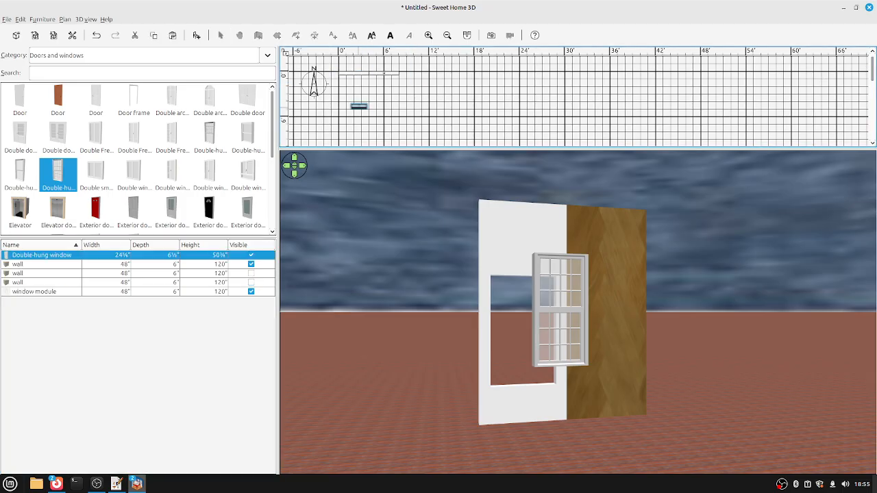
left_click(41, 245)
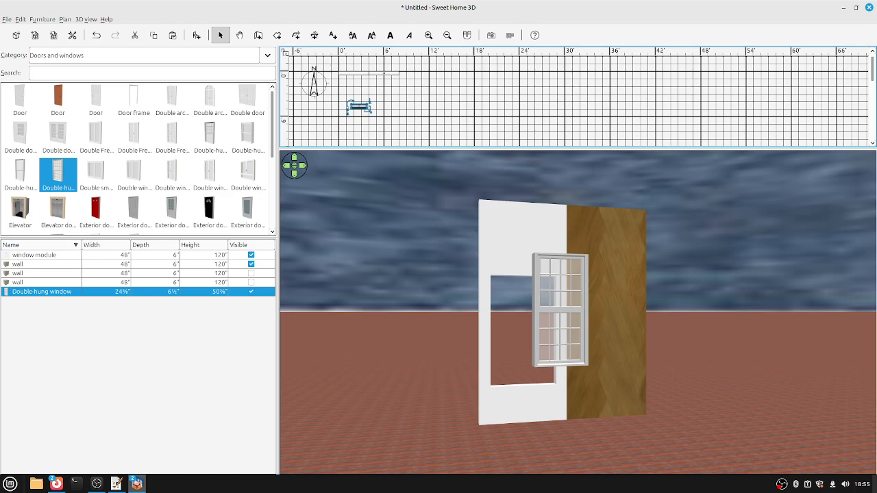
Size the double-hung window 36×6×60 inches and place it at X 24, Y 3, elevation 20.
double_click(360, 106)
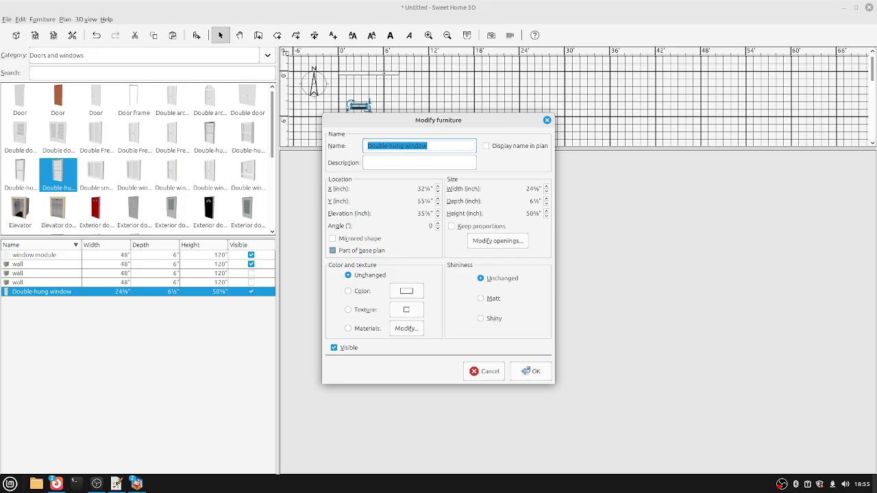
left_click(424, 188)
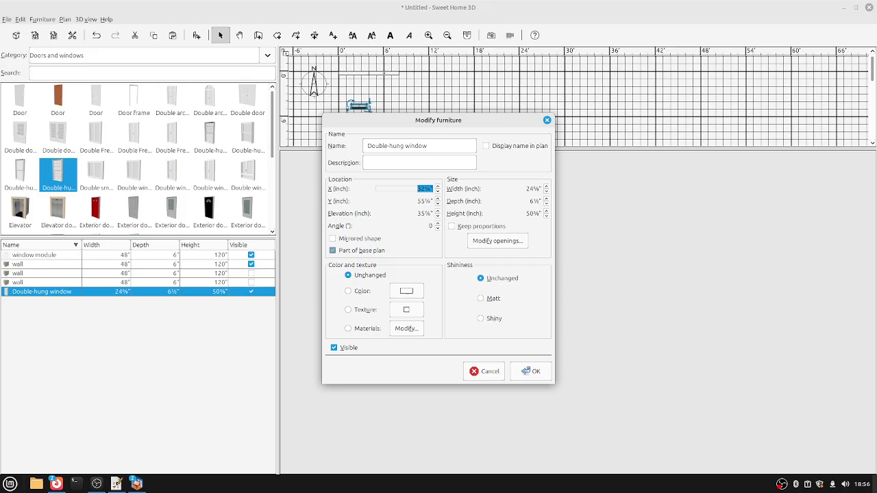
left_click(533, 188)
type("36")
key("Tab")
type("6")
key("Tab")
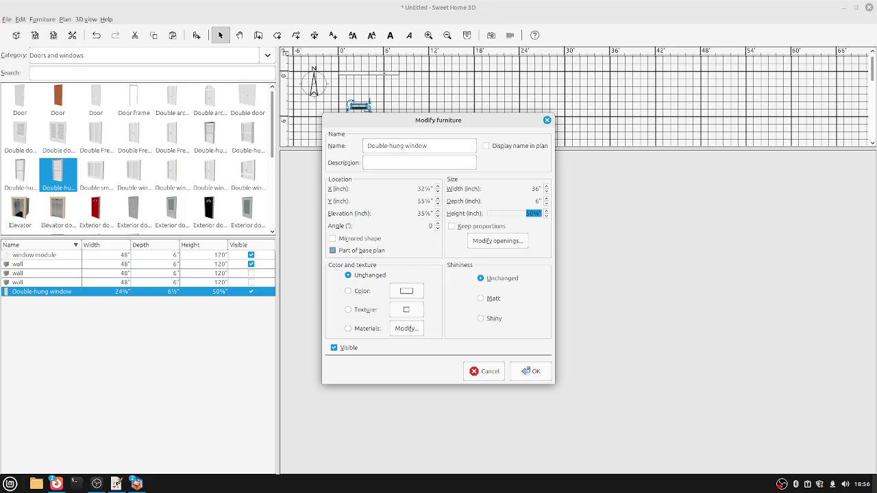
type("60")
key("Tab")
type("24")
key("Tab")
type("3")
key("Tab")
type("20")
key("Return")
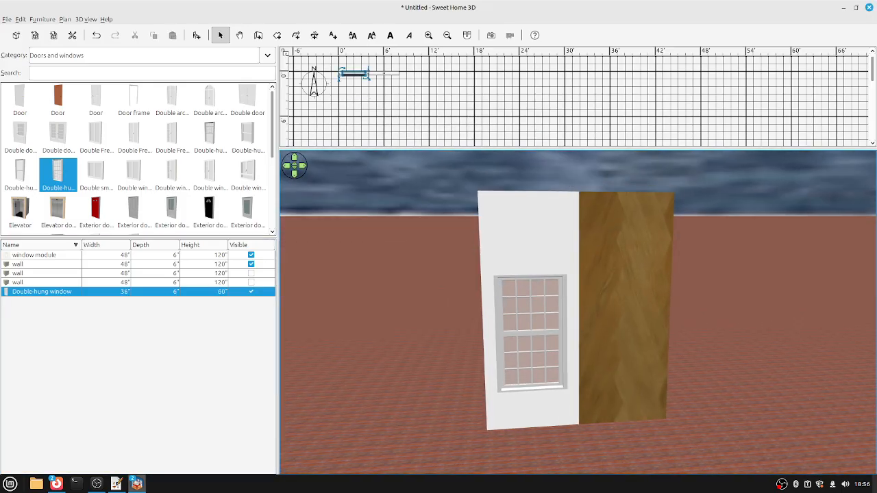
key("Left")
key("Left")
key("Right")
key("Right")
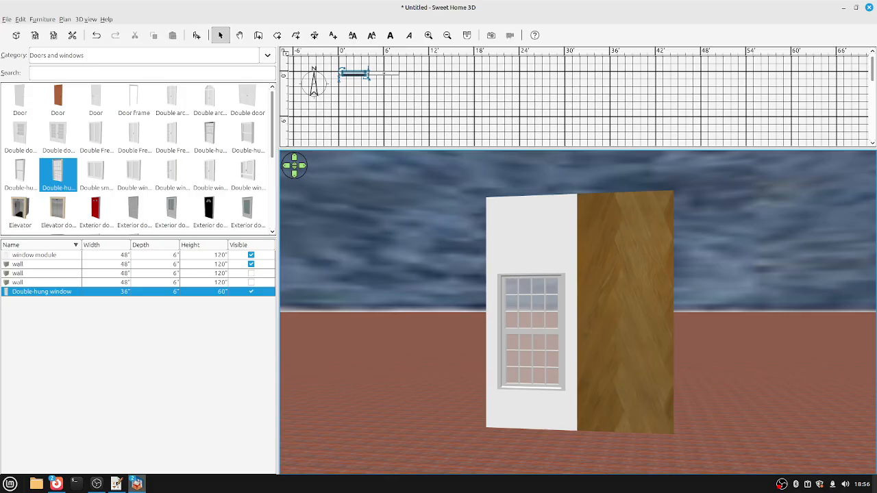
Set the catalog category back to All.
key("alt+Down")
key("Home")
key("Return")
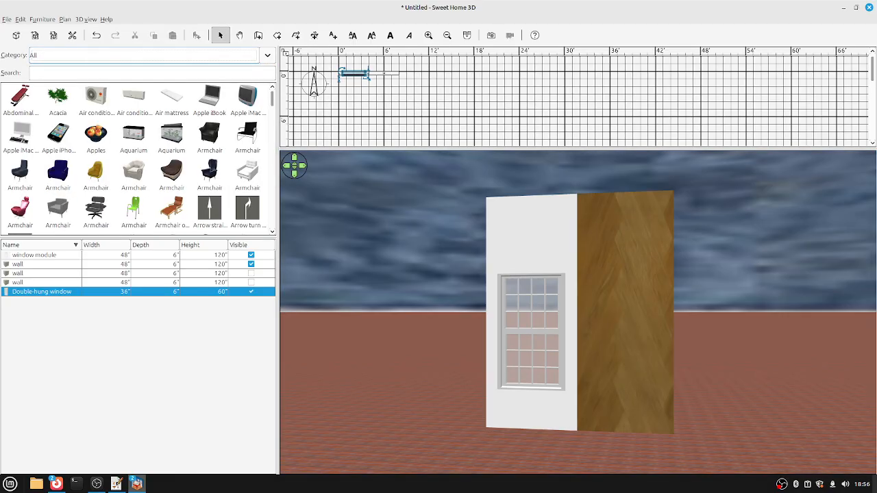
Duplicate a wall, rename the copy 'roof' and size it 120×96×10 inches.
left_click(41, 264)
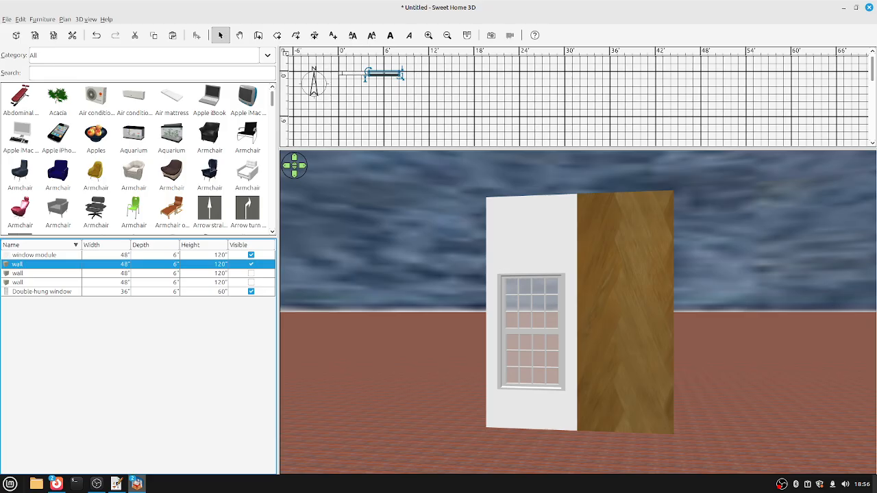
key("ctrl+d")
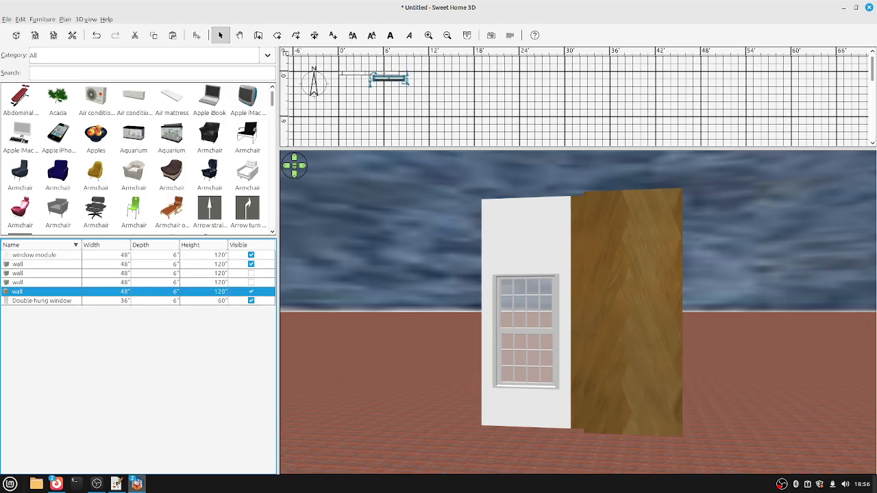
key("ctrl+e")
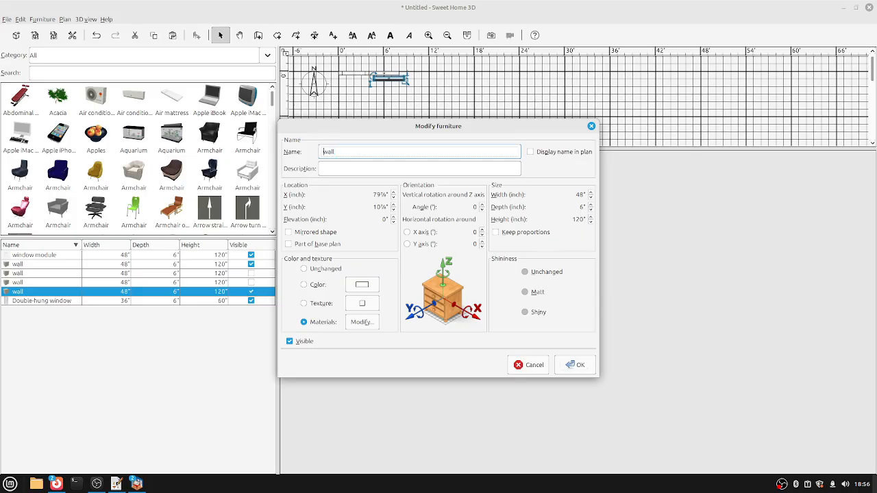
key("ctrl+a")
type("roof")
left_click(580, 194)
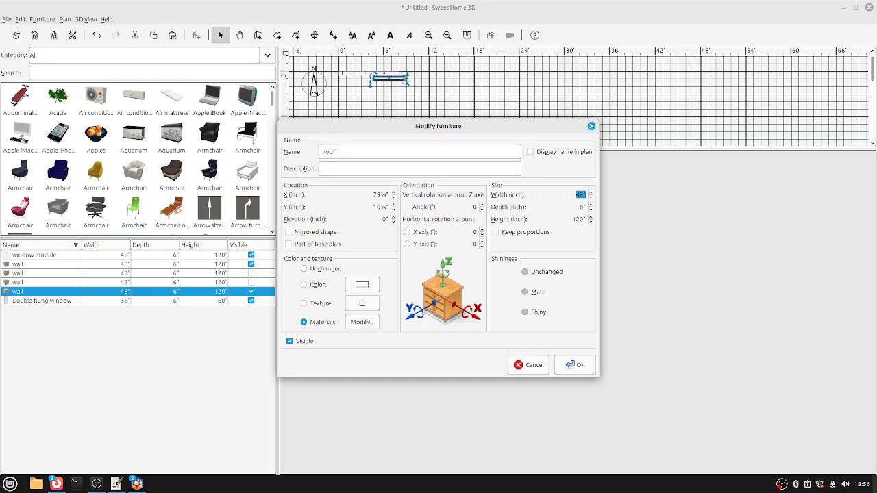
type("1")
key("Tab")
type("96")
key("Tab")
type("1")
Raise the roof to elevation 120 and position it at X 60, Y 48.
left_click(386, 219)
type("120")
left_click(380, 194)
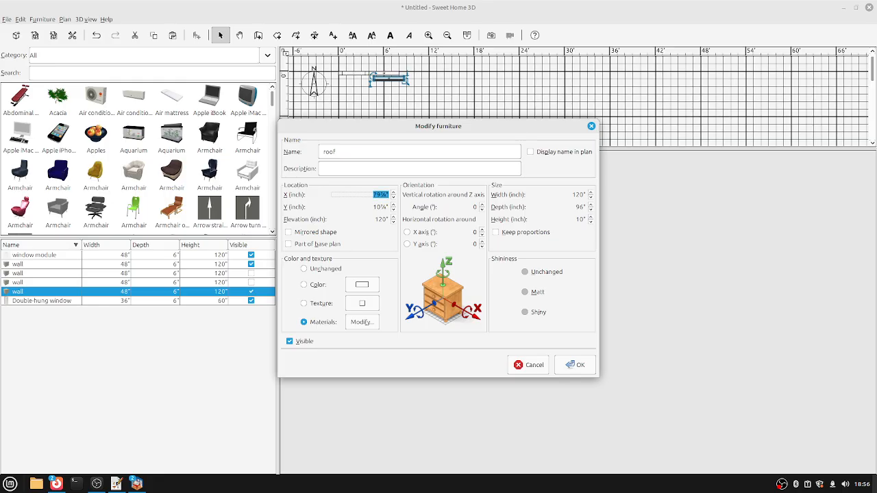
type("60")
left_click(380, 207)
type("48")
key("Return")
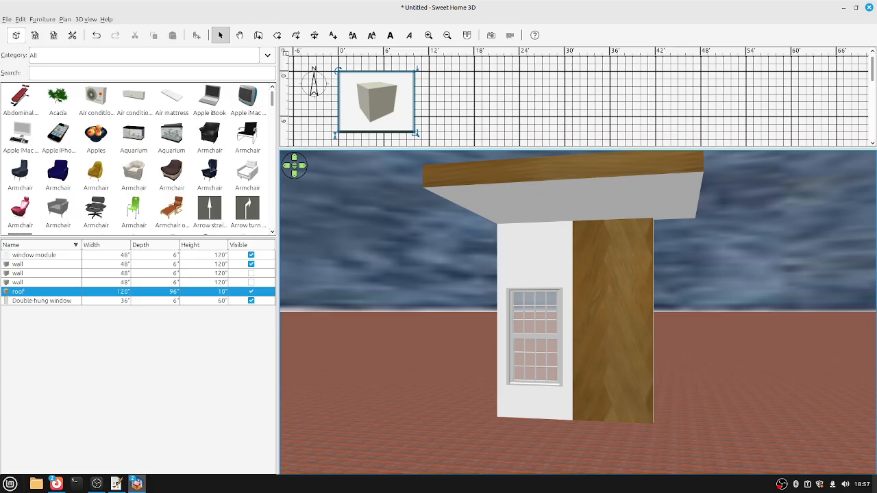
Search the catalog for 'triangle' and place a Triangle piece on the roof slab.
left_click(137, 72)
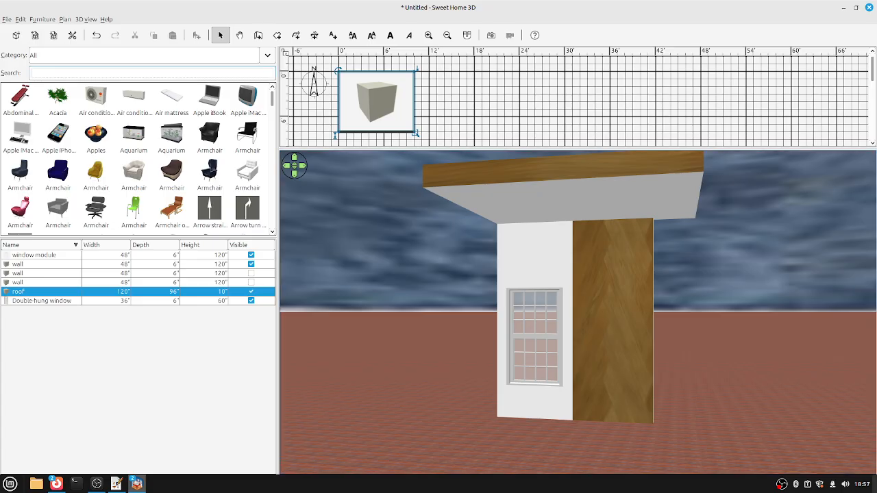
type("triangle")
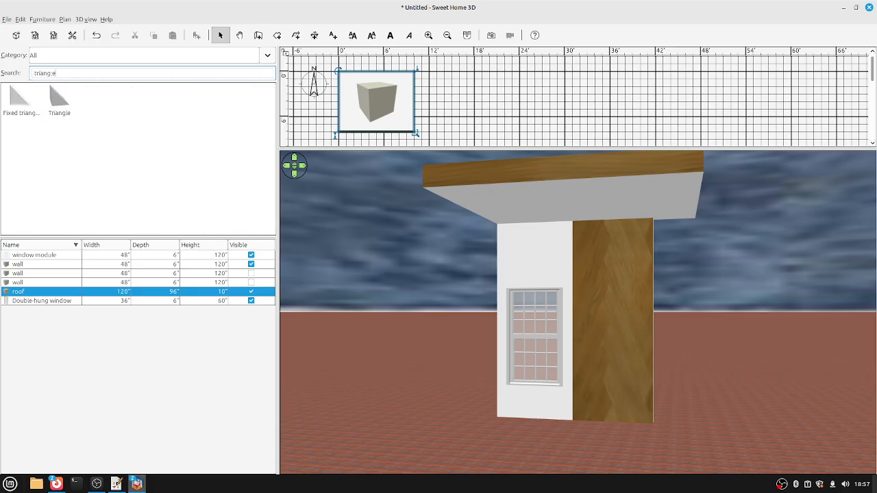
left_click_drag(59, 99, 490, 117)
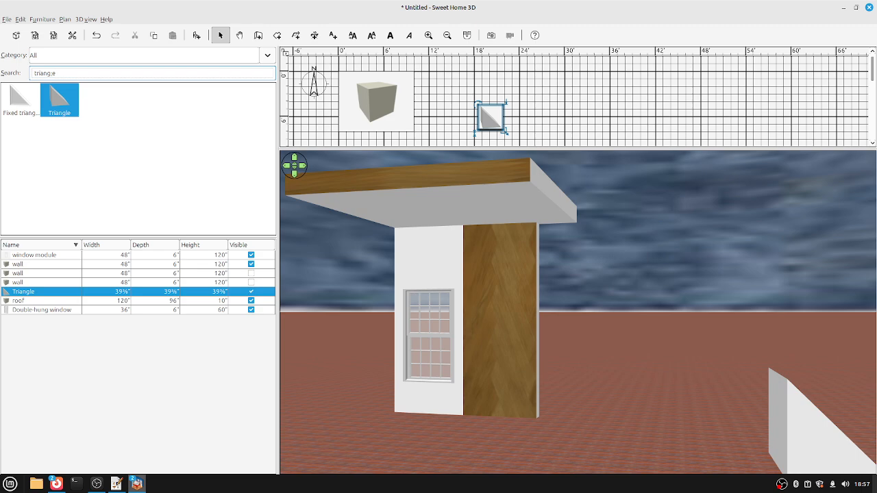
key("ctrl+e")
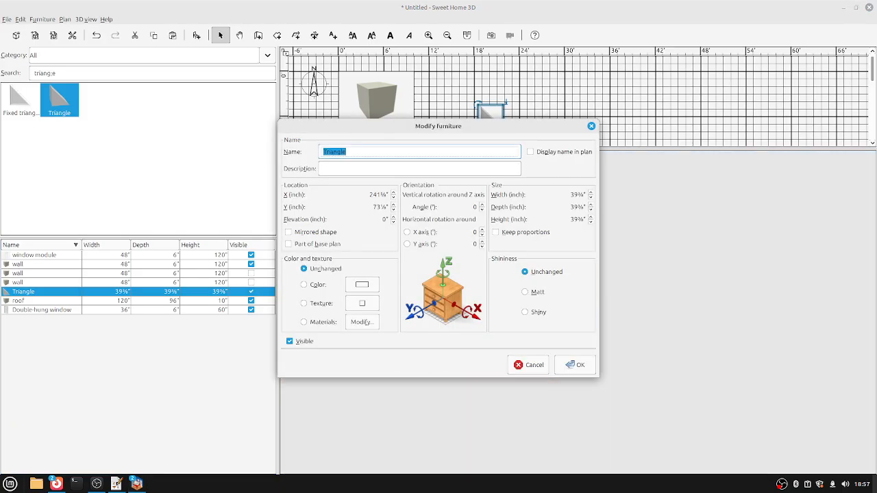
key("Escape")
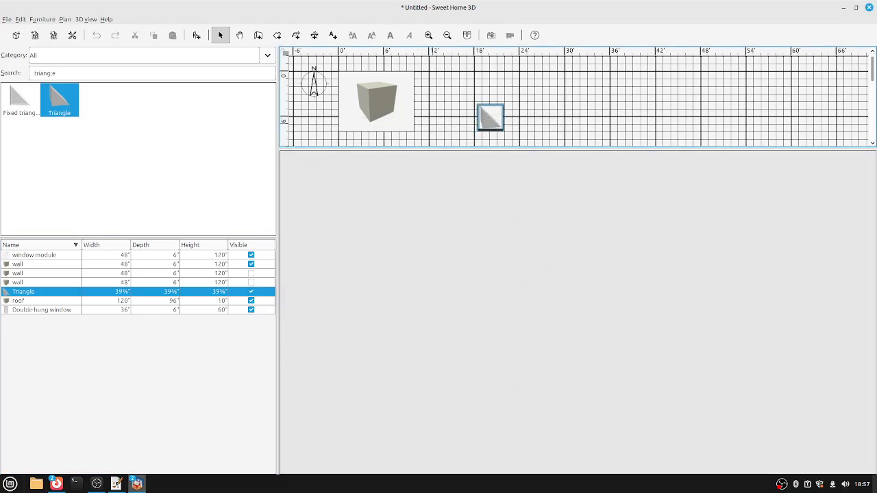
left_click_drag(490, 118, 386, 98)
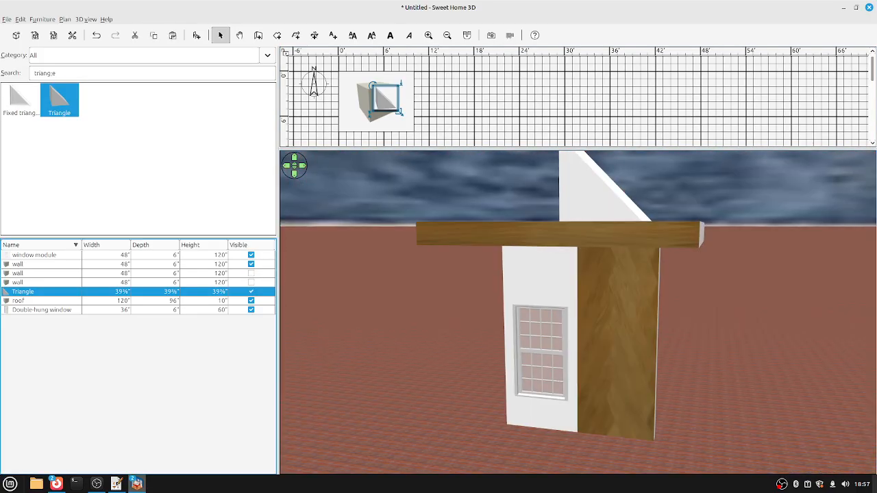
Rotate the triangle to a 90° angle.
key("ctrl+e")
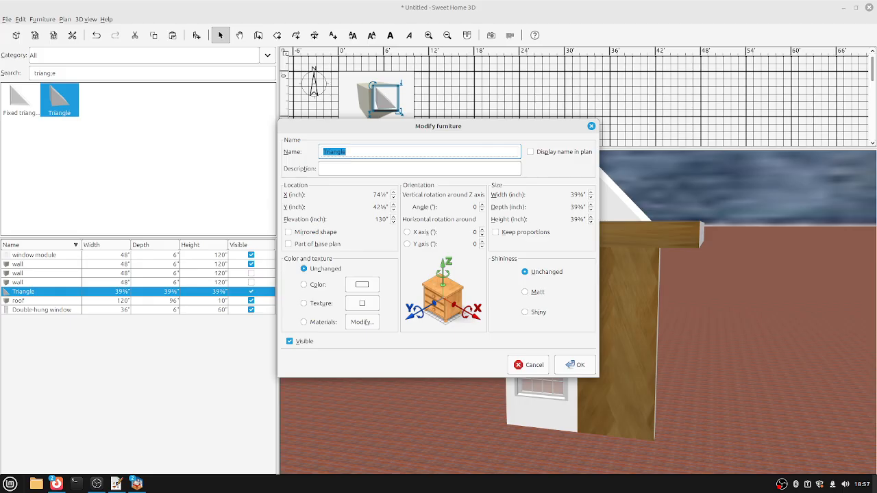
left_click(466, 207)
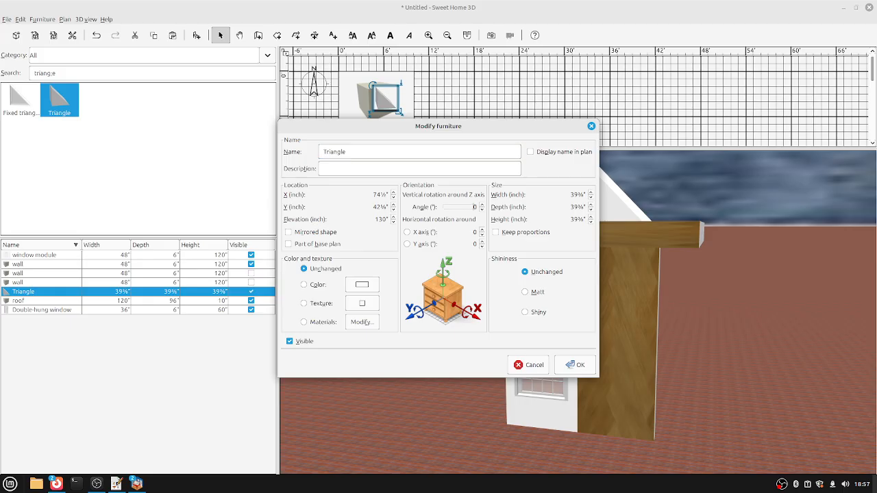
type("90")
key("Return")
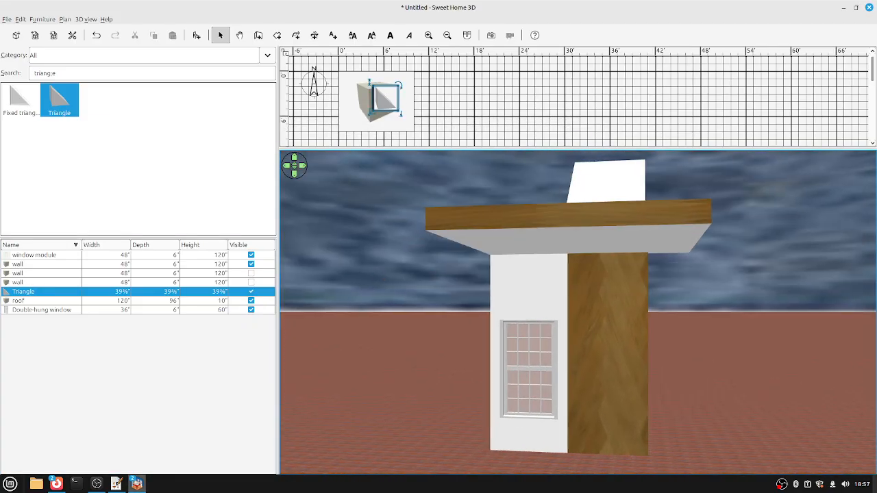
Resize the triangle to 96×120×10 inches and select it together with the roof.
key("ctrl+e")
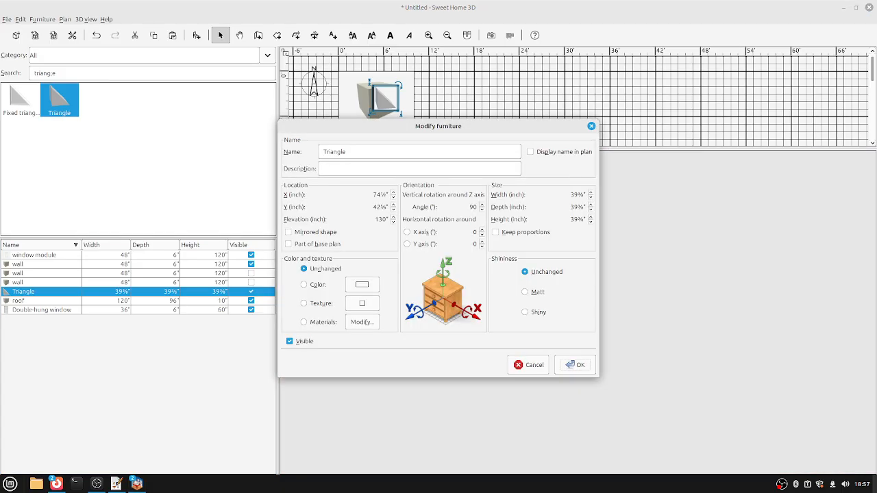
left_click(577, 195)
type("96")
key("Tab")
type("120")
key("Tab")
type("10")
key("Return")
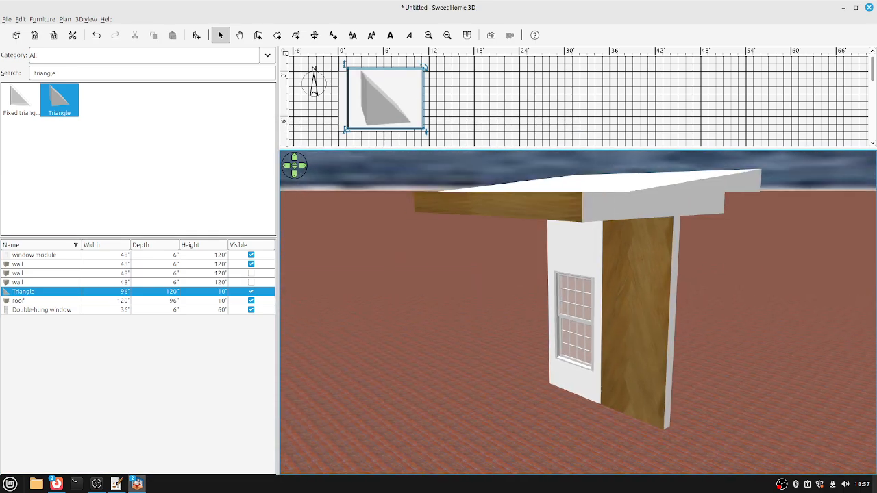
left_click(20, 300, "shift")
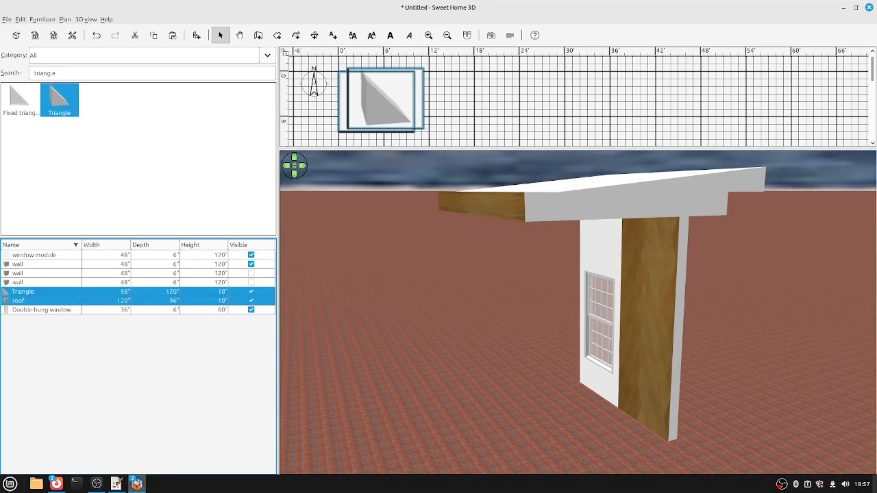
left_click(43, 19)
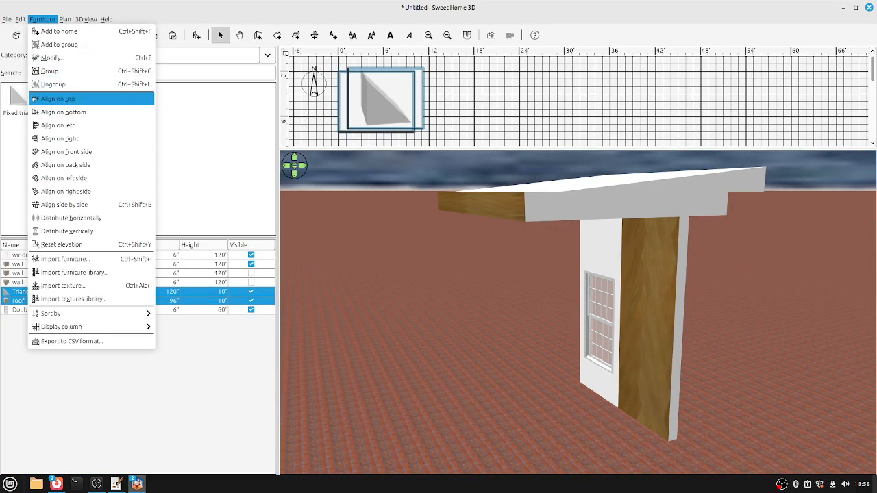
Align the triangle on top of the roof slab and inspect it in virtual visit view.
left_click(69, 94)
left_click(43, 20)
left_click(68, 139)
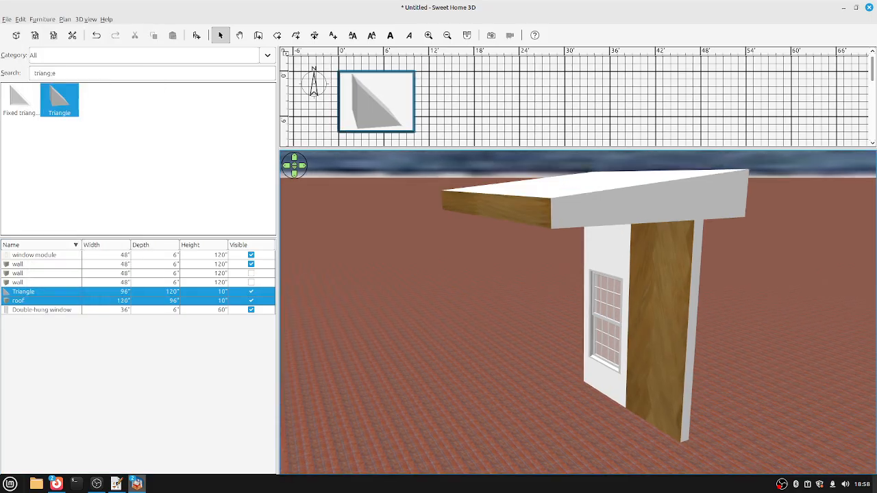
key("Left")
key("Left")
key("Left")
key("Left")
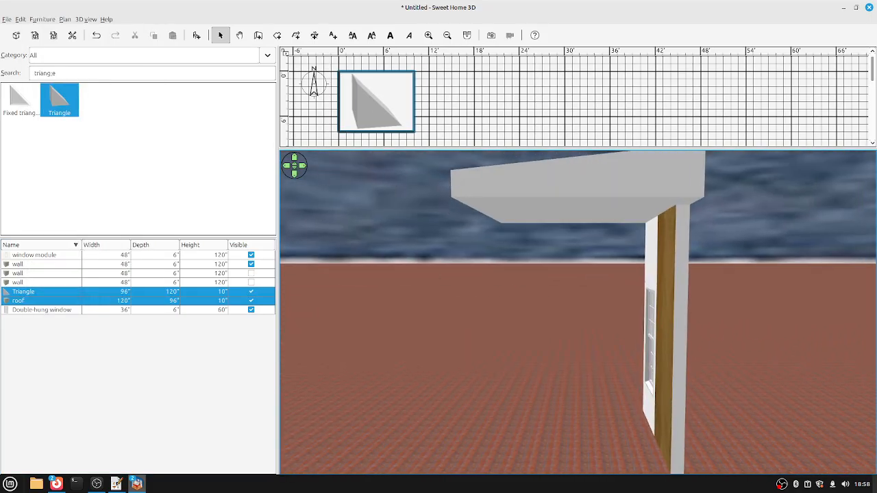
key("Down")
key("Down")
key("Down")
key("Down")
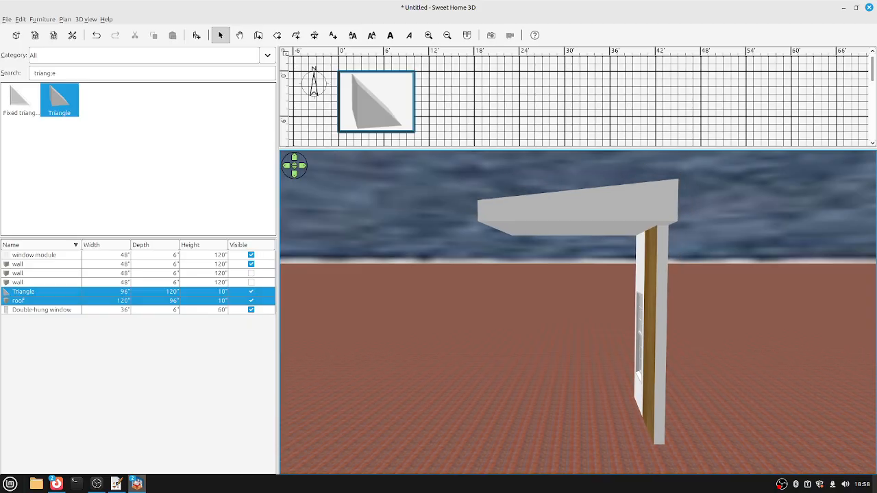
key("Down")
key("ctrl+shift+u")
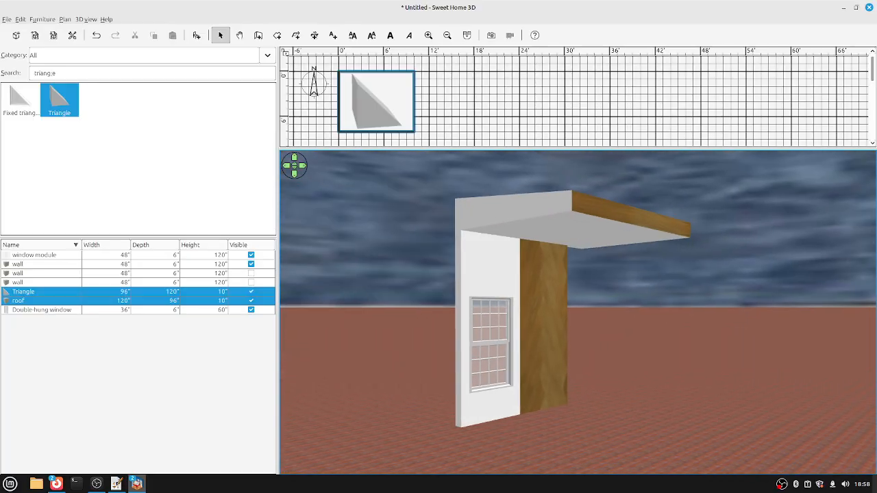
key("Left")
key("Left")
key("Left")
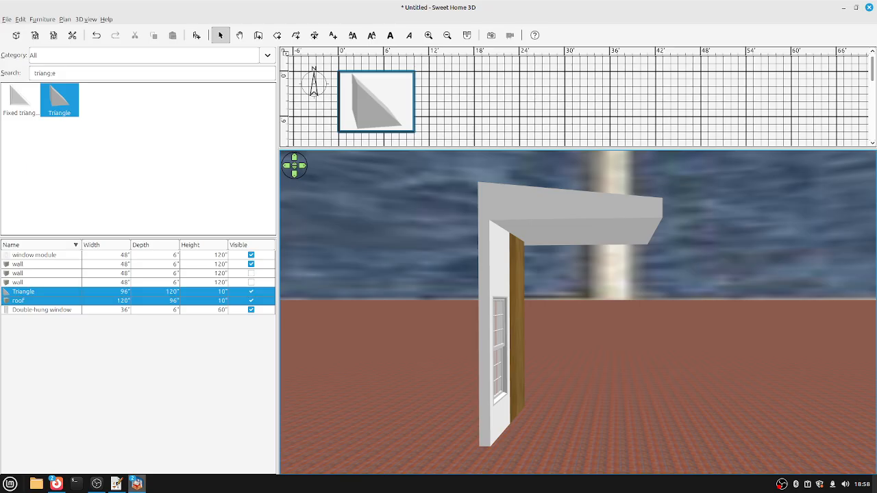
Switch to the Untitled 2 window module design, then minimize Sweet Home 3D.
mouse_move(136, 483)
left_click(191, 439)
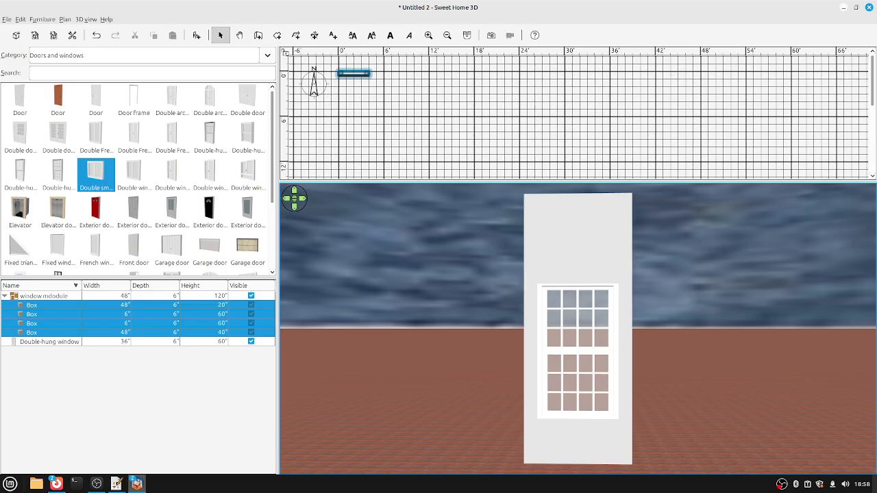
left_click(843, 8)
Minimize Sweet Home 3D, centre the Furniture Library Editor, and start a new empty library.
left_click(843, 7)
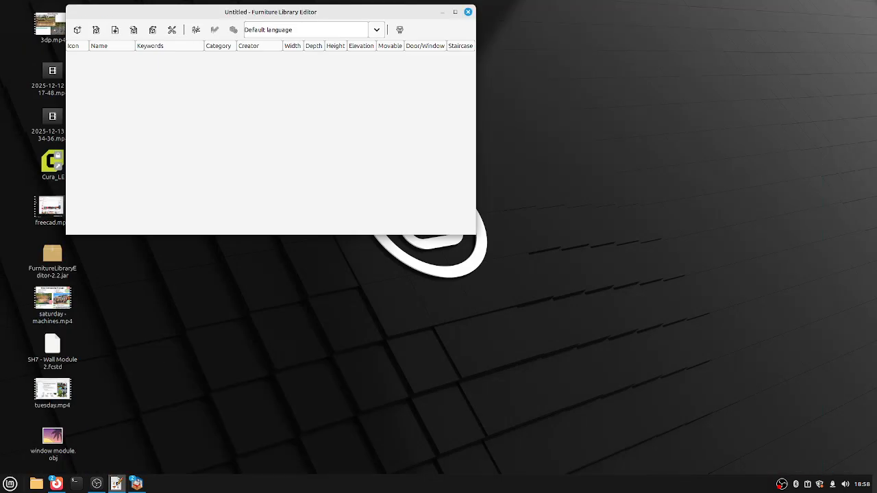
left_click_drag(205, 12, 373, 124)
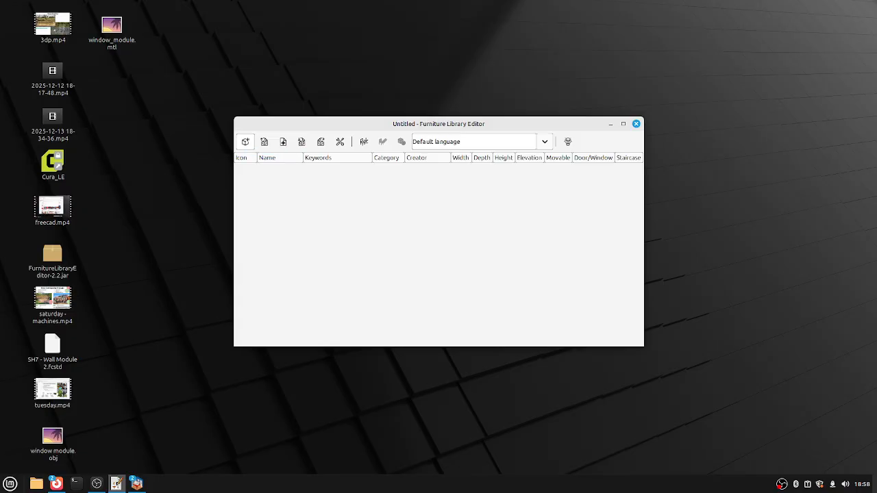
left_click(245, 141)
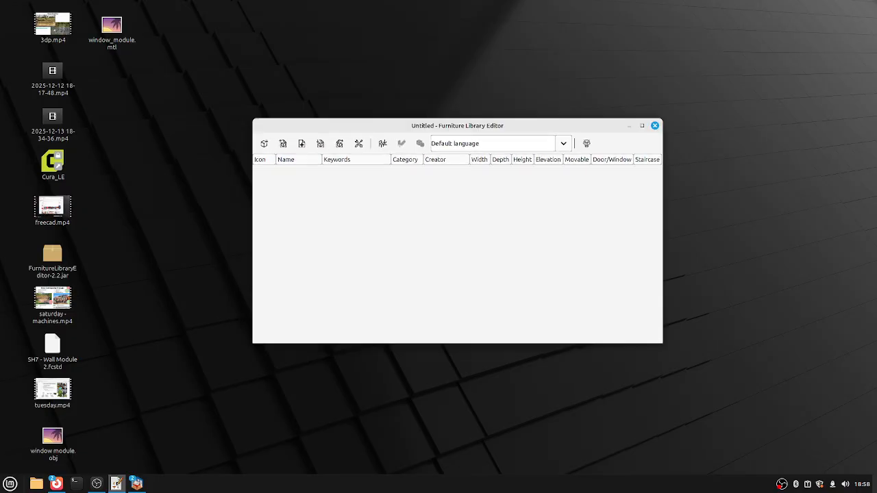
left_click(283, 143)
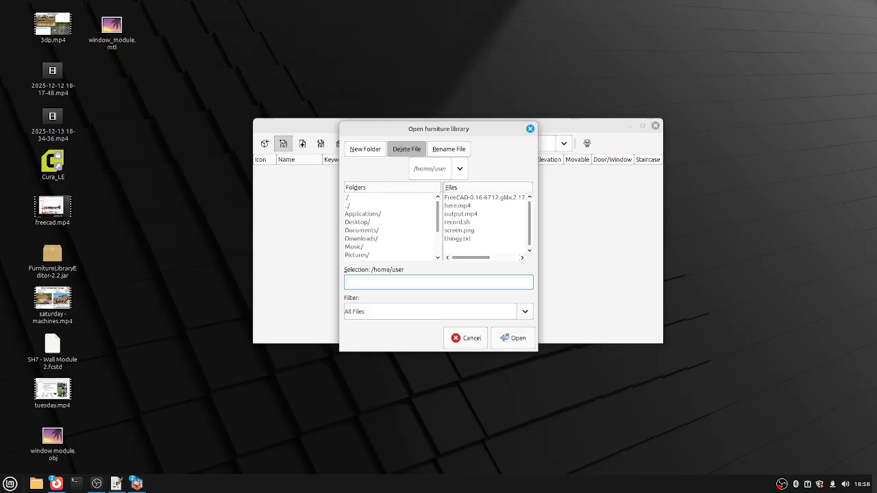
left_click(465, 338)
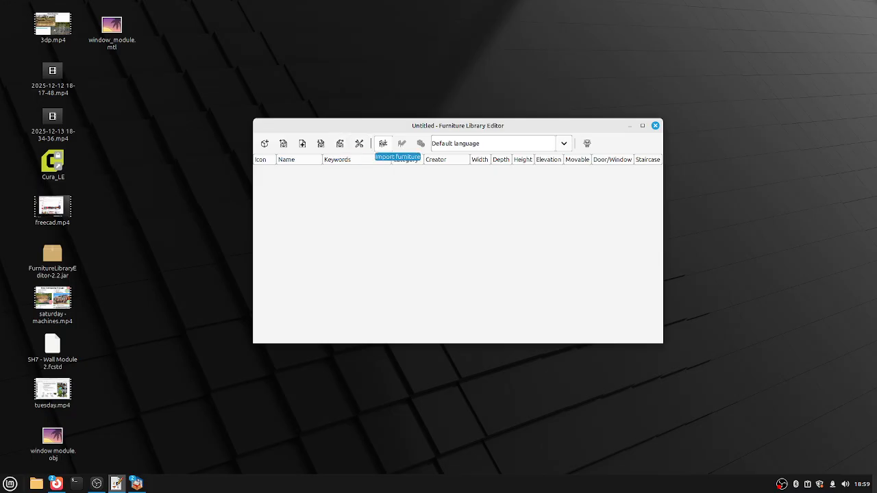
Import window module.obj from the Desktop folder as a furniture piece.
left_click(383, 144)
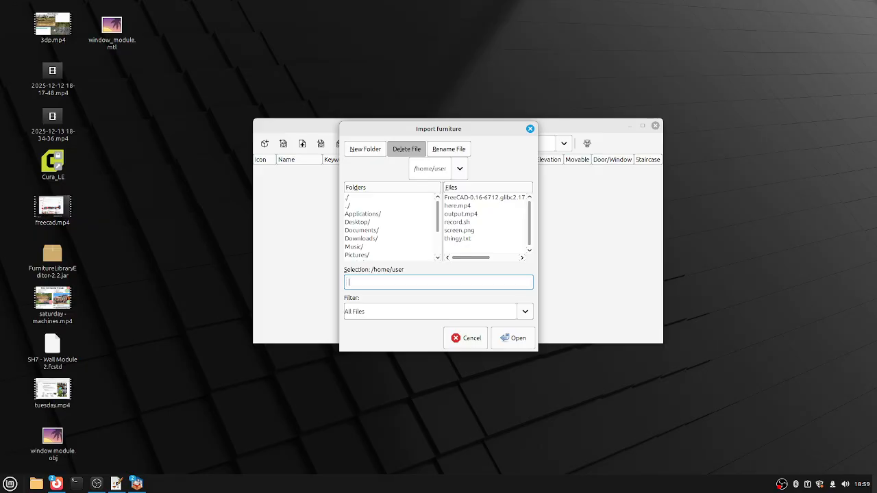
left_click(362, 222)
double_click(362, 222)
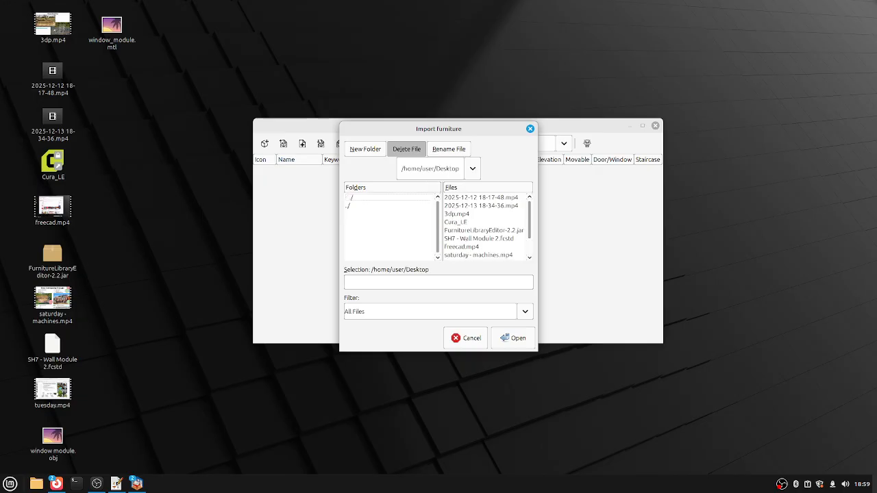
left_click(461, 240)
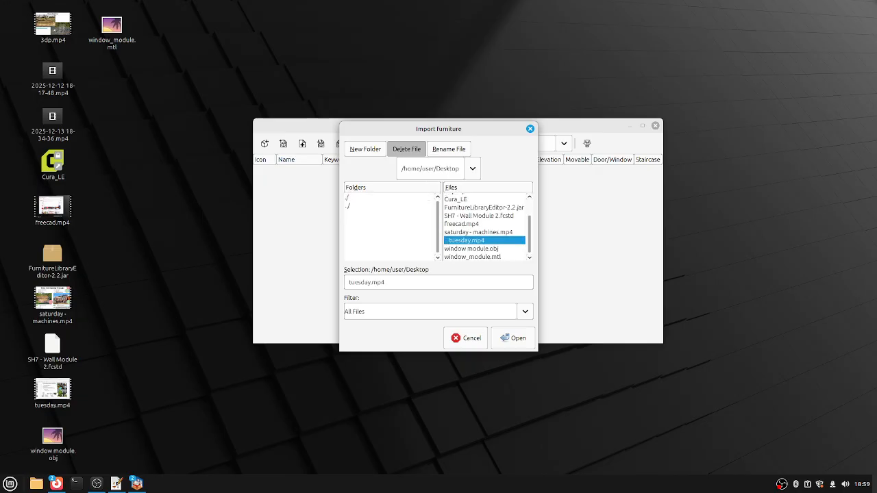
left_click(472, 248)
double_click(471, 248)
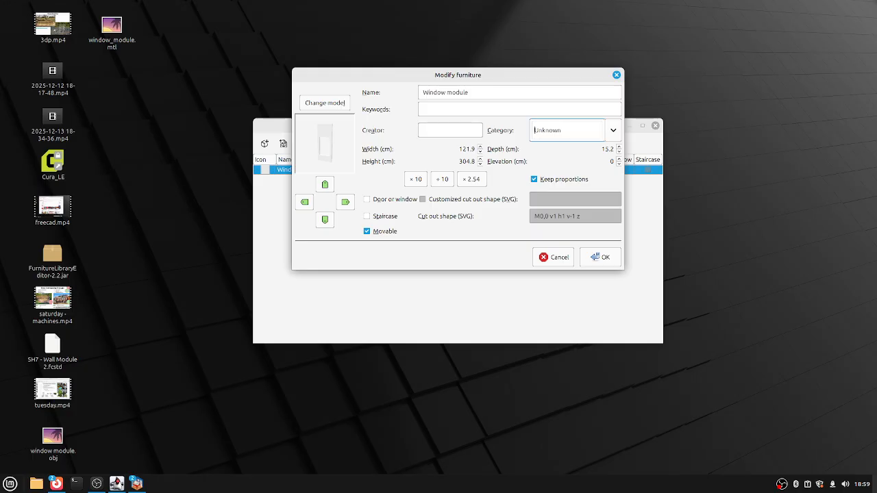
Keep Window module's category as Unknown and add it at 121.9 × 15.2 × 304.8 cm.
key("alt+Down")
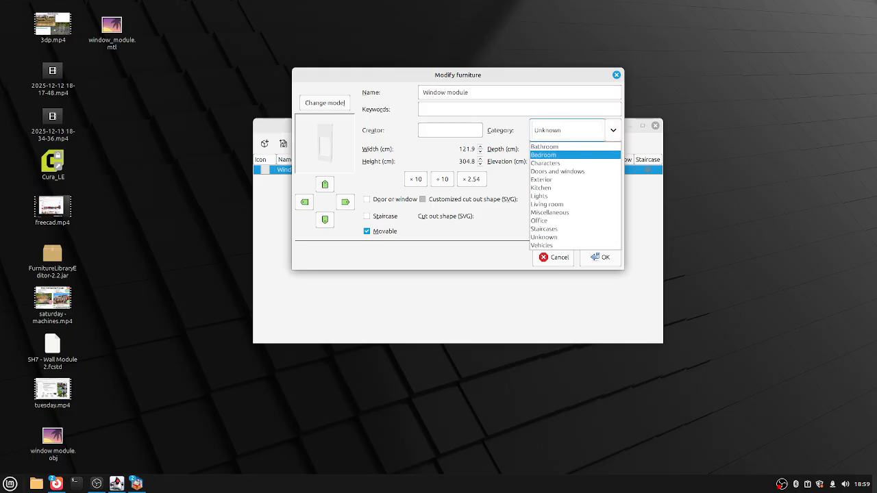
key("Down")
key("Page_Down")
key("Down")
key("Up")
key("Up")
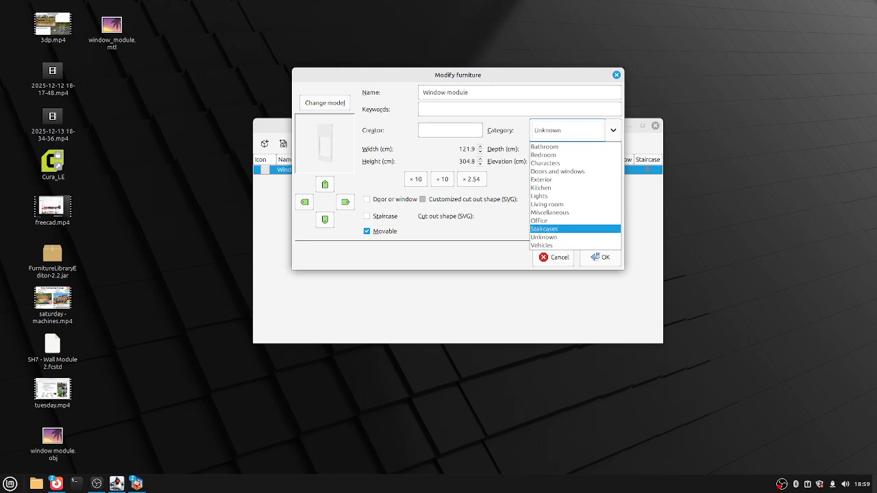
key("Up")
key("Down")
key("Down")
key("Down")
key("Up")
key("Return")
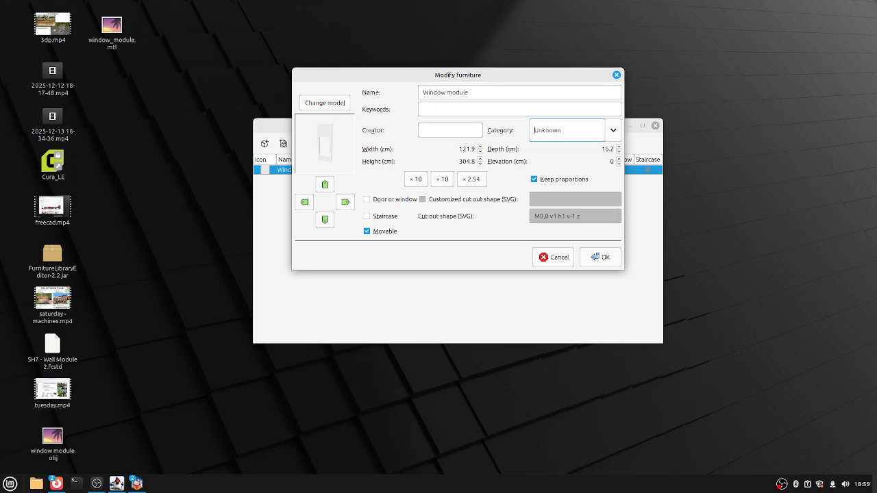
key("alt+Down")
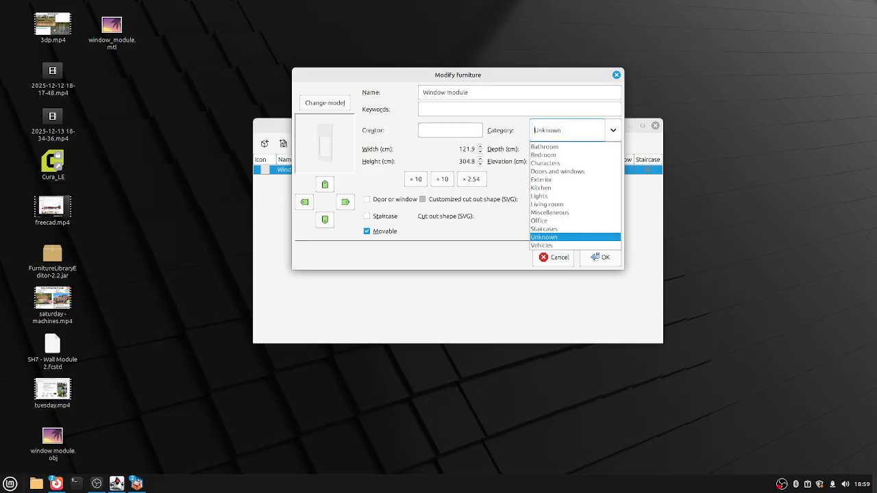
key("Return")
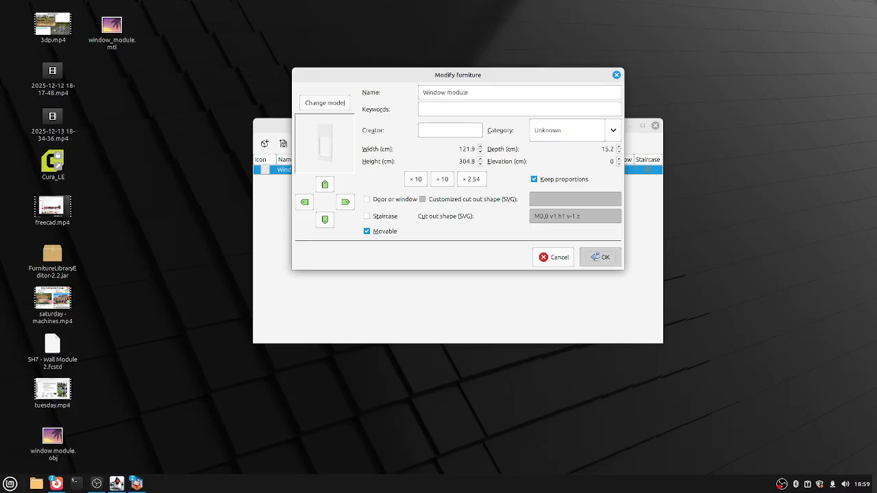
left_click(601, 257)
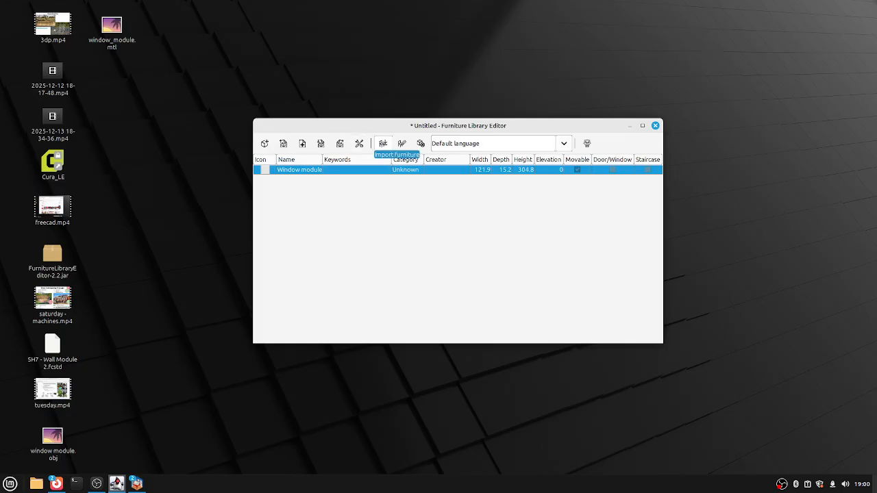
left_click(383, 143)
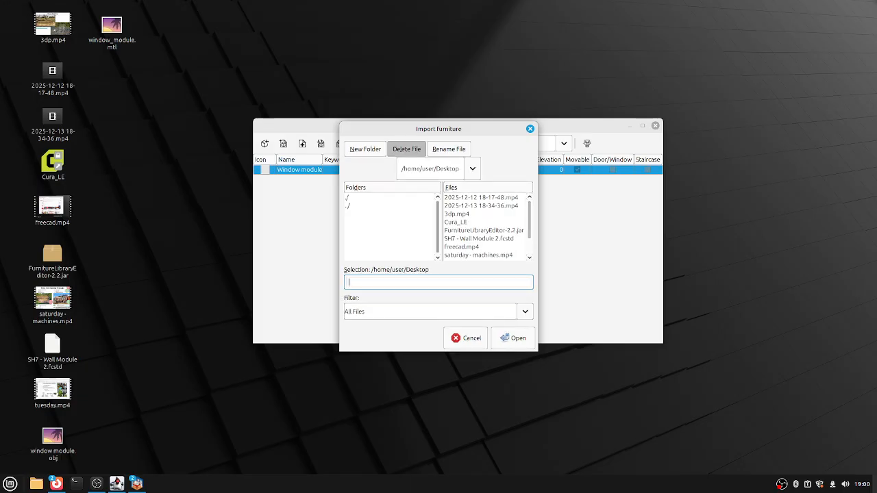
Import window module.obj from the Desktop again as a second Window module.
scroll(484, 226, "down", 3)
left_click(484, 248)
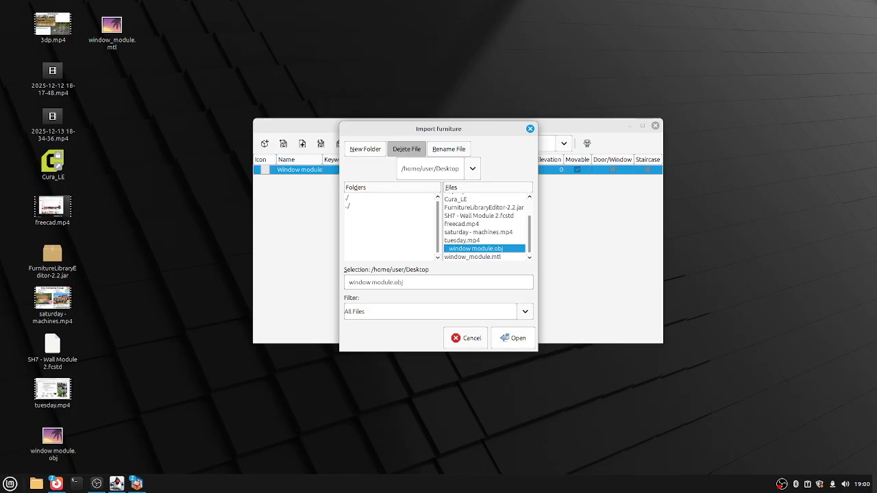
key("Return")
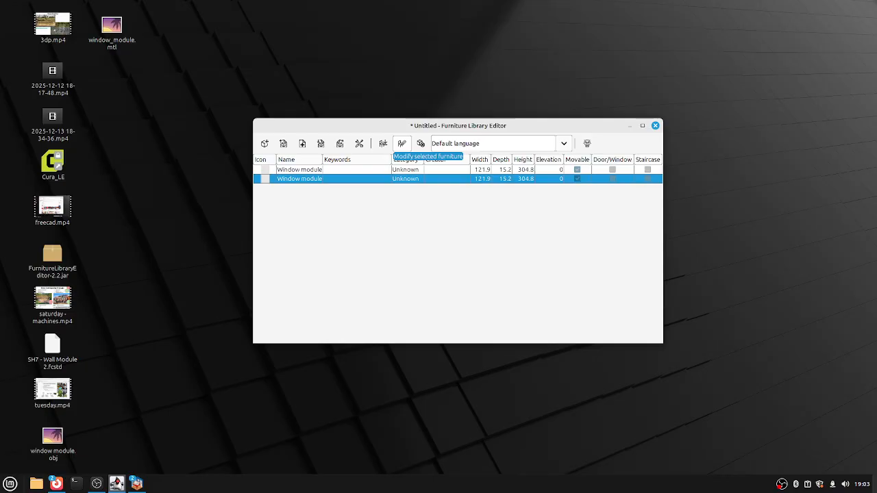
Save the library to the Desktop as My Library.sh3f.
left_click(340, 143)
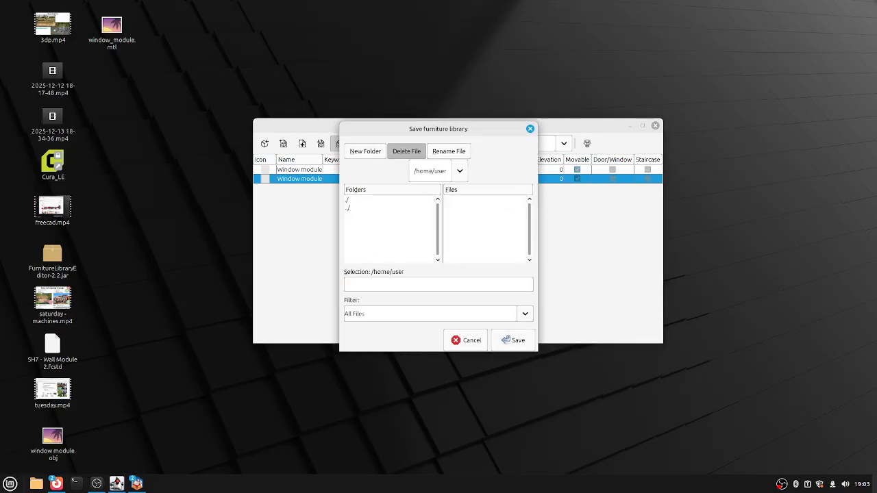
double_click(357, 222)
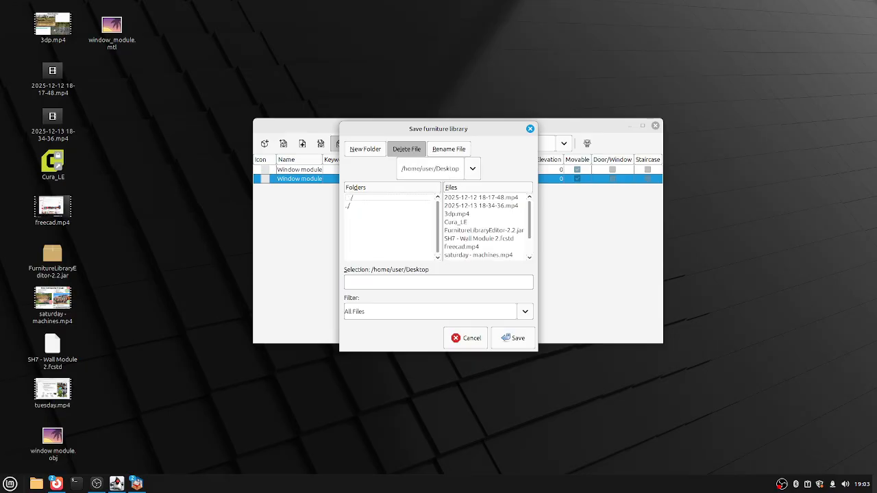
left_click(439, 281)
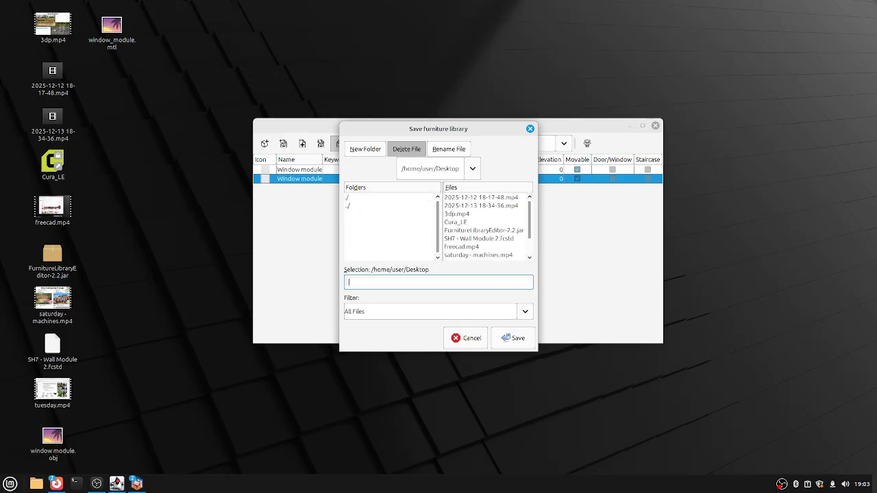
type("My Library")
key("Return")
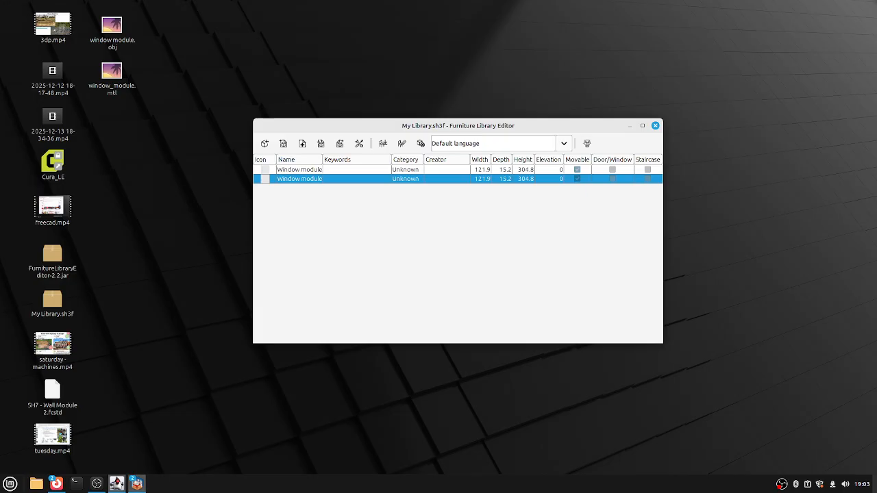
mouse_move(136, 483)
mouse_move(84, 439)
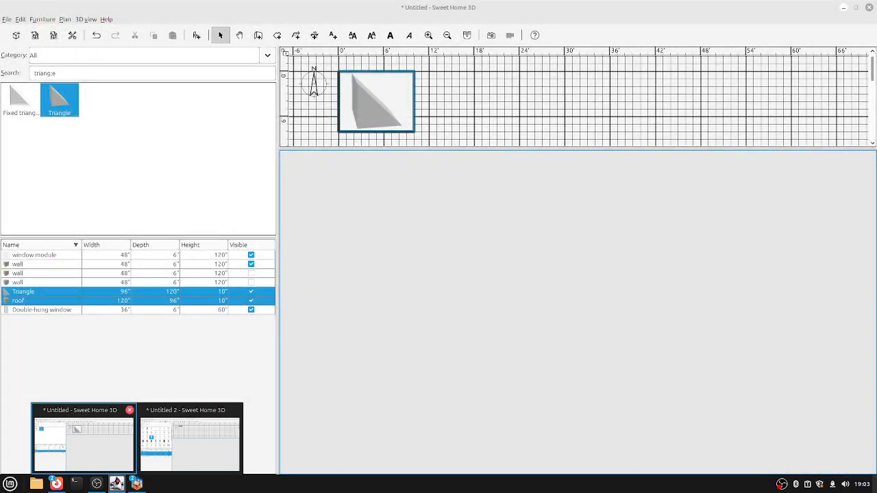
Import the My Library.sh3f furniture library into the Untitled Sweet Home 3D project.
left_click(84, 439)
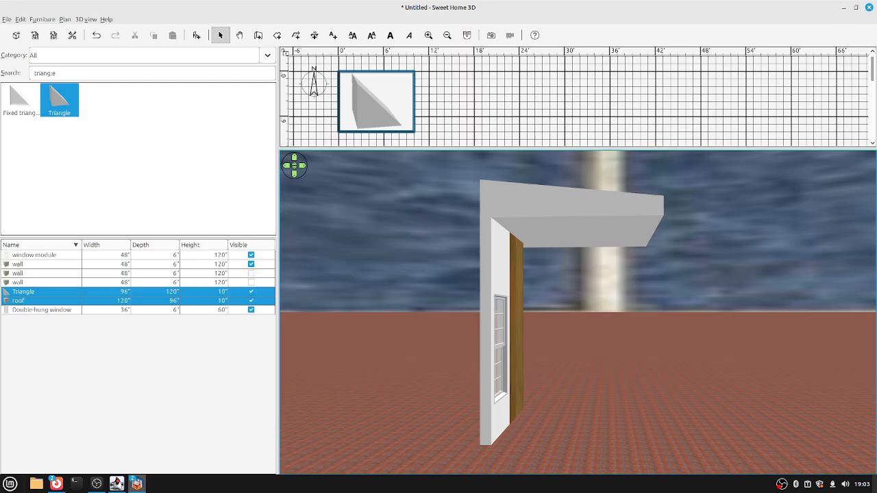
key("alt+u")
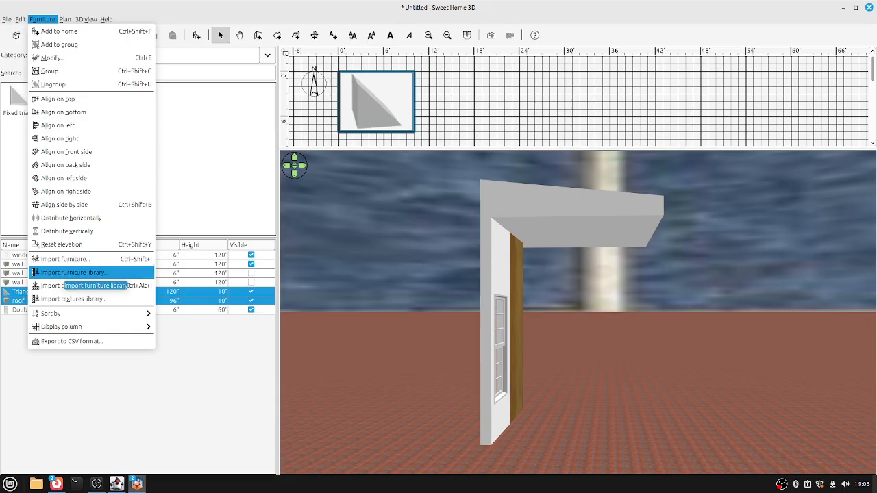
key("Return")
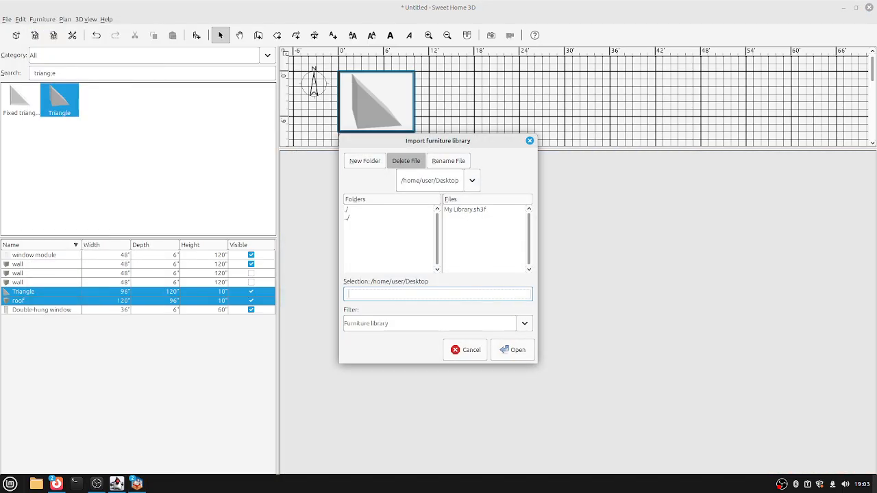
left_click(465, 209)
left_click(513, 350)
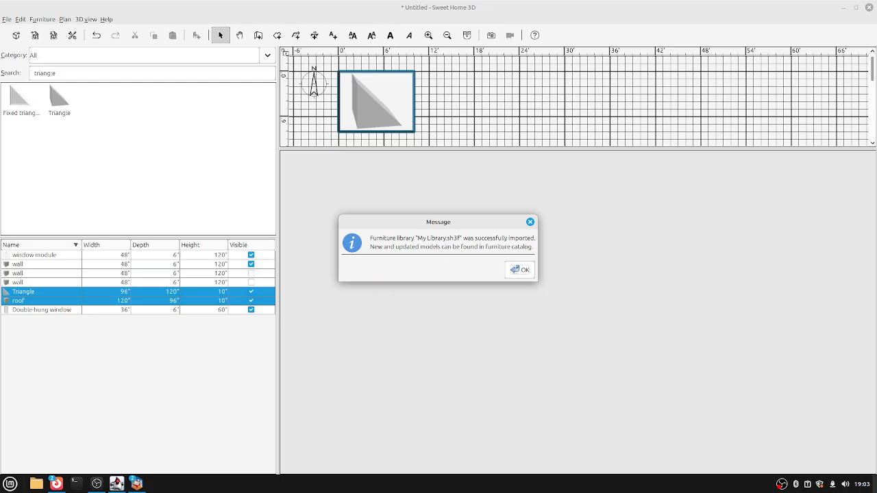
key("Return")
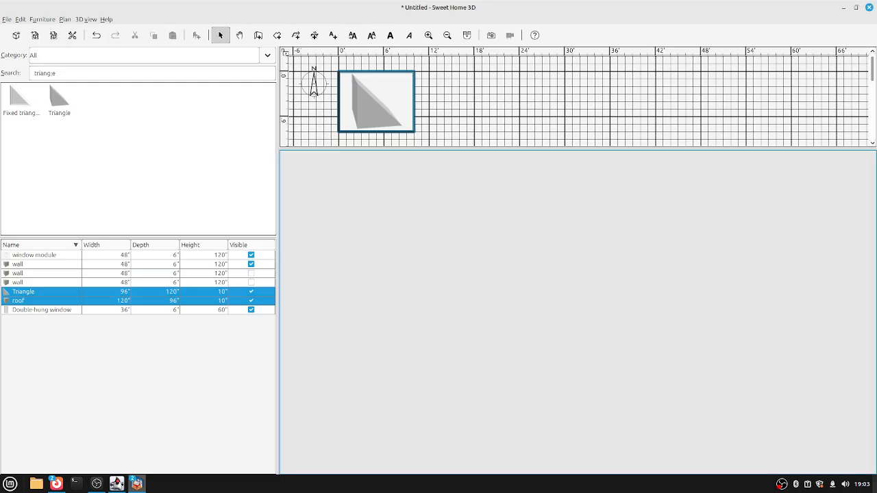
Filter the furniture catalog to show only the User category.
left_click(267, 55)
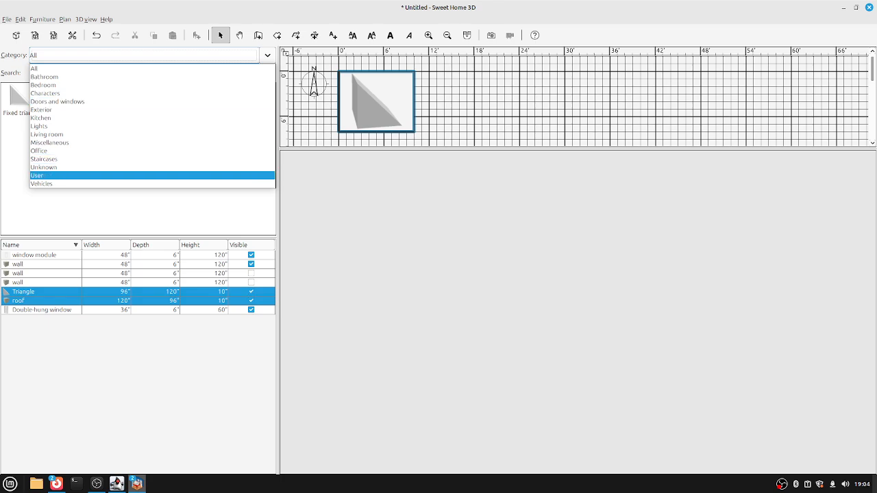
key("Down")
key("Return")
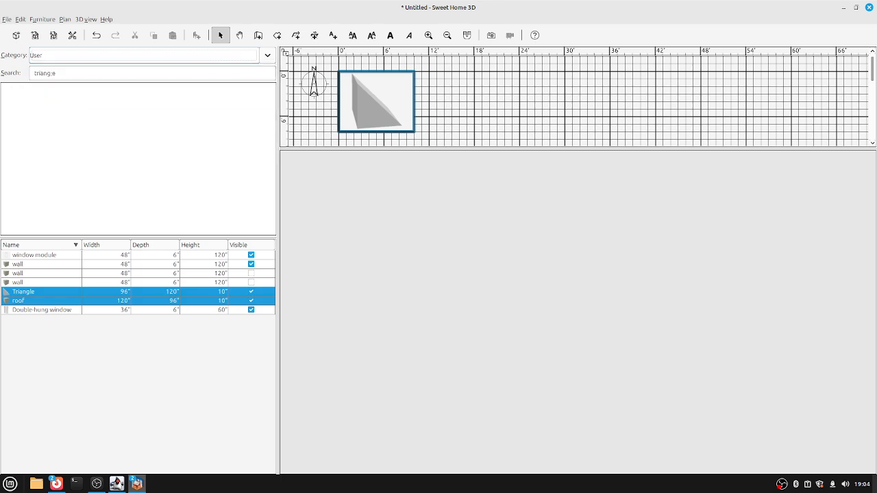
key("Tab")
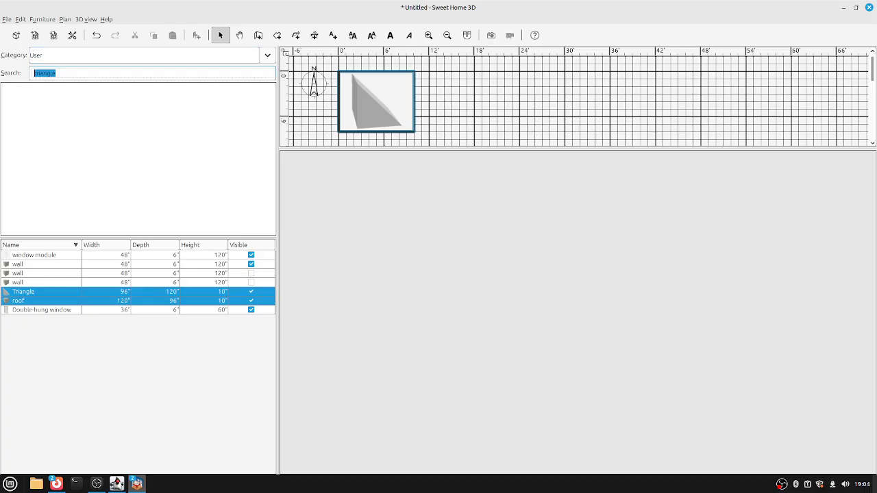
Clear the search and drag the User window module into the plan right of the triangle.
key("BackSpace")
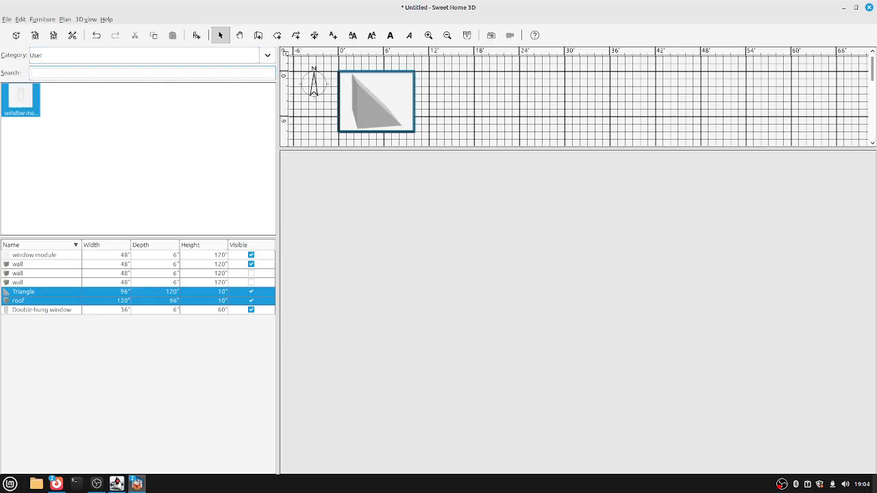
left_click(20, 99)
left_click_drag(21, 100, 441, 85)
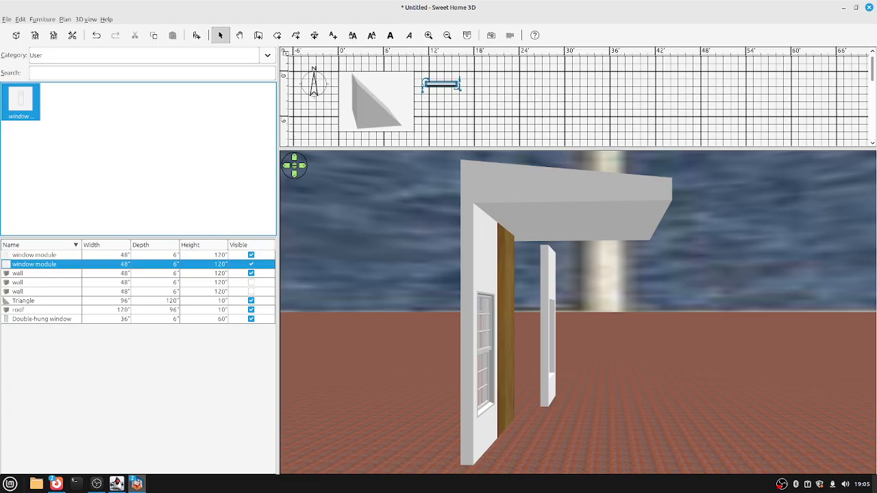
key("alt+f")
Save the current design as My design.sh3d and close its window.
key("Down")
key("Down")
key("Down")
key("Down")
key("Down")
key("Return")
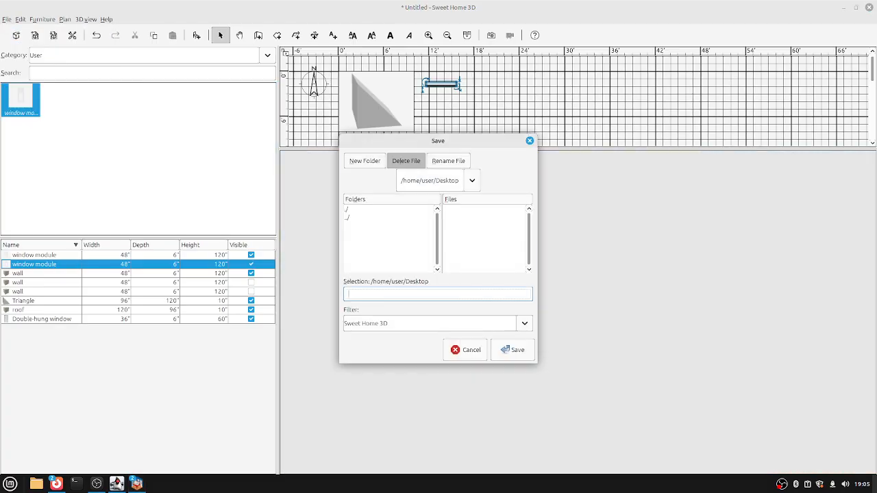
type("My design")
key("Return")
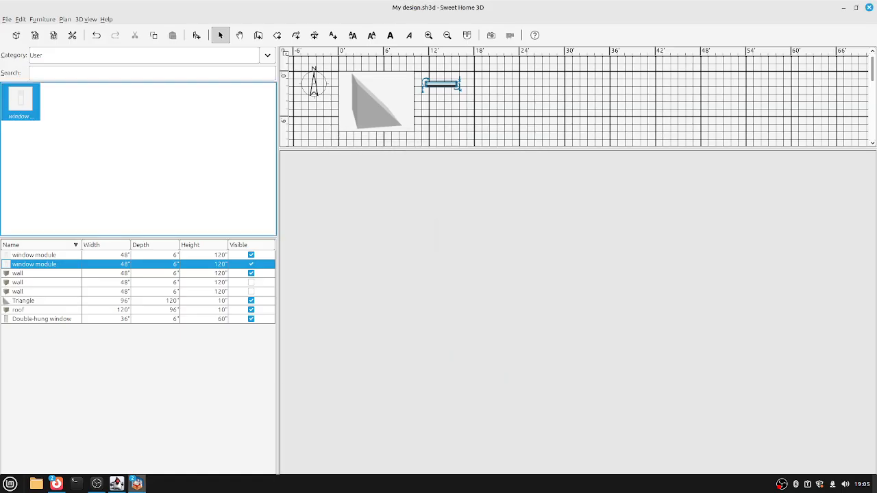
left_click(868, 7)
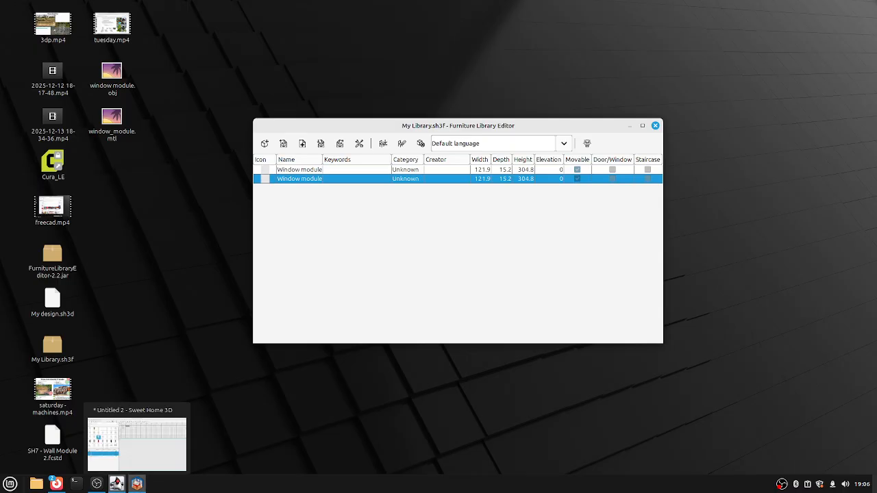
Close the Untitled 2 home, saving it as Window.sh3d.
right_click(118, 483)
left_click(111, 463)
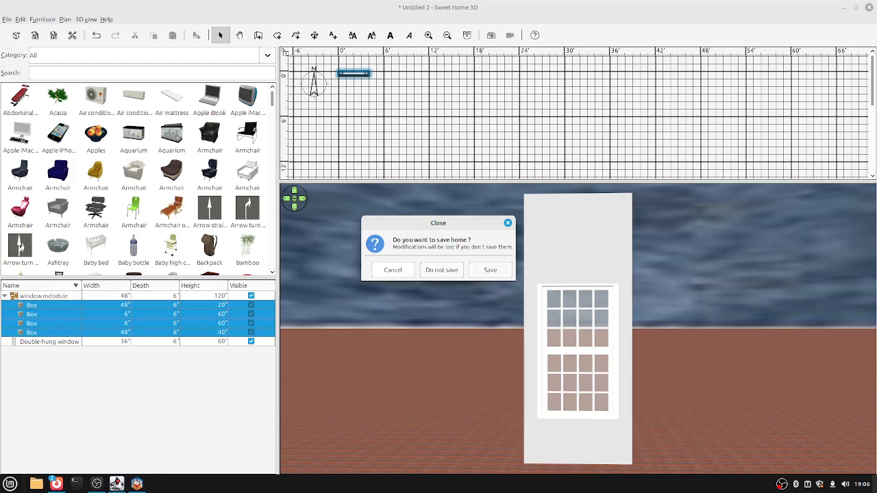
key("Return")
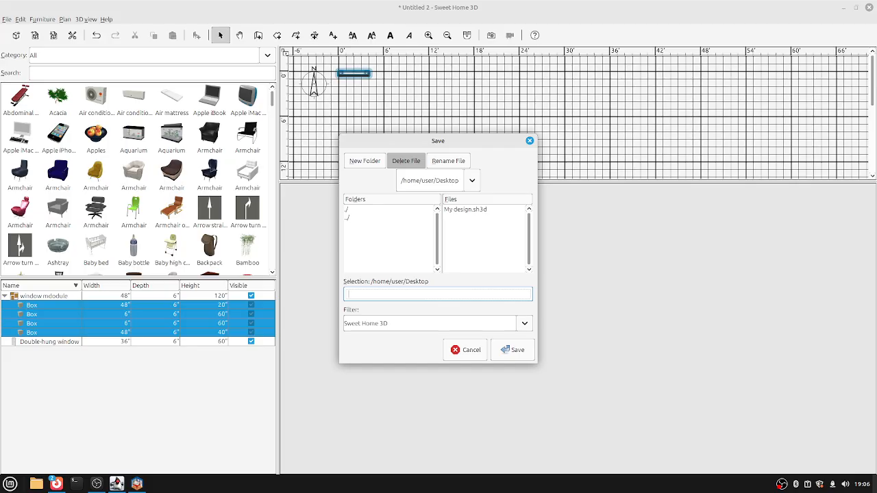
type("window")
key("Return")
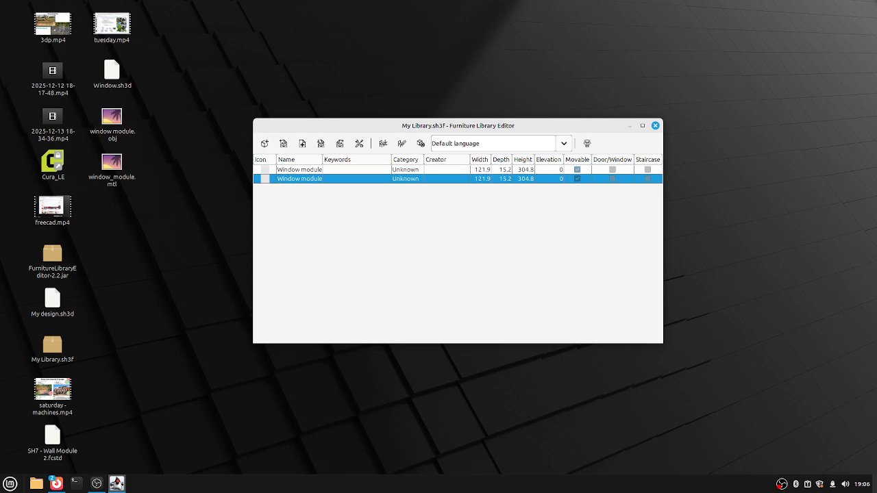
Launch Sweet Home 3D by searching 'sw' in the Mint applications menu.
left_click(10, 484)
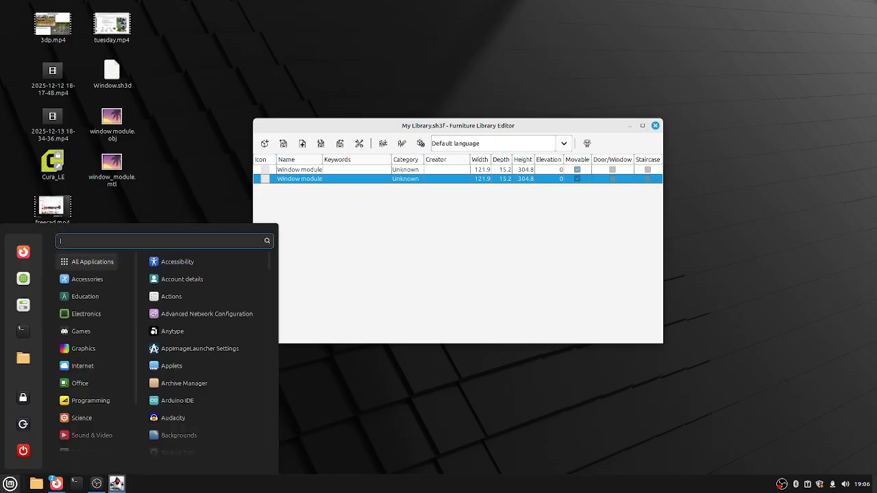
type("sw")
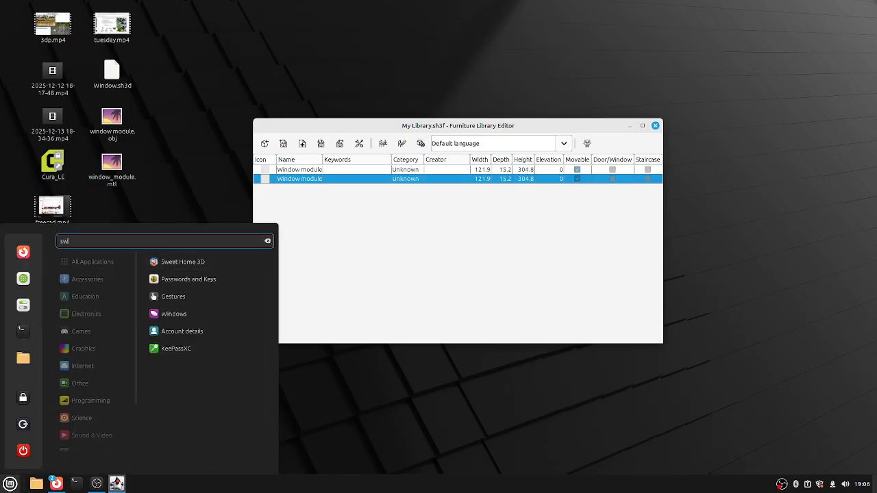
key("Return")
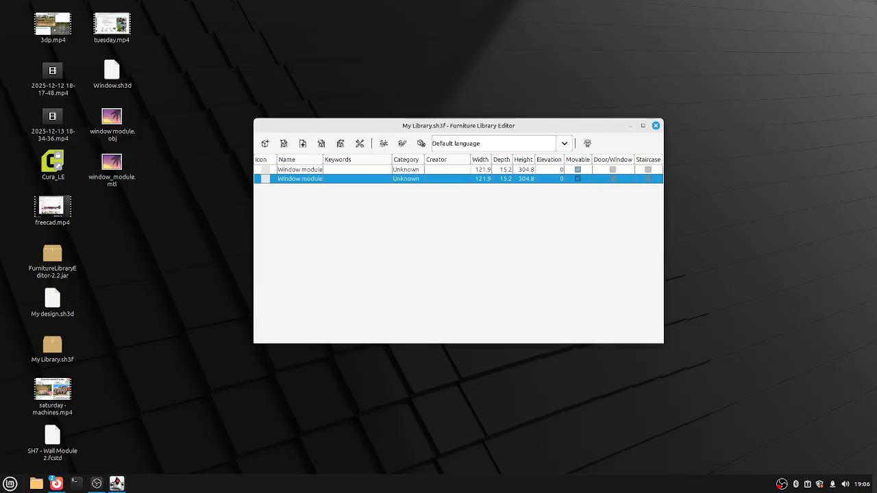
key("super")
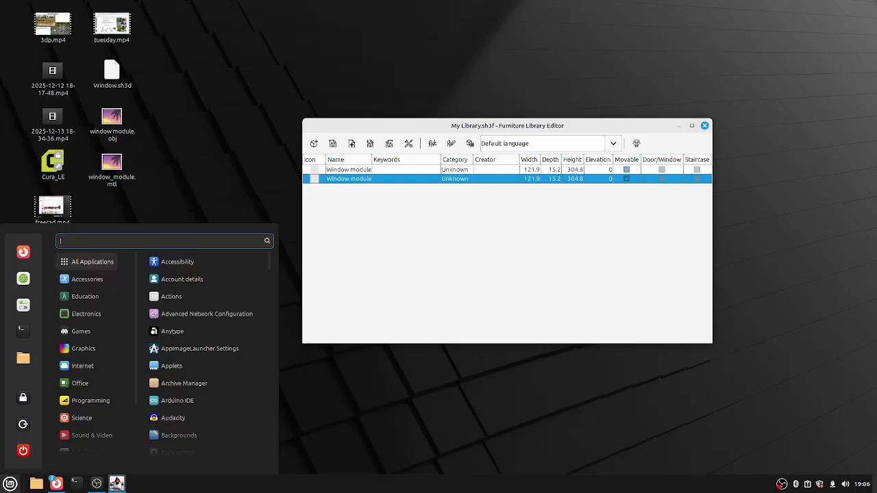
type("sw")
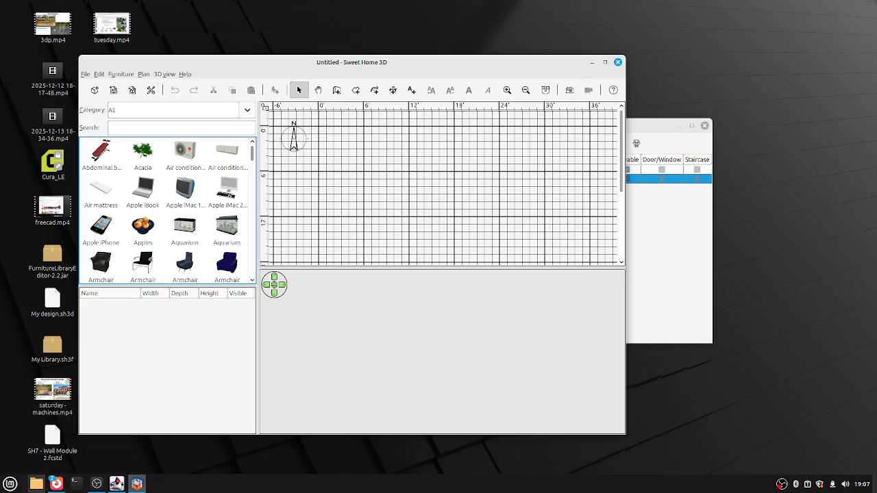
left_click(10, 484)
type("chl")
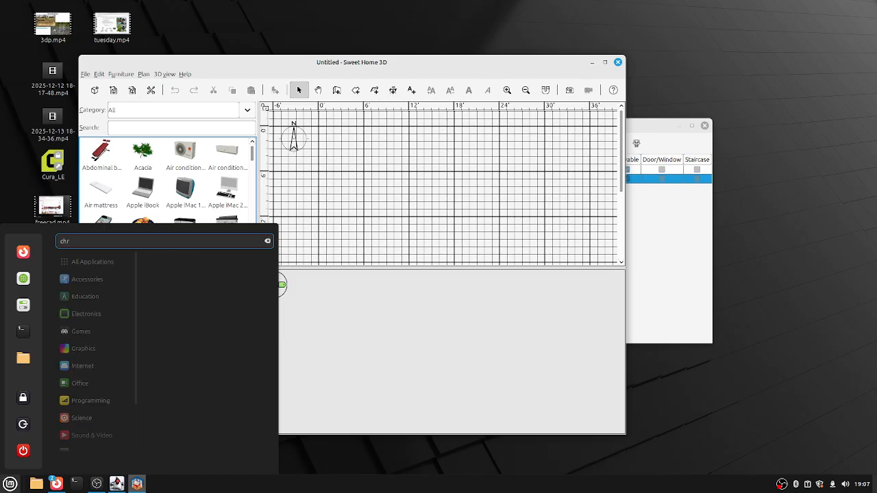
key("BackSpace")
key("BackSpace")
key("BackSpace")
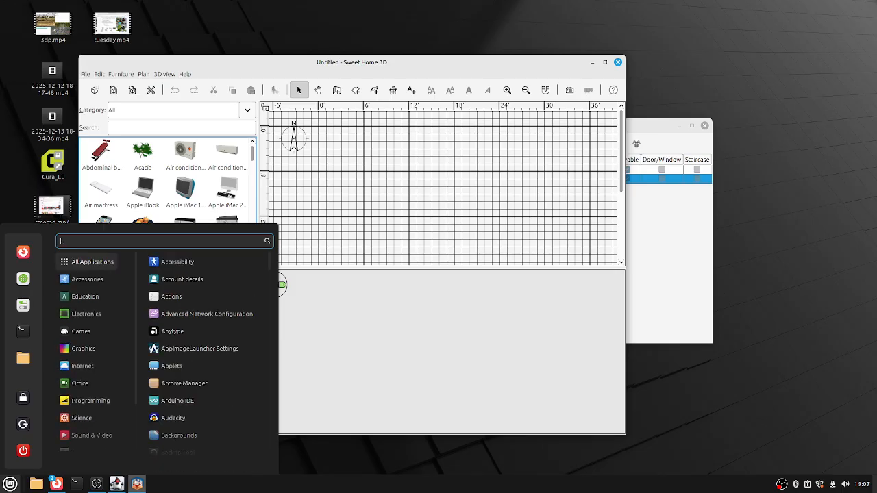
key("Down")
key("Down")
key("Down")
key("Down")
key("Down")
key("Down")
key("Down")
key("Down")
key("Down")
key("Down")
key("Down")
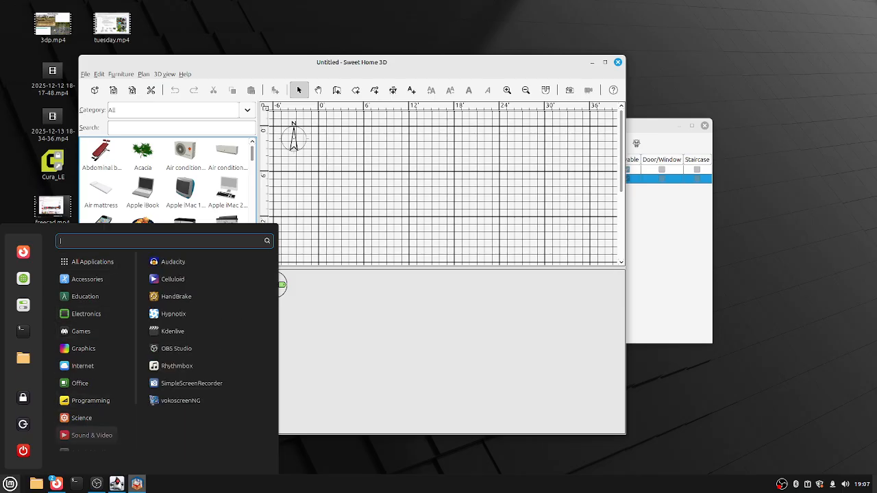
key("Escape")
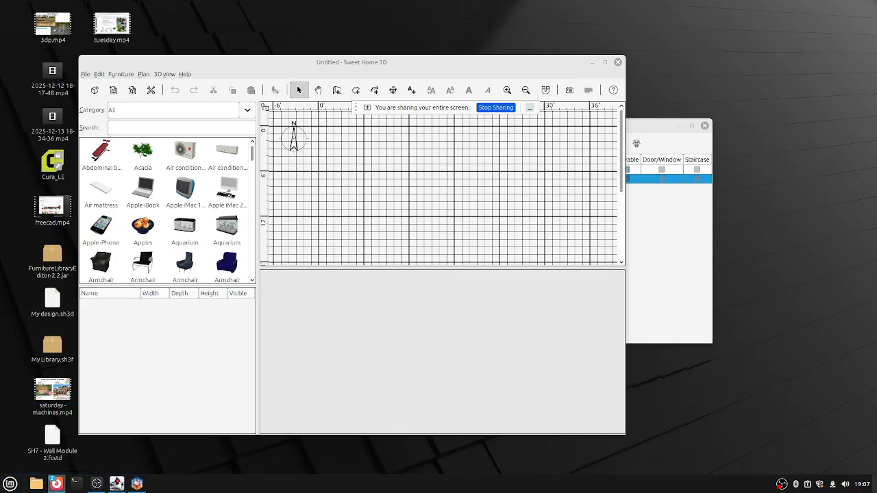
mouse_move(56, 484)
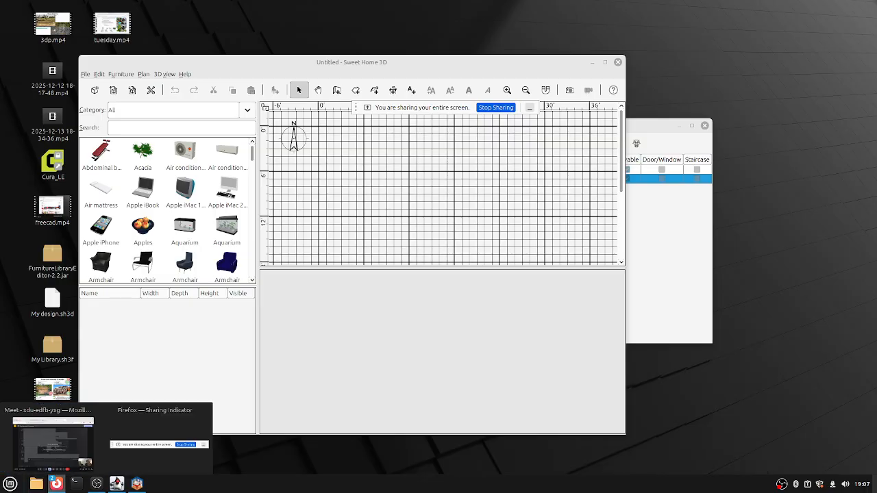
left_click(51, 438)
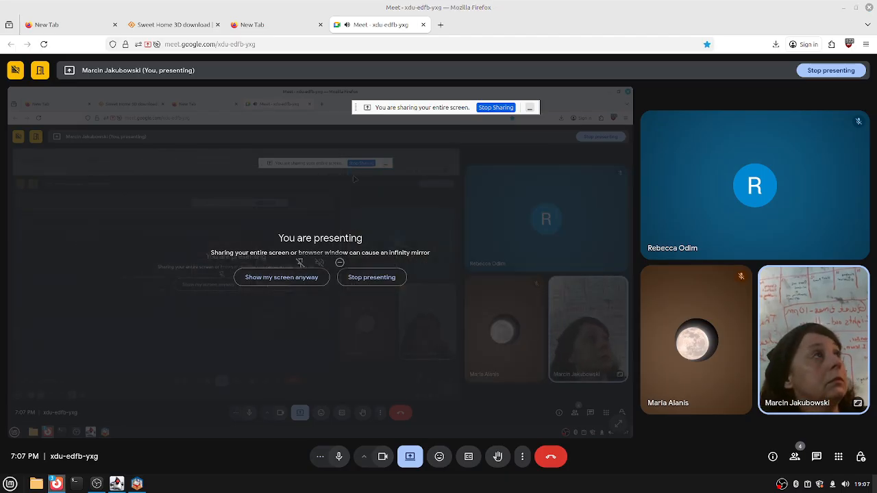
Open a new Firefox window and load the bookmarked log page on the Open Source Ecology wiki.
key("ctrl+n")
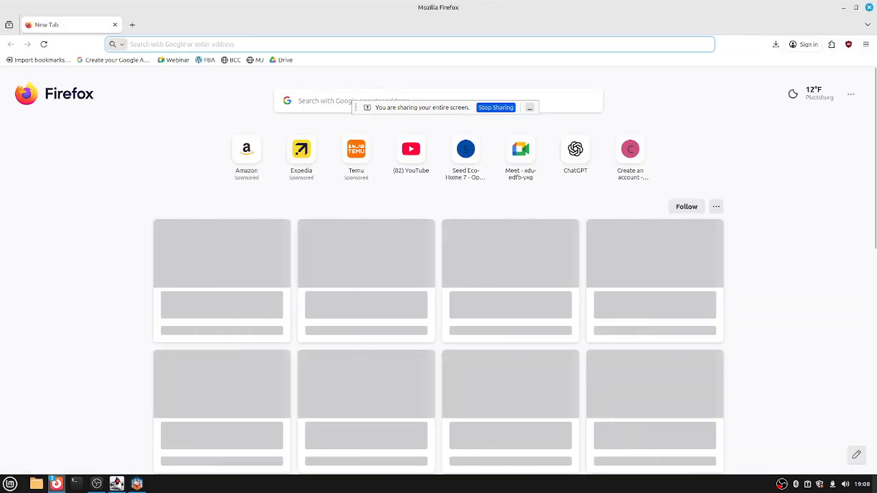
key("Down")
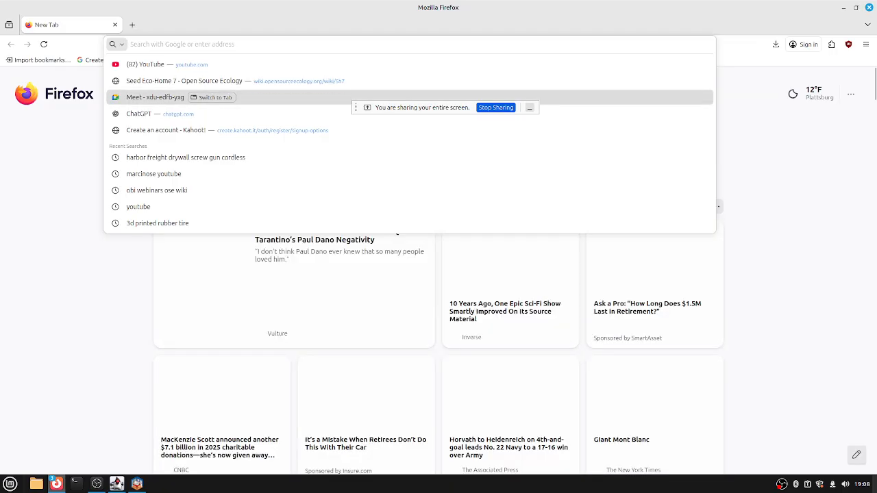
key("Escape")
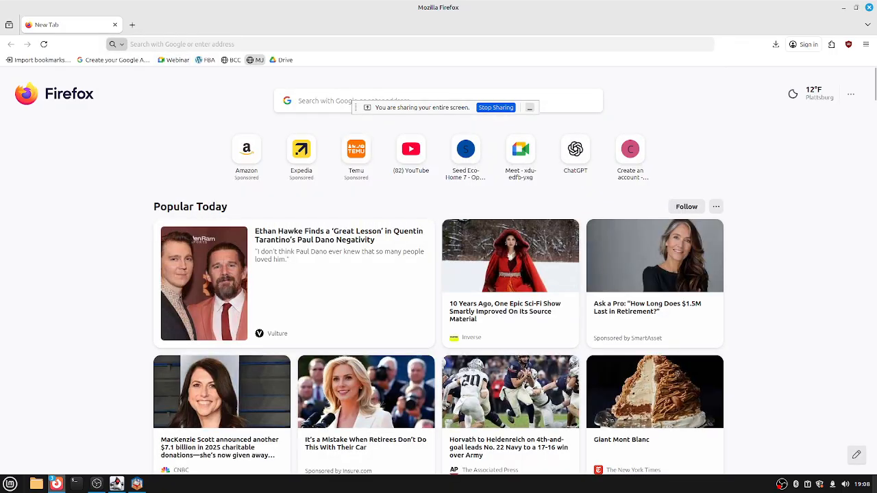
left_click(255, 60)
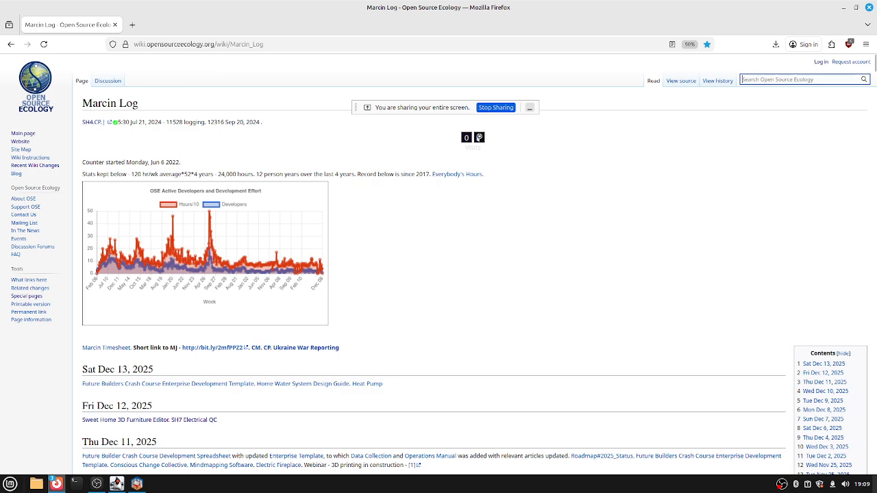
Search the wiki for 'sh7' and follow the Seed Eco-Home 7 3D CAD page's SH7-Assembly link into Drive.
type("sh7")
key("Return")
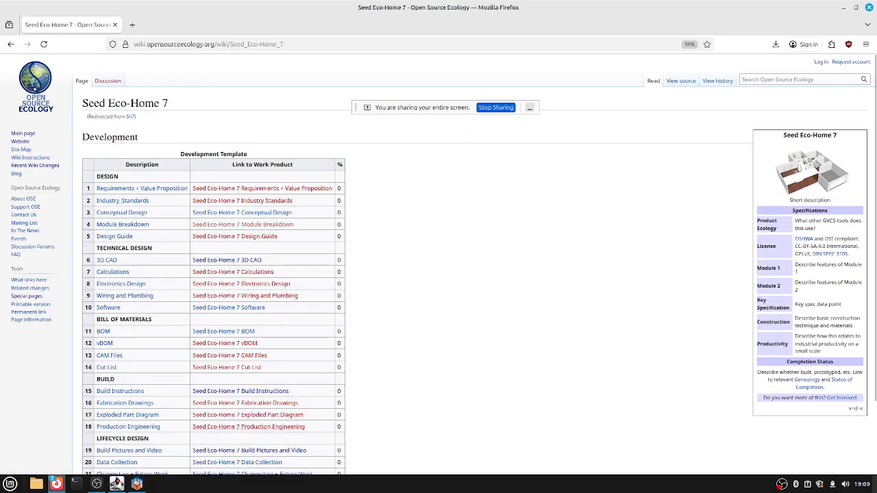
scroll(233, 271, "down", 2)
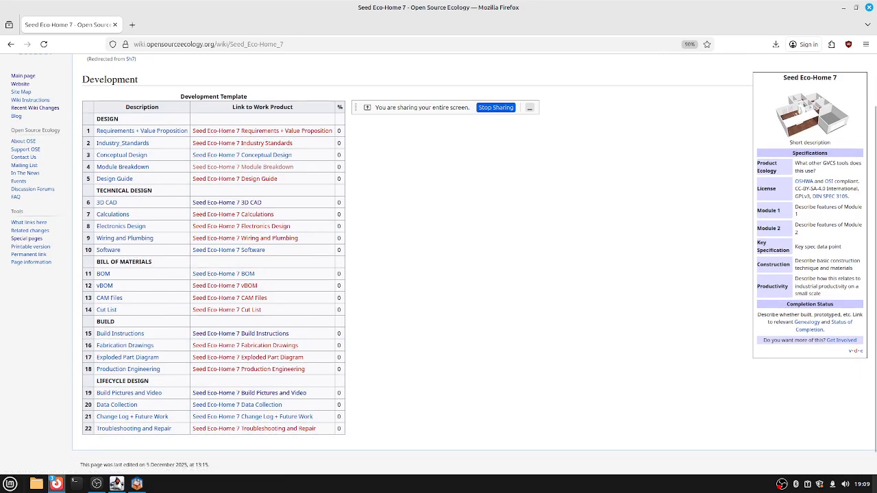
left_click(227, 202)
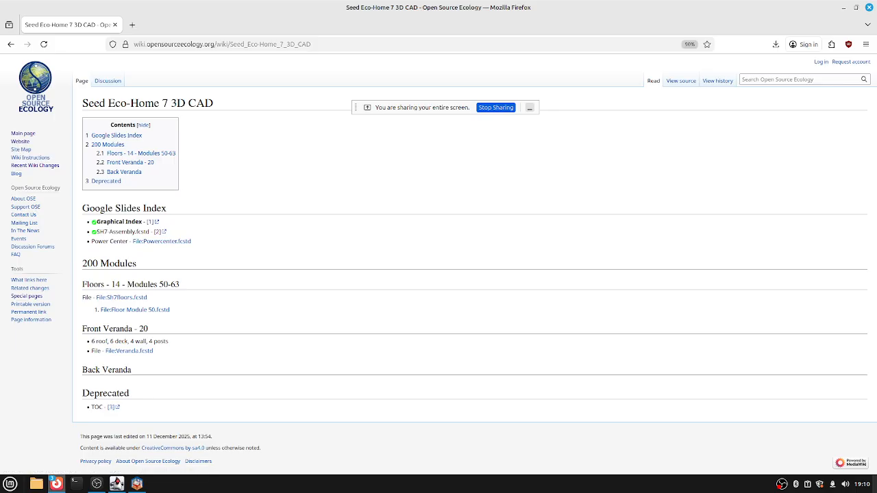
left_click(158, 231)
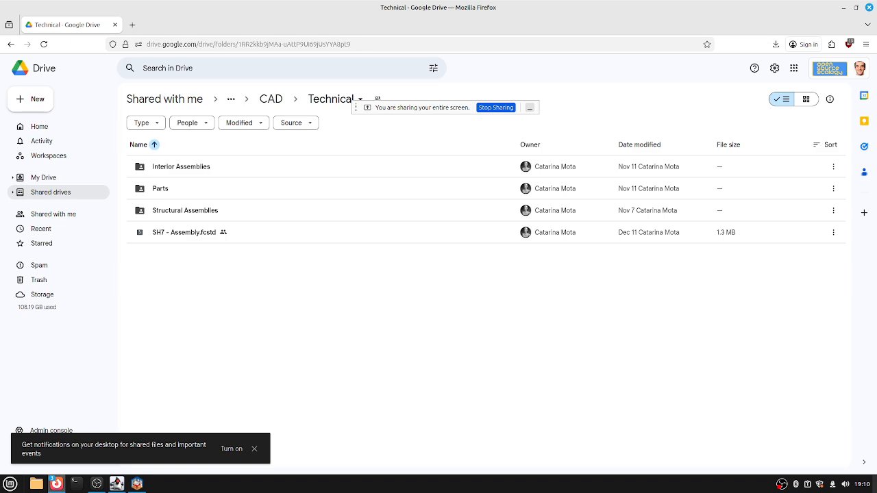
Open Google Drive's 'Shared with me' list and scroll through the shared files.
left_click(53, 214)
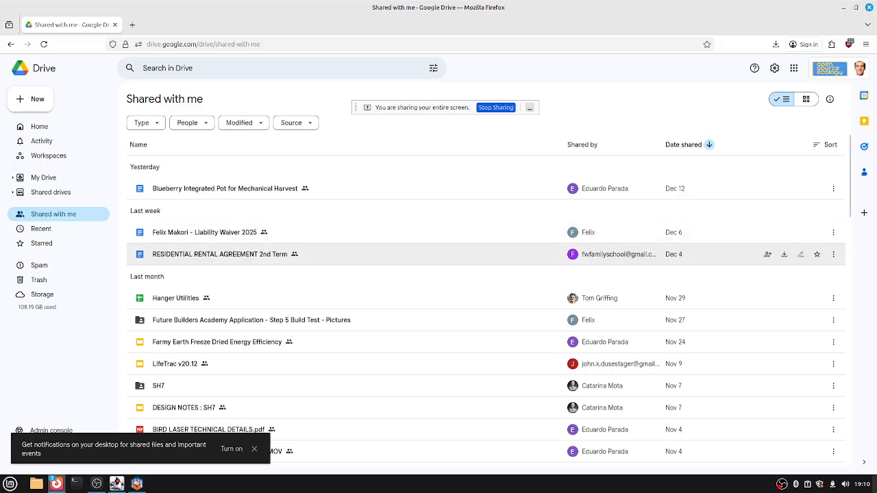
scroll(479, 260, "down", 3)
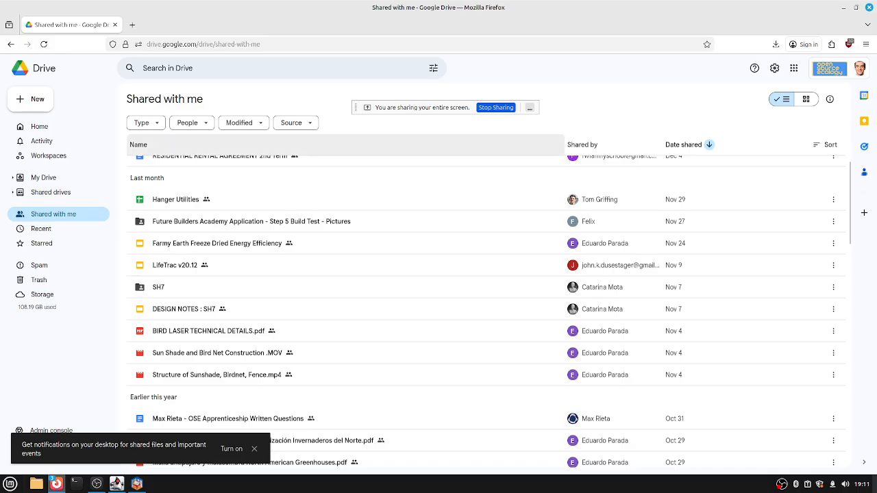
scroll(479, 300, "down", 2)
scroll(229, 343, "down", 5)
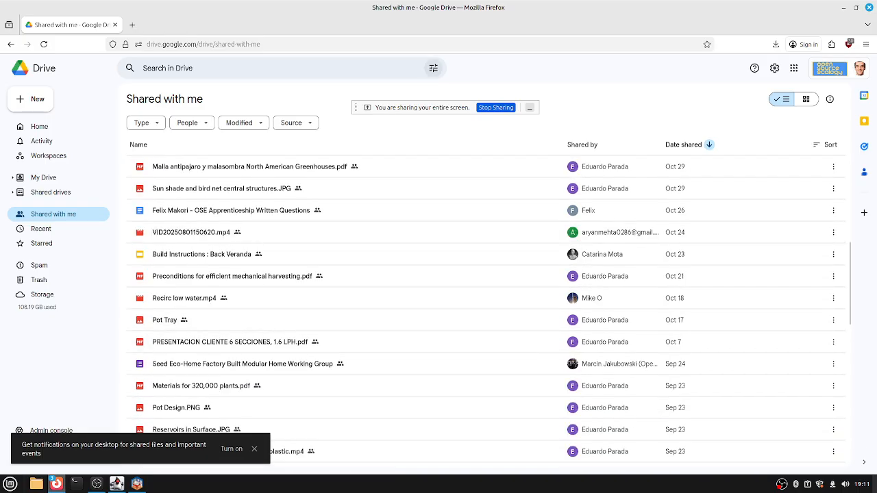
Search Drive for 'sh7', open the shared SH7 folder and select its CAD subfolder.
type("/")
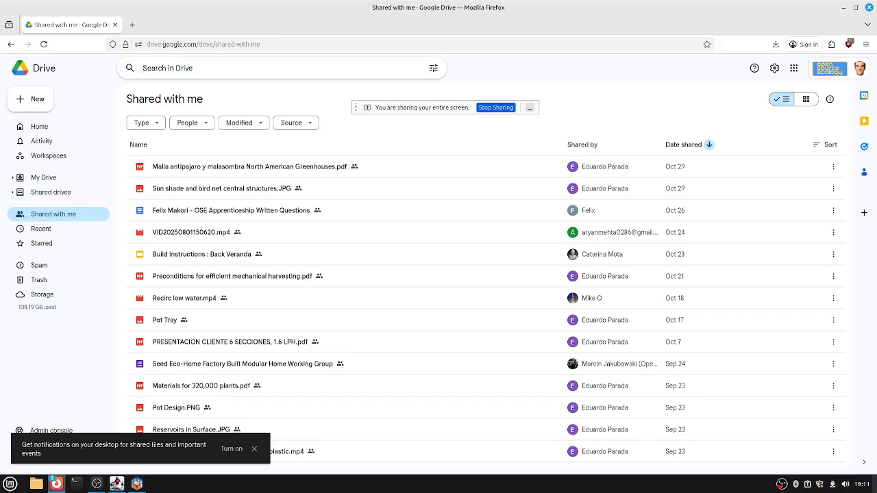
type("sh7")
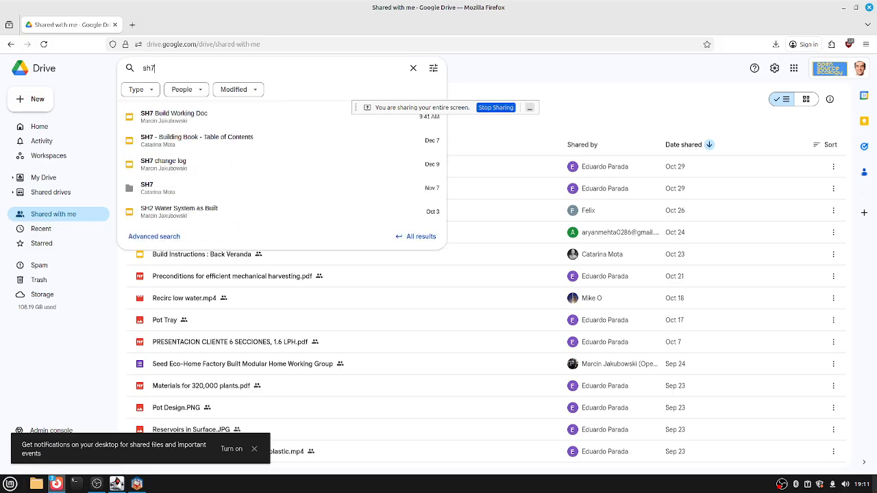
key("Return")
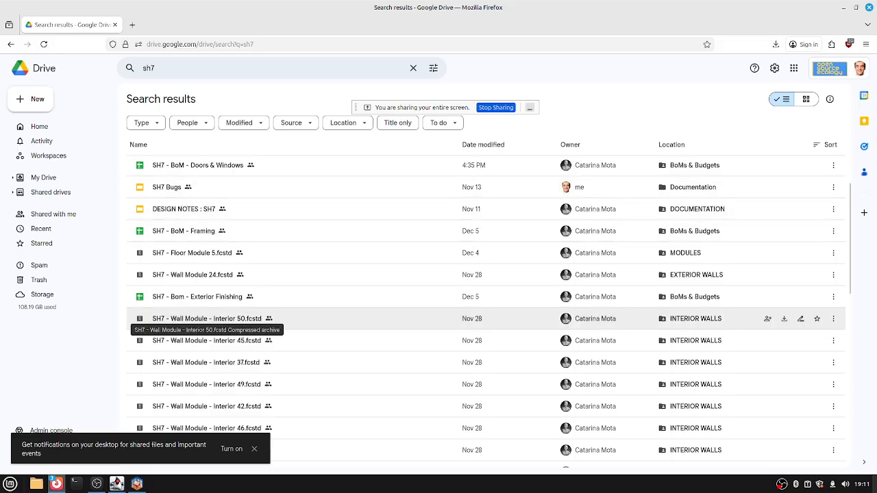
scroll(205, 321, "down", 10)
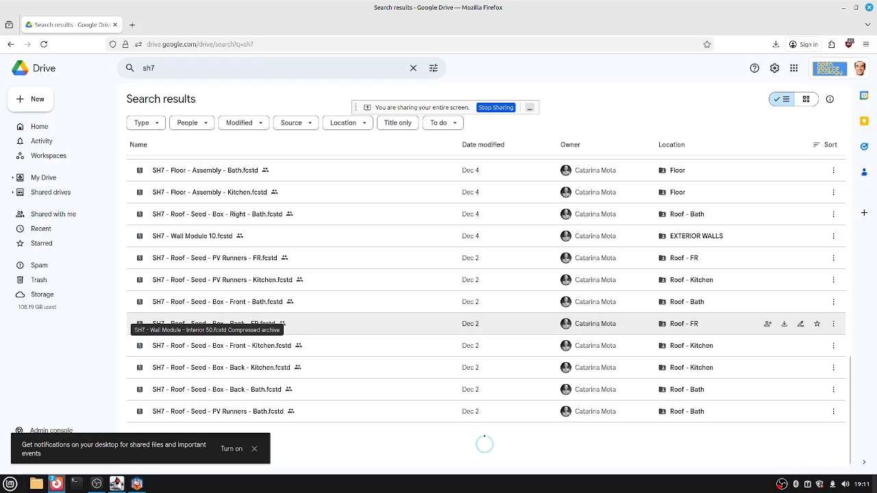
scroll(206, 322, "up", 10)
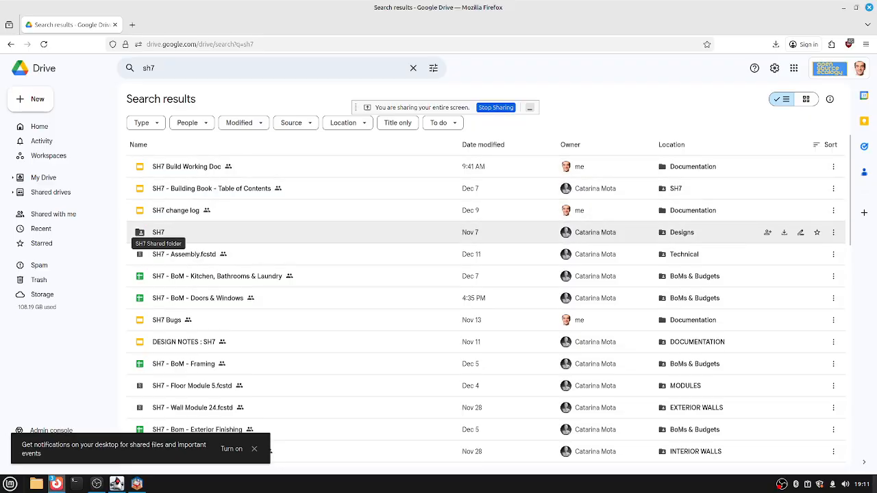
double_click(158, 232)
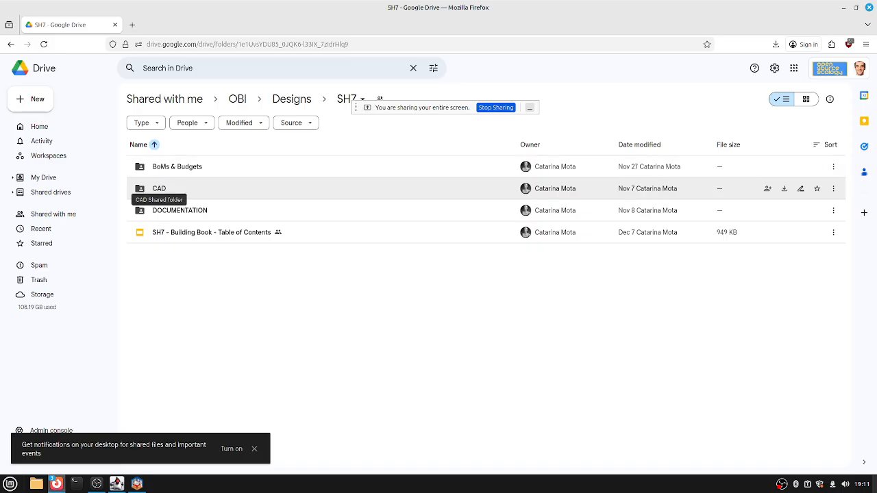
left_click(159, 189)
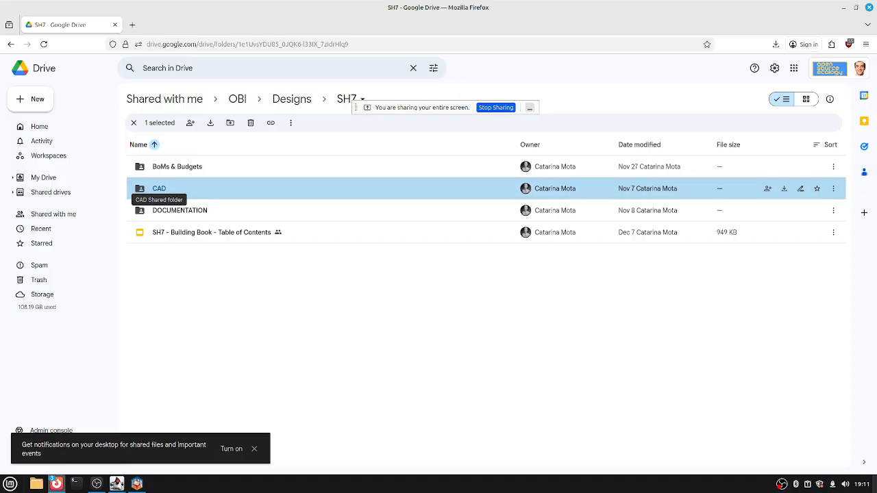
Open SH7's CAD folder, then its Conceptual folder holding the SEH7 - Conceptual -1-Story Home C.sh3d file.
double_click(159, 188)
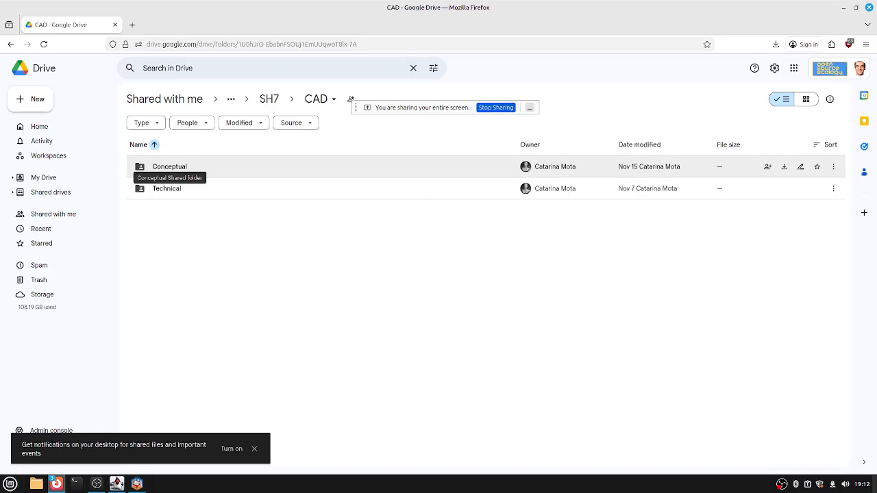
left_click(168, 167)
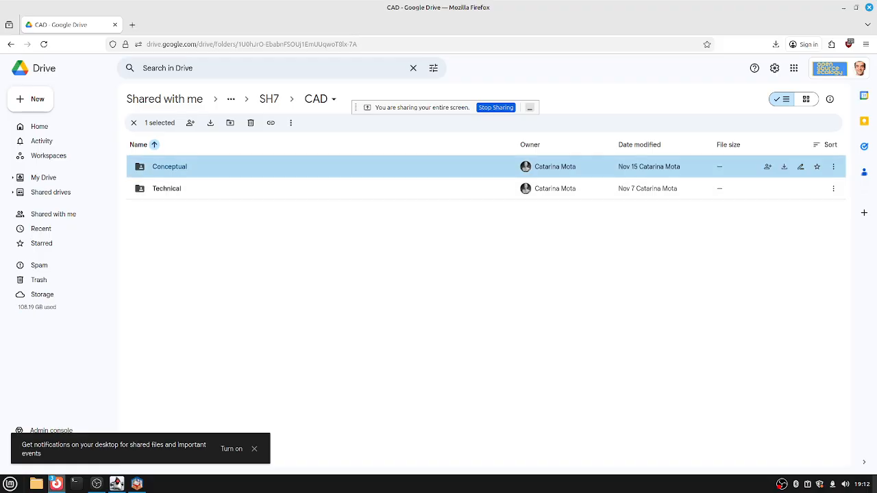
double_click(169, 167)
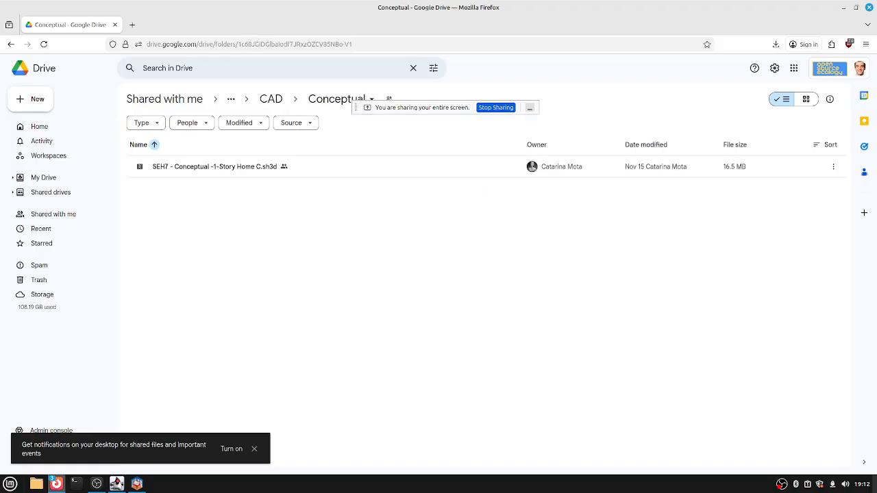
Download the 16.5 MB 'SEH7 - Conceptual -1-Story Home C.sh3d' file from its right-click menu.
left_click(172, 167)
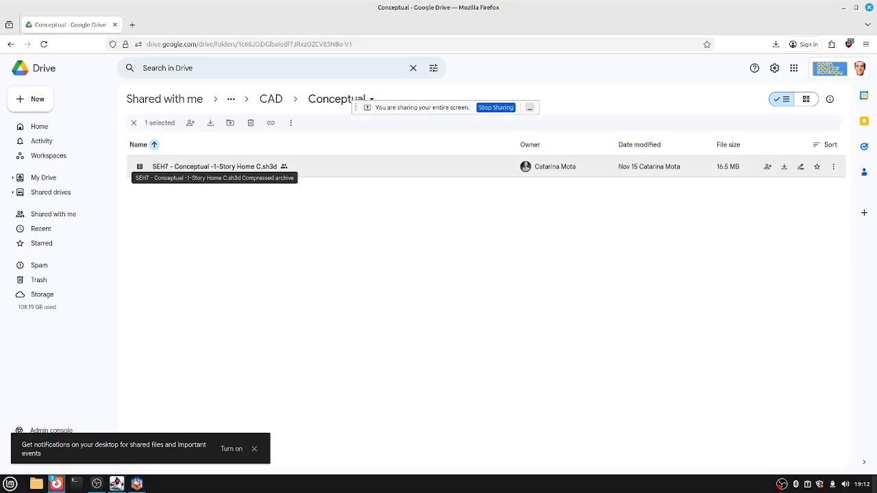
right_click(173, 167)
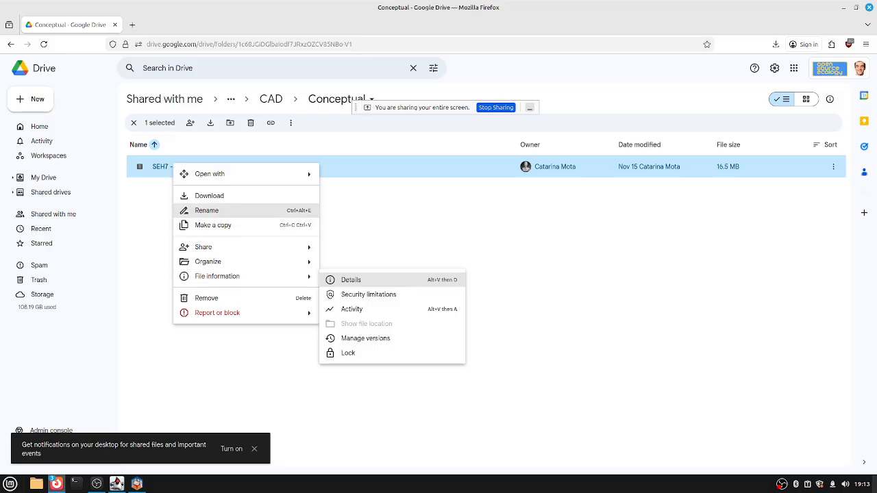
left_click(209, 195)
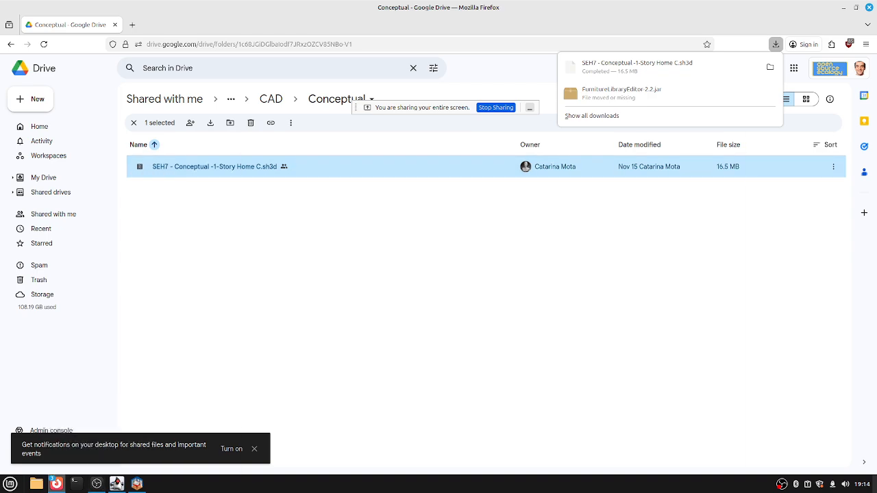
Minimize the Drive browser and video call windows to clear the desktop.
left_click(844, 7)
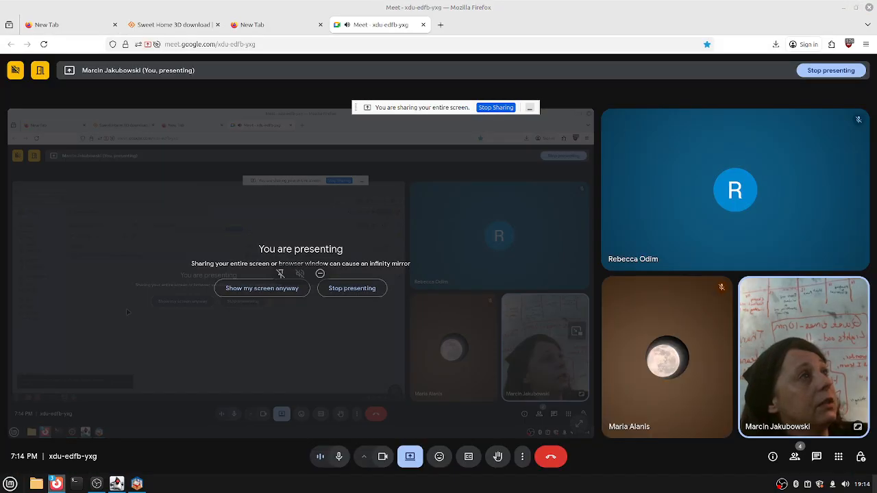
left_click(843, 7)
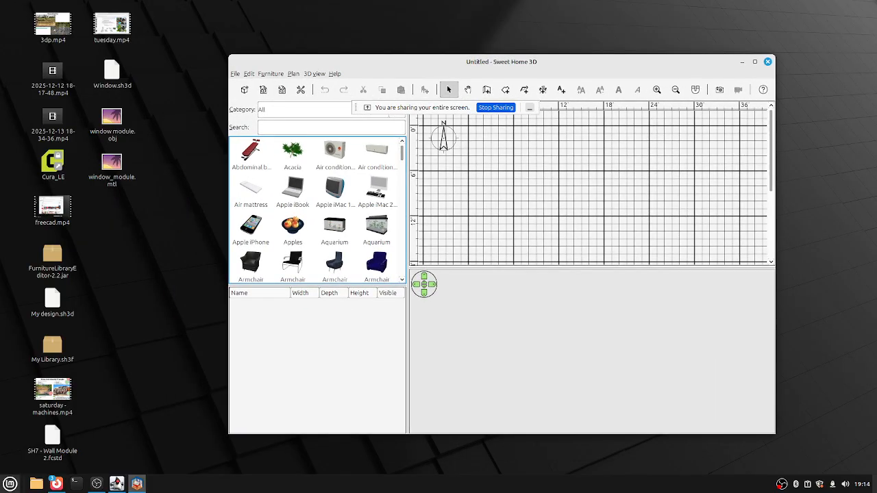
left_click(10, 484)
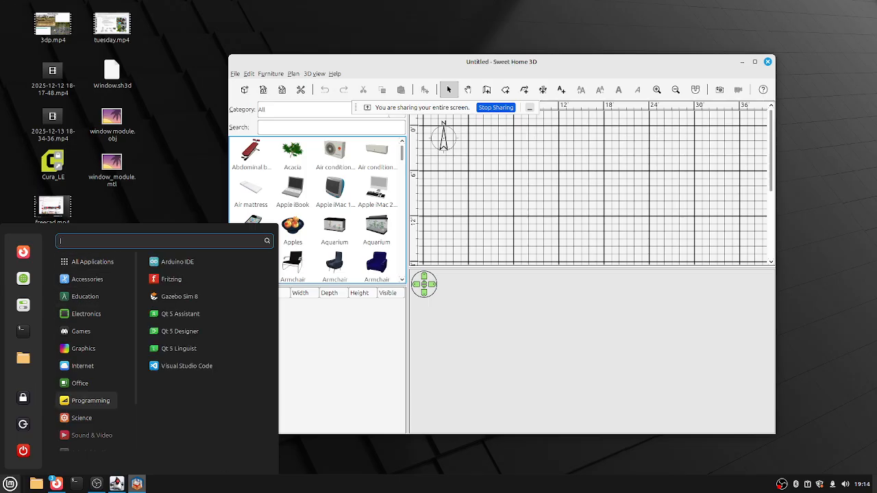
key("Escape")
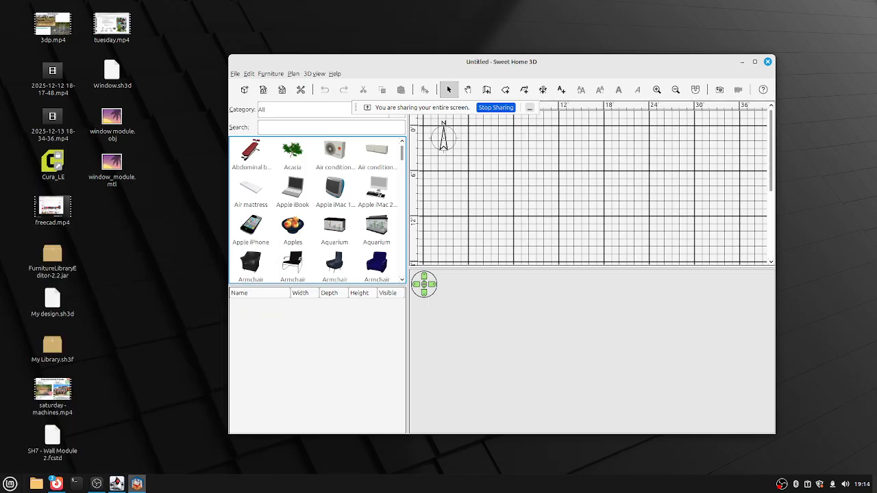
Open the downloaded SEH7 .sh3d file from the Downloads folder with Sweet Home 3D.
left_click(36, 484)
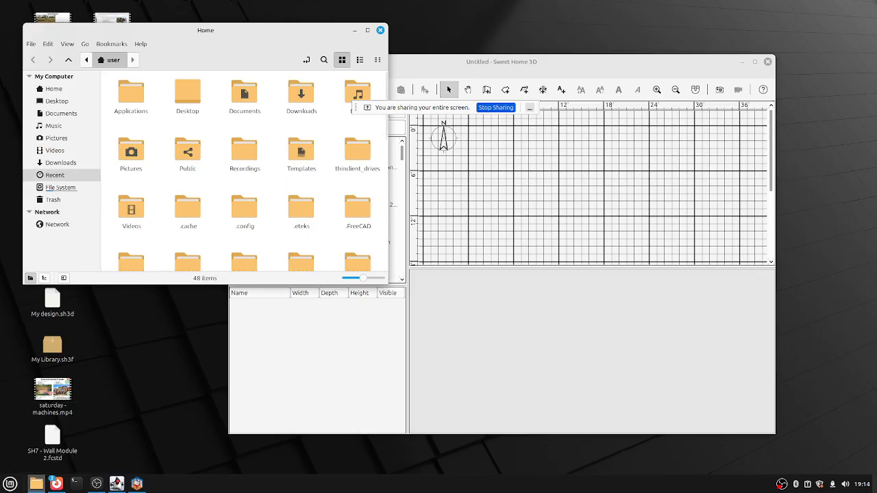
left_click(60, 162)
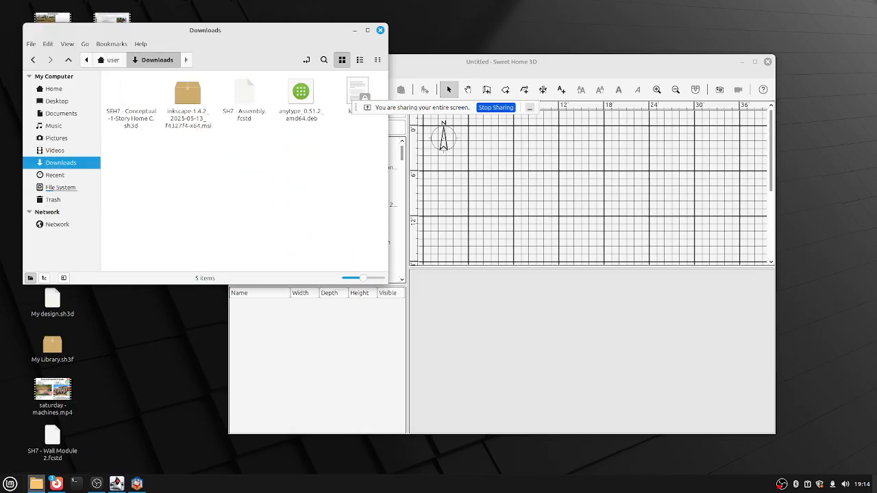
right_click(137, 94)
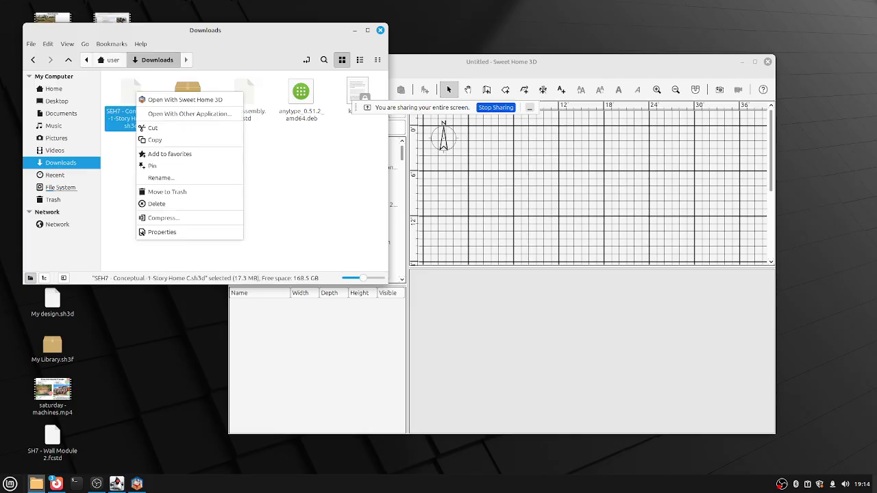
left_click(180, 99)
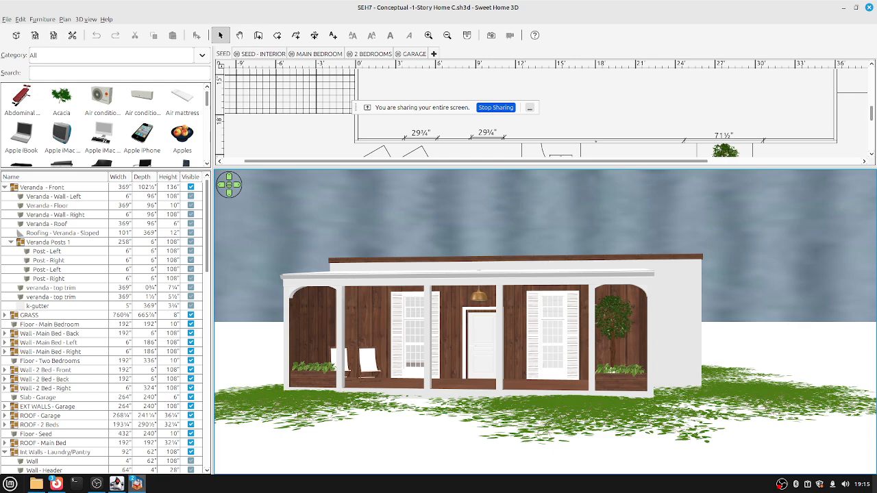
Zoom and orbit the 3D view to an elevated aerial angle looking down on the house's flat roof.
left_click(616, 89)
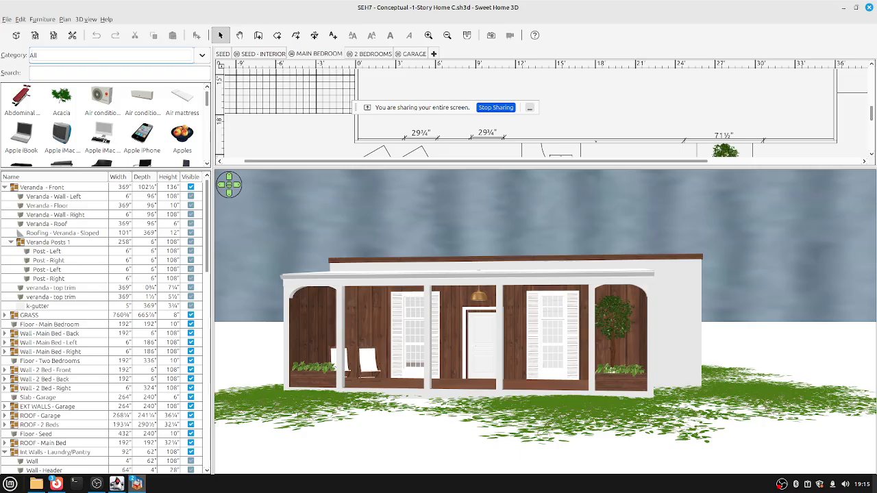
scroll(546, 322, "up", 2)
left_click_drag(548, 322, 527, 173)
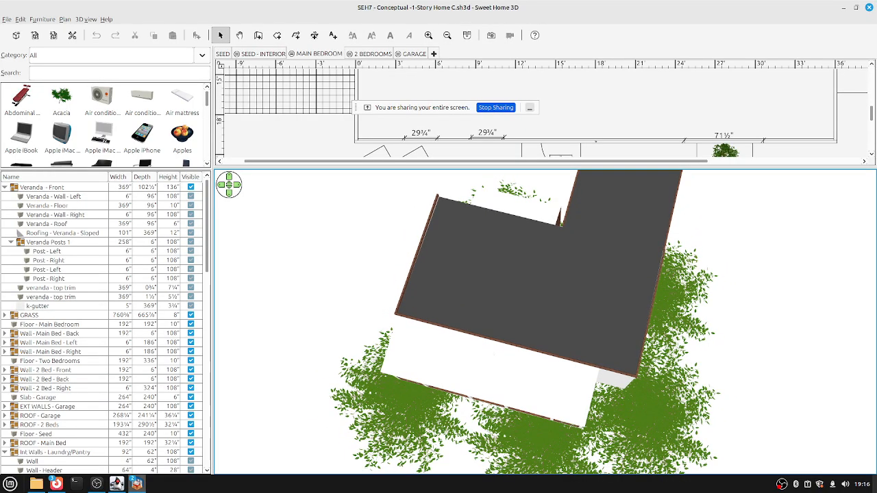
scroll(109, 329, "down", 9)
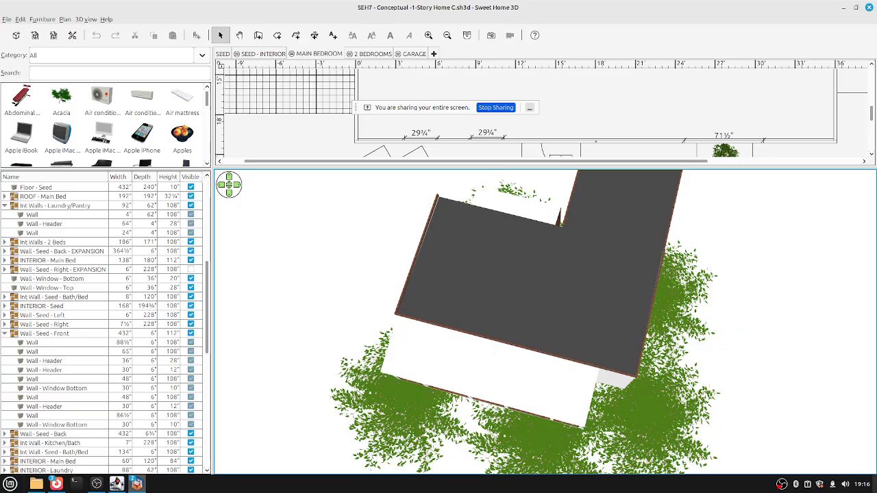
Hide the ROOF - Seed roof in the furniture list, leaving the window shutter visible.
scroll(109, 329, "down", 3)
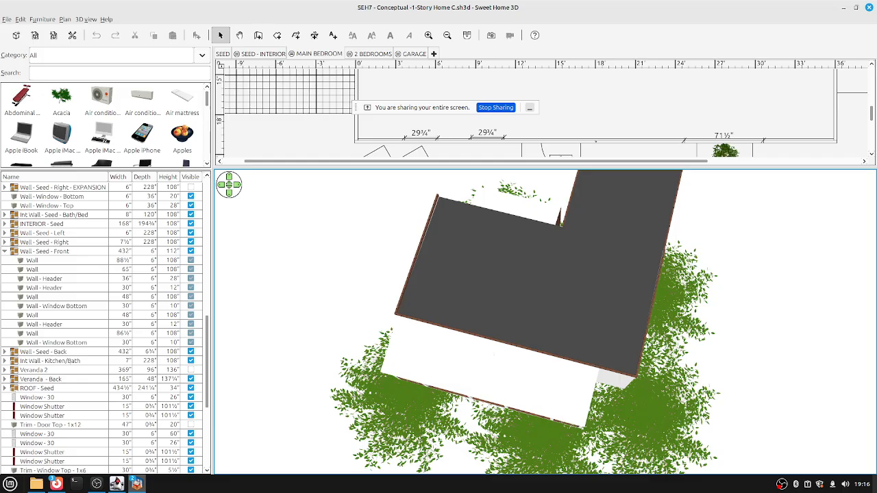
scroll(103, 322, "down", 3)
left_click(191, 379)
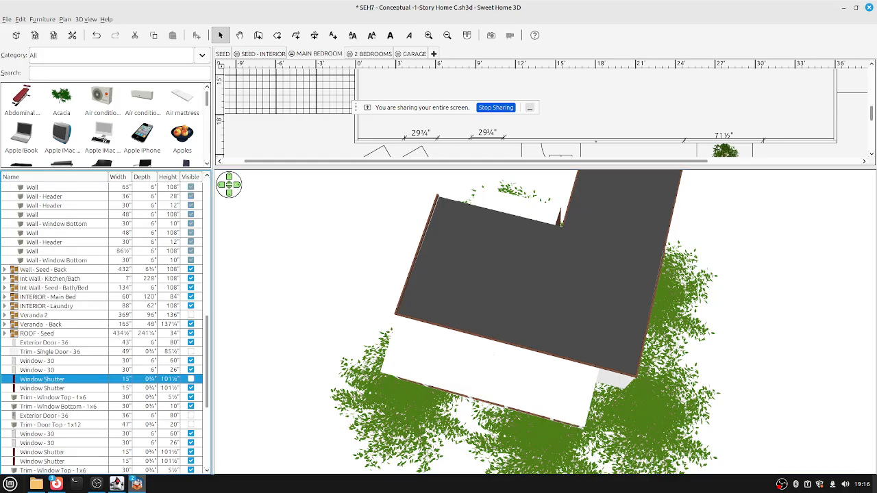
left_click(191, 379)
left_click(190, 333)
left_click(190, 333)
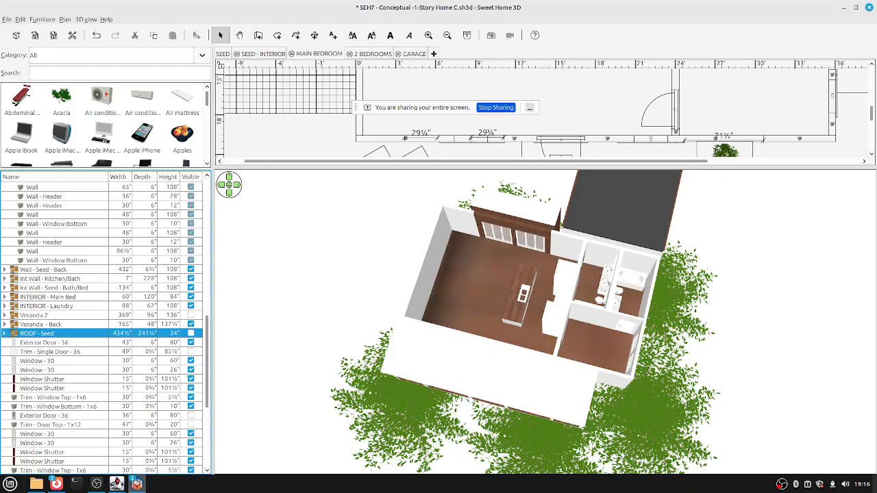
Collapse the Wall - Seed - Front group, keep Floor - Seed visible, and hide the ROOF - Main Bed roof.
scroll(105, 329, "down", 1)
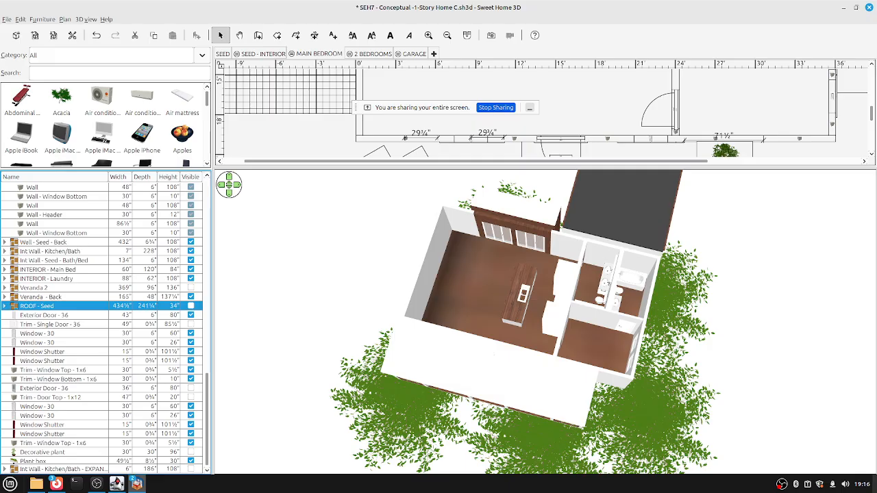
scroll(105, 329, "up", 2)
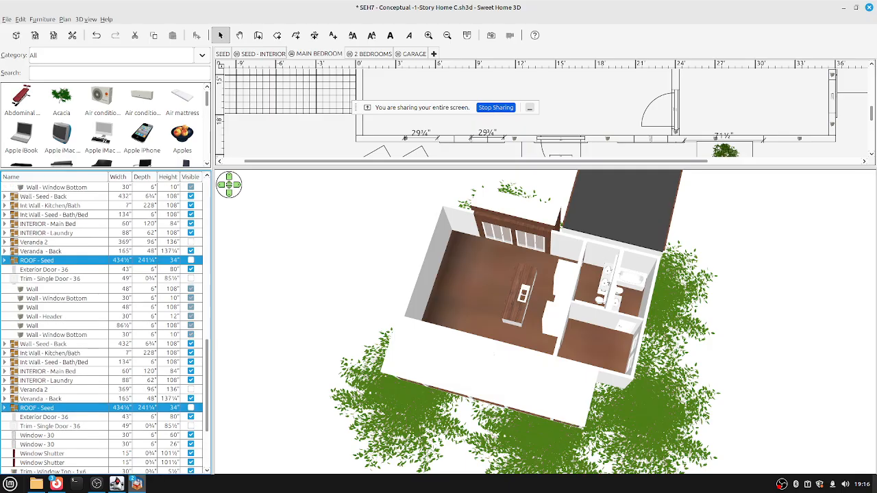
scroll(103, 329, "up", 4)
scroll(103, 329, "up", 4)
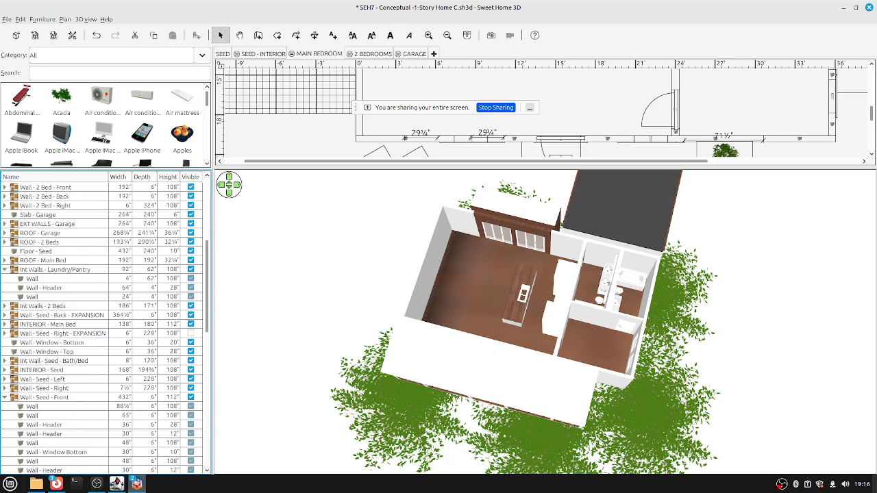
left_click(44, 397)
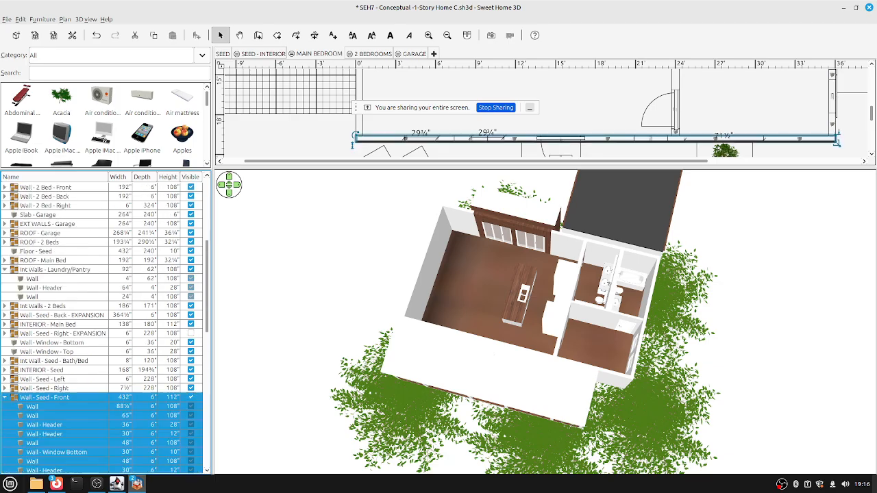
left_click(5, 398)
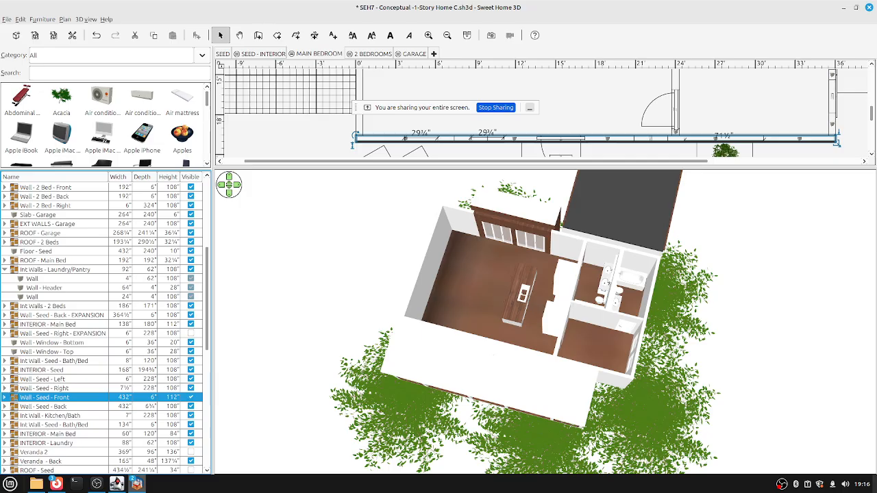
left_click(190, 250)
left_click(191, 251)
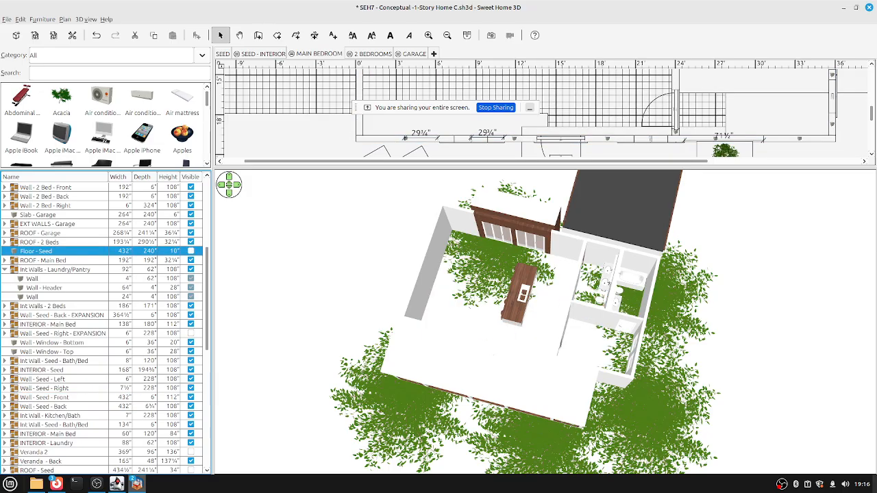
left_click(191, 251)
left_click(190, 260)
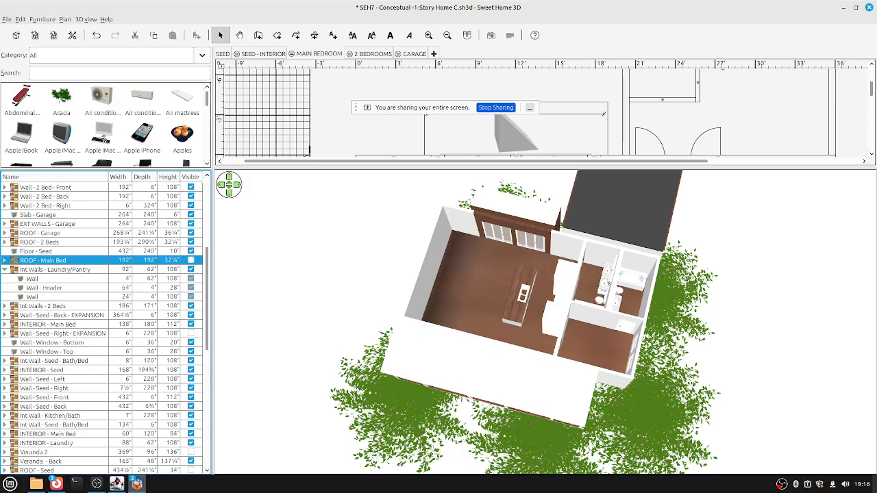
left_click(191, 261)
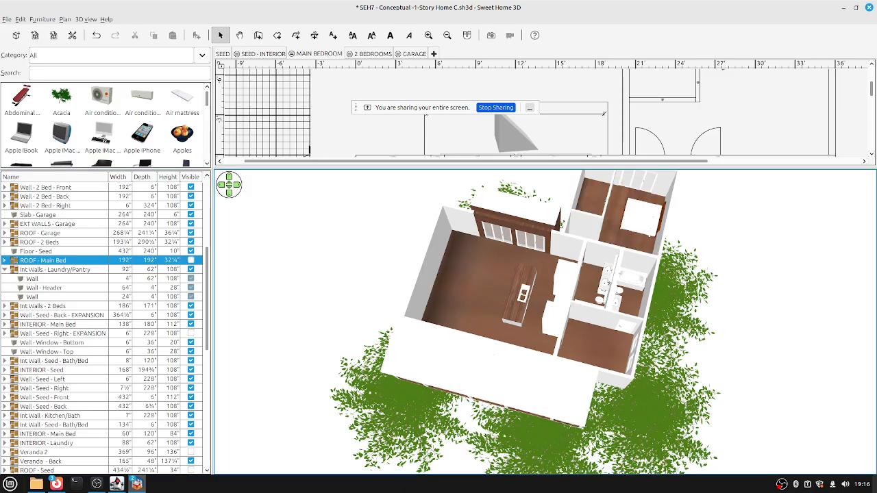
Hide the ROOF - Garage and ROOF - 2 Beds roofs while turning the aerial view around the house.
left_click_drag(466, 219, 424, 219)
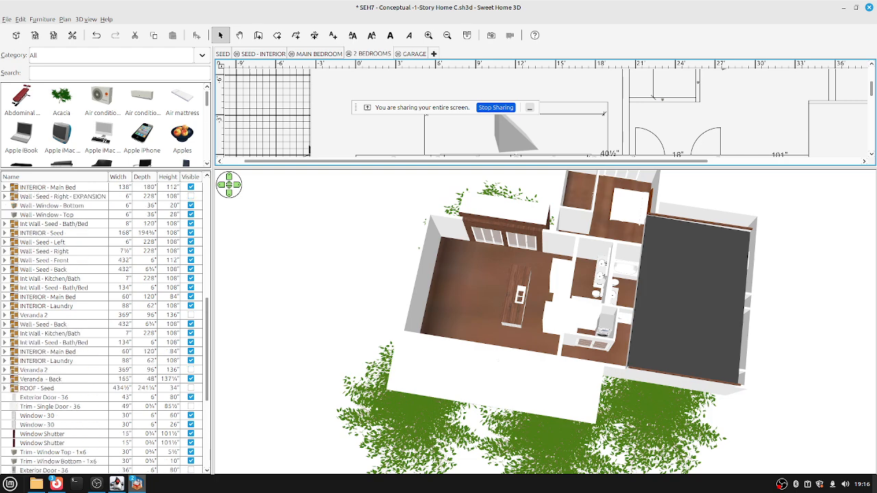
scroll(102, 322, "up", 10)
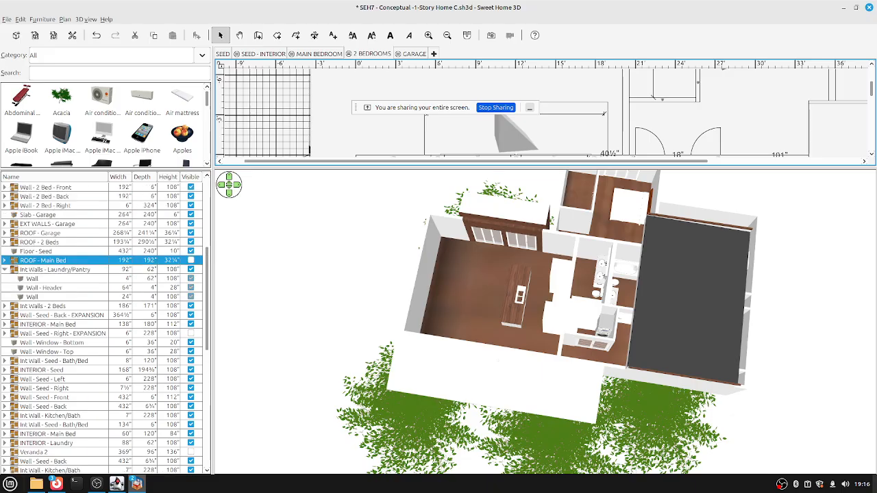
left_click(43, 397)
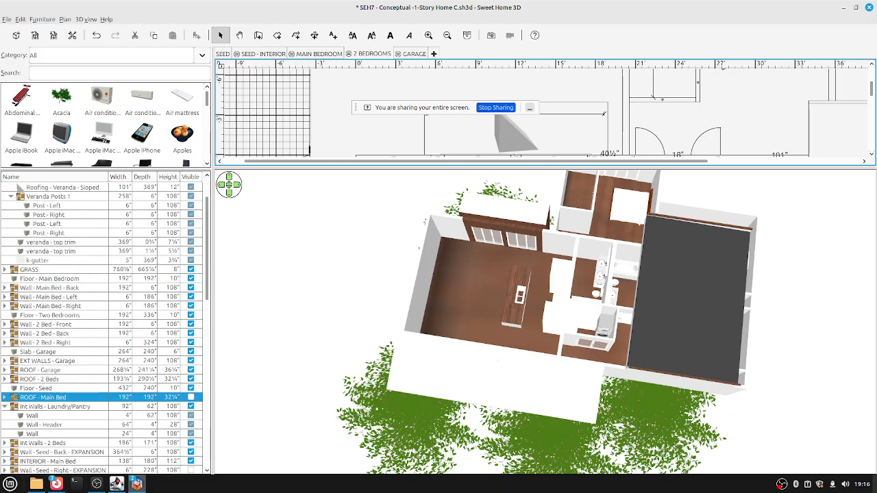
left_click(39, 370)
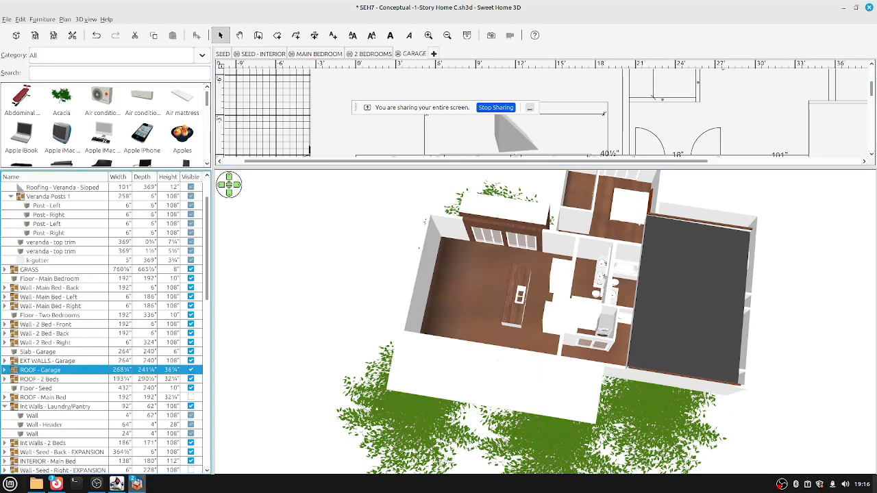
left_click(191, 370)
left_click(39, 379)
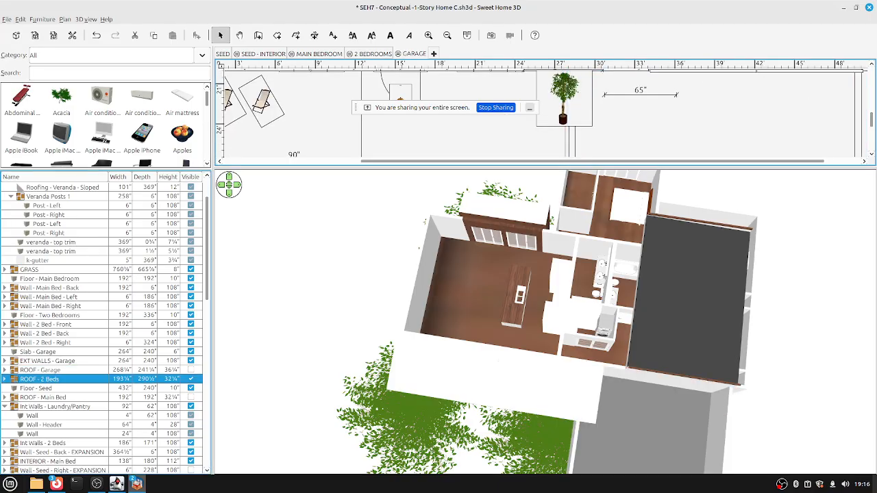
left_click(191, 379)
key("Left")
key("Left")
key("Left")
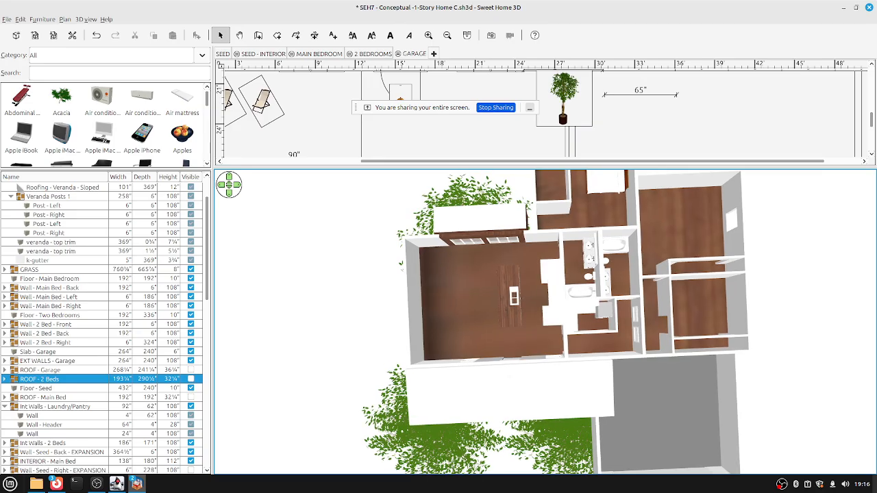
key("Left")
key("Left")
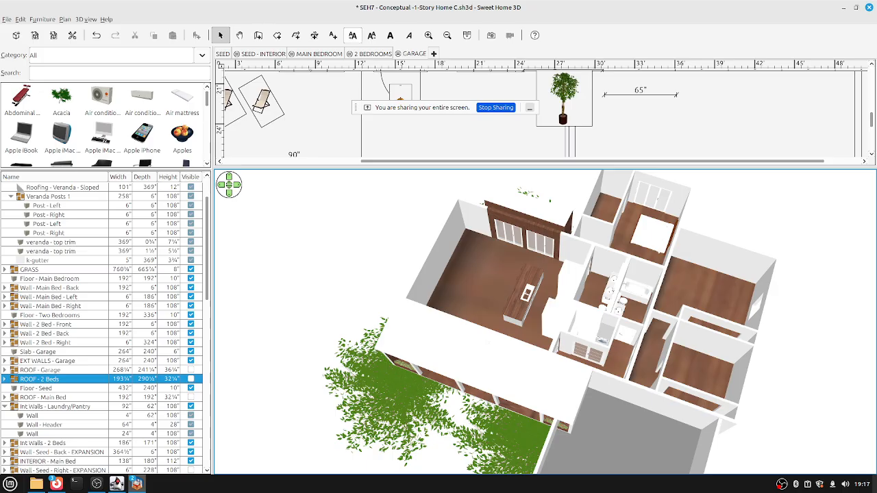
Undo the last two changes to see the SEED level, then step up through the 2 BEDROOMS and GARAGE levels.
key("ctrl+z")
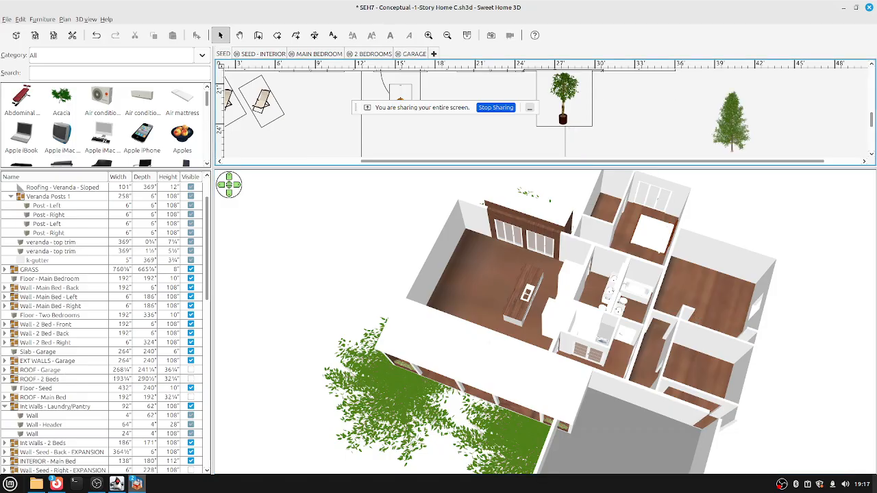
key("ctrl+z")
key("ctrl+z")
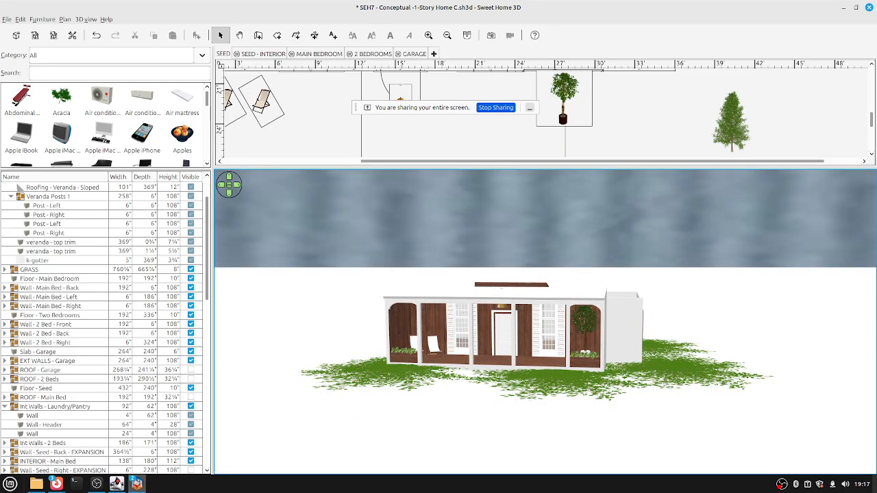
key("Up")
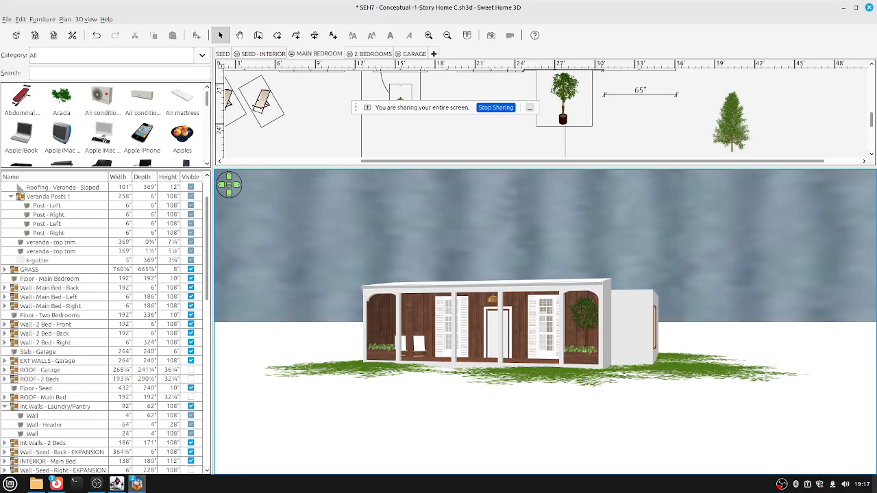
key("ctrl+shift+a")
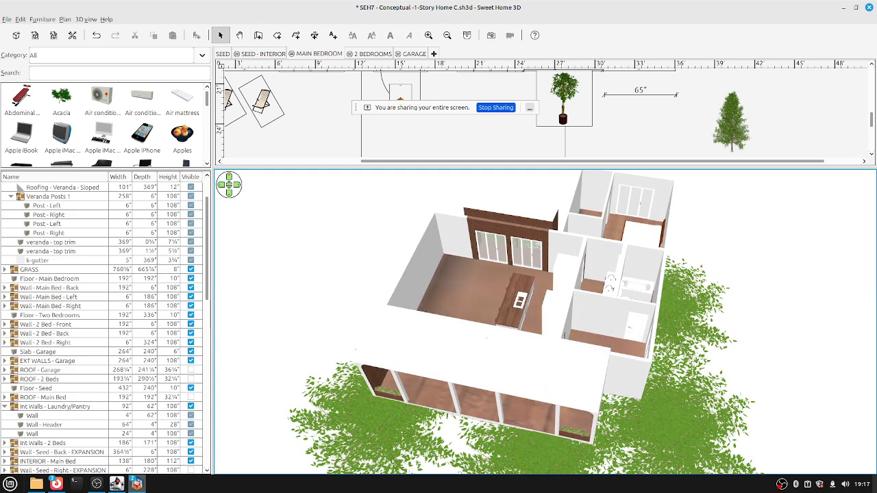
key("ctrl+Page_Down")
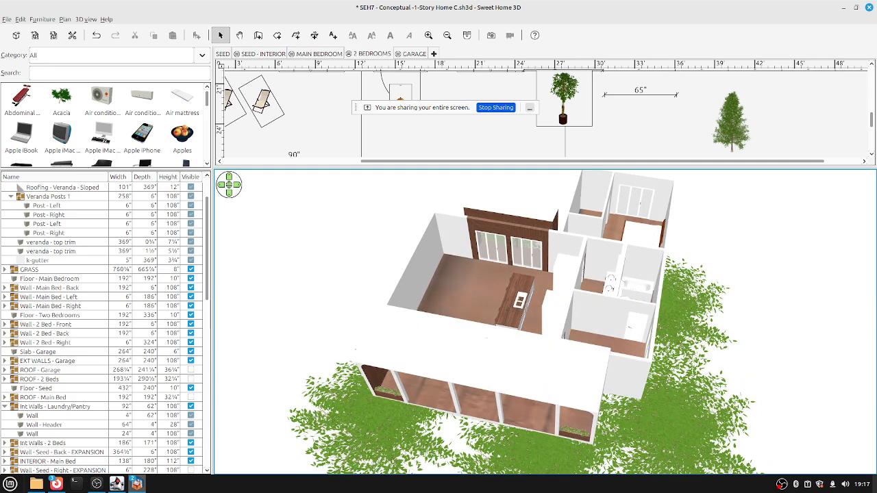
key("ctrl+Page_Down")
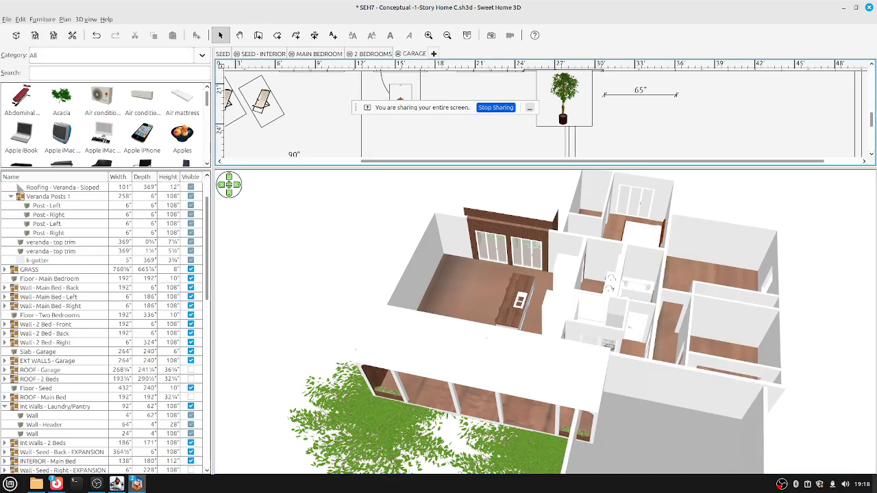
scroll(545, 322, "down", 5)
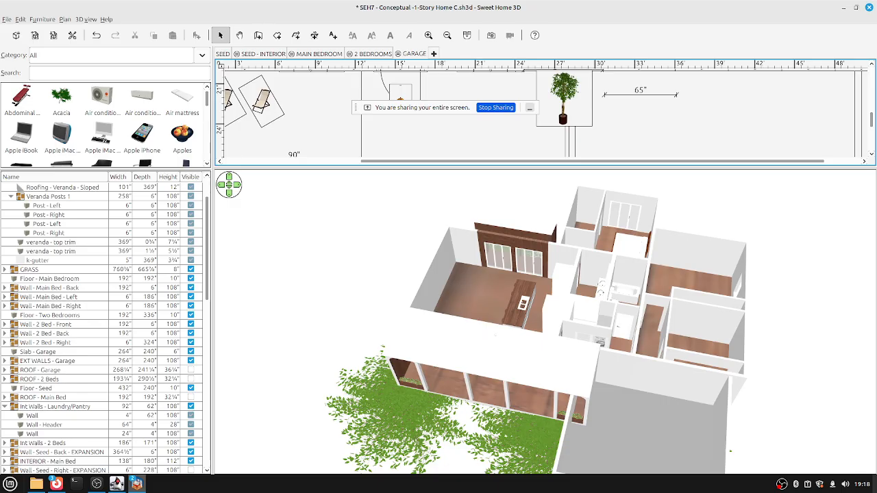
scroll(545, 321, "down", 2)
scroll(545, 332, "down", 1)
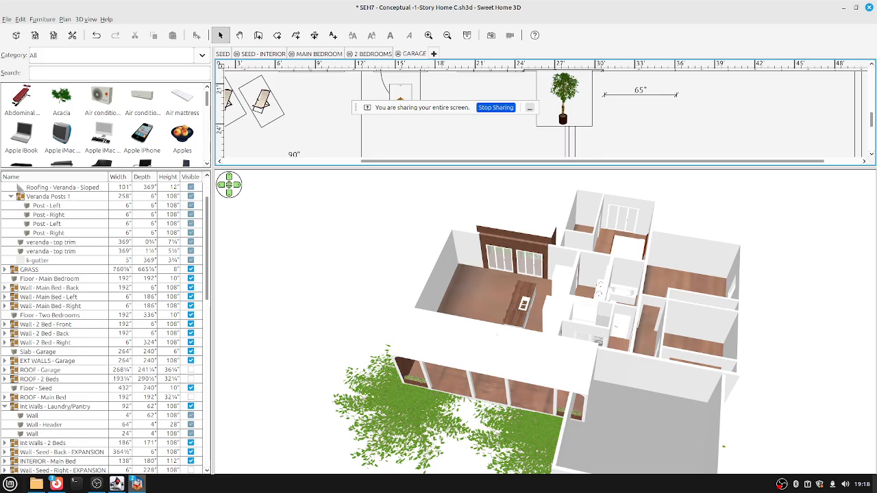
Switch to the MAIN BEDROOM level, tilt the 3D view higher, and select Floor - Main Bedroom.
left_click(318, 54)
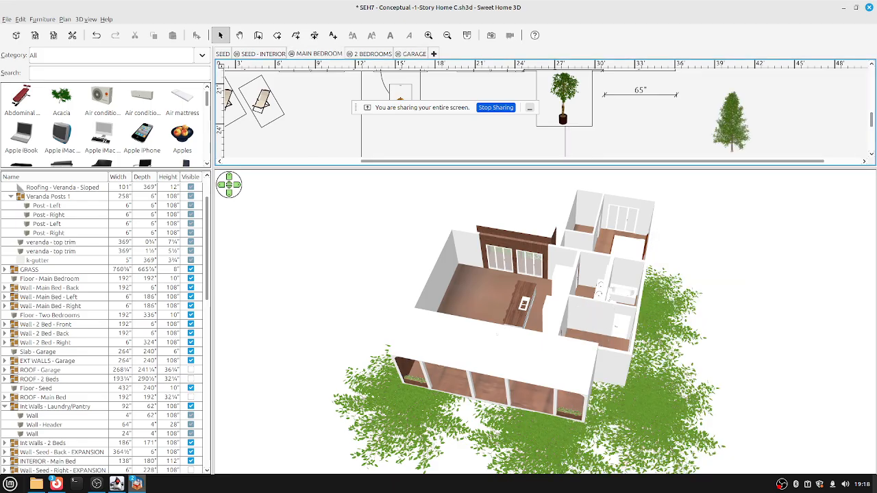
left_click_drag(546, 322, 479, 322)
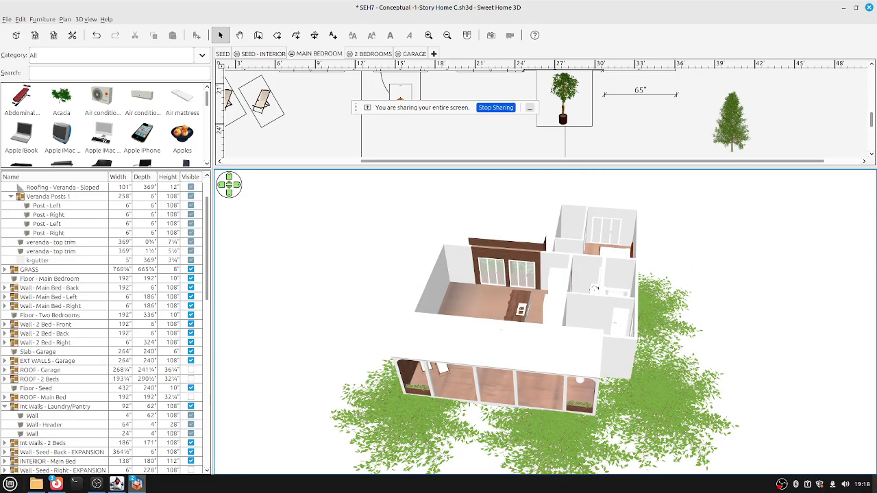
left_click(49, 278)
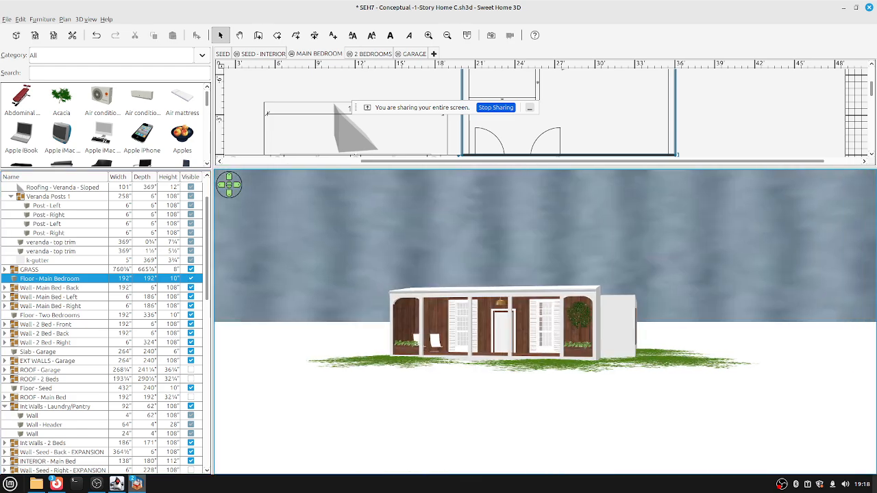
Orbit the aerial camera around the house and tilt it toward a top-down angle.
key("Left")
key("Left")
key("Left")
key("Left")
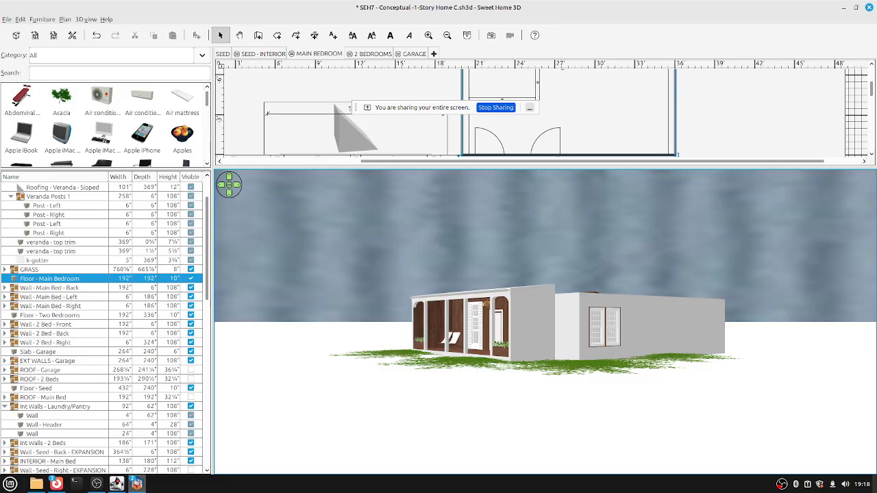
key("Left")
key("Left")
key("Page_Up")
key("Page_Up")
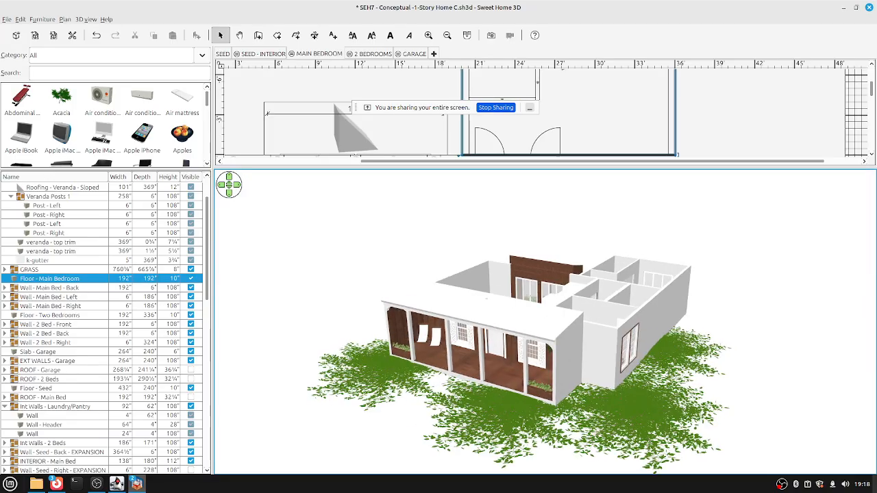
key("Left")
key("Page_Up")
key("Page_Up")
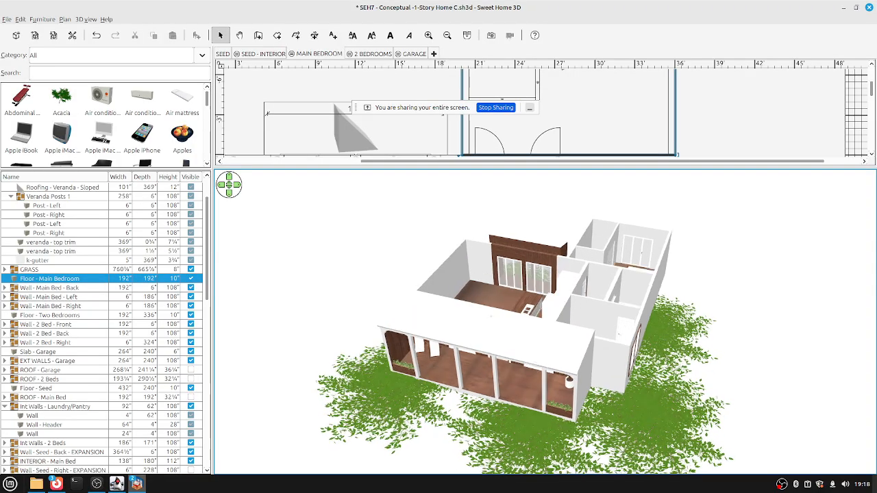
key("Left")
key("Left")
key("Left")
key("Page_Up")
key("Page_Up")
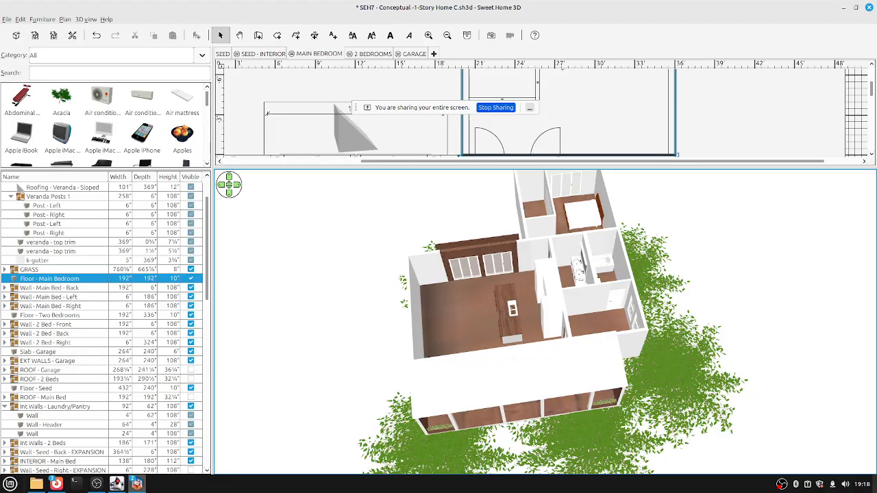
key("Left")
key("Left")
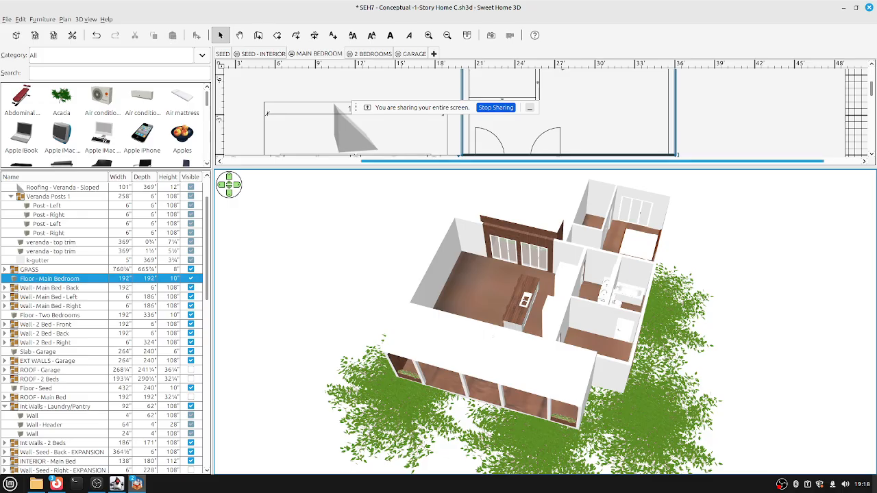
scroll(541, 113, "right", 1)
Enlarge the plan and move the Bath 2 bathtub out to the right of the house.
left_click_drag(548, 166, 548, 354)
left_click(627, 229)
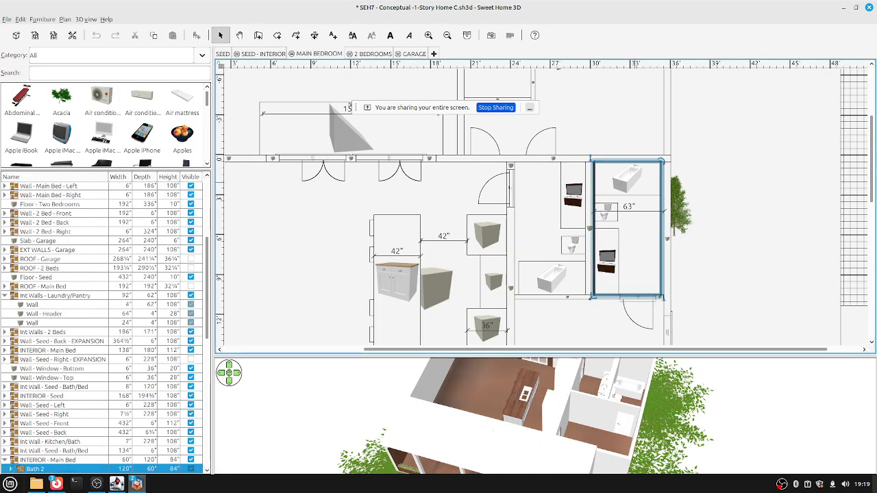
left_click(627, 180)
left_click_drag(627, 179, 766, 199)
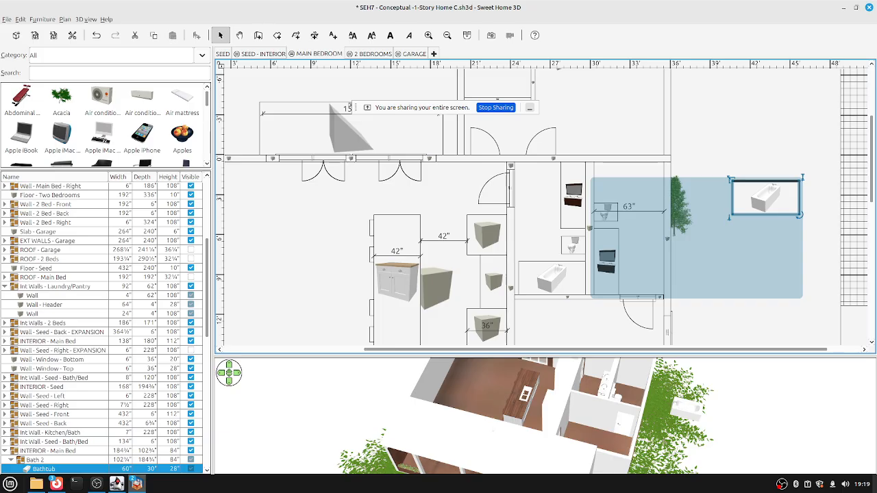
Enlarge the 3D view again and switch it to the eye-level virtual visit.
left_click_drag(548, 355, 548, 170)
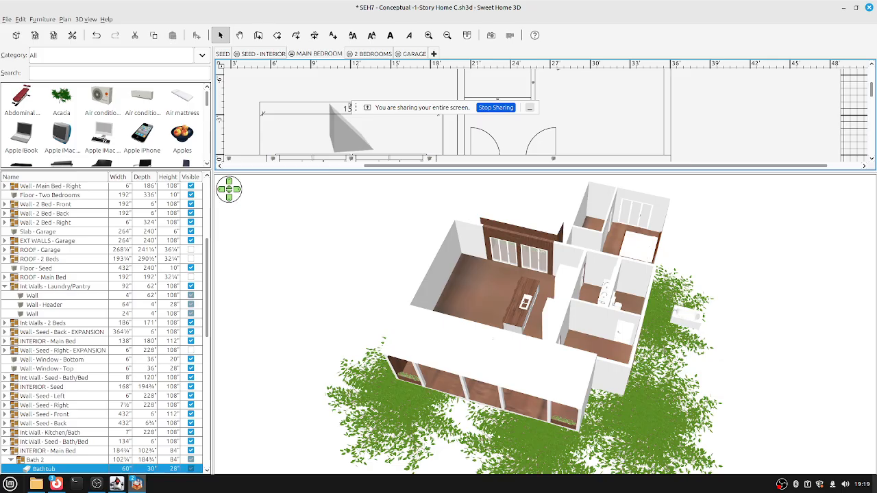
left_click(545, 324)
key("ctrl+shift+v")
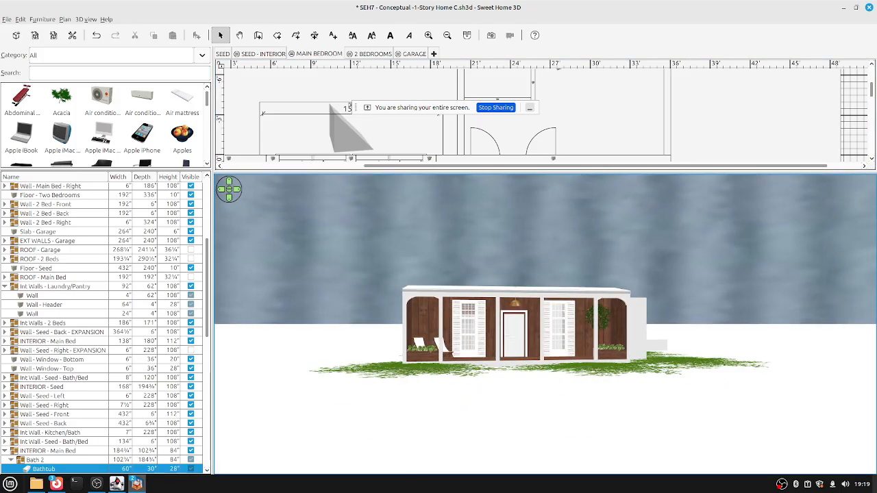
Walk the eye-level viewpoint closer to the house front and bring up the 3D view menu.
key("Up")
key("Up")
key("Up")
key("Up")
key("Up")
key("Up")
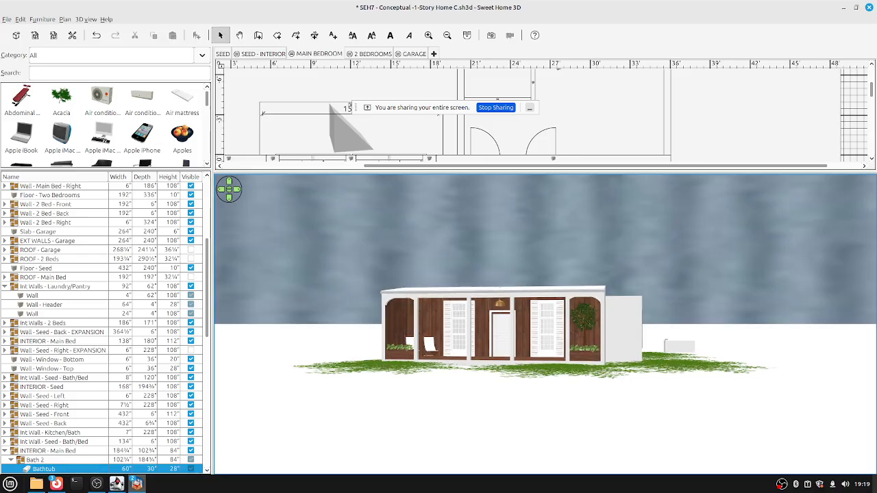
key("Up")
key("Up")
key("Up")
key("Up")
key("Up")
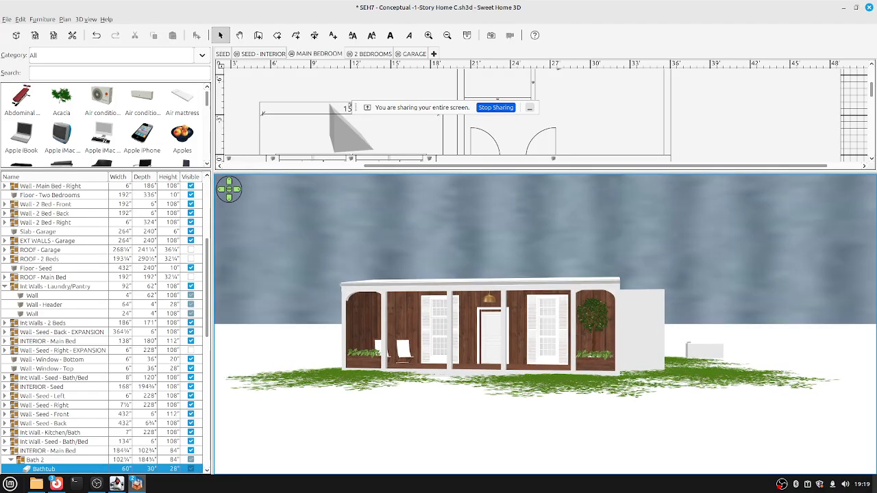
key("alt+3")
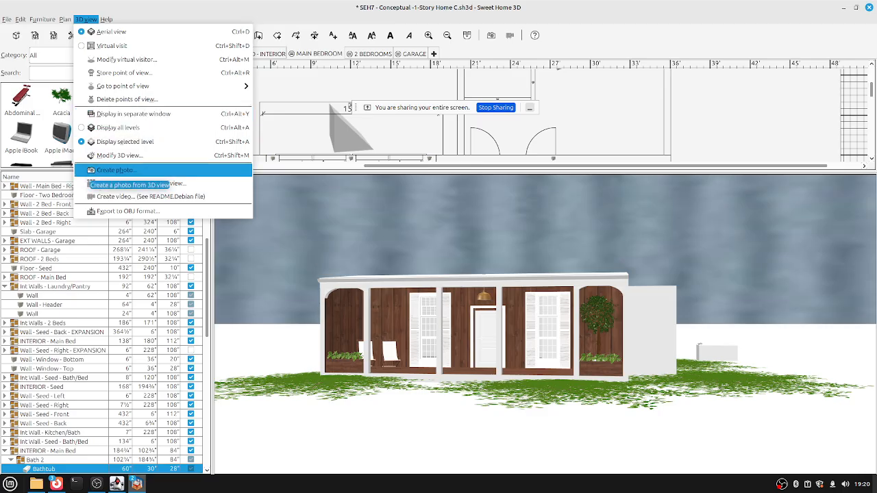
key("Return")
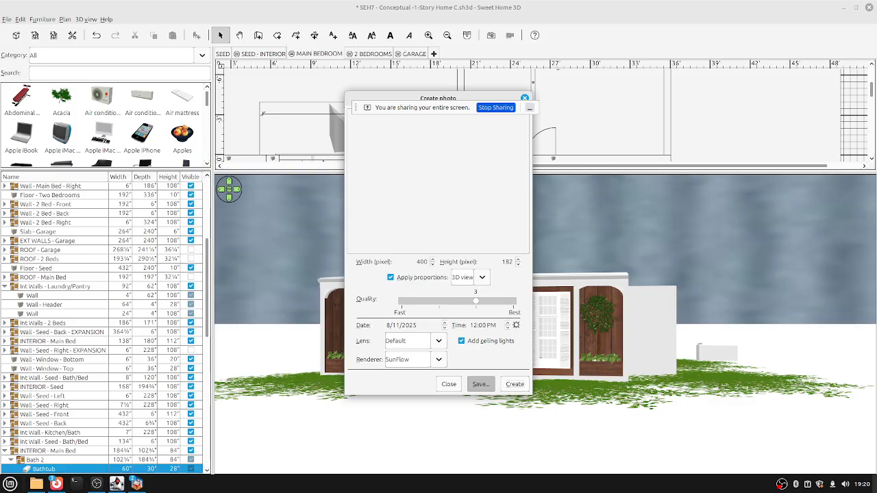
left_click_drag(437, 97, 616, 133)
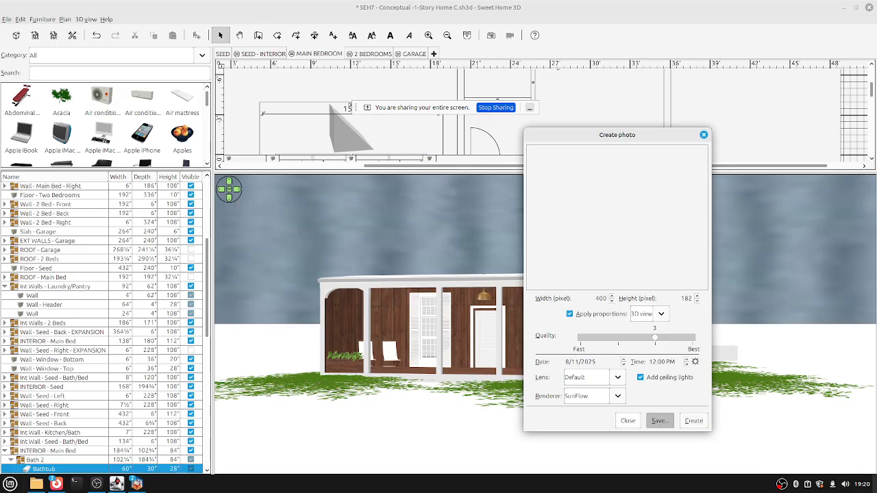
left_click(628, 421)
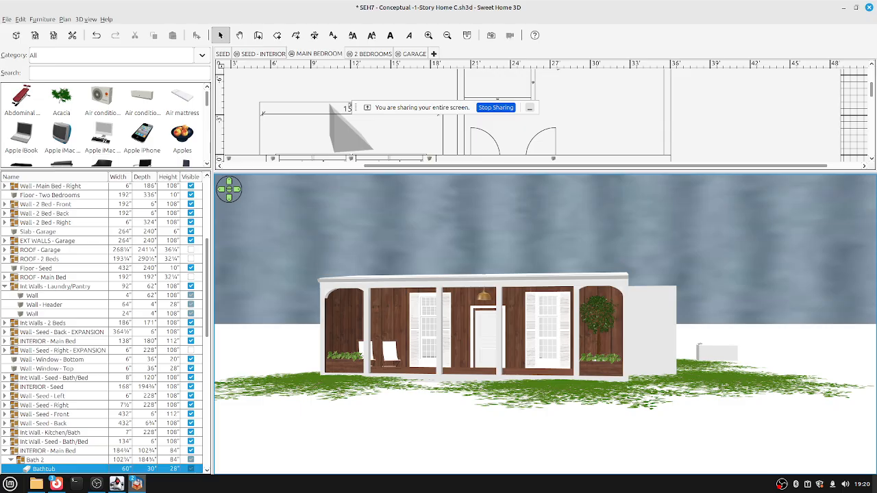
mouse_move(137, 484)
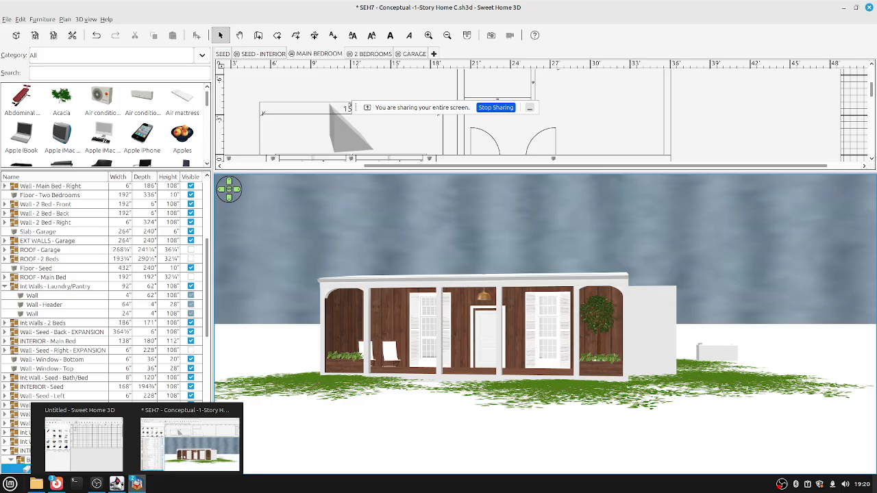
Orbit toward the house's right side, then turn back to a closer, squarer veranda front view.
key("Left")
key("Left")
key("Left")
key("Left")
key("Left")
key("Left")
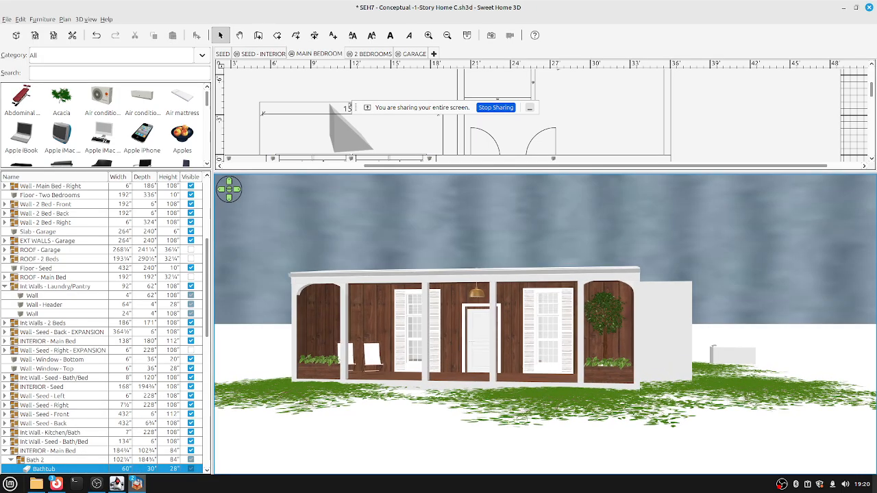
key("Left")
key("Left")
key("Left")
key("Left")
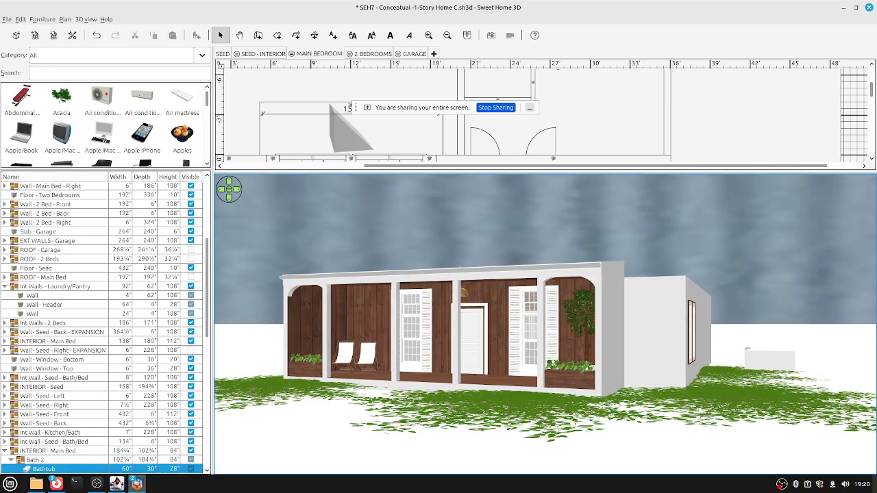
key("Right")
key("Right")
key("Right")
key("Right")
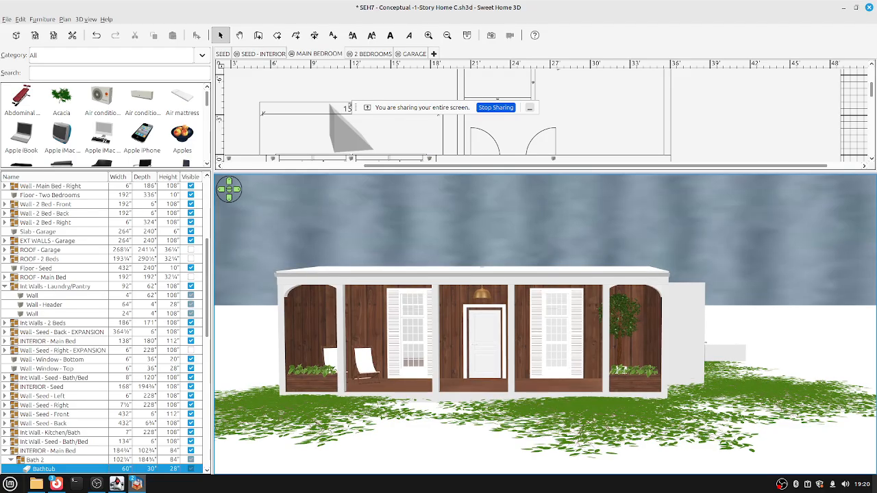
key("Right")
key("Right")
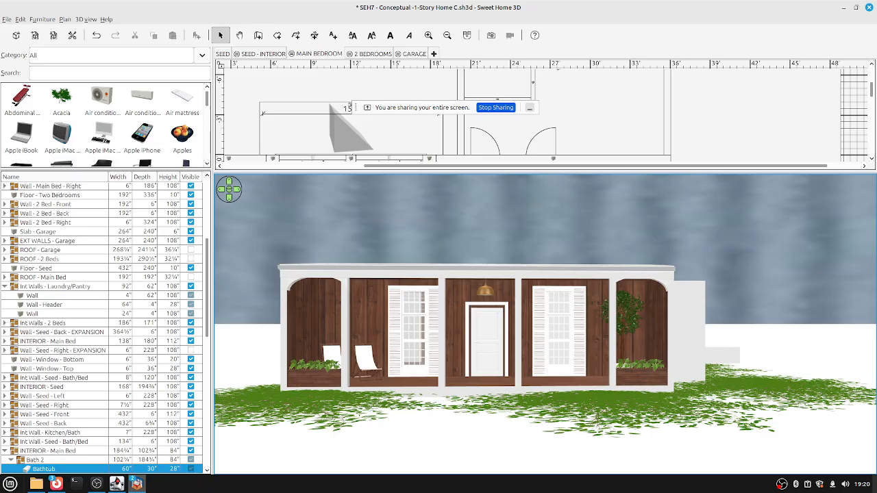
Zoom in and orbit the view to show more of the house's right wall.
scroll(103, 328, "up", 6)
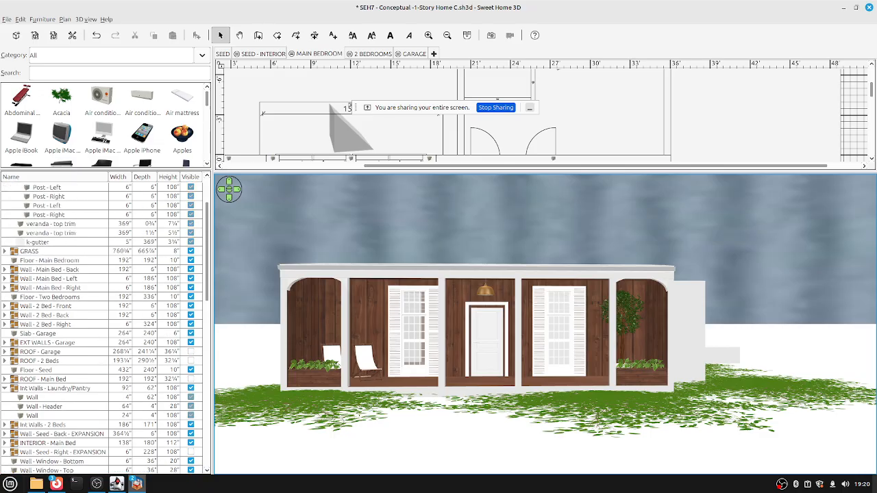
key("Left")
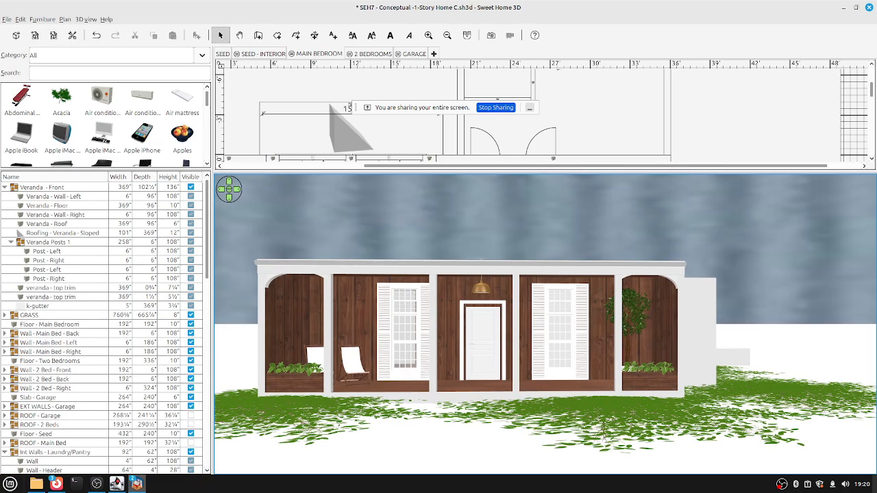
key("Left")
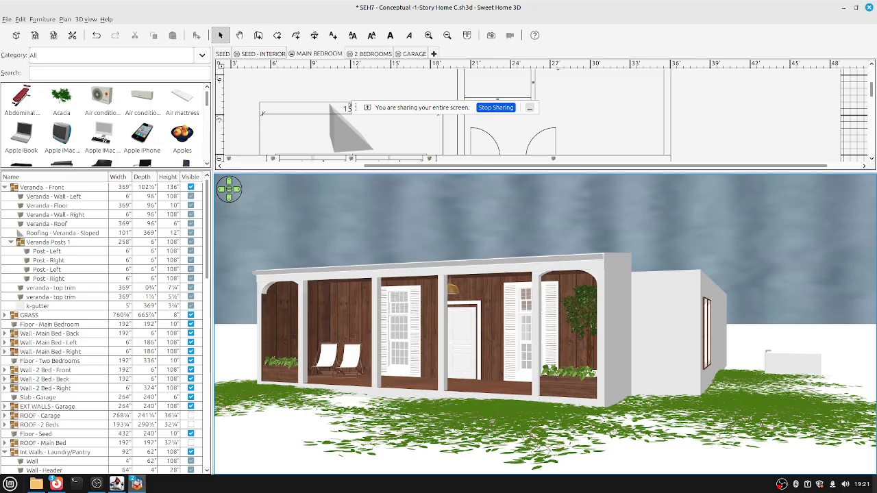
Raise the camera overhead, then rotate, tilt and zoom it over the kitchen island, bathrooms and bedrooms.
key("Page_Up")
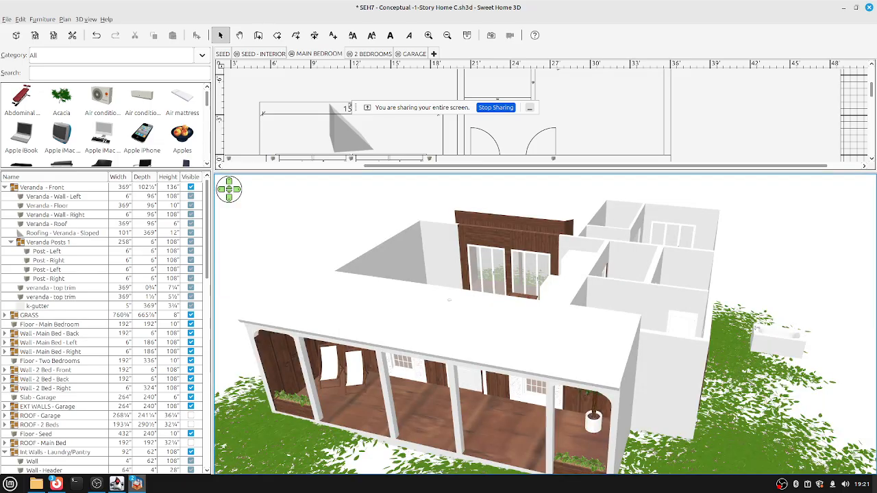
key("Up")
key("Right")
key("Right")
key("Right")
key("Right")
key("Right")
key("Right")
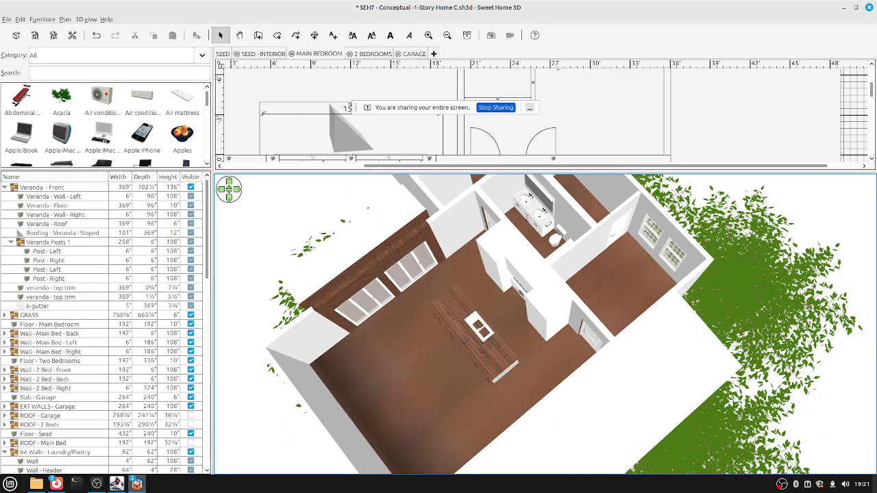
key("Page_Up")
key("Page_Up")
key("Page_Up")
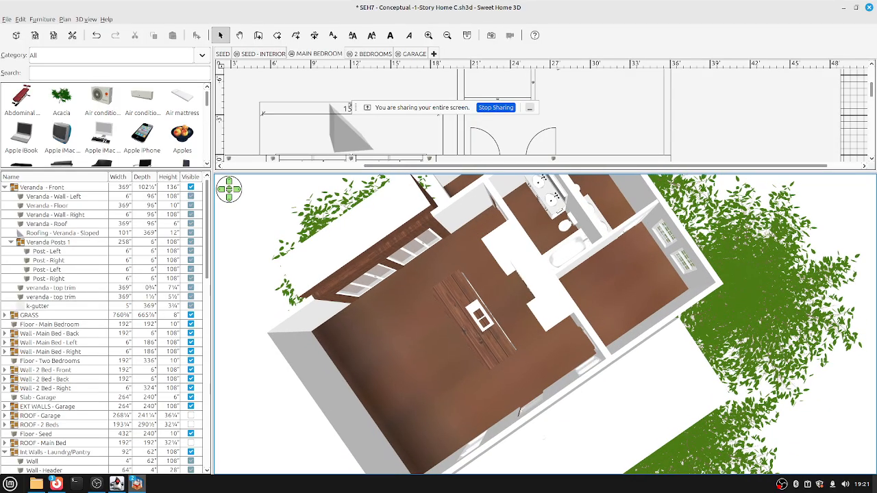
key("Left")
key("Left")
key("Left")
key("Page_Down")
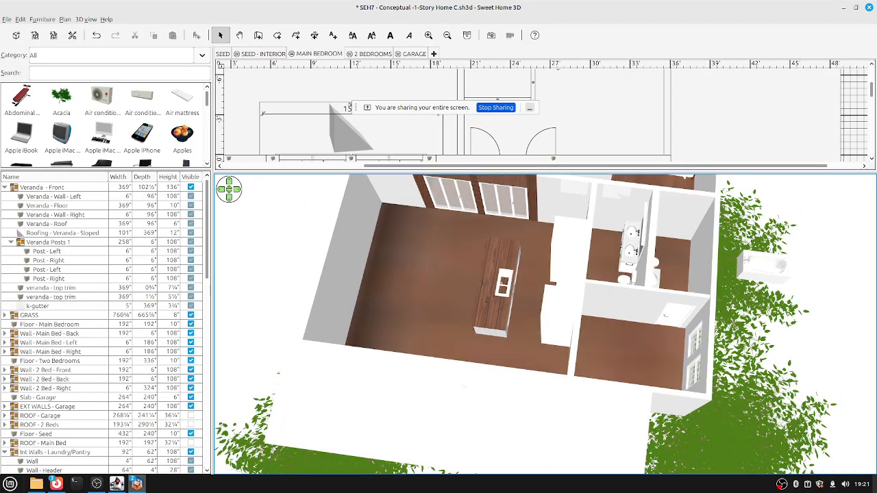
key("Right")
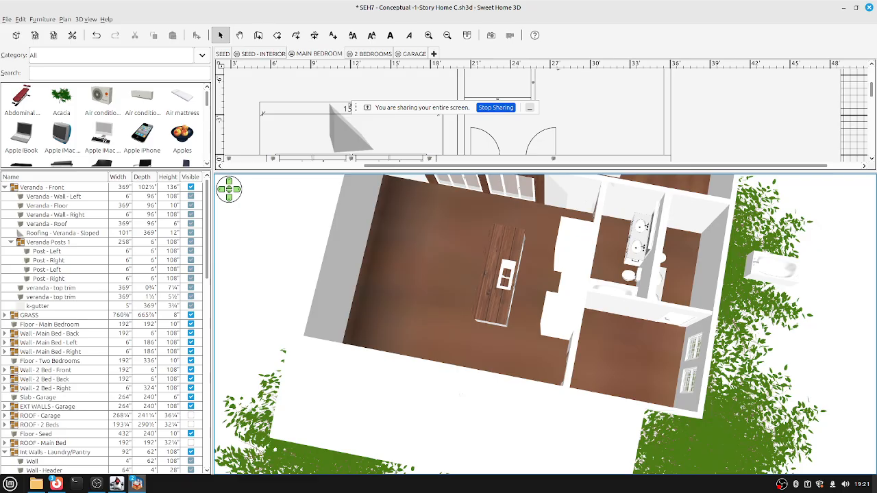
key("Left")
key("Left")
key("Up")
key("Up")
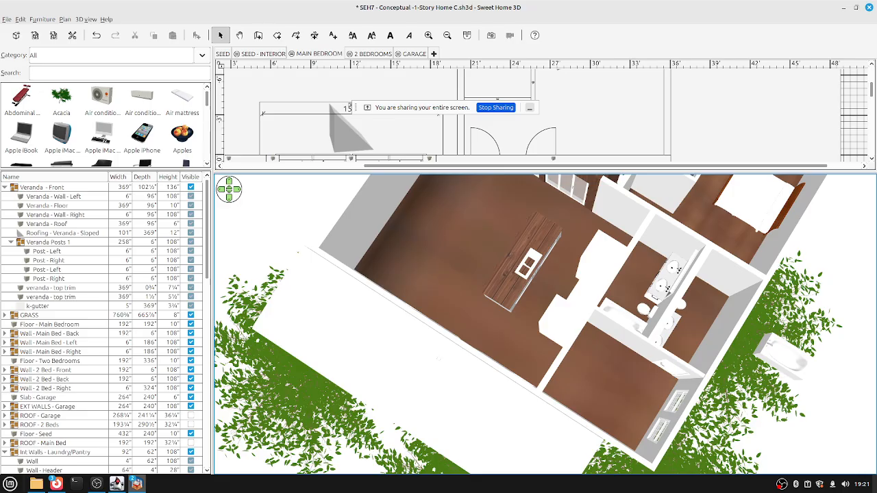
key("Right")
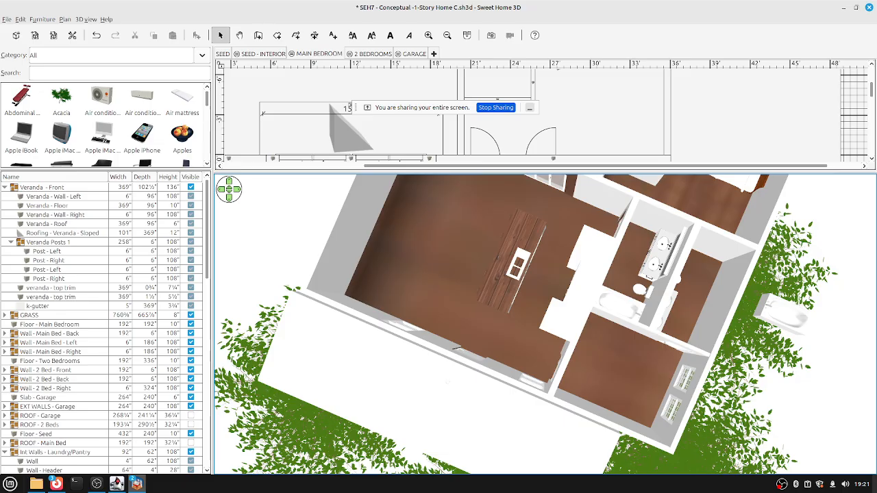
key("Left")
key("Left")
key("Left")
key("Left")
key("Left")
key("Left")
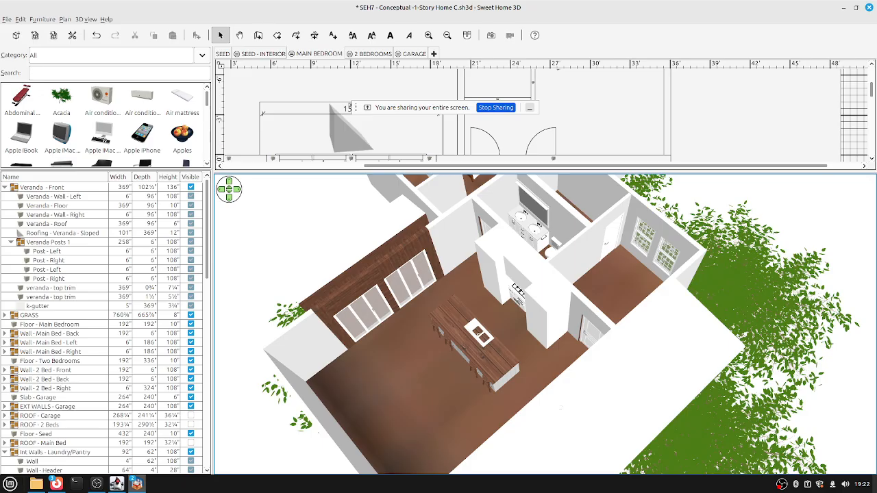
Enlarge the catalog, browse Bathroom and Miscellaneous, then pick the white Armchair from Living room.
left_click(113, 55)
left_click(62, 74)
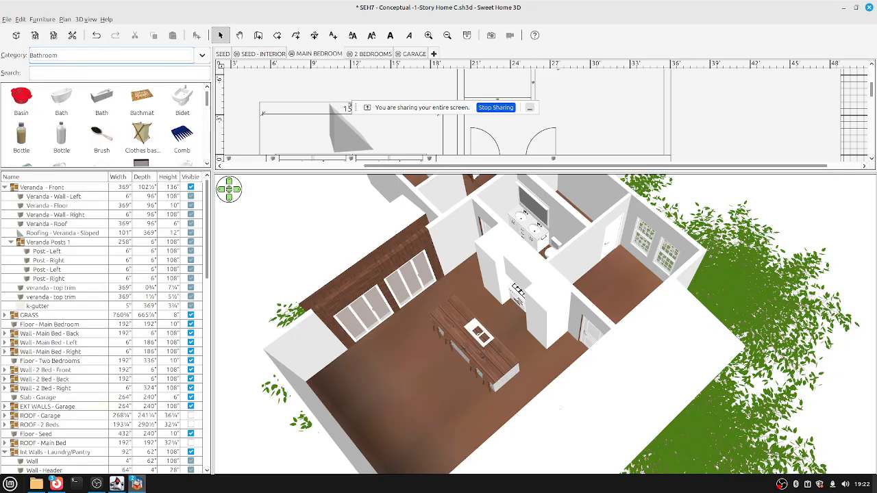
left_click_drag(106, 170, 106, 273)
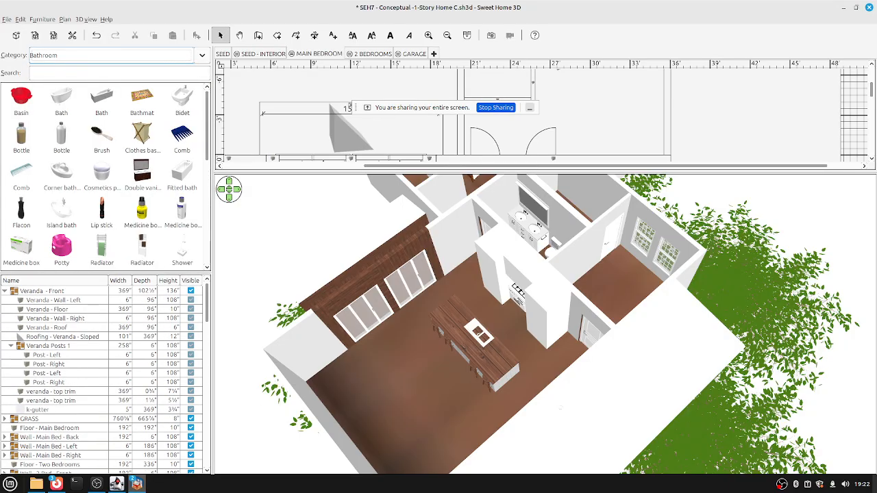
left_click(113, 54)
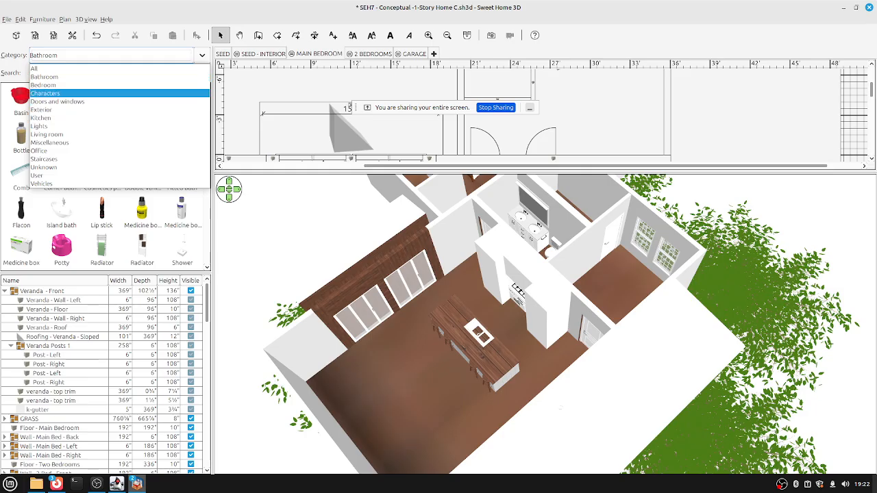
left_click(49, 142)
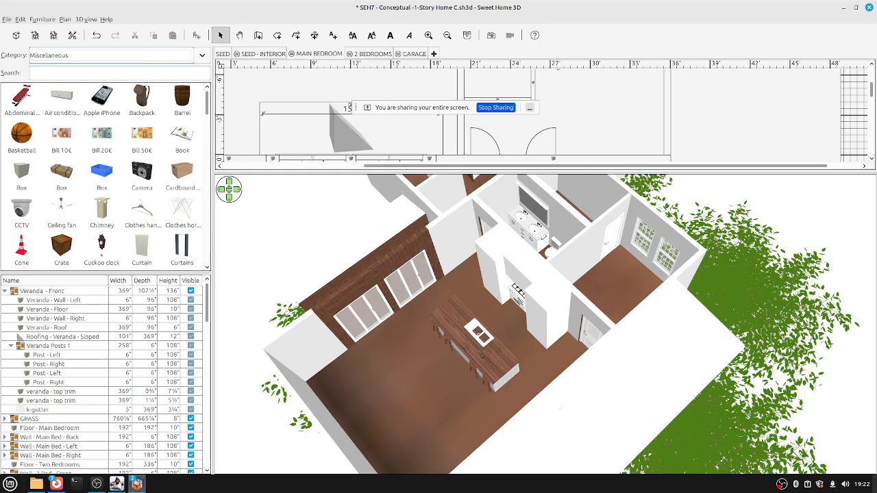
left_click(113, 55)
left_click(49, 130)
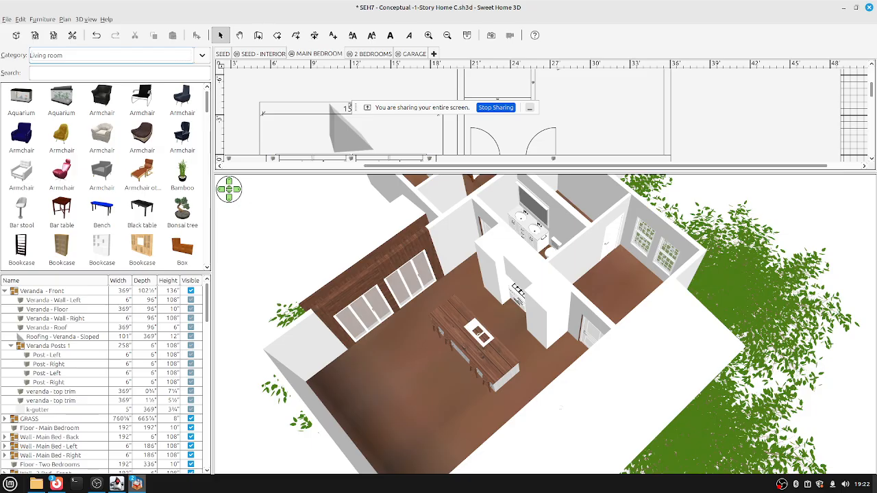
left_click(21, 175)
Place the white armchair in the plan and move it down into the living area near the kitchen island.
left_click_drag(21, 175, 507, 139)
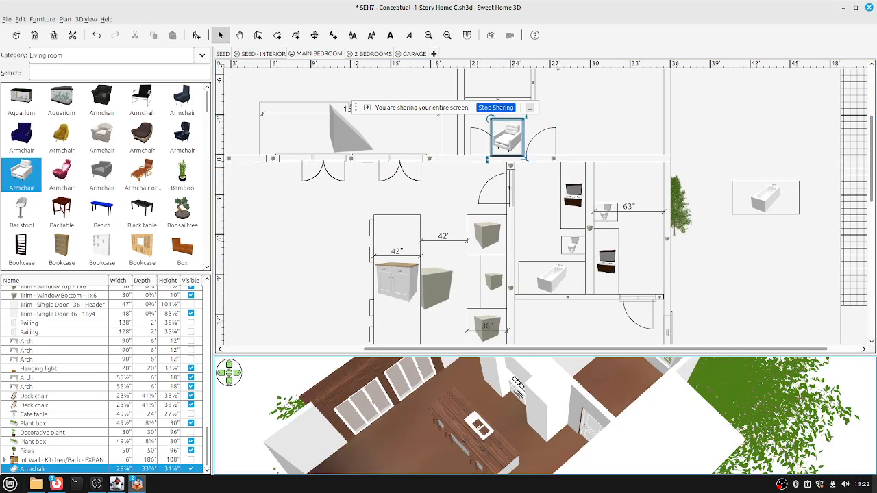
left_click_drag(507, 139, 283, 251)
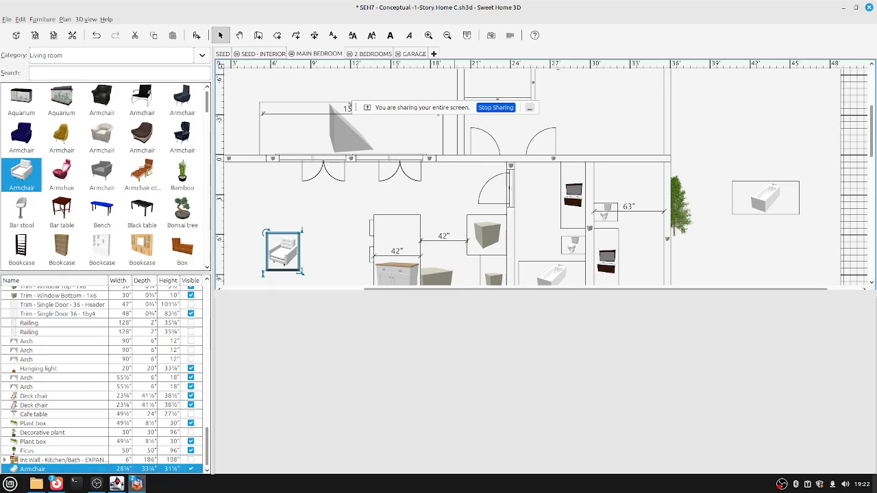
scroll(541, 171, "down", 3)
scroll(541, 171, "down", 2)
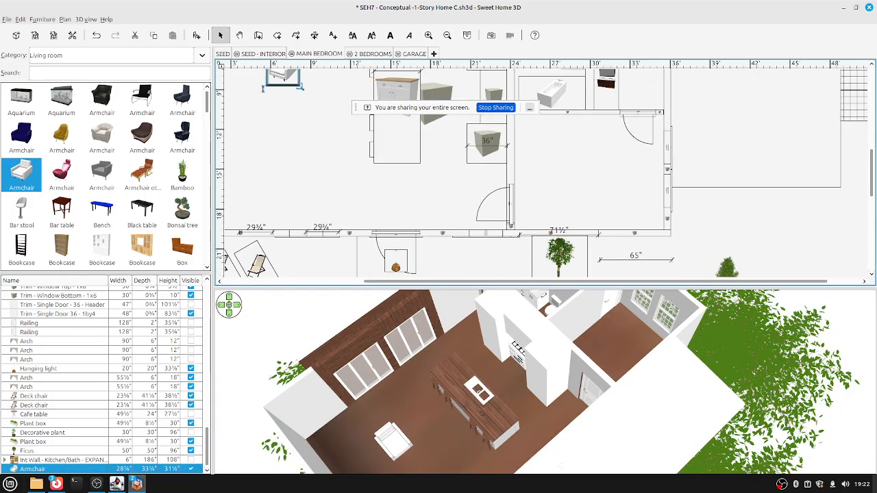
left_click(110, 55)
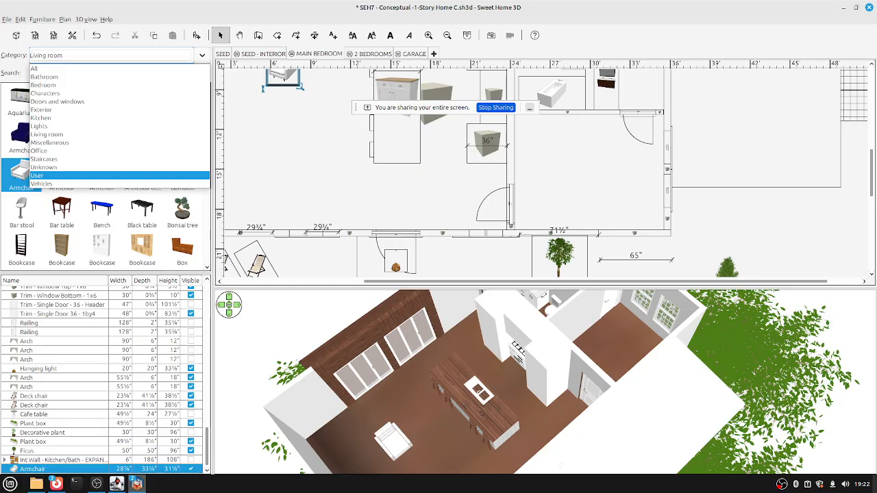
Add a Chicken from the Characters category near the kitchen island, then orbit the 3D view around the house.
left_click(44, 93)
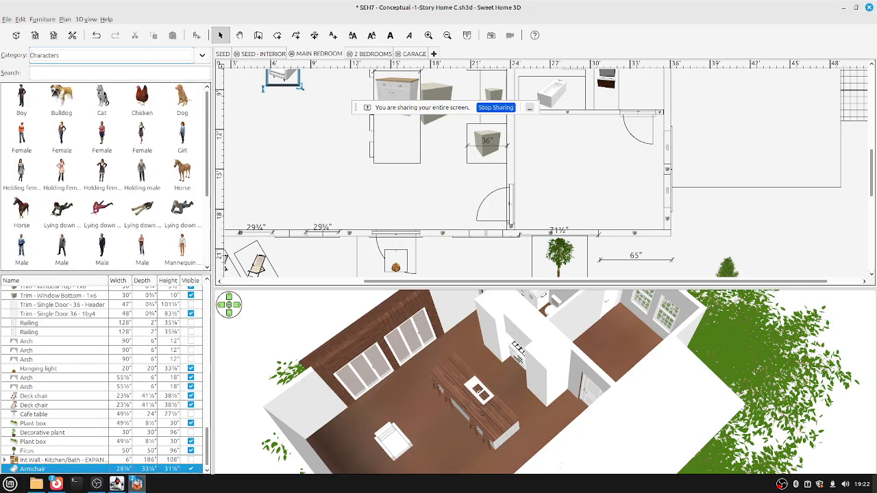
left_click_drag(141, 99, 290, 152)
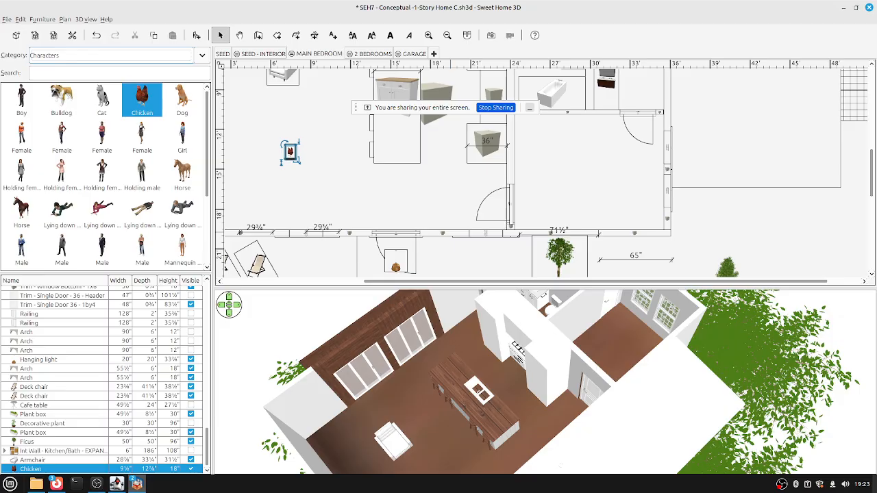
key("Left")
key("Left")
key("Left")
key("Left")
key("Left")
key("Left")
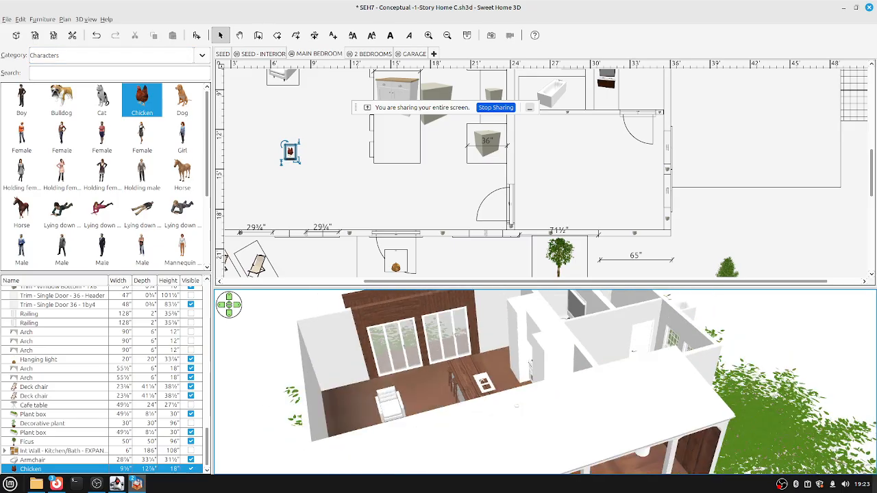
key("Left")
key("Left")
key("Left")
key("Left")
key("Left")
key("Left")
key("Left")
key("Left")
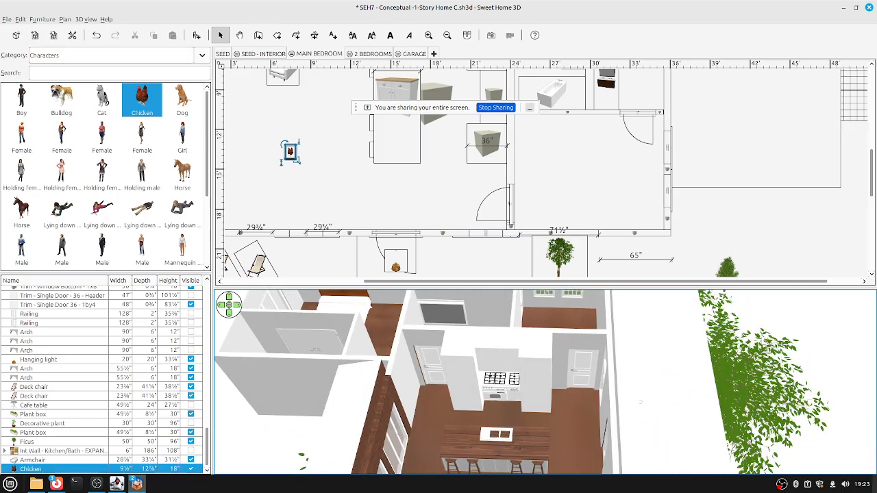
key("Left")
key("Left")
key("Left")
key("Left")
key("Left")
key("Left")
key("Left")
key("Left")
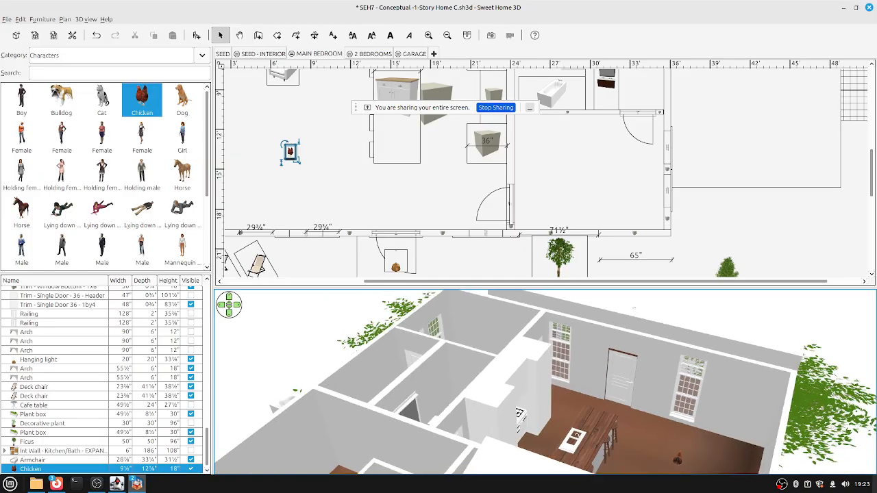
key("Left")
key("Left")
key("Left")
key("Left")
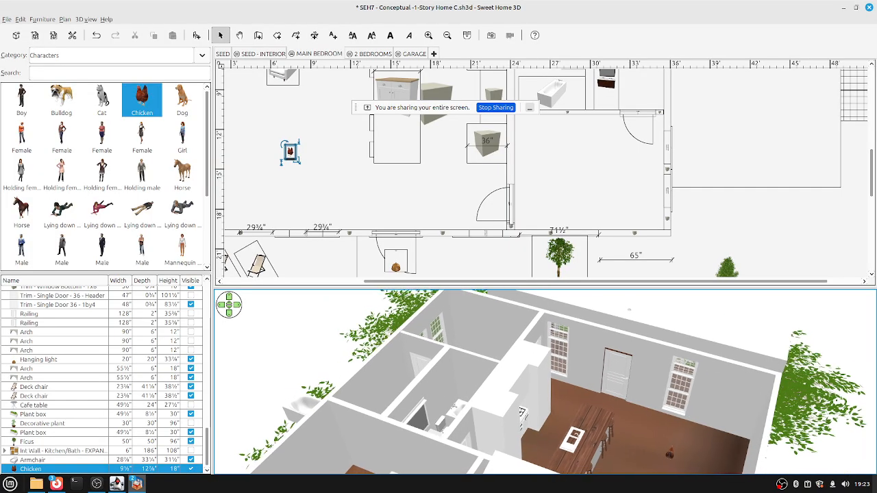
Drag the Horse from Characters into the plan beside the chicken and rotate it 90 degrees.
left_click(22, 211)
left_click_drag(21, 211, 685, 209)
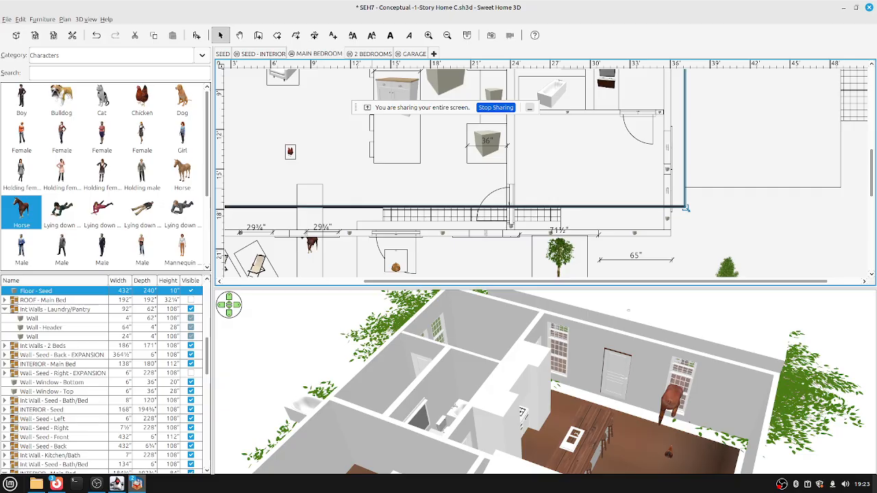
left_click_drag(312, 236, 315, 156)
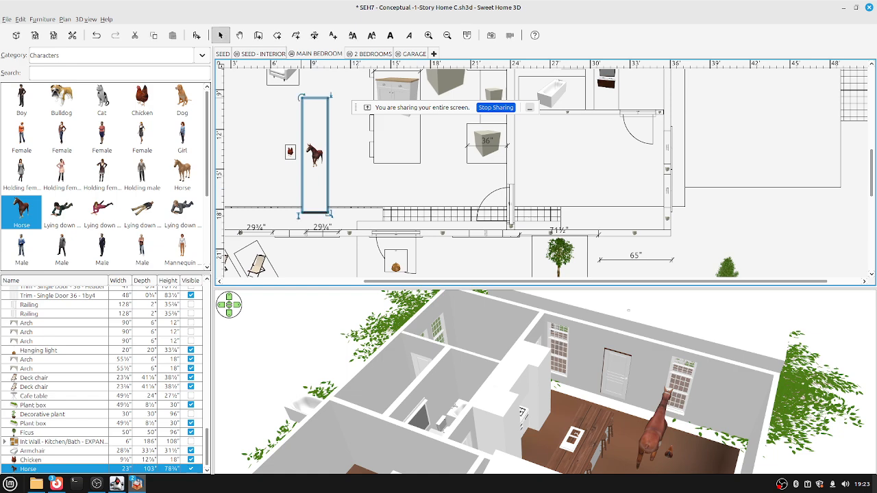
left_click_drag(300, 97, 372, 142)
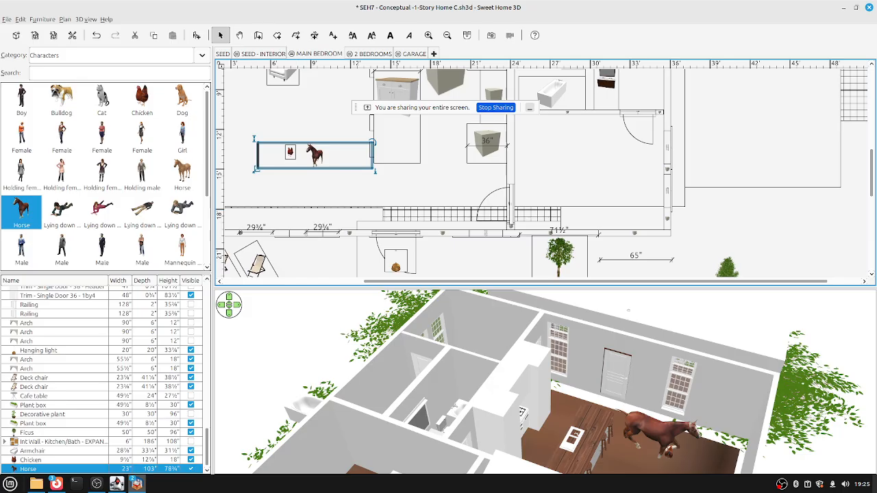
Enlarge the 3D view over the plan, turn it slightly left, and zoom in on the furnished house.
left_click_drag(548, 285, 548, 148)
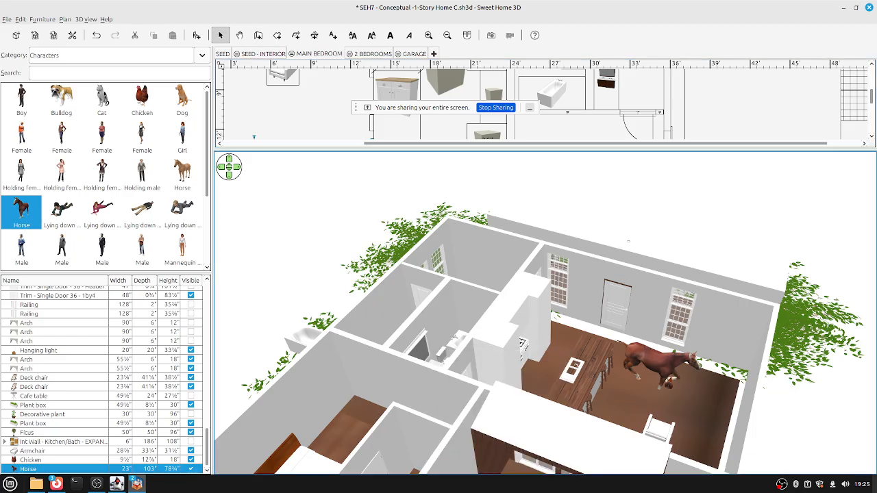
key("Left")
key("Left")
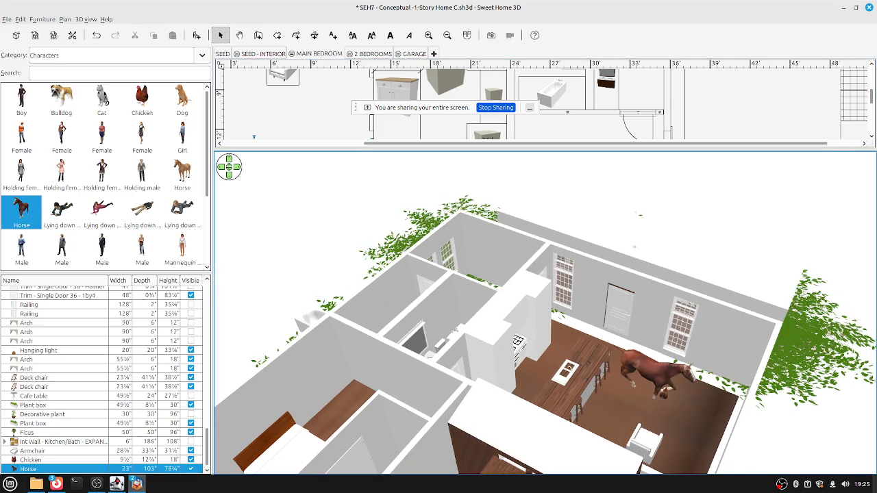
scroll(103, 380, "up", 10)
scroll(103, 380, "up", 5)
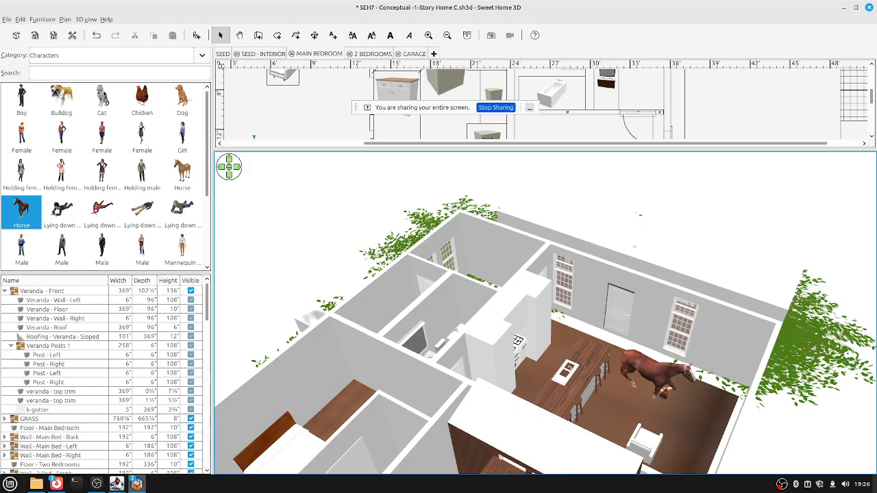
Scroll down the furniture list and select the interior wall between the bath and bedroom.
scroll(103, 380, "down", 2)
scroll(102, 380, "down", 2)
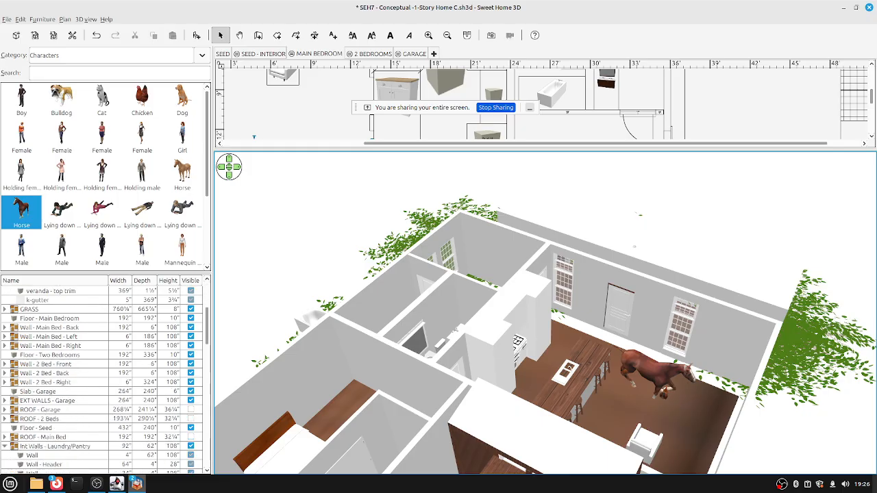
scroll(103, 380, "down", 1)
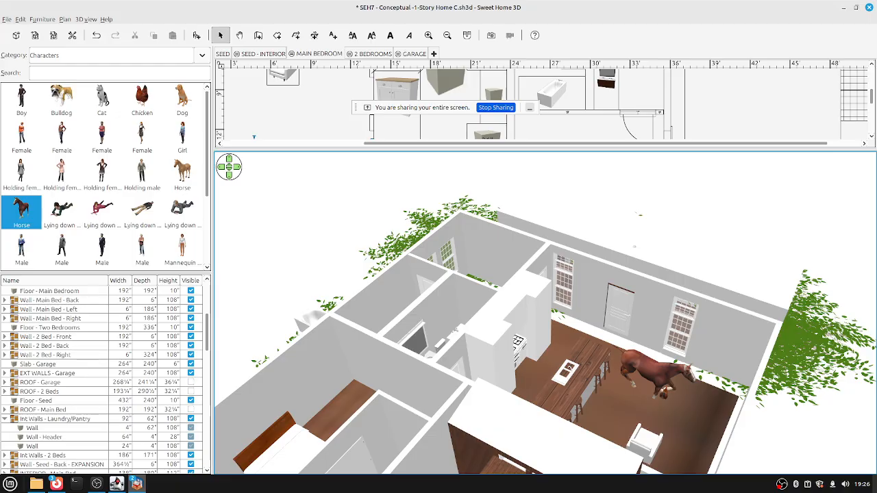
scroll(103, 380, "down", 1)
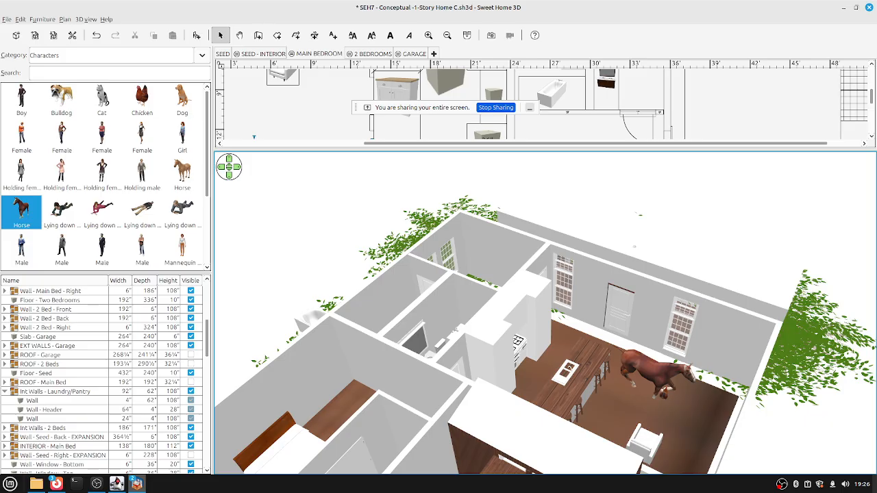
scroll(103, 381, "down", 3)
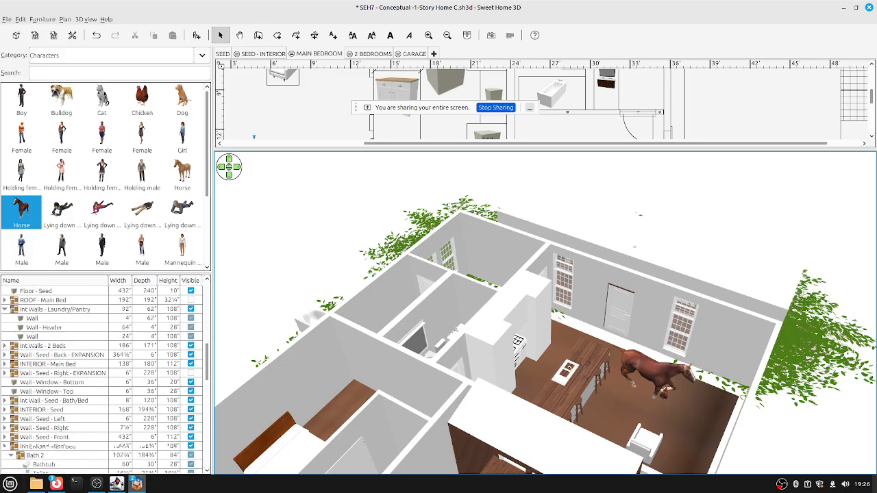
left_click(510, 116)
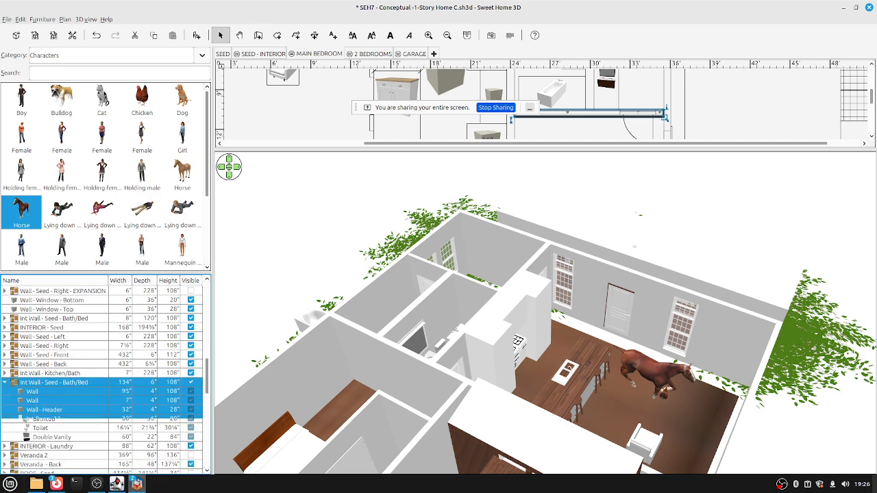
Inspect the Int Door - 32 and the 95-inch wall, then collapse the Int Wall - Seed - Bath/Bed group.
left_click(618, 115)
left_click(510, 118)
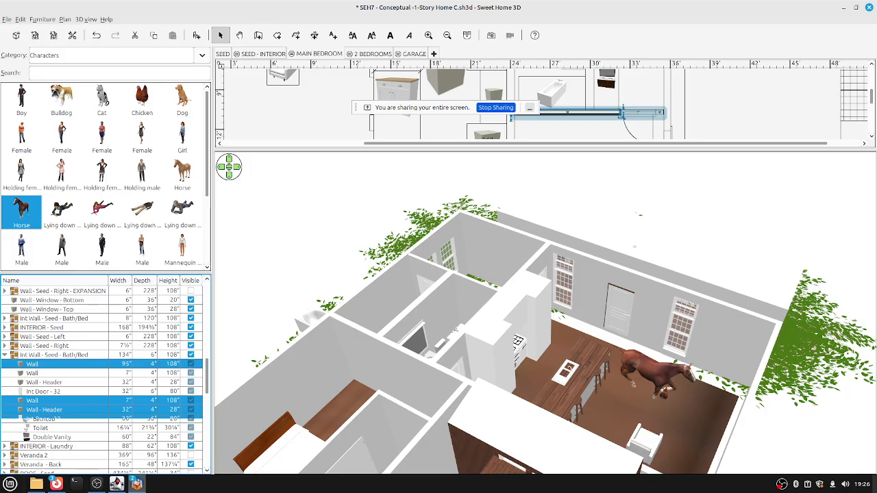
left_click(510, 118)
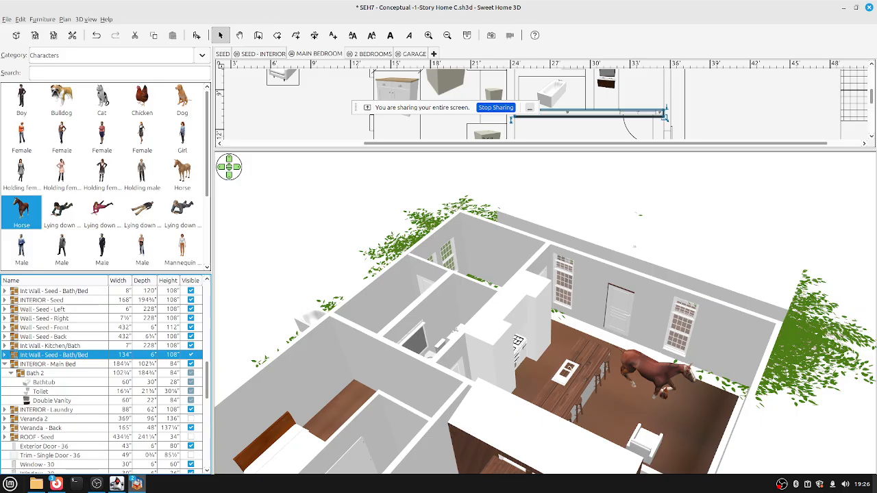
Expand the Wall - Seed - Back group in the furniture list and select its first Wall piece.
key("Up")
key("Up")
key("Right")
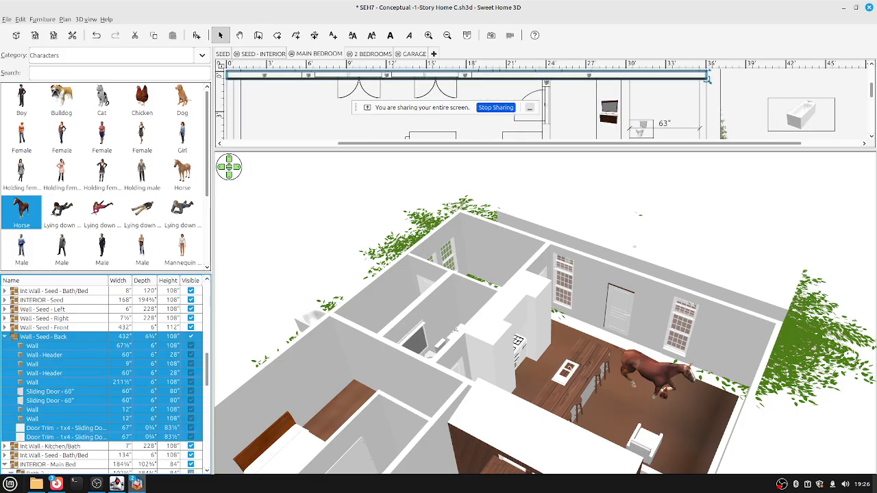
key("Down")
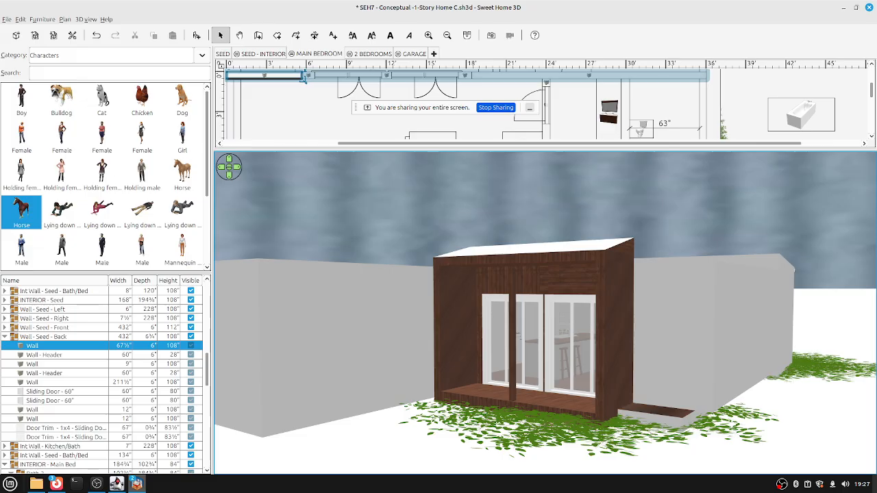
Move the 3D camera back and open the Modify furniture dialog for the 67½-inch wall piece.
key("Down")
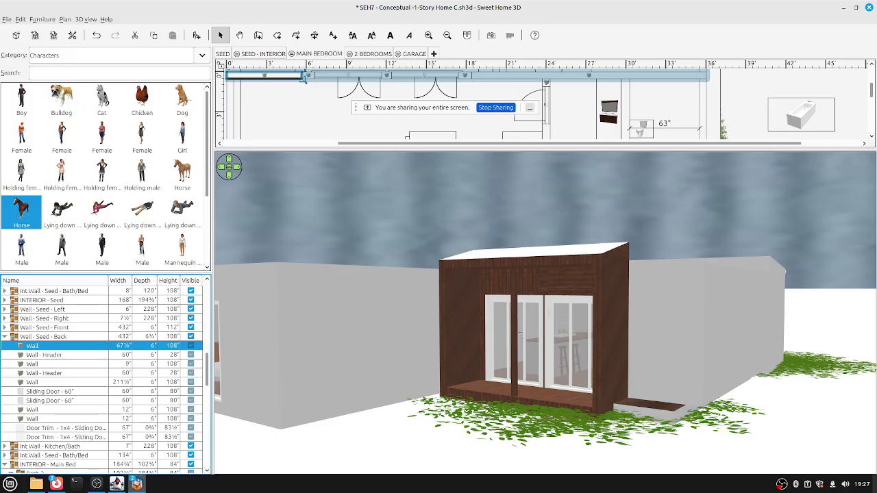
key("ctrl+e")
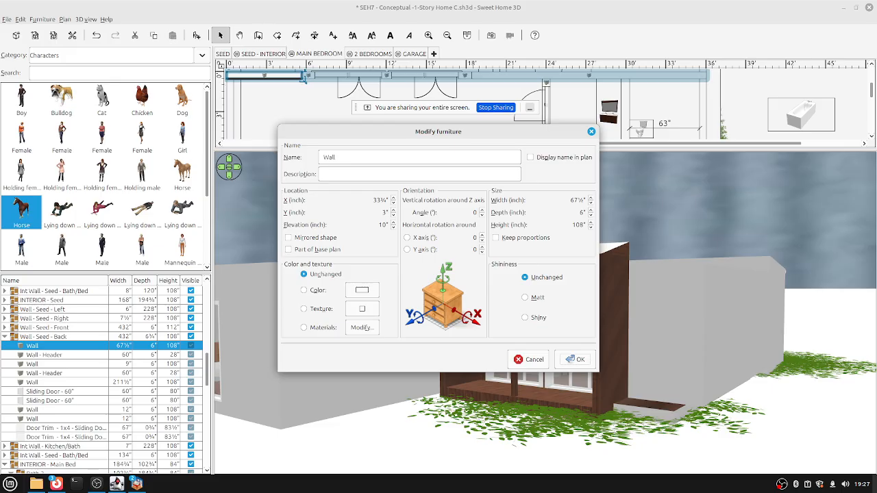
Close the Modify furniture dialog for the back wall piece without changes.
key("Return")
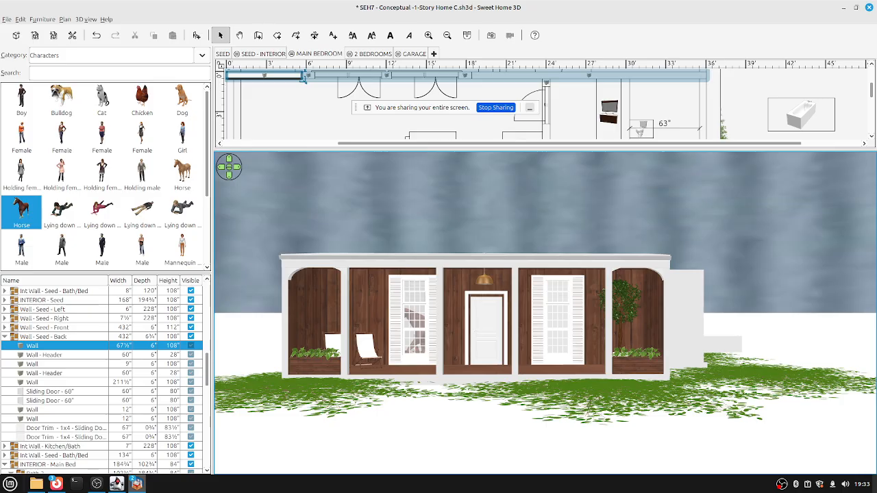
Tilt the 3D camera into an overhead aerial view and select the extra furniture in the plan.
key("Page_Up")
key("Page_Up")
key("Page_Up")
key("Page_Up")
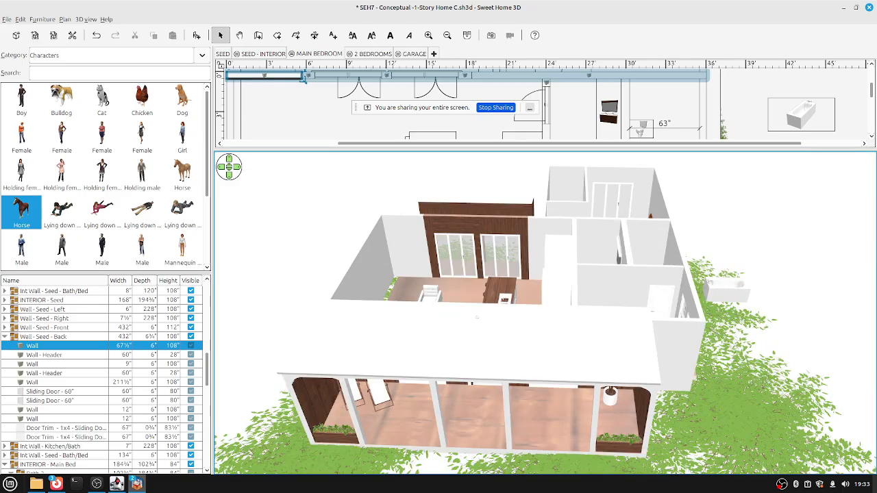
key("Page_Up")
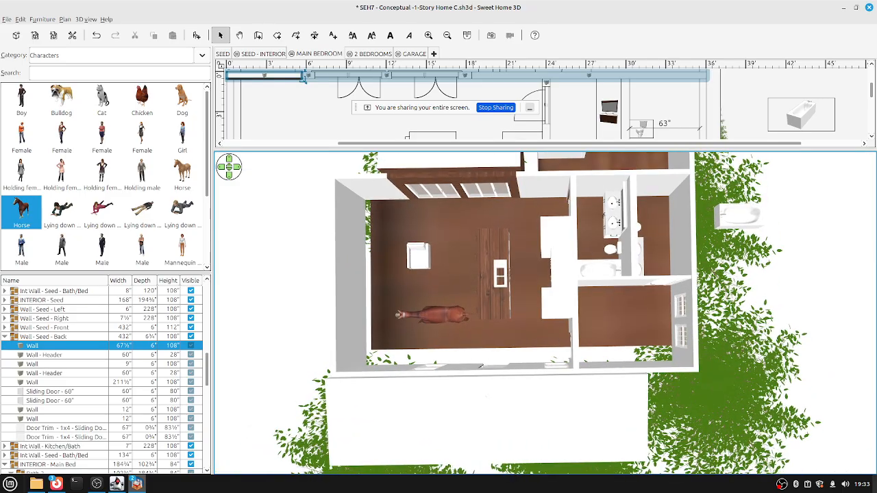
key("Page_Up")
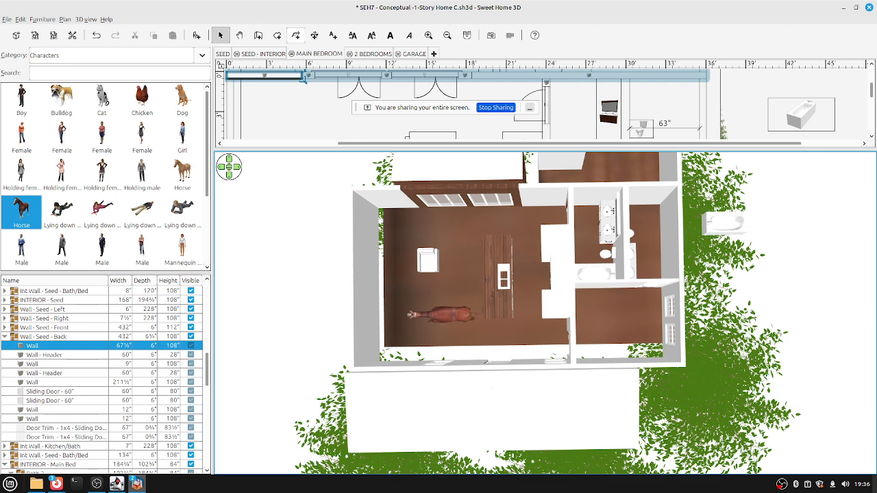
left_click(643, 127)
Delete the selected horse and white chair, then zoom the 3D view out.
key("Delete")
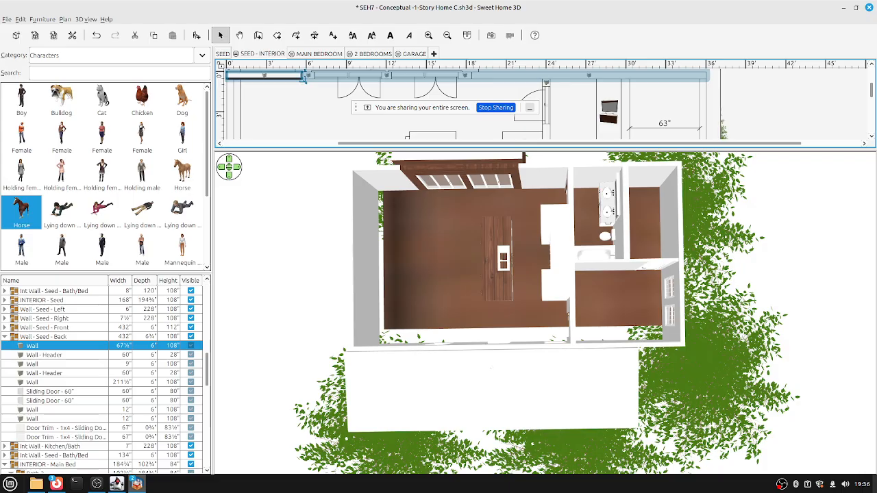
scroll(26, 389, "down", 4)
scroll(26, 389, "down", 8)
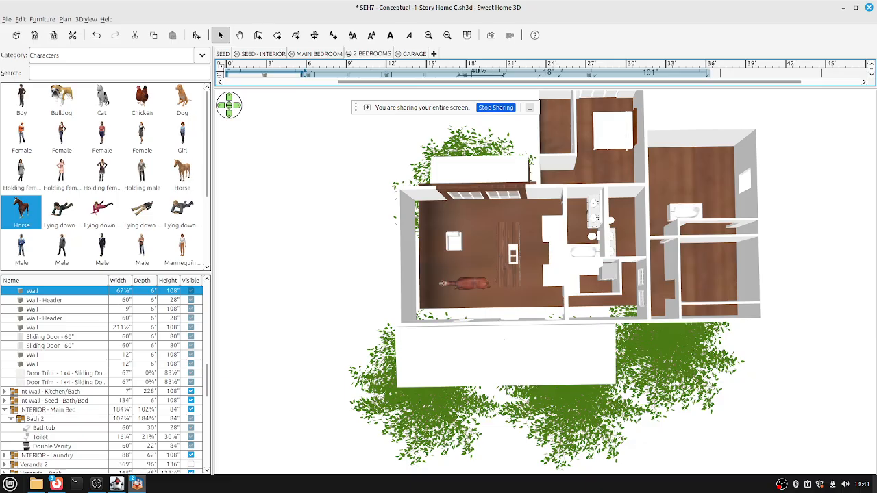
Move the aerial 3D camera back twice so the house and trees have more margin.
right_click(625, 227)
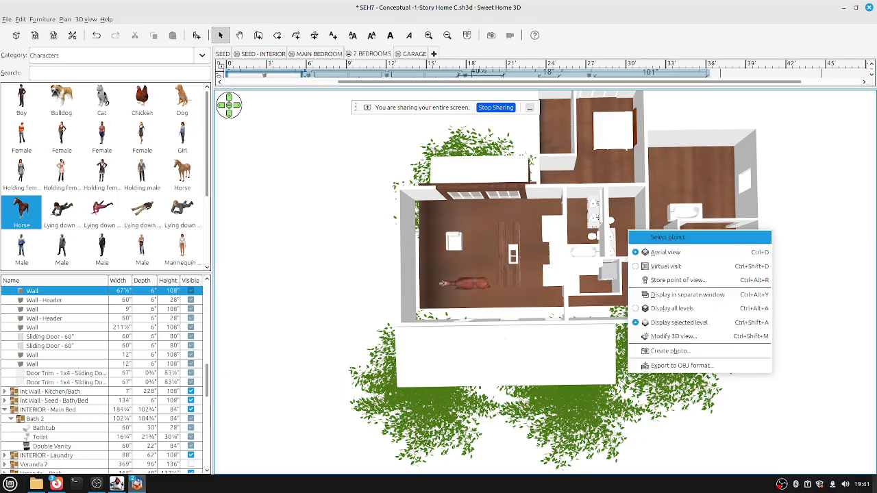
key("Escape")
key("Down")
key("Down")
key("Down")
key("Down")
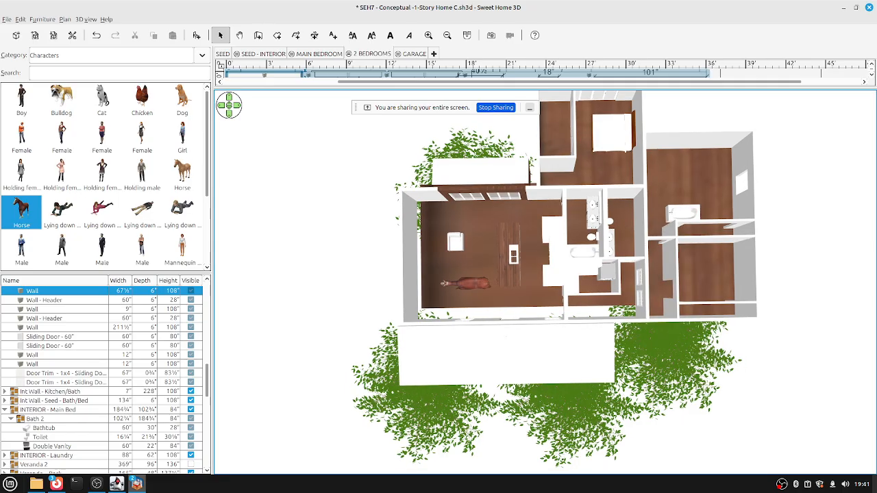
key("Down")
key("Down")
key("Down")
key("Down")
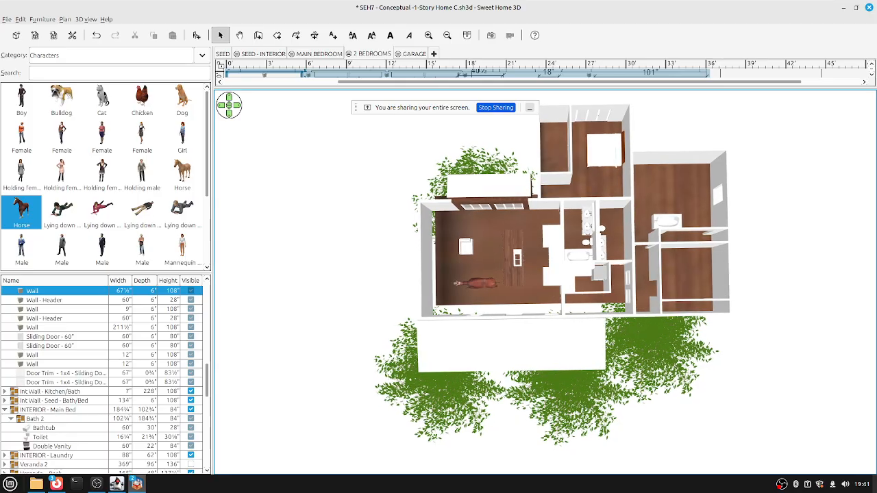
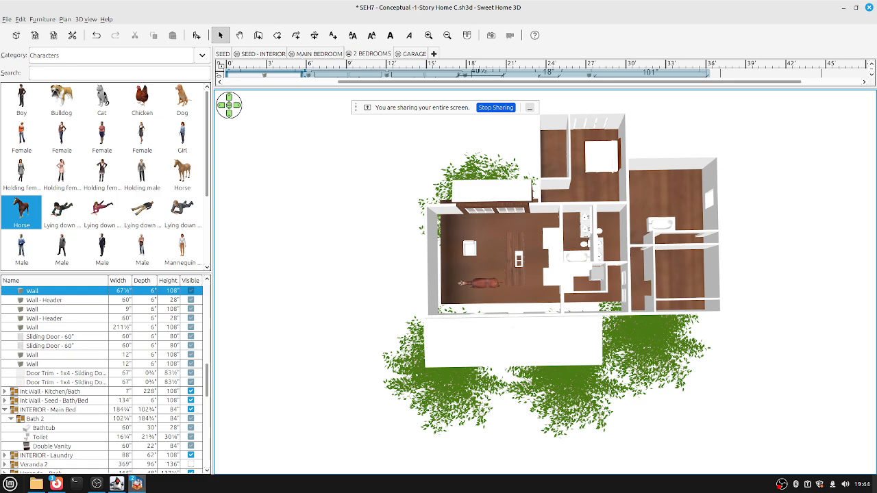
Drop the 3D view to eye level and orbit past the porch, sliding doors and rear glass doors.
key("Page_Down")
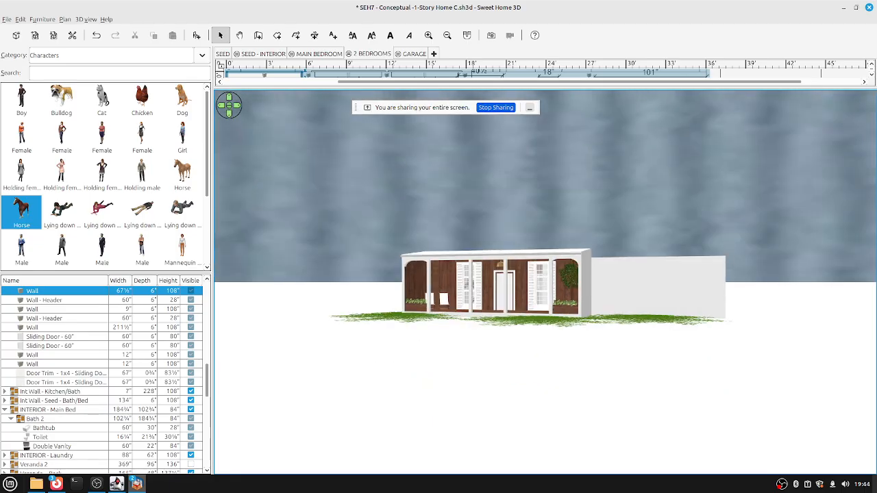
key("Up")
key("Up")
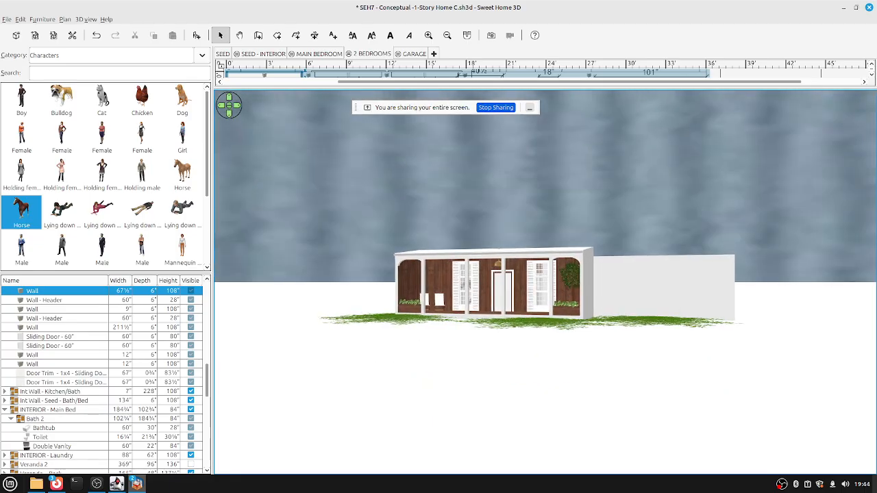
key("Left")
key("Left")
key("Left")
key("Left")
key("Left")
key("Left")
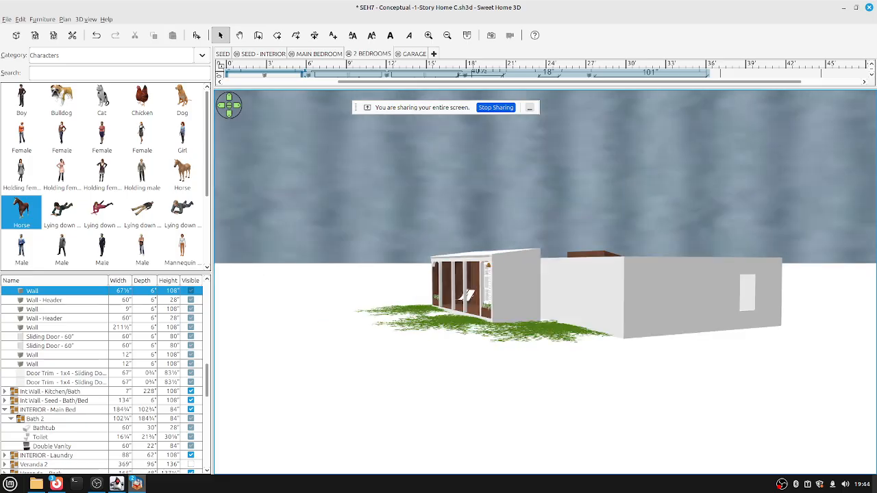
key("Left")
key("Left")
key("Left")
key("Left")
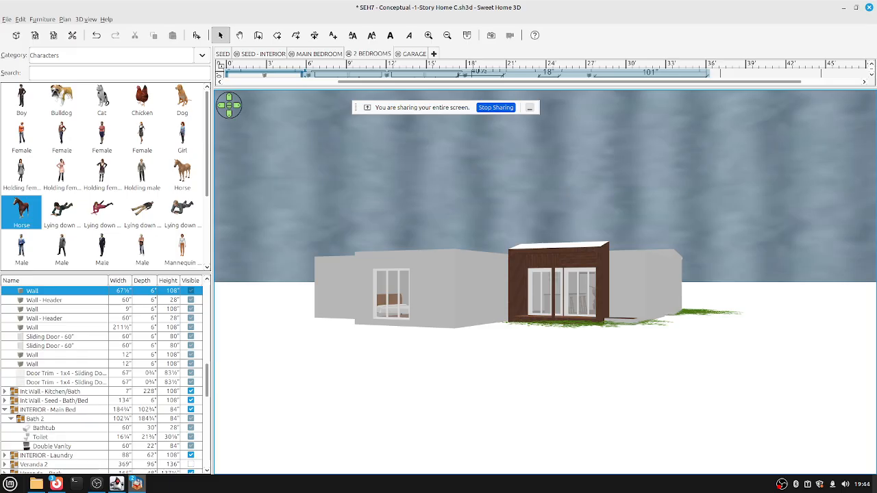
key("Left")
key("Left")
key("Left")
key("Left")
key("Left")
key("Left")
key("Left")
key("Left")
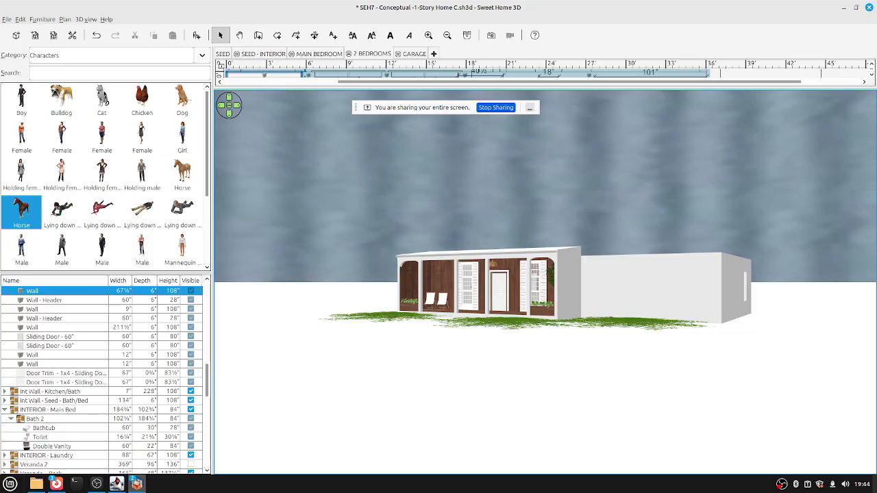
key("Left")
key("Left")
key("Left")
key("Left")
key("Left")
key("Left")
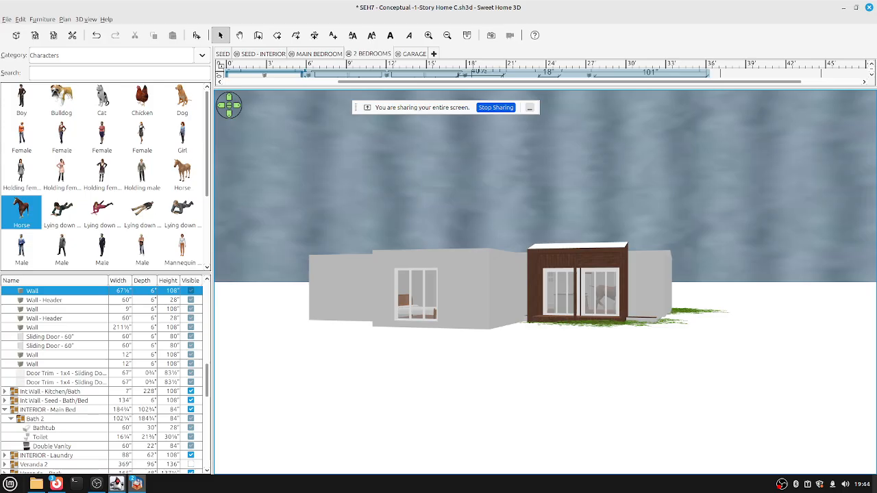
Minimize the SEH7 home design window and centre the Downloads folder window.
mouse_move(36, 484)
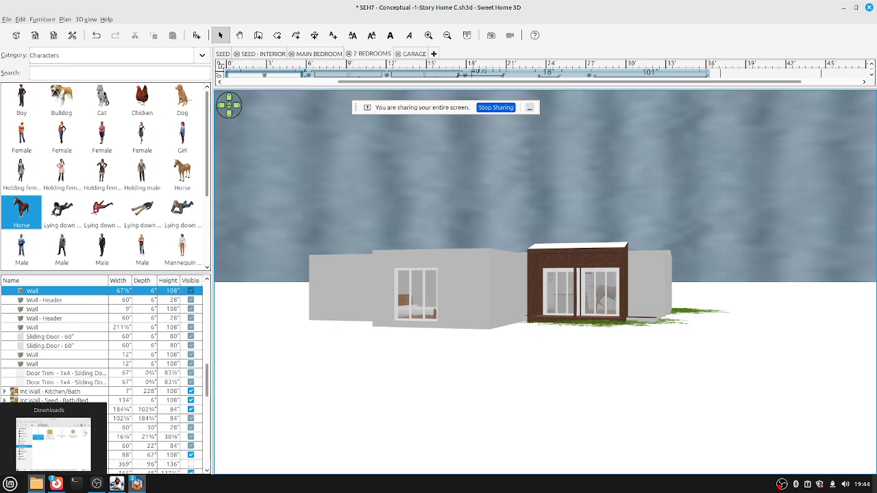
mouse_move(116, 484)
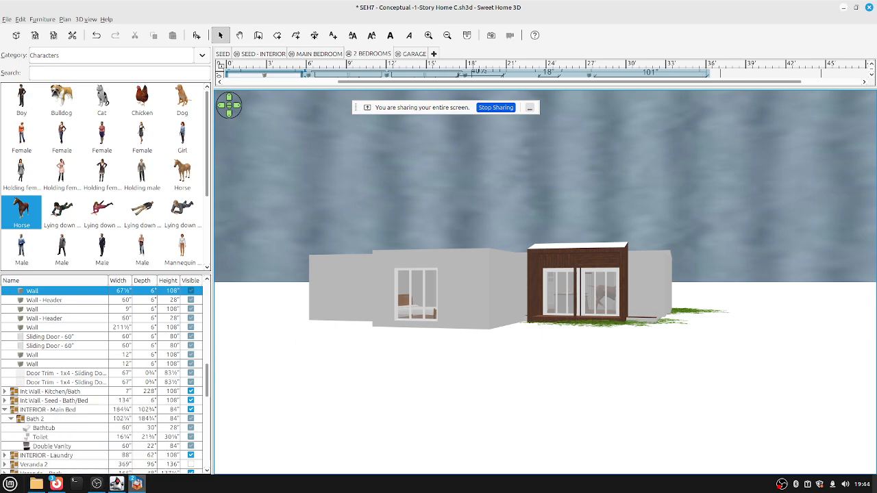
left_click(844, 7)
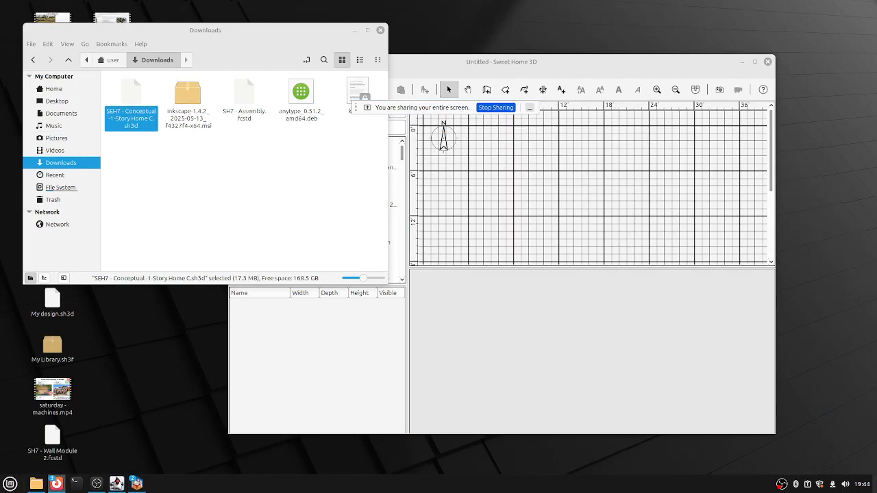
left_click_drag(205, 30, 532, 89)
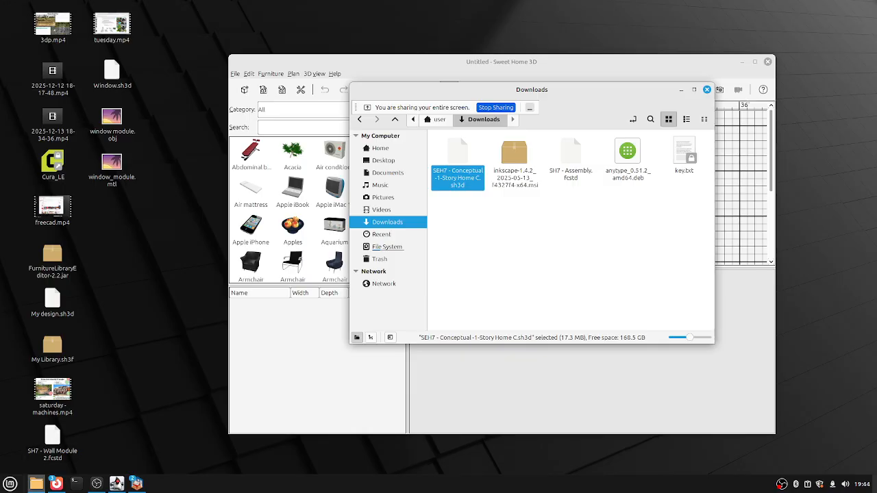
Download SH7 - Assembly.fcstd from Google Drive's Technical folder, then minimize the browser.
mouse_move(57, 483)
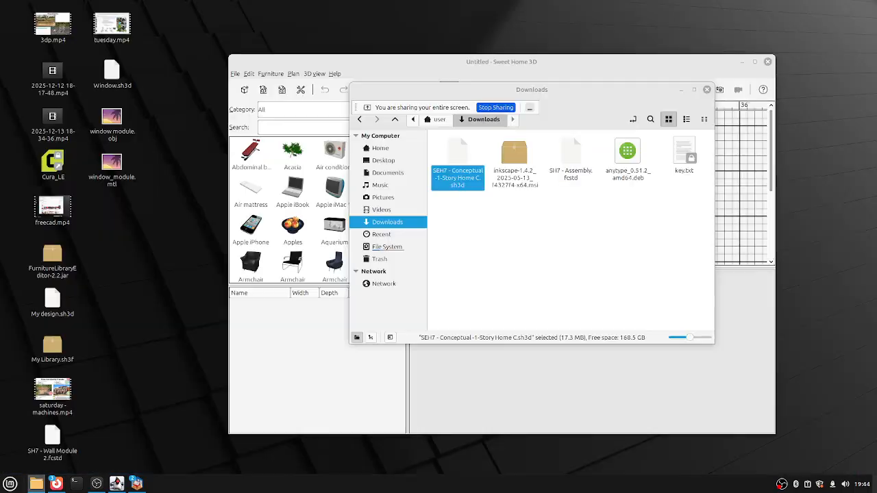
left_click(265, 442)
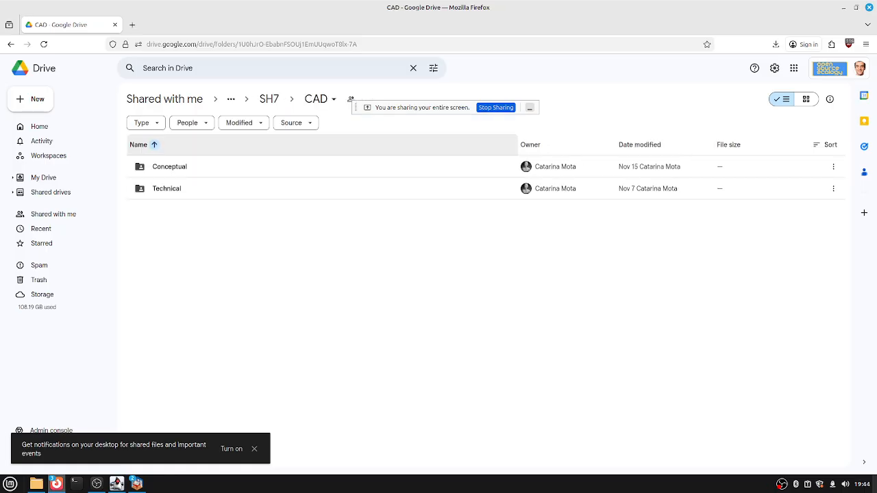
double_click(164, 187)
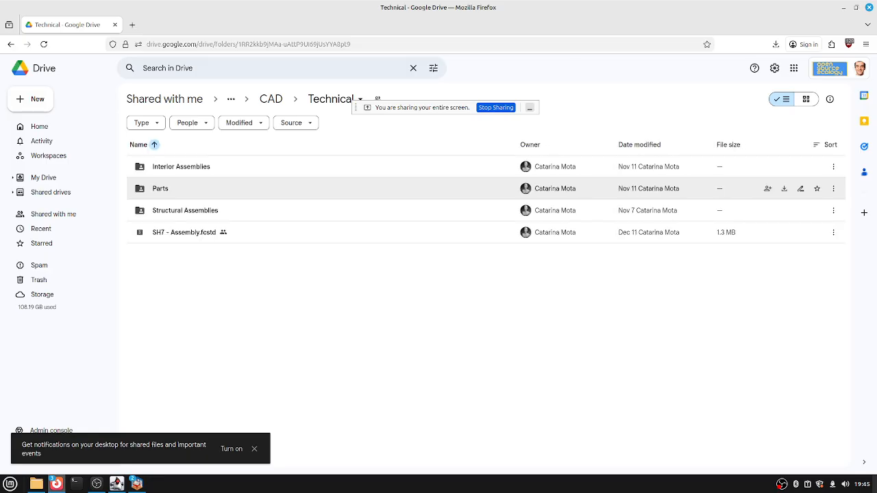
left_click(183, 232)
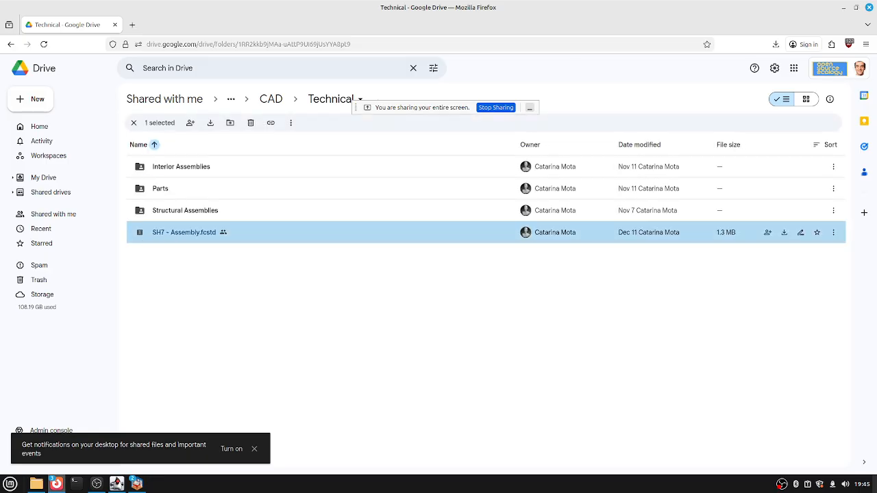
right_click(155, 232)
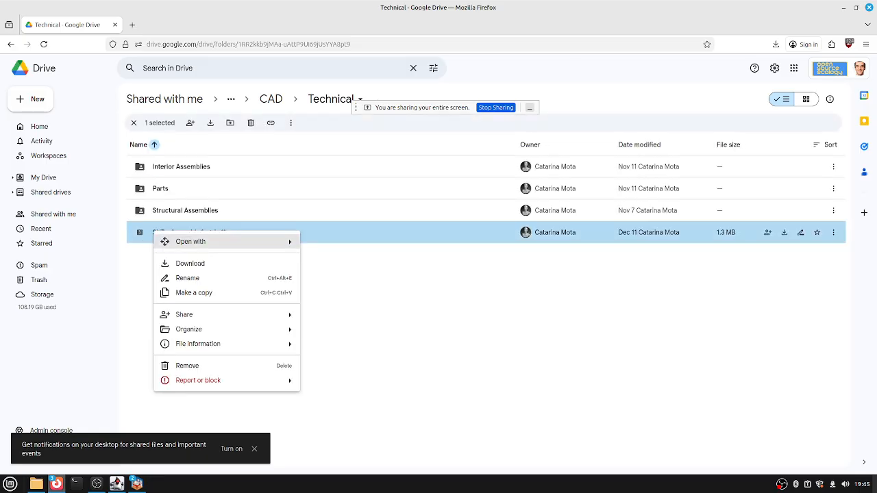
left_click(189, 263)
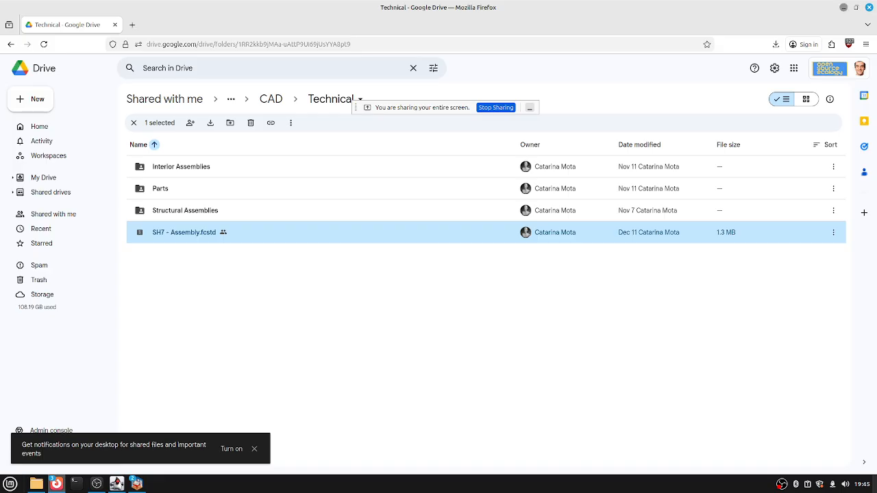
left_click(843, 7)
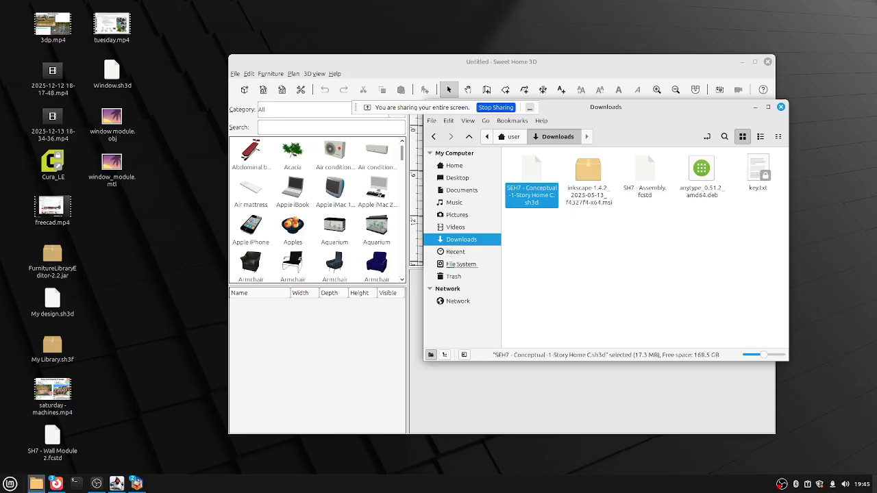
Deselect the files in Downloads and return to the Technical folder in Google Drive.
key("Escape")
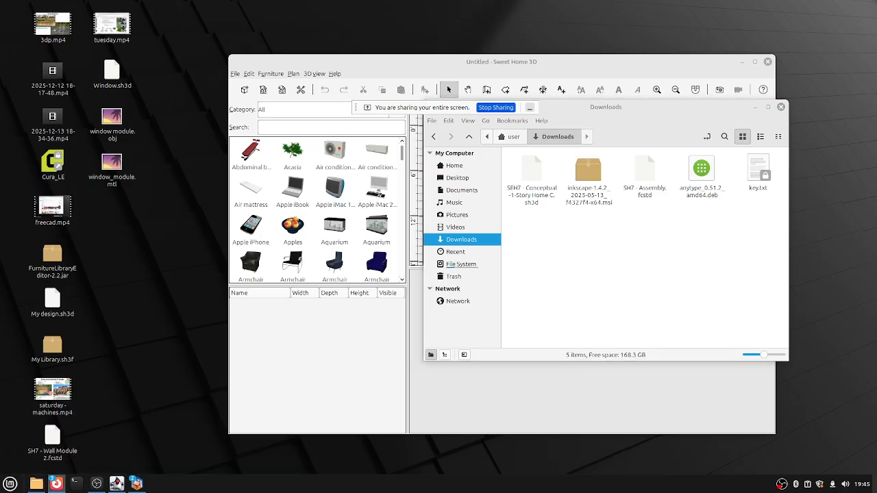
mouse_move(56, 483)
left_click(265, 442)
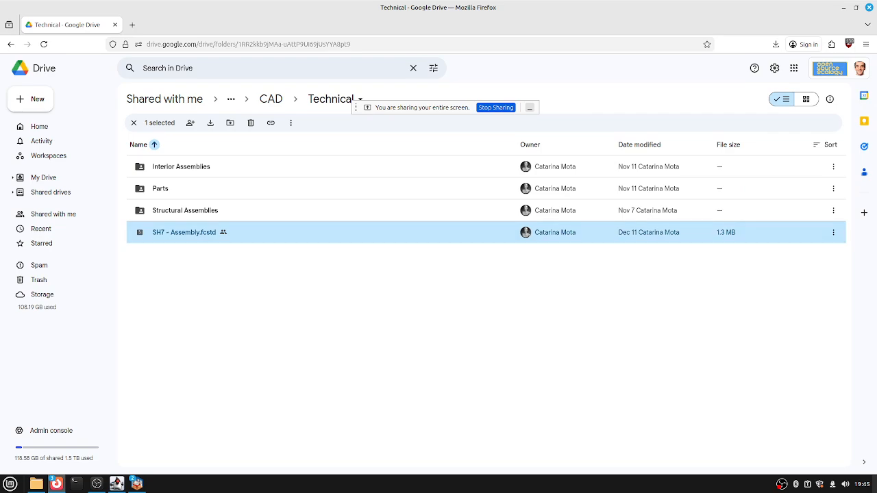
mouse_move(56, 484)
Select SH7 - Assembly.fcstd in Downloads and check its right-click options.
left_click(36, 484)
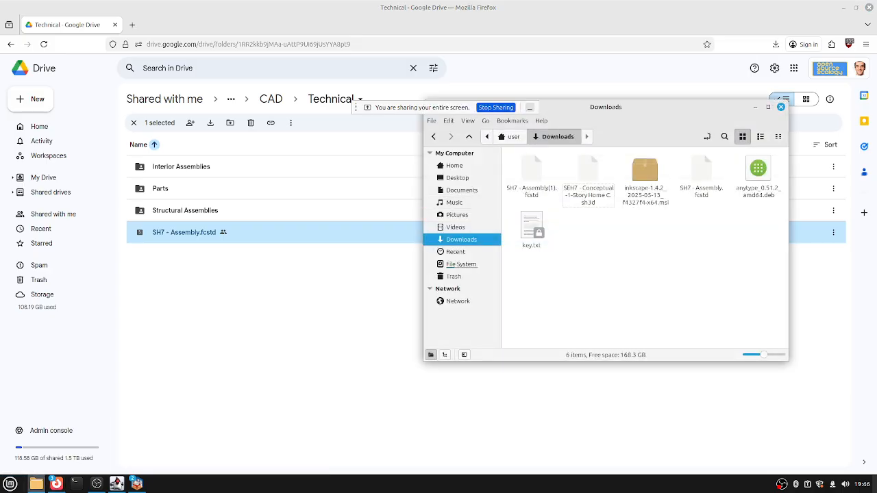
left_click(455, 226)
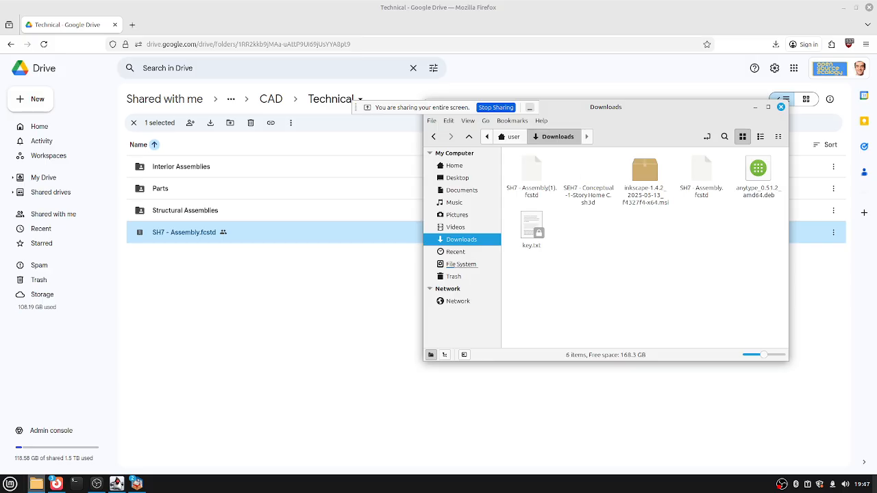
left_click(701, 181)
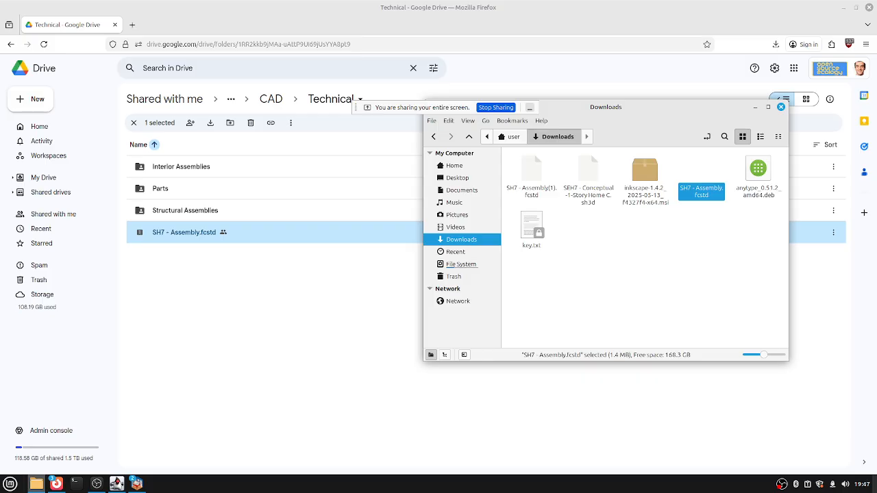
right_click(706, 177)
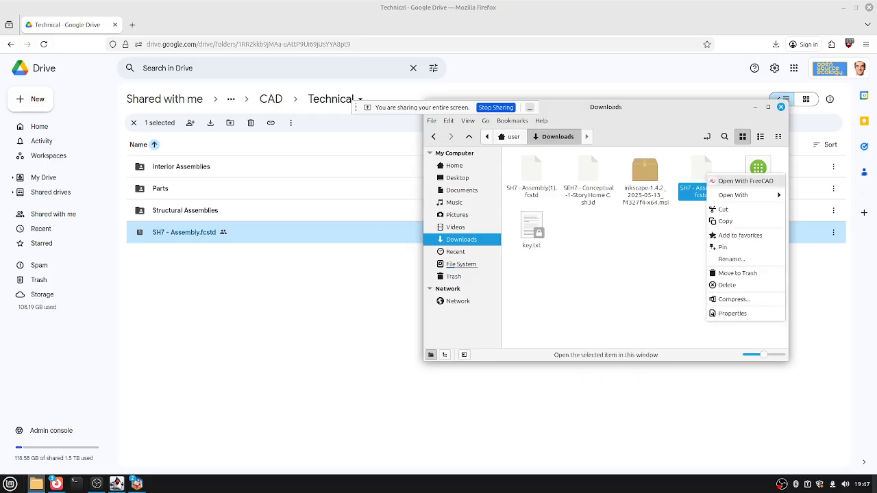
key("Escape")
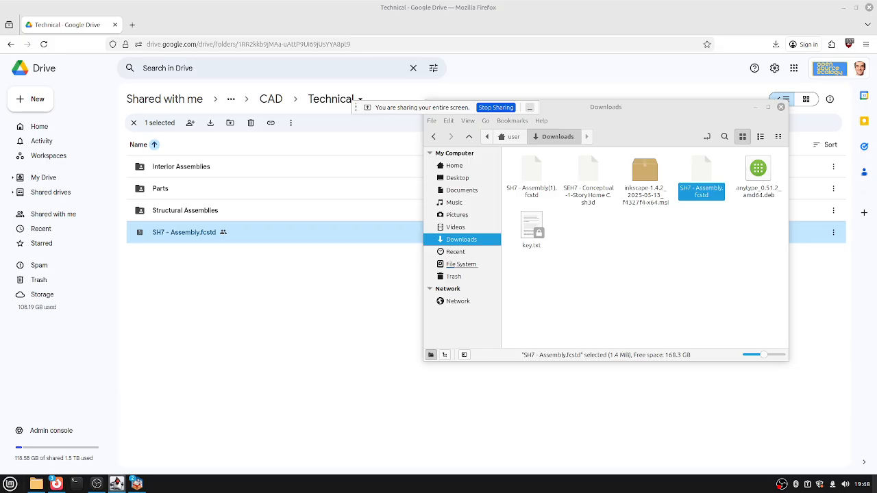
Minimize the Google Drive browser and bring up the Mint applications menu.
mouse_move(137, 484)
left_click(843, 7)
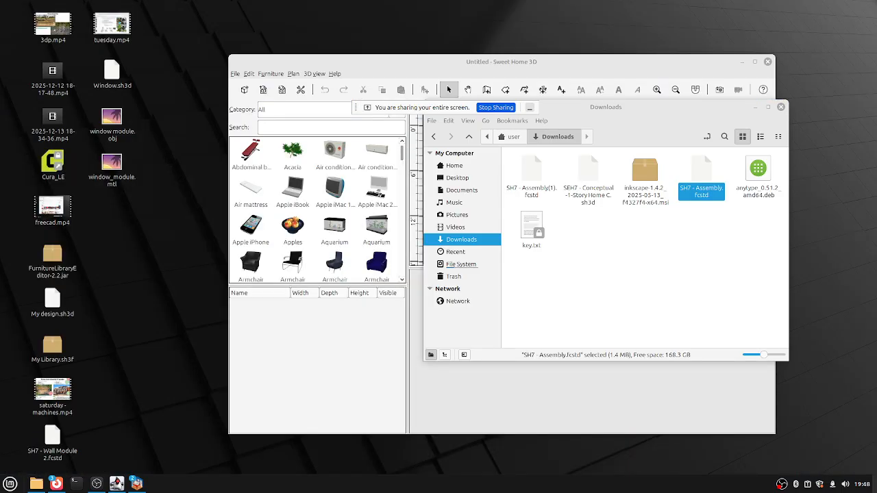
left_click(9, 483)
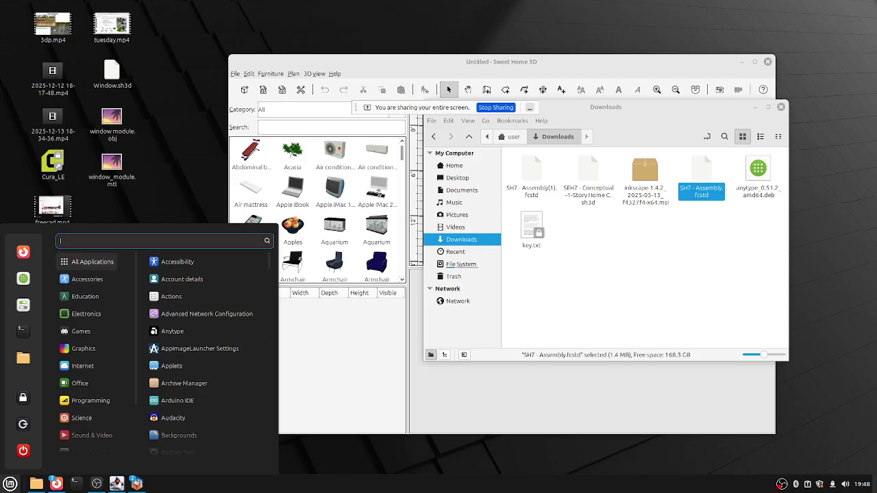
Search the applications menu for 'free' and confirm the result.
type("free")
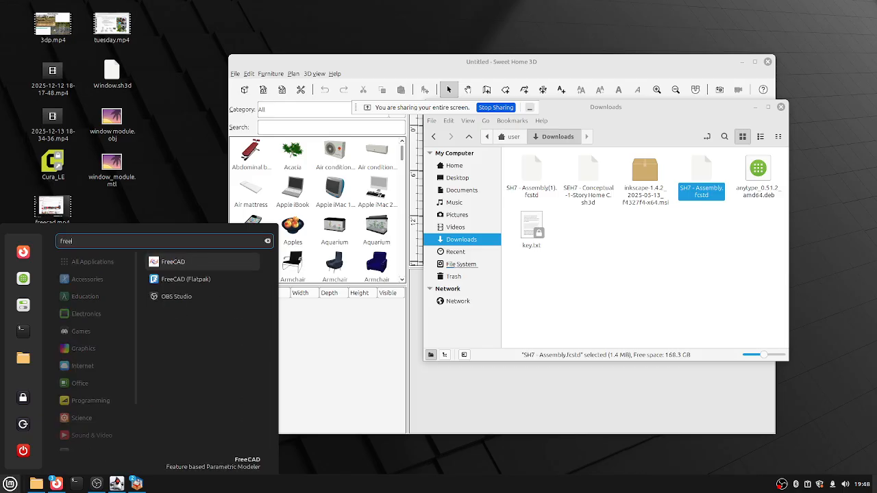
key("Return")
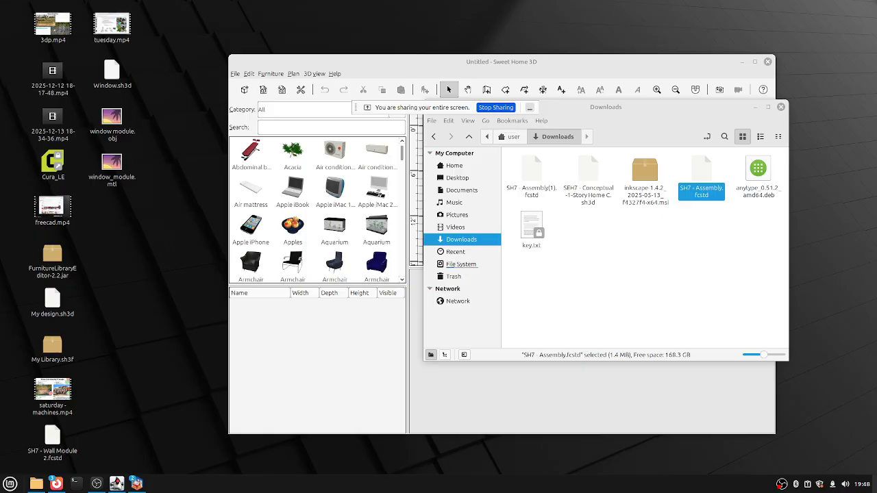
mouse_move(97, 483)
Shift the windows apart, close the untitled Sweet Home 3D window, and bring Downloads forward.
left_click_drag(671, 107, 802, 108)
left_click_drag(548, 61, 511, 62)
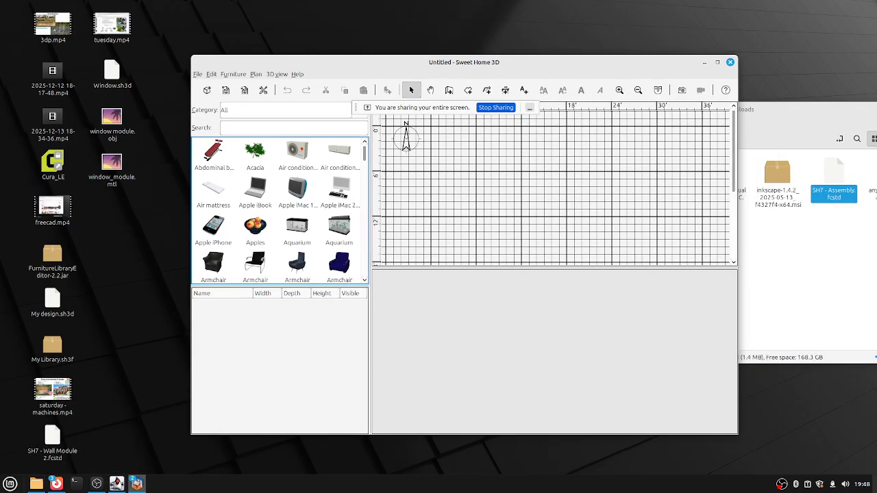
left_click(731, 62)
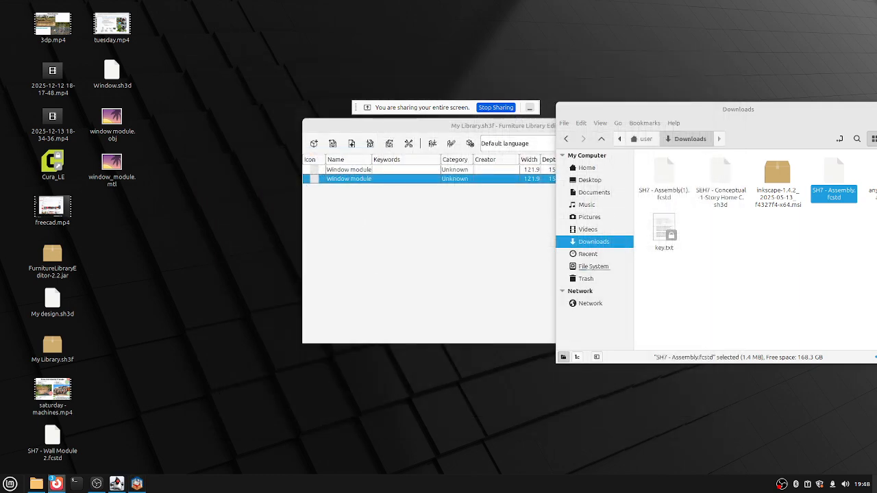
left_click(36, 483)
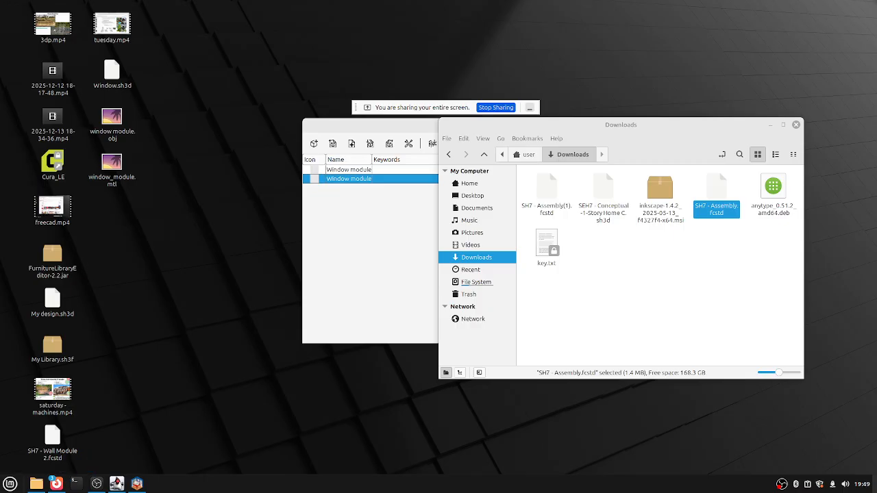
left_click(10, 484)
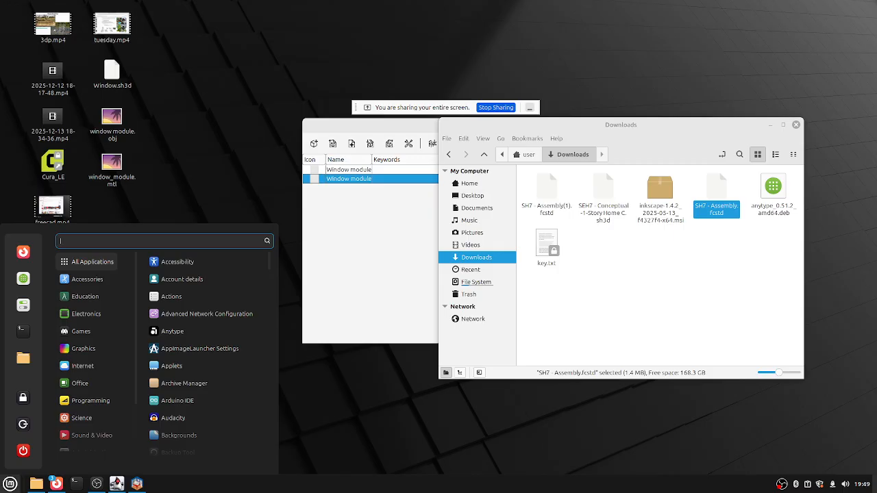
Launch FreeCAD (Flatpak) by searching 'free' in the Mint menu.
type("free")
key("Down")
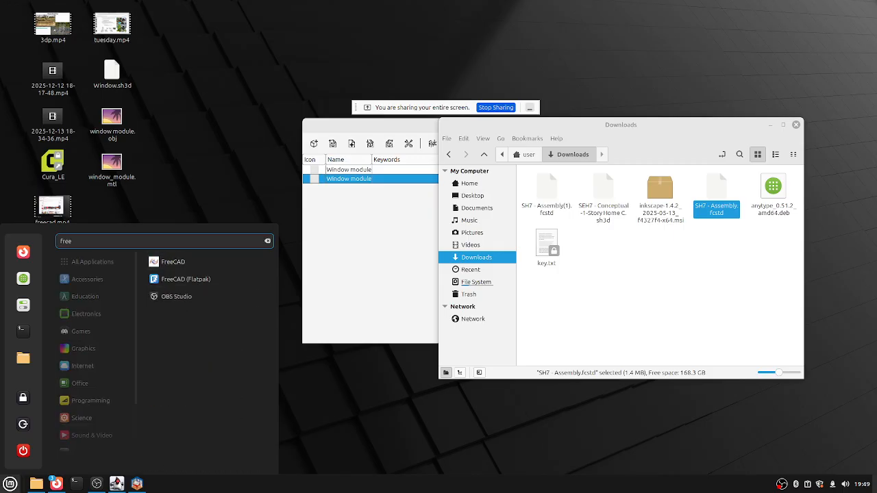
key("Return")
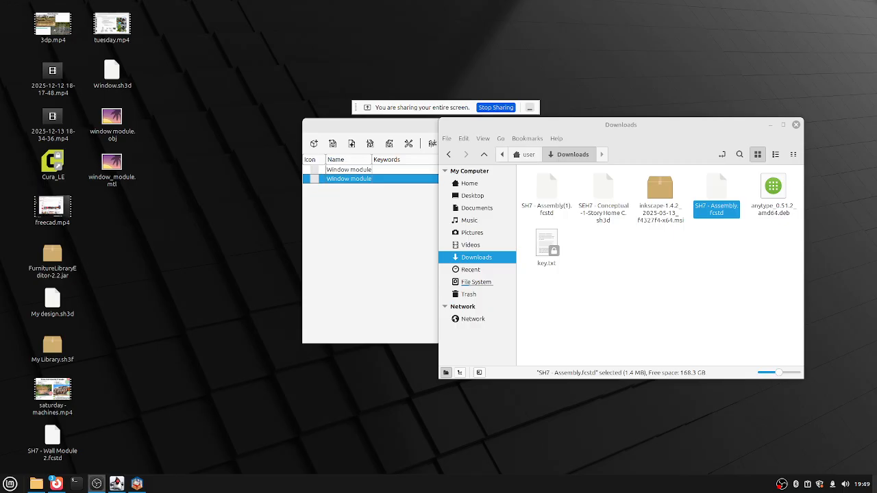
Close the Furniture Library Editor and the SEH7 conceptual home windows from the taskbar.
mouse_move(117, 483)
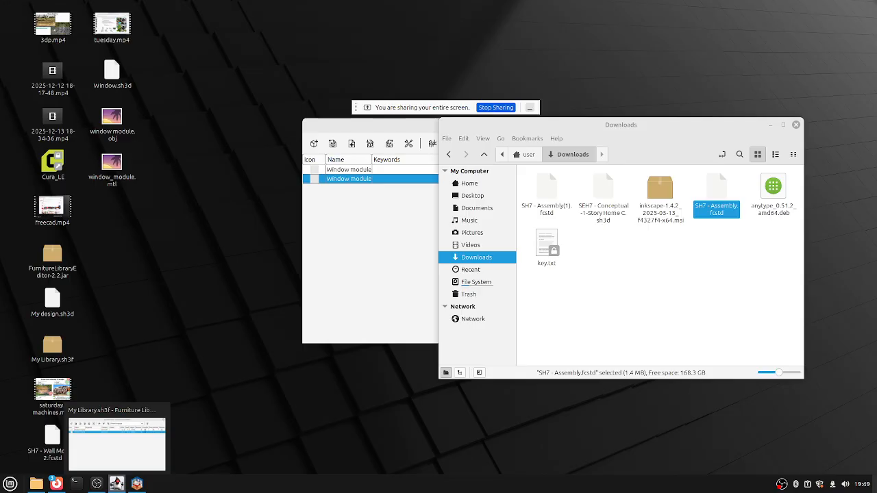
right_click(117, 484)
left_click(89, 464)
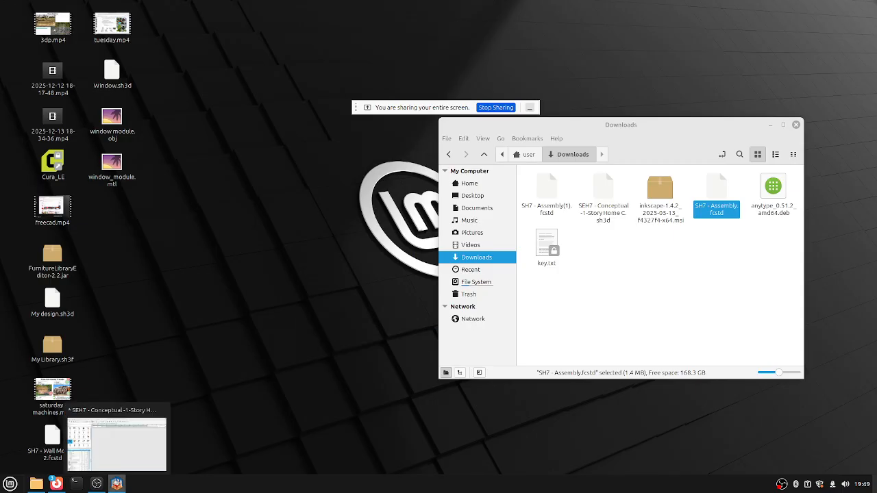
right_click(116, 483)
left_click(90, 464)
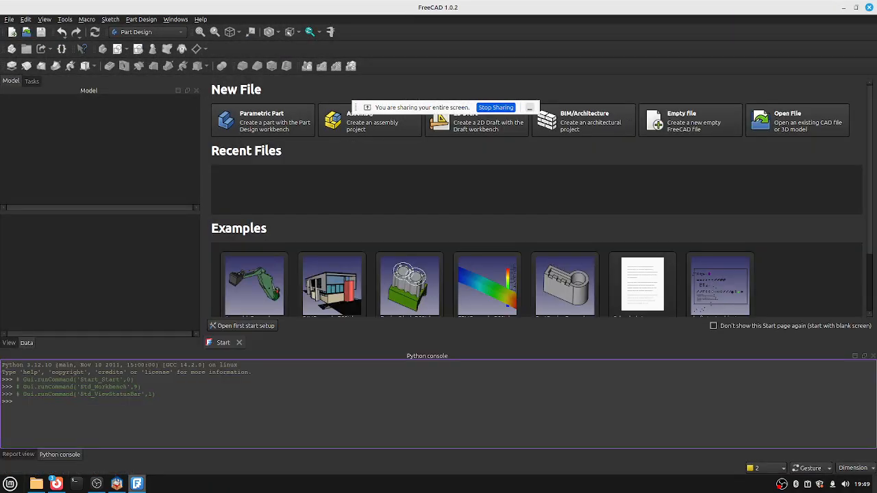
Open SH7 - Assembly.fcstd from /home/user/Downloads via File > Open.
left_click(9, 19)
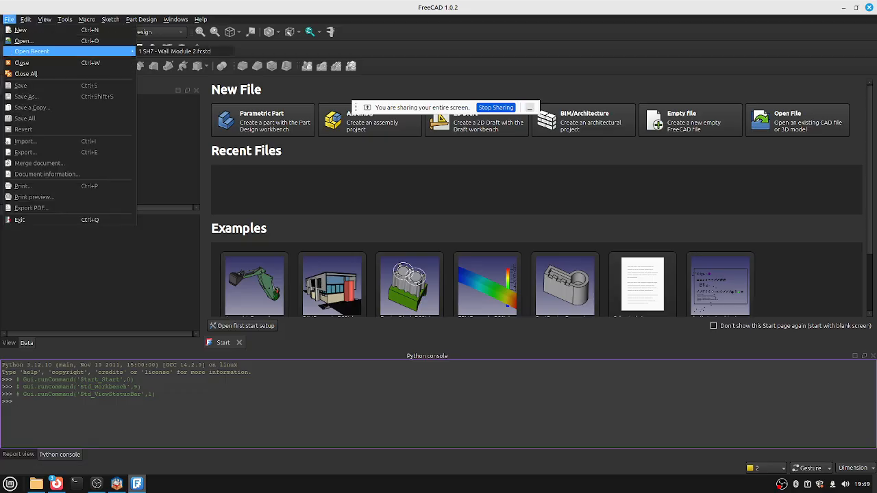
left_click(27, 39)
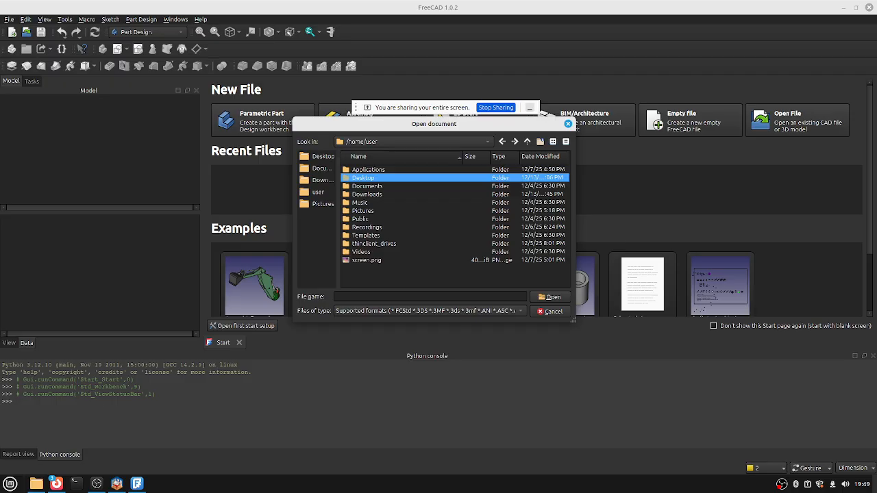
key("Down")
key("Down")
key("Return")
key("Down")
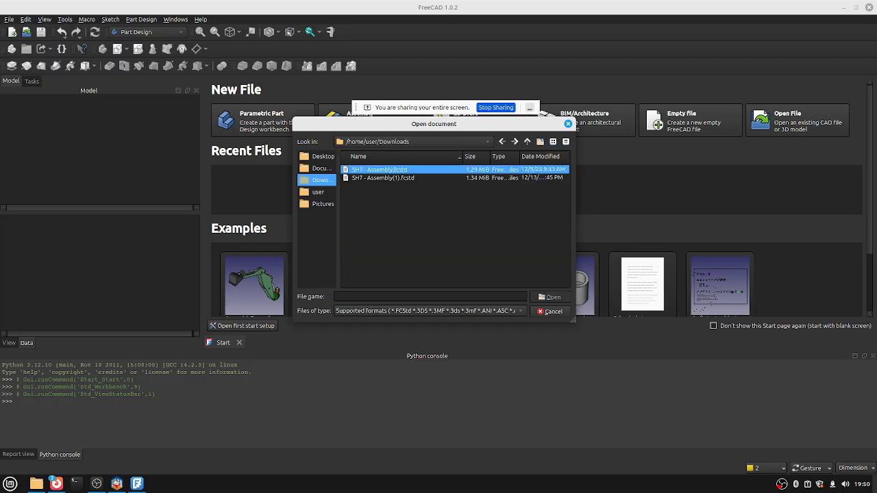
key("Return")
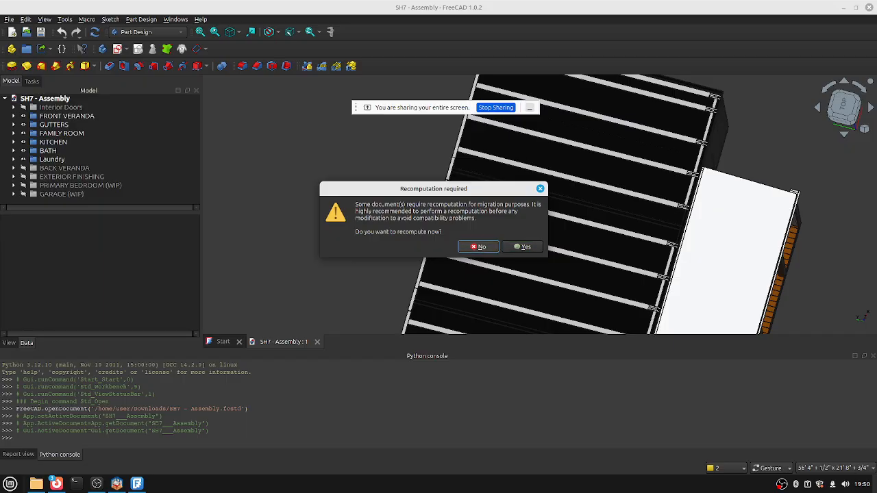
Decline recomputation and orbit and zoom to an oblique view of the roof.
left_click(477, 247)
left_click_drag(548, 274, 644, 308)
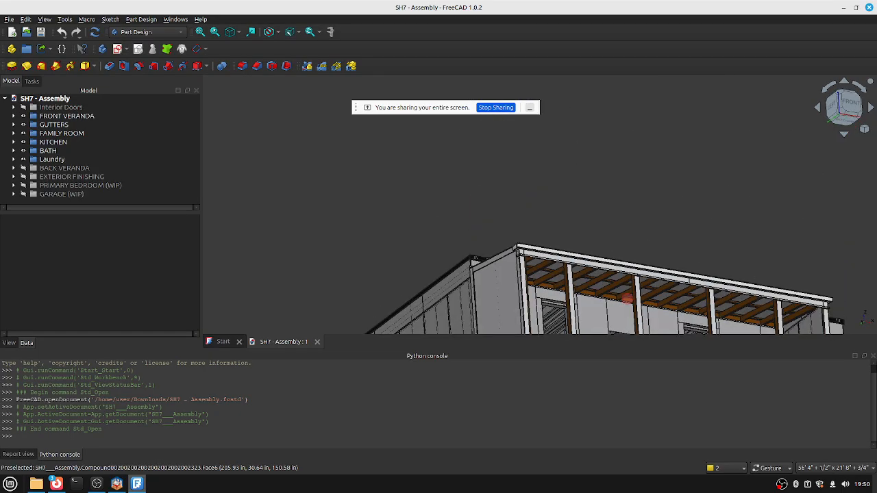
scroll(644, 308, "up", 2)
scroll(582, 294, "up", 2)
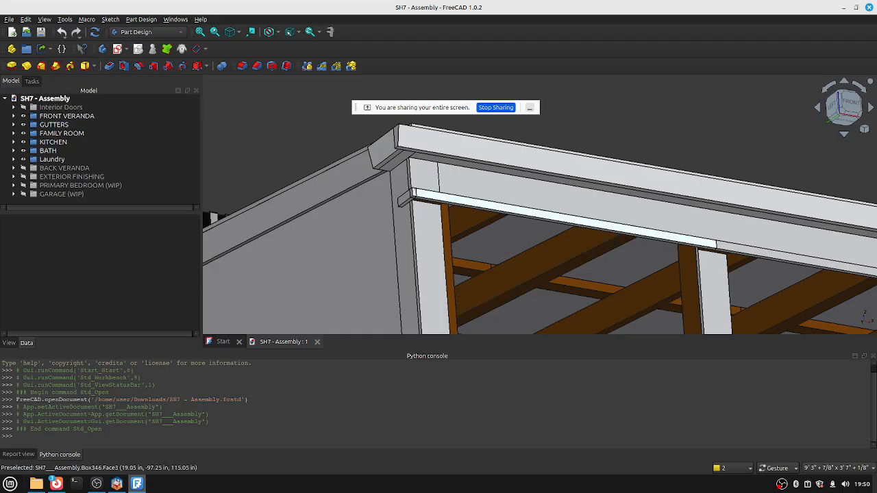
Select the front gutter on the veranda eave and view it from beneath.
double_click(480, 150)
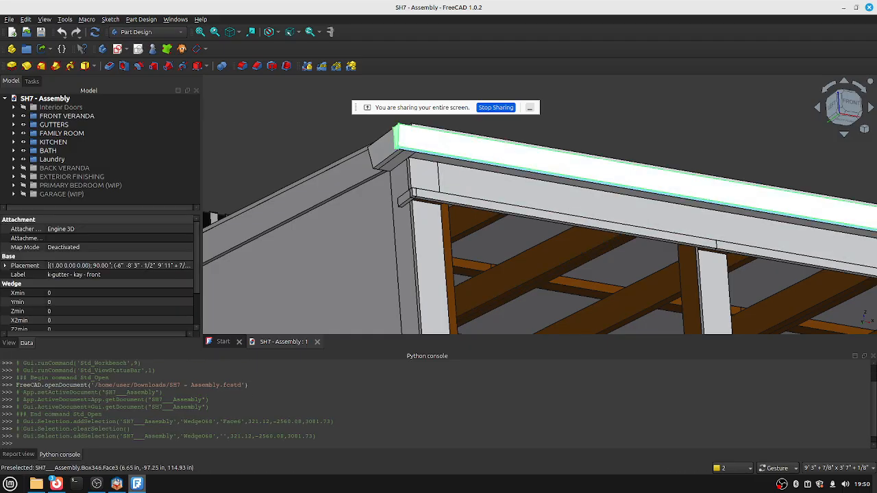
left_click_drag(315, 260, 651, 219)
scroll(360, 281, "down", 3)
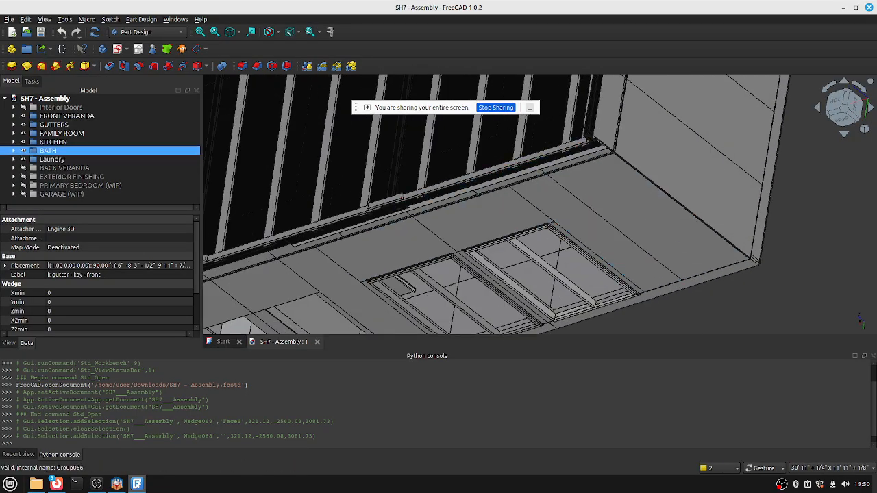
Toggle the EXTERIOR FINISHING group's visibility while orbiting to the rear of the house.
left_click(69, 176)
key("space")
key("space")
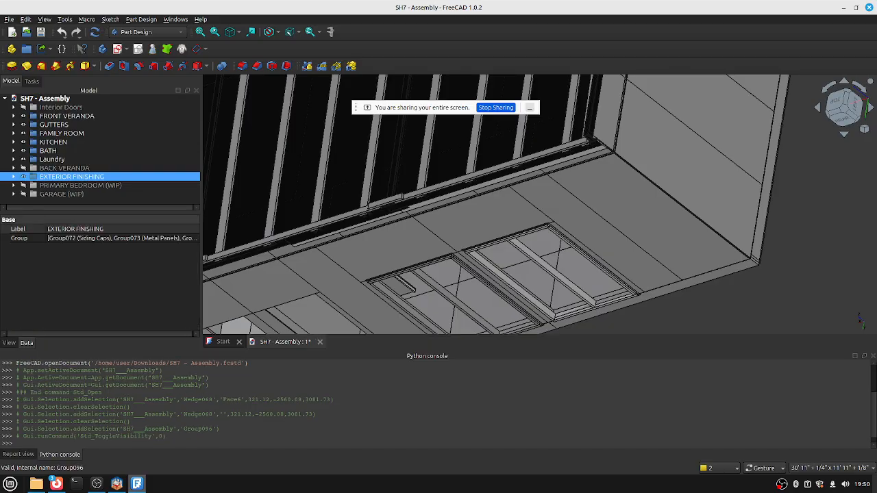
left_click_drag(582, 278, 723, 272)
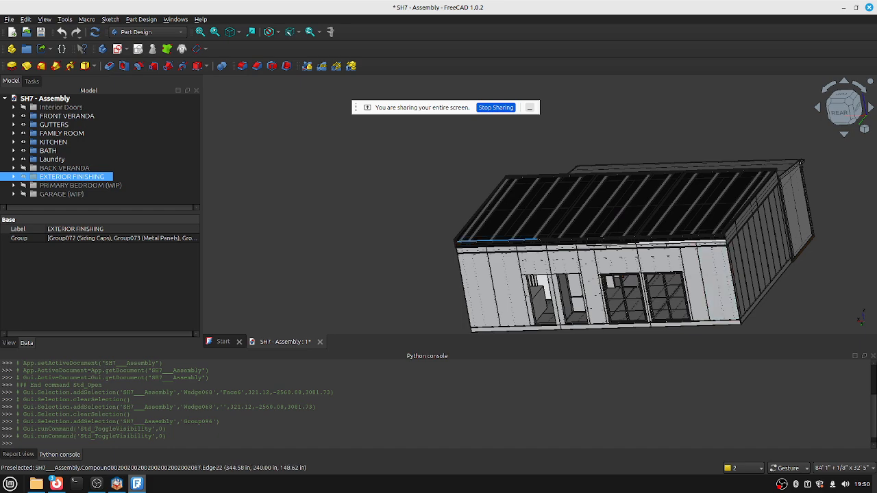
key("space")
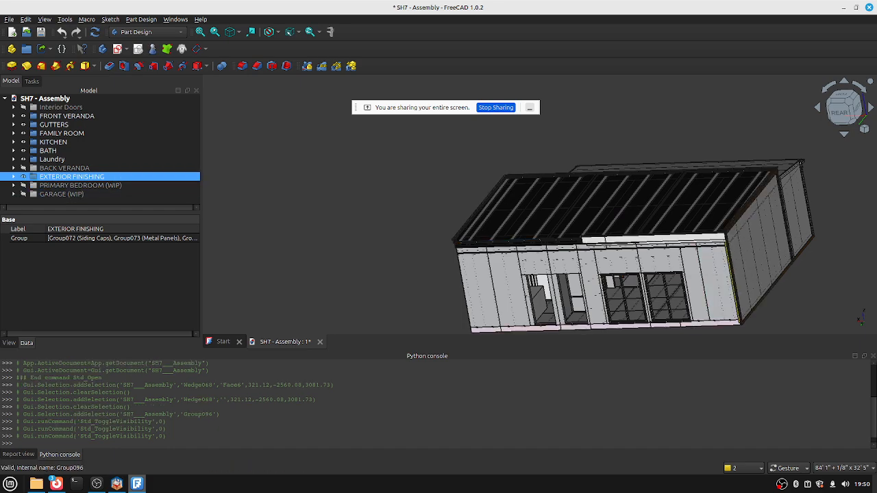
Select the gutter back trim and orbit to view the underside and roof top.
scroll(600, 230, "up", 6)
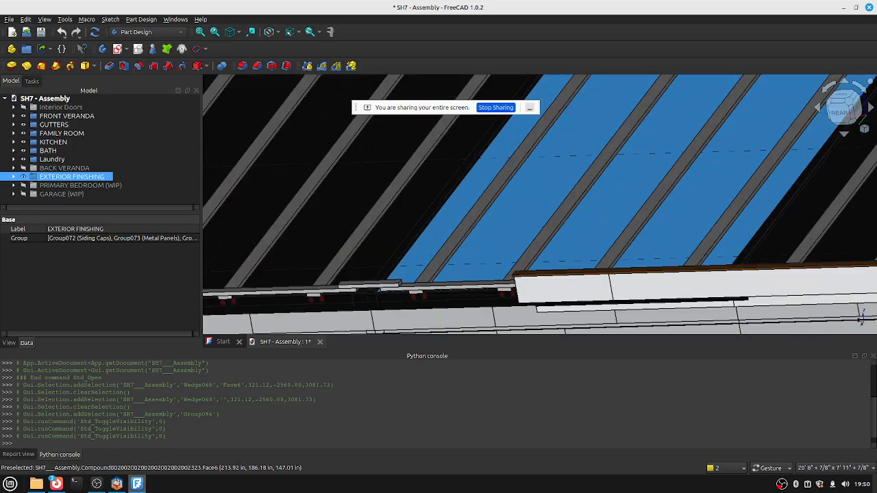
left_click(599, 229)
scroll(599, 230, "down", 8)
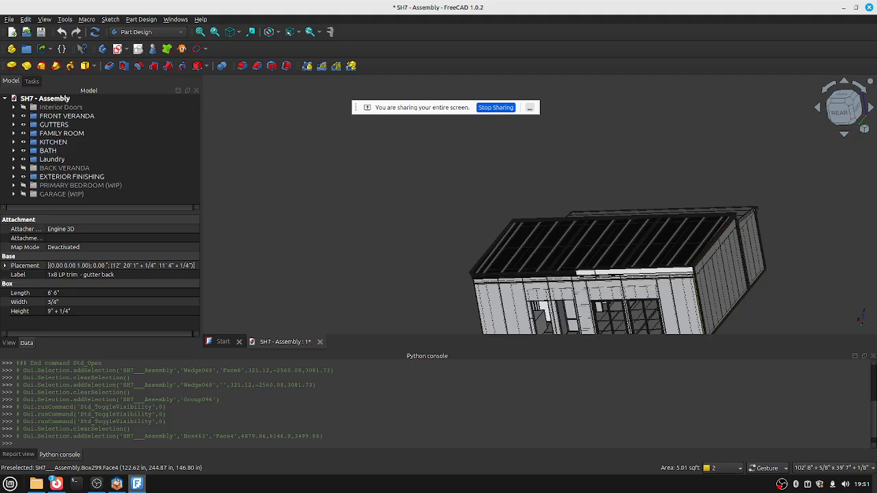
left_click_drag(562, 322, 528, 295)
left_click_drag(685, 259, 740, 257)
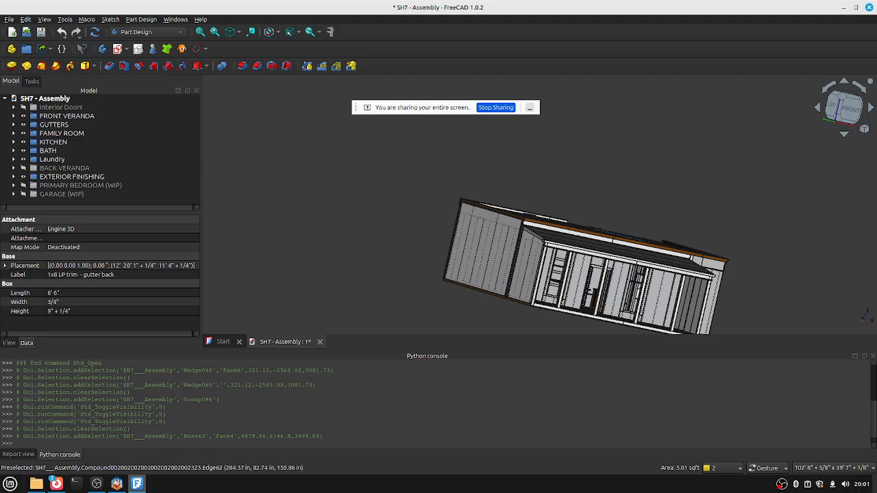
Orbit, pan and zoom around the house's front wall, then orbit up over the roof and deck.
left_click_drag(712, 265, 671, 226)
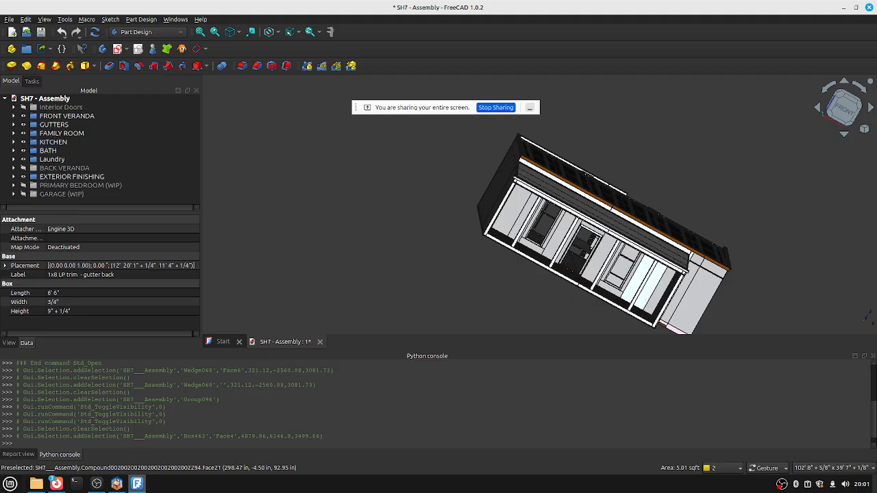
left_click_drag(548, 255, 416, 255)
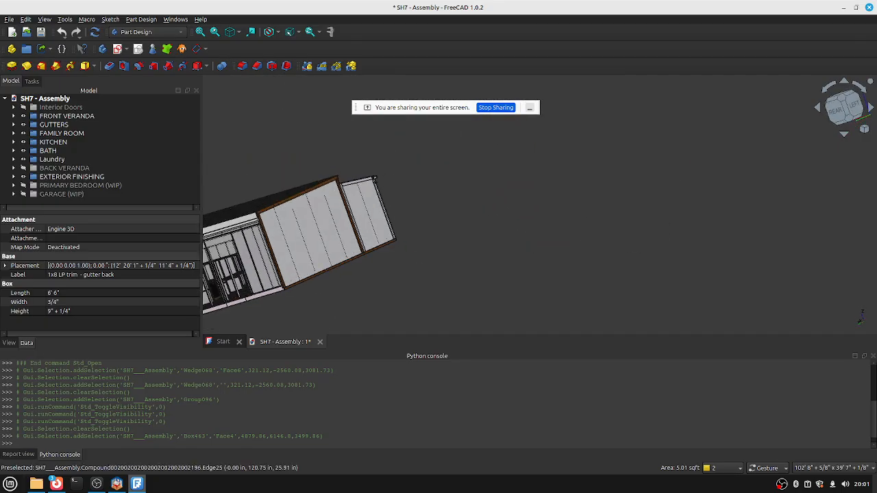
right_click_drag(415, 255, 556, 238)
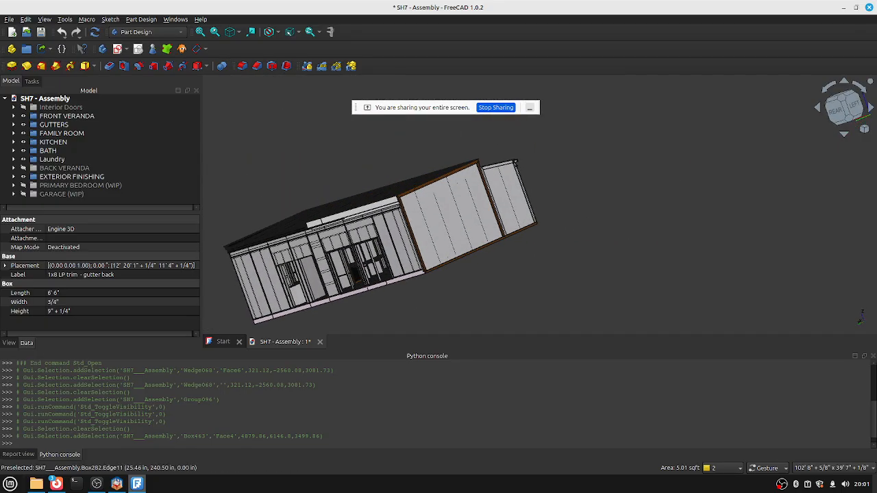
scroll(411, 260, "up", 5)
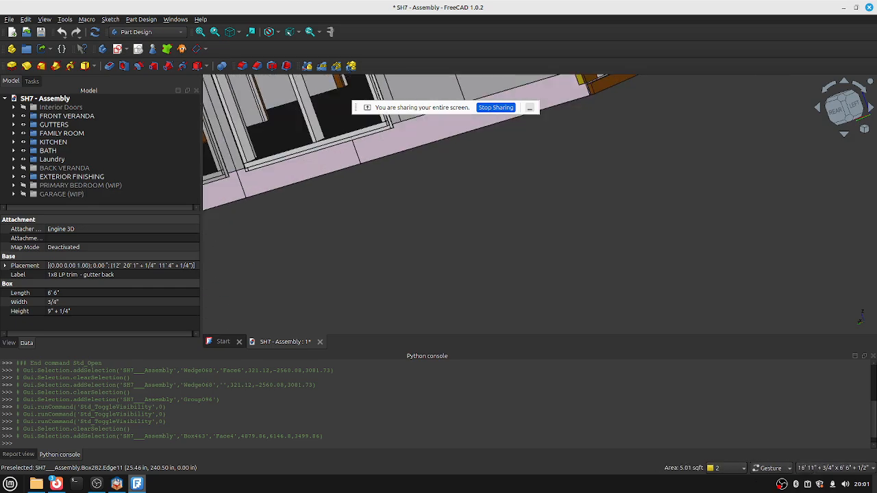
scroll(404, 174, "down", 2)
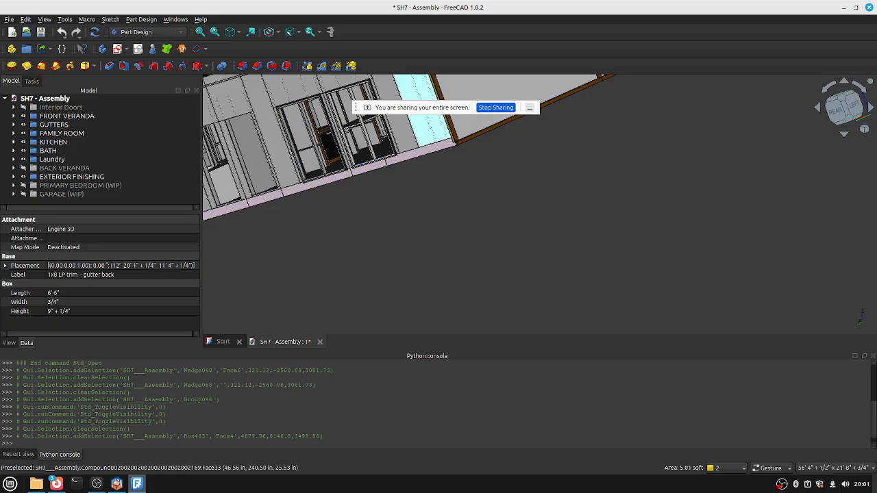
left_click_drag(404, 175, 531, 273)
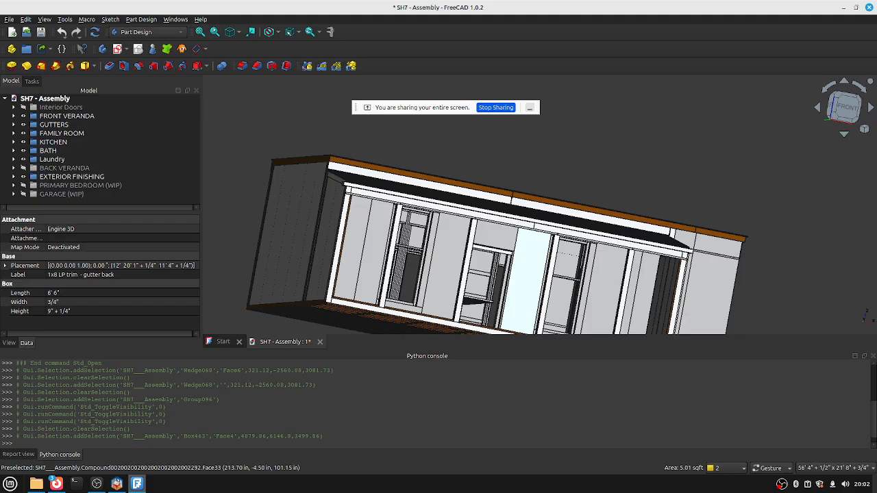
Orbit above the house and tilt to a top-down view of the roof.
left_click_drag(446, 206, 446, 270)
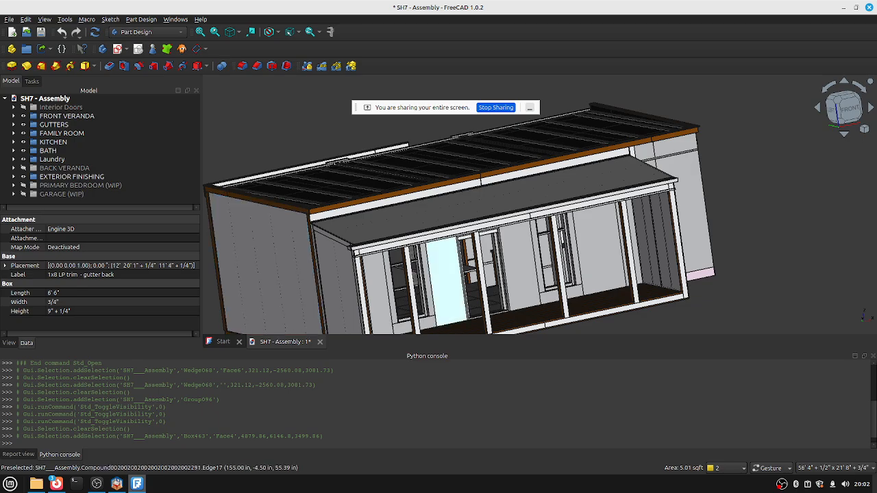
left_click_drag(446, 270, 507, 206)
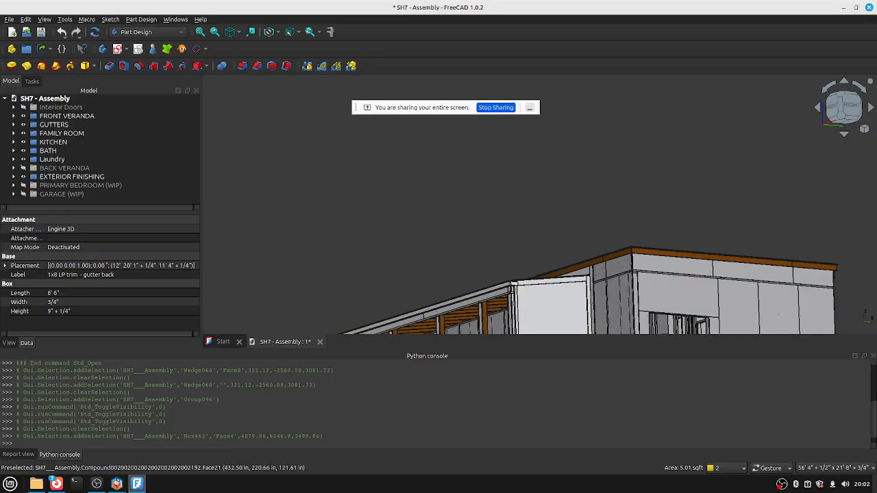
mouse_move(515, 284)
left_mouse_down()
mouse_move(507, 322)
mouse_move(473, 288)
mouse_move(473, 261)
left_mouse_up()
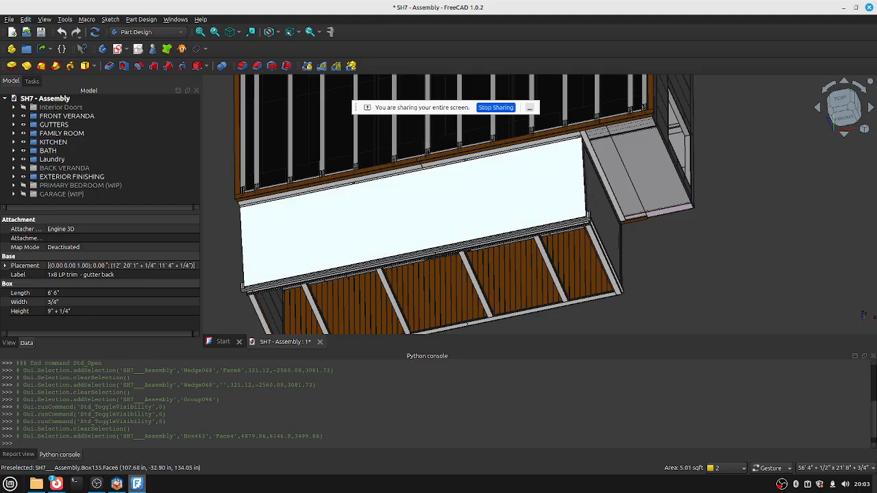
Orbit back to a tilted front view of the whole house.
left_click_drag(411, 253, 410, 269)
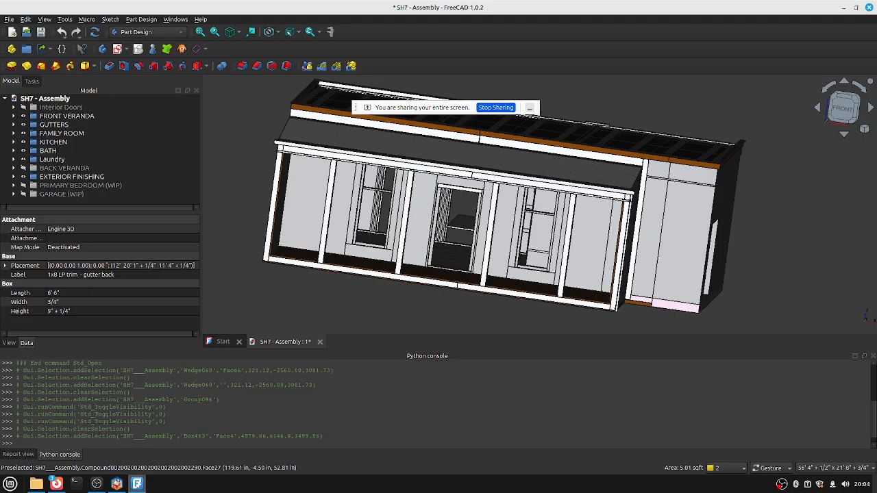
left_click_drag(479, 274, 493, 171)
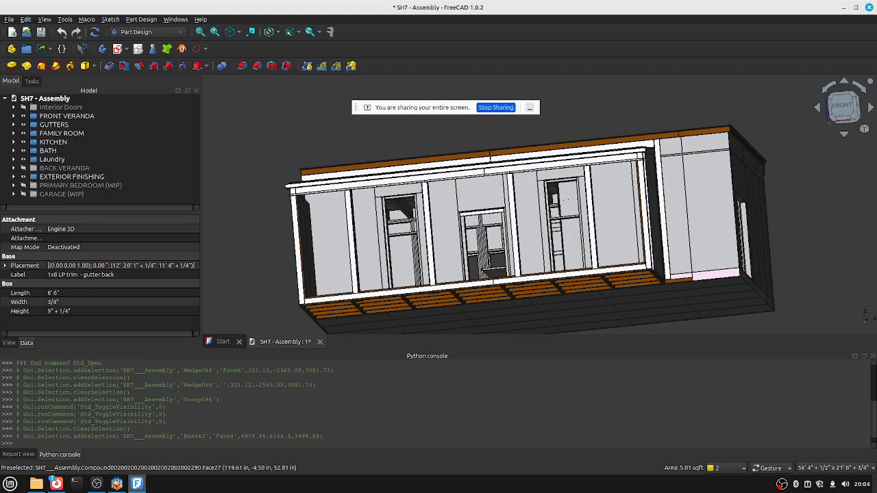
mouse_move(483, 273)
left_mouse_down()
mouse_move(461, 220)
mouse_move(467, 267)
mouse_move(603, 209)
left_mouse_up()
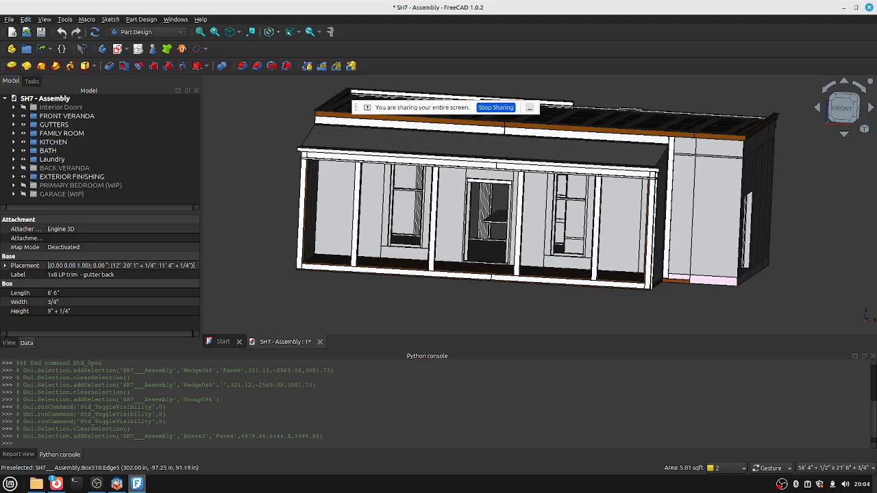
Orbit toward the floor joists, then snap the view straight onto the front elevation.
left_click_drag(535, 220, 541, 178)
key("1")
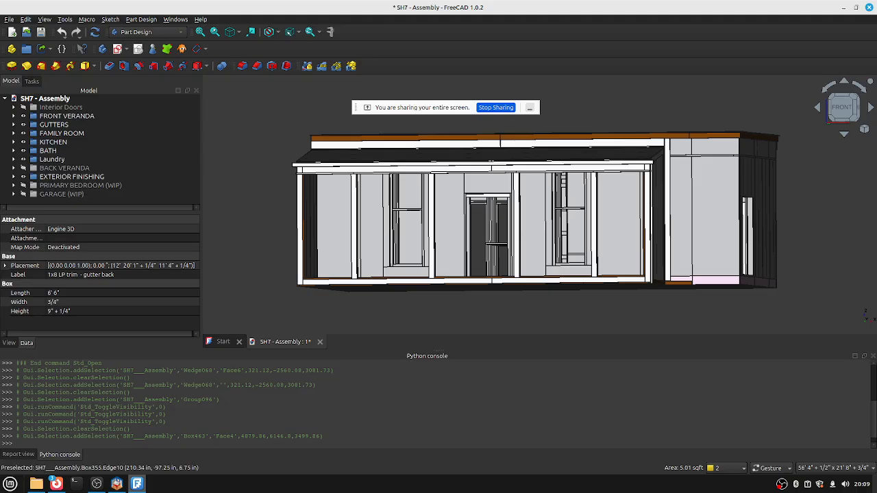
Hide the Firefox screen-sharing notice covering the FreeCAD model.
mouse_move(57, 484)
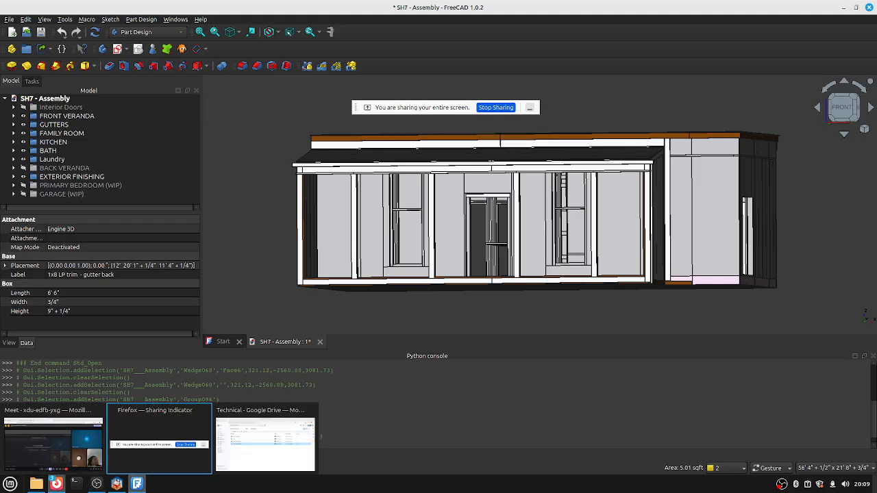
left_click(159, 438)
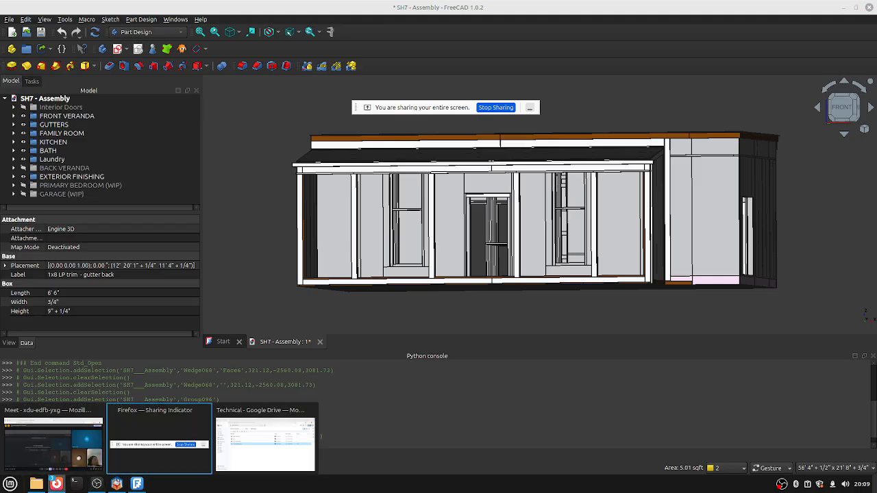
right_click(56, 483)
key("Escape")
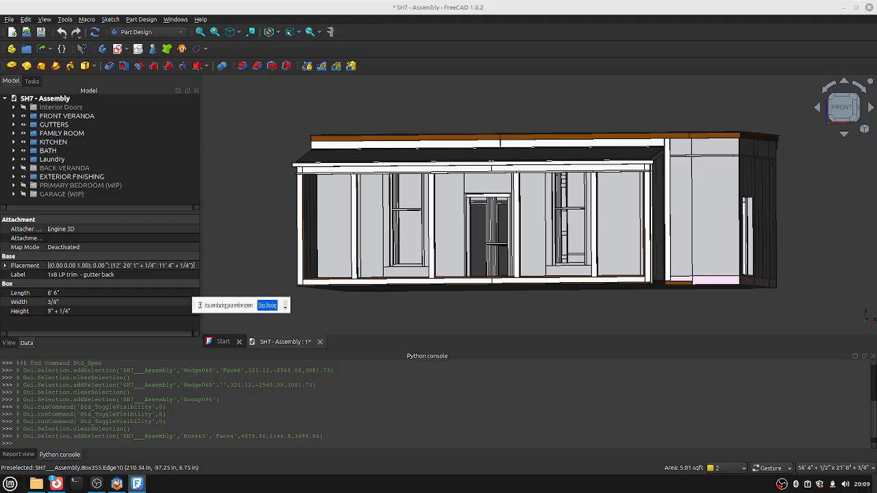
left_click(529, 108)
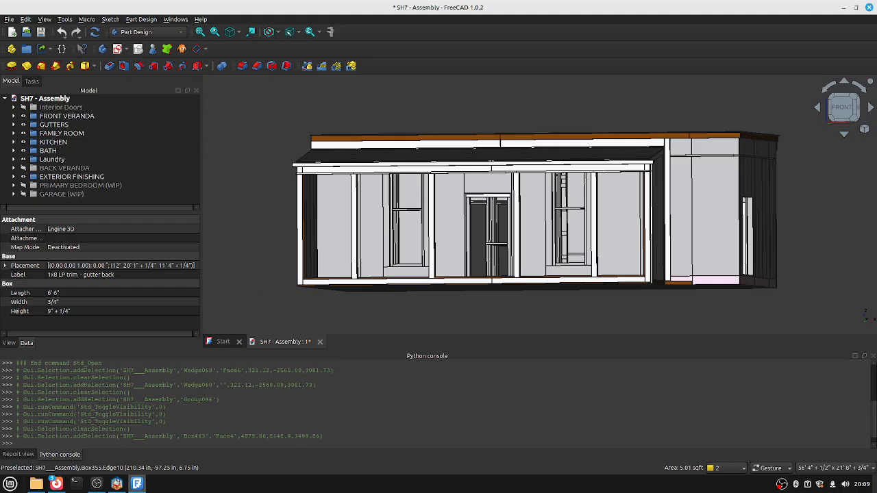
right_click(56, 484)
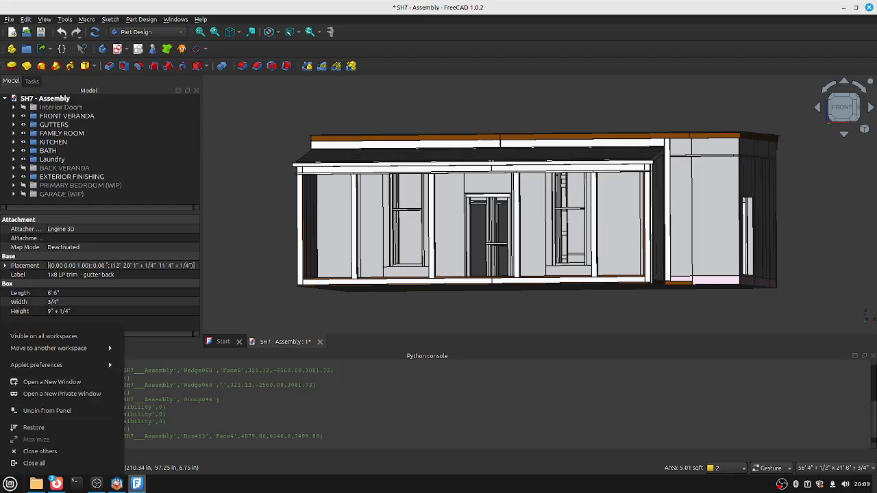
key("Escape")
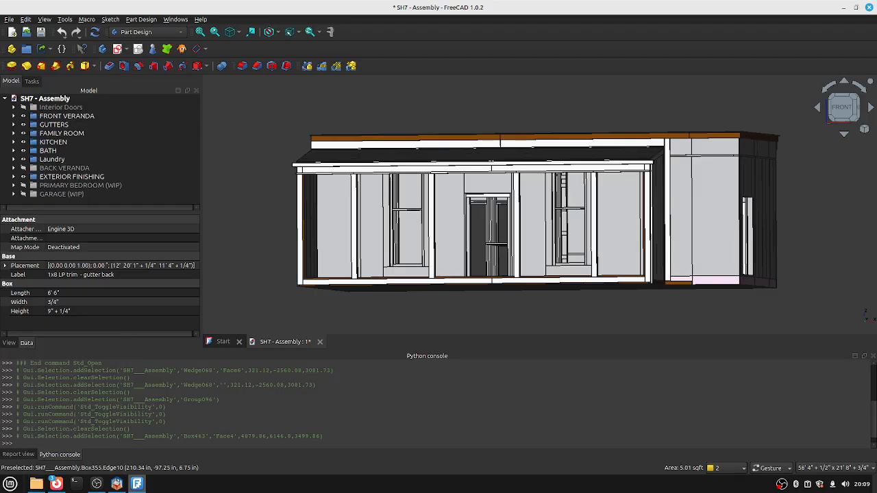
Minimize FreeCAD, cancel Sweet Home 3D's save prompt, and minimize Sweet Home 3D.
left_click(844, 6)
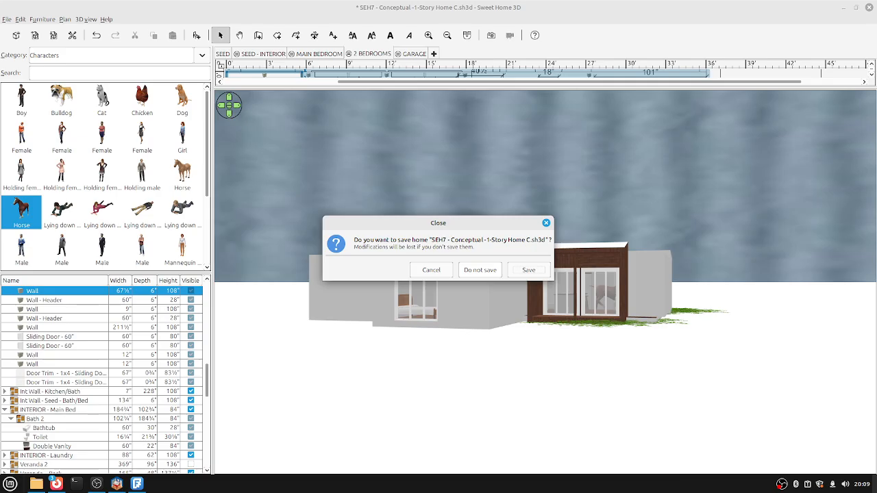
left_click(431, 269)
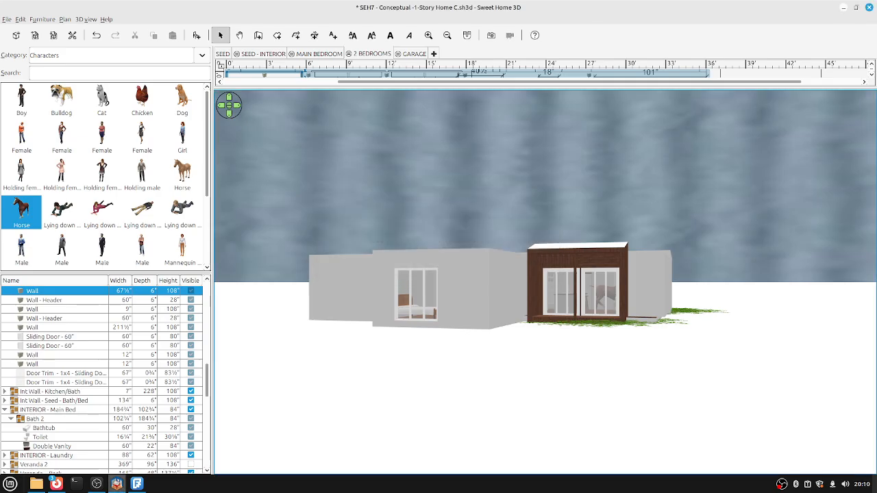
left_click(843, 6)
Bring up the Google Drive Firefox window and search 'uilding code book' in a new tab.
mouse_move(56, 483)
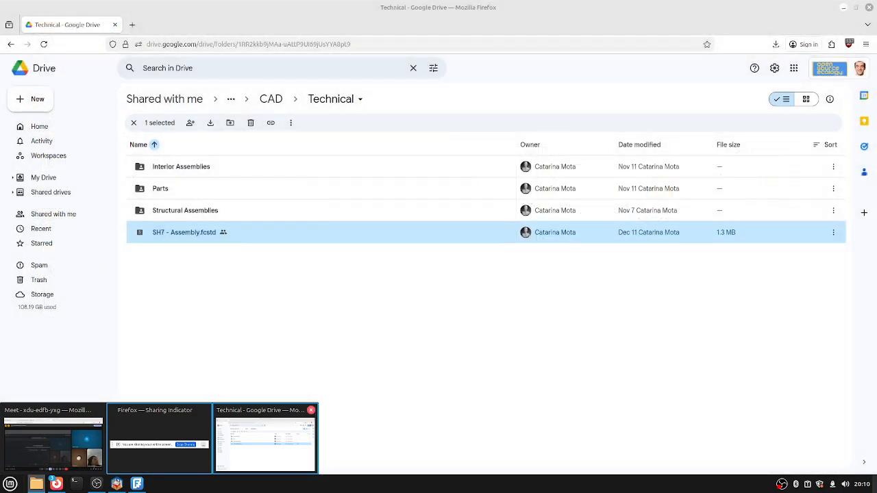
left_click(265, 442)
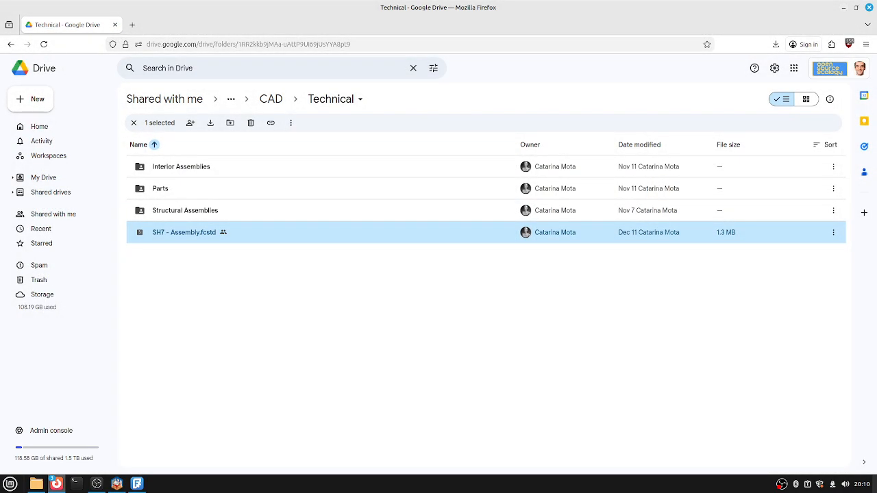
key("ctrl+t")
type("uilding")
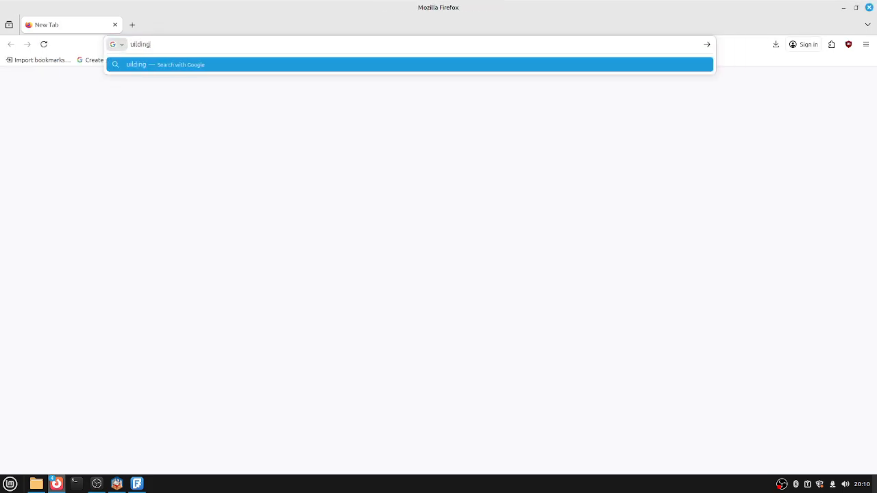
type(" code book")
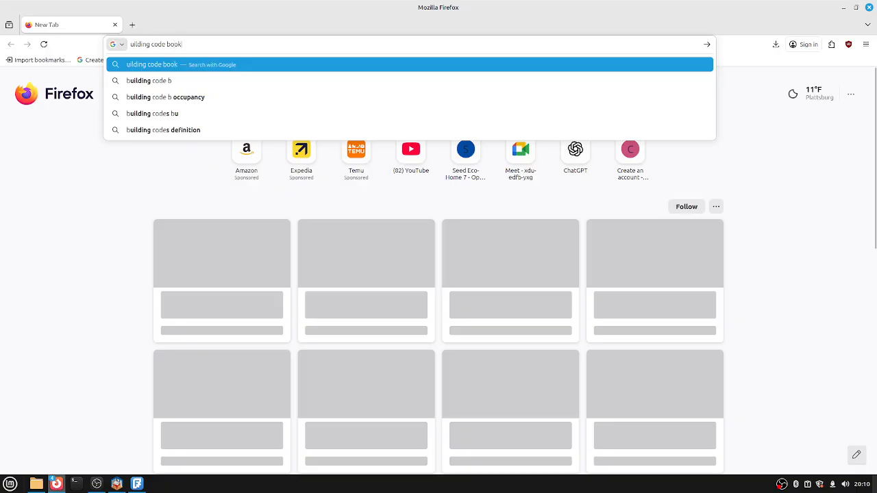
key("Return")
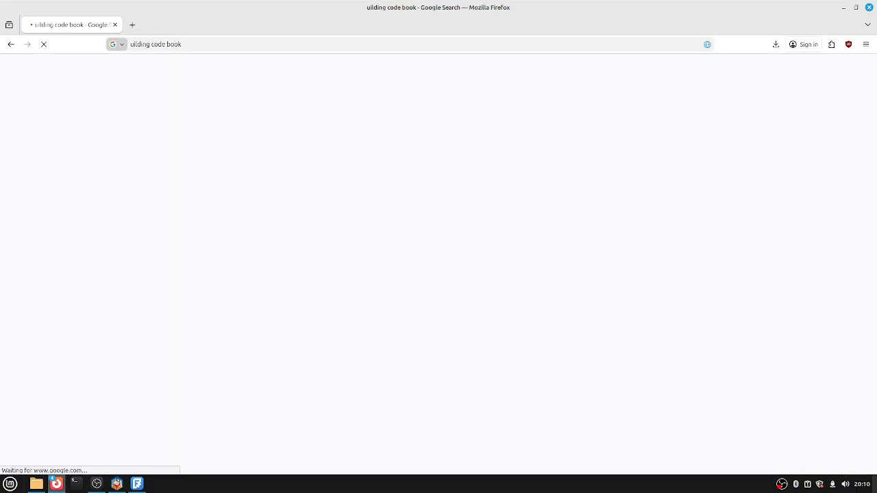
Rerun the search as 'building code book' and scroll down to the popular products.
key("ctrl+l")
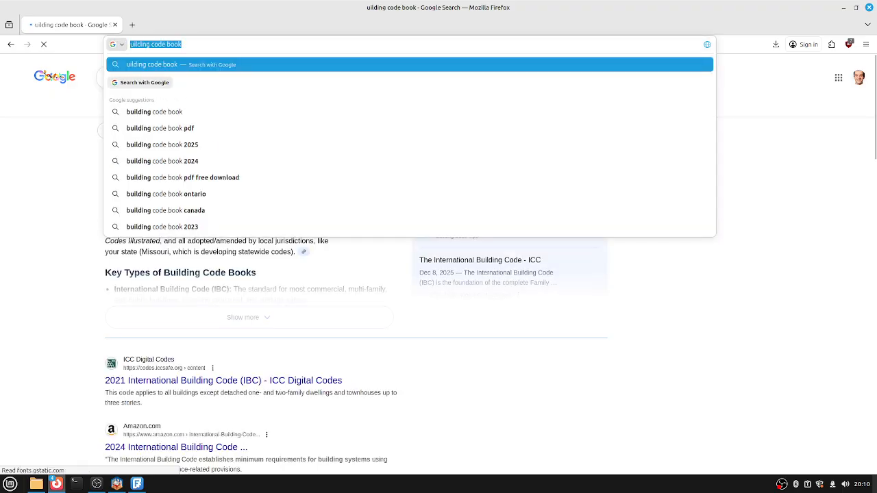
left_click(154, 112)
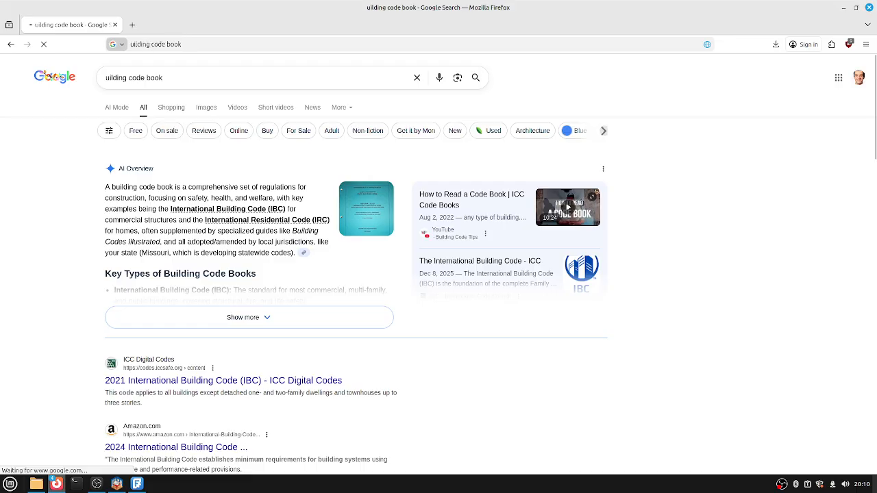
scroll(438, 264, "down", 3)
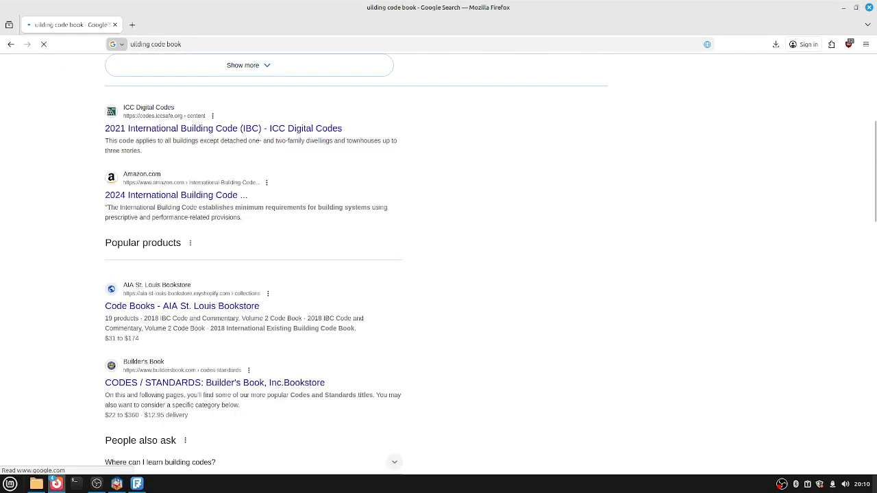
scroll(439, 264, "down", 2)
scroll(439, 265, "down", 4)
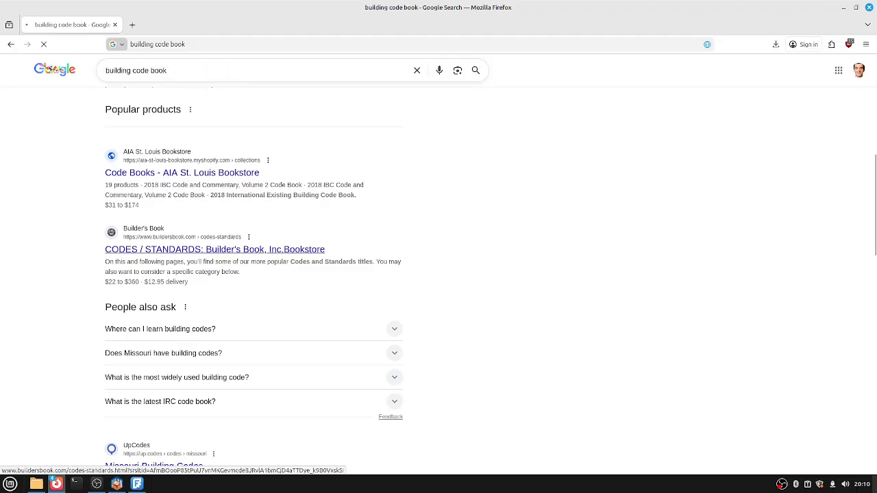
right_click(239, 251)
key("Escape")
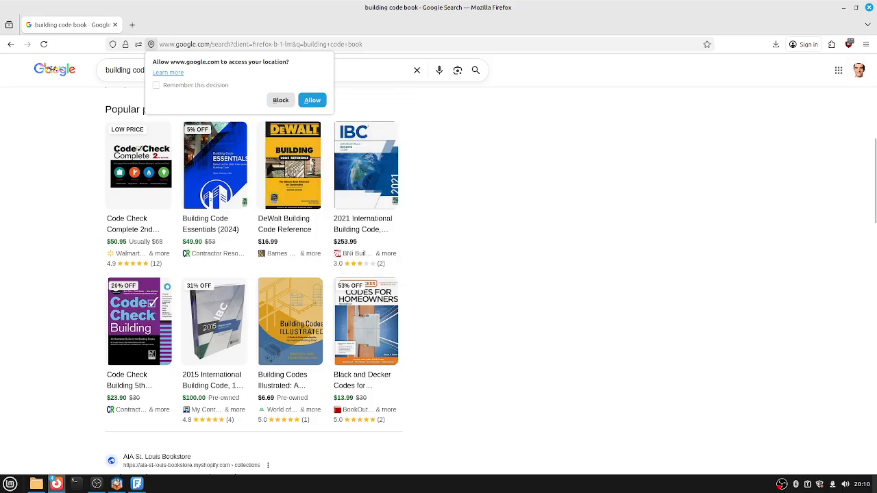
Preview Building Code Essentials, then view Building Codes Illustrated's photos and store prices.
left_click(213, 157)
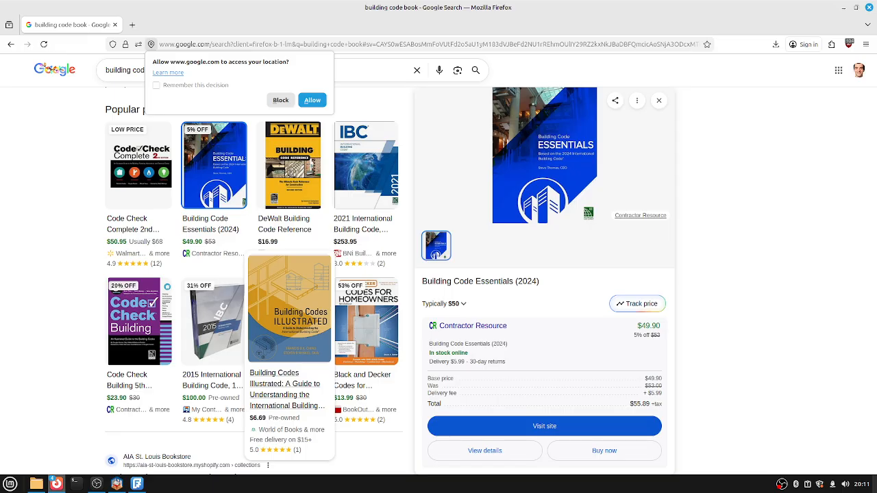
key("Escape")
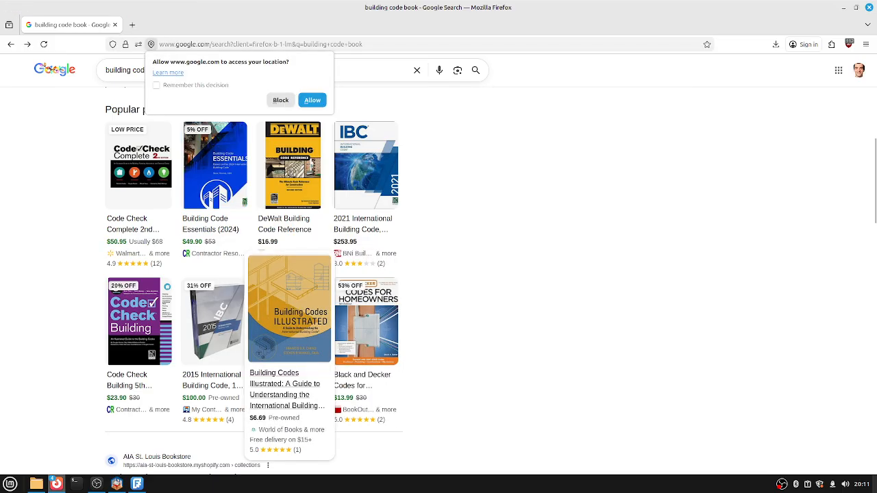
left_click(289, 308)
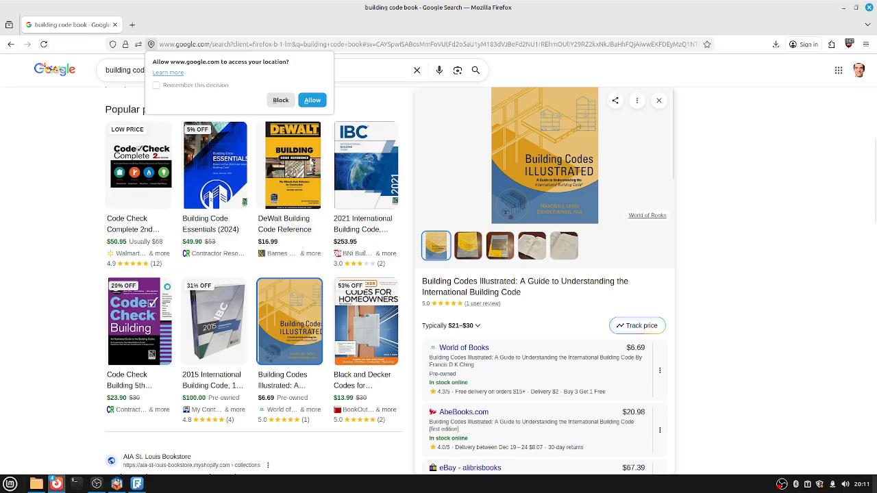
left_click(500, 245)
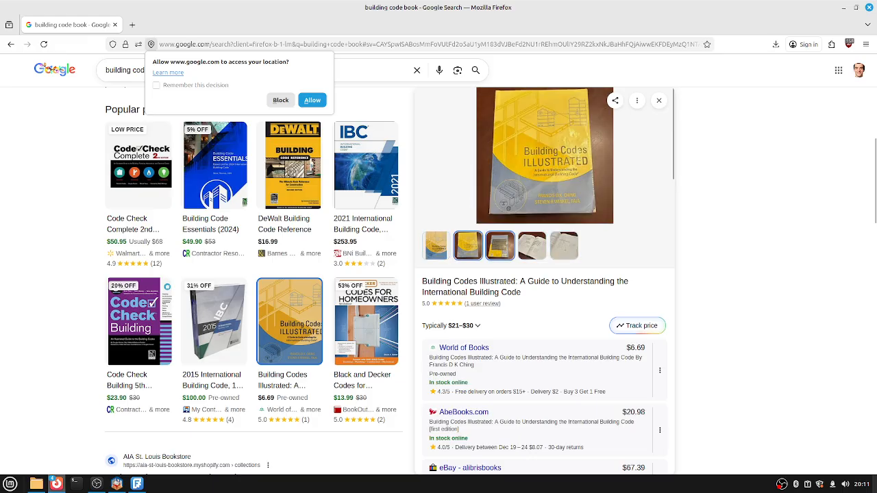
scroll(545, 274, "down", 3)
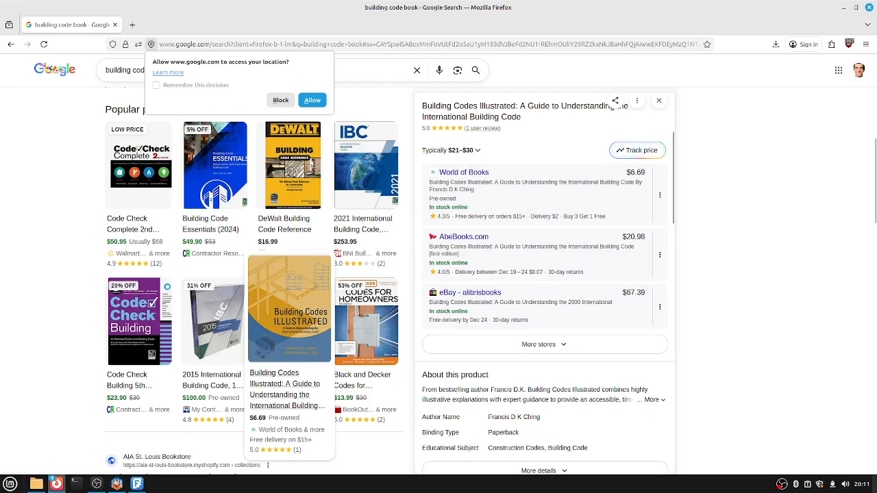
scroll(289, 322, "down", 3)
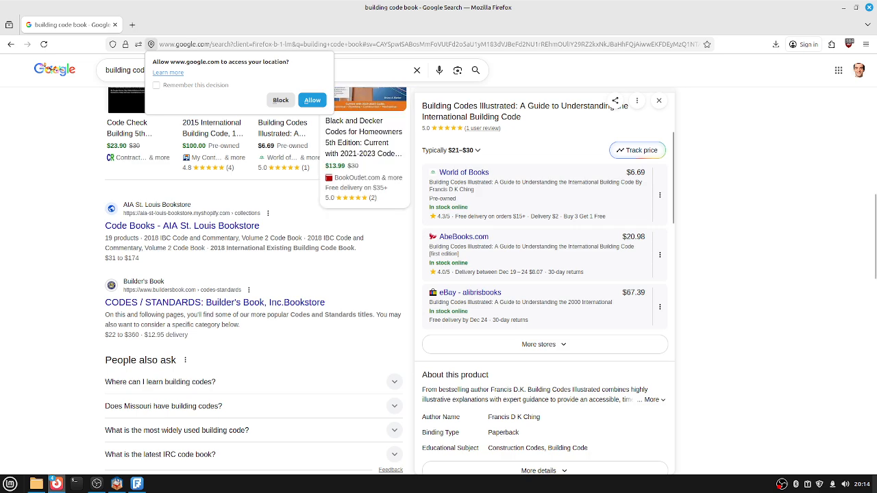
Run a new address-bar search for 'framing illustrated'.
key("ctrl+l")
type("f")
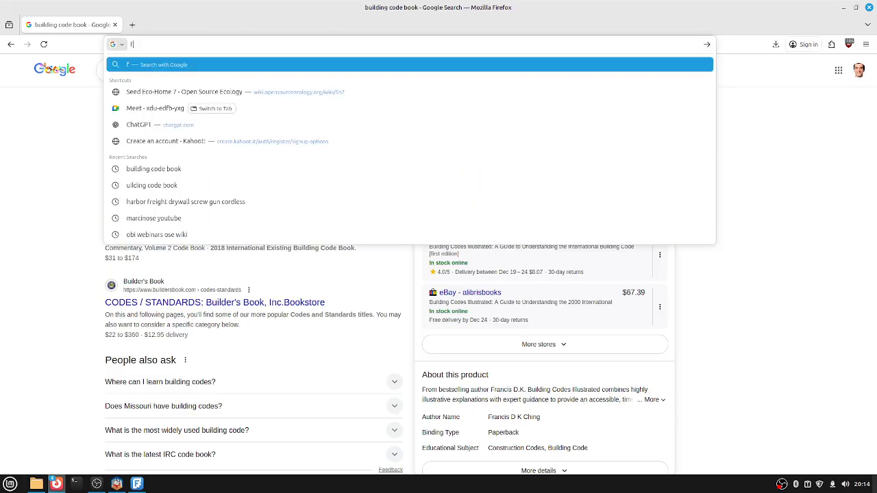
type("raming")
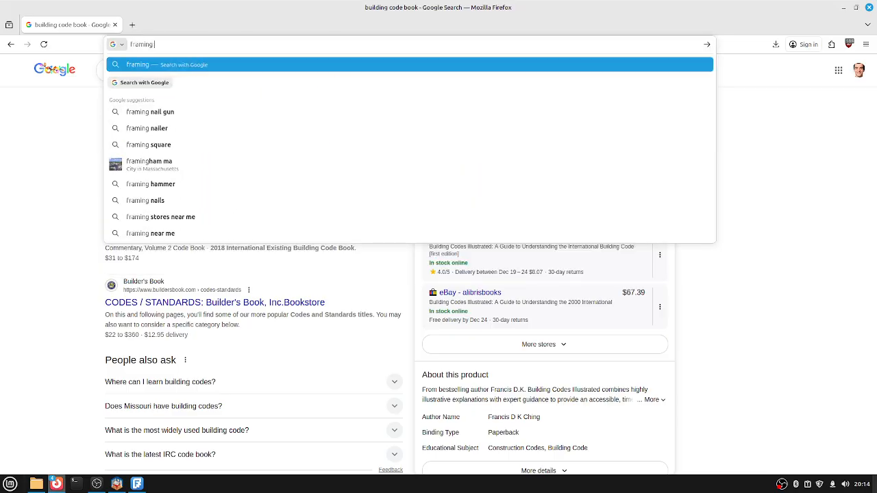
type(" illustrated")
key("Return")
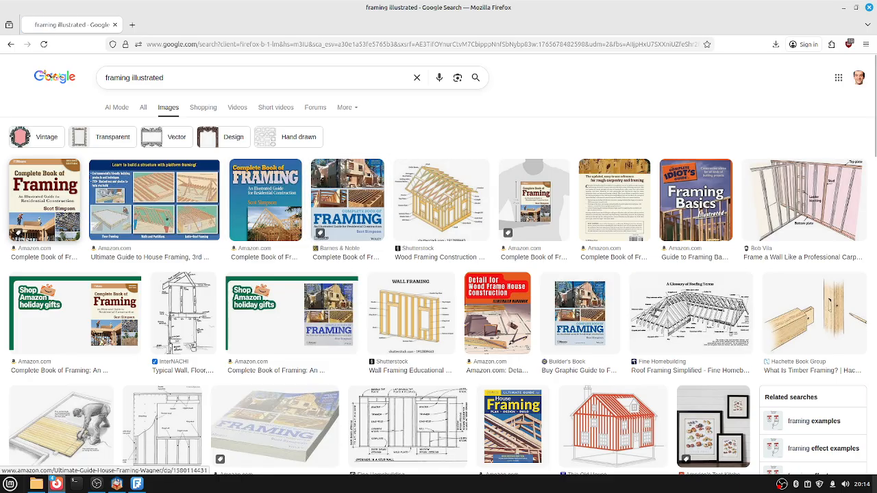
Scroll the image results and preview the Graphic Guide to Frame Construction, 4th Edition.
scroll(417, 185, "down", 2)
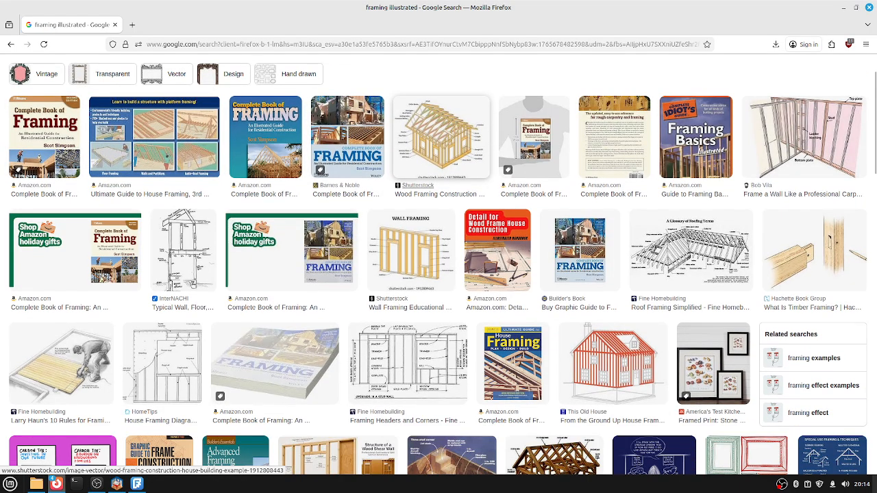
scroll(412, 246, "down", 4)
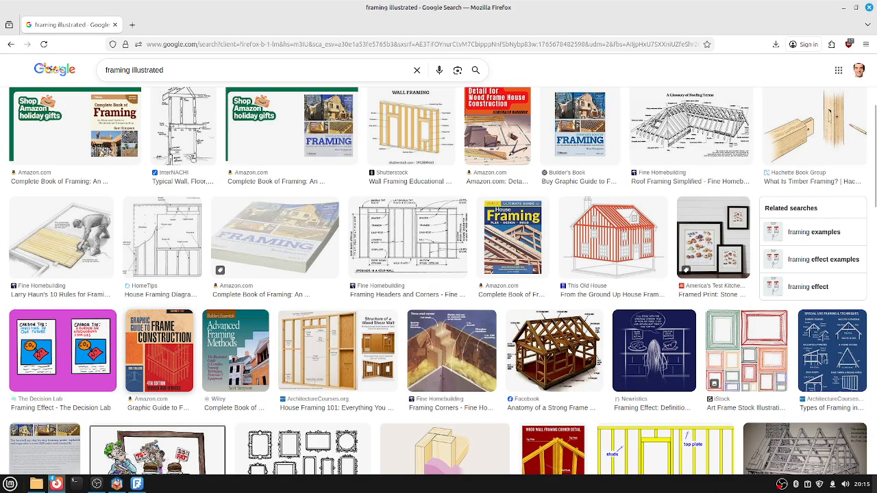
left_click(159, 351)
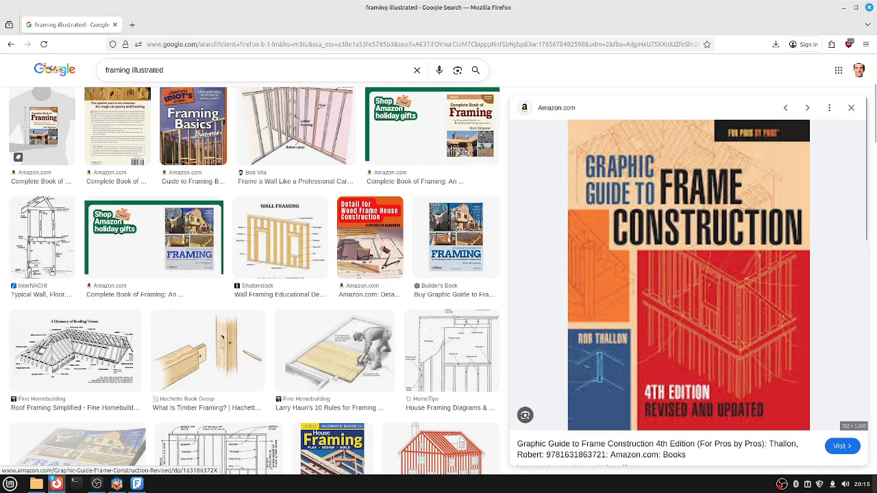
Compare the Goodreads 3rd edition and Amazon.ca 5th edition of Graphic Guide to Frame Construction.
scroll(253, 281, "down", 3)
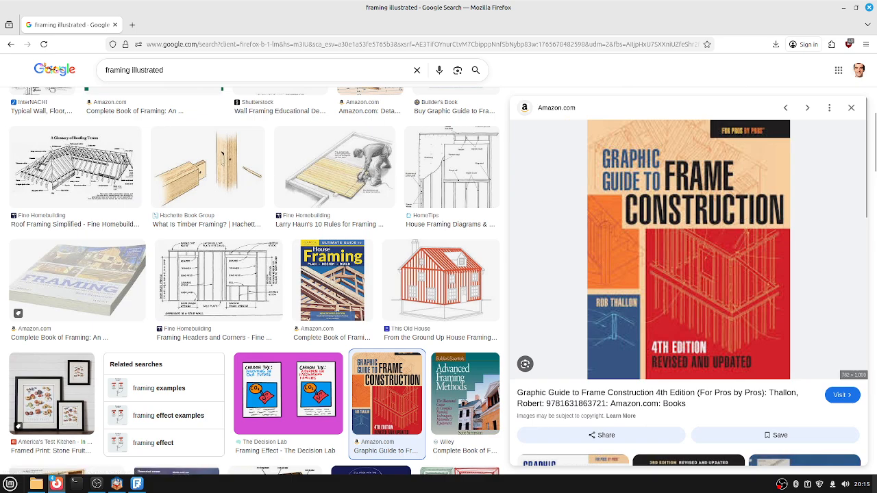
scroll(689, 280, "down", 3)
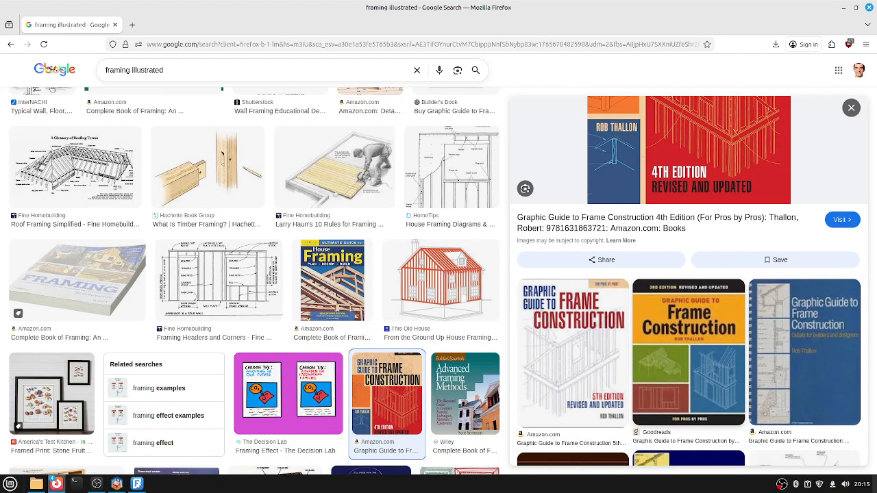
scroll(679, 295, "down", 1)
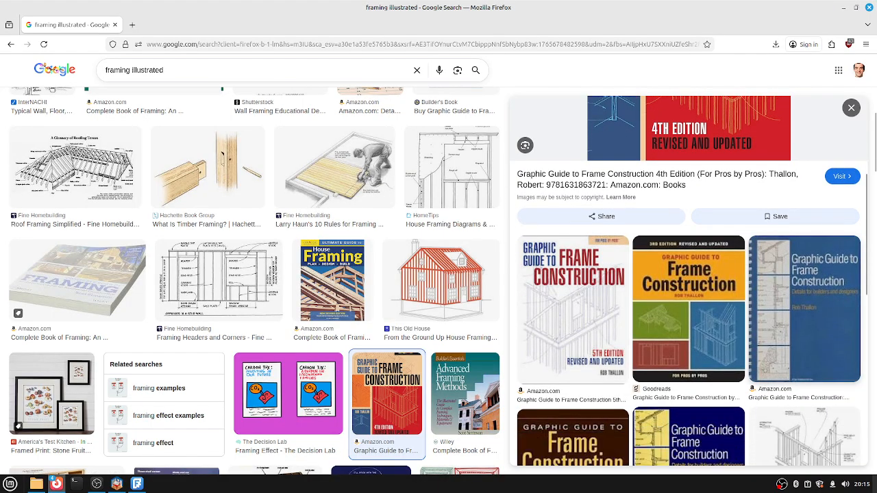
right_click(679, 295)
key("Escape")
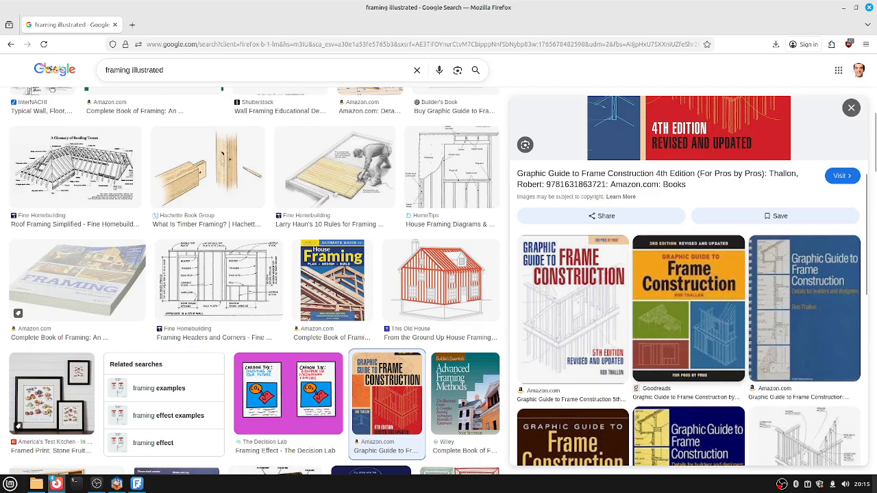
left_click(679, 295)
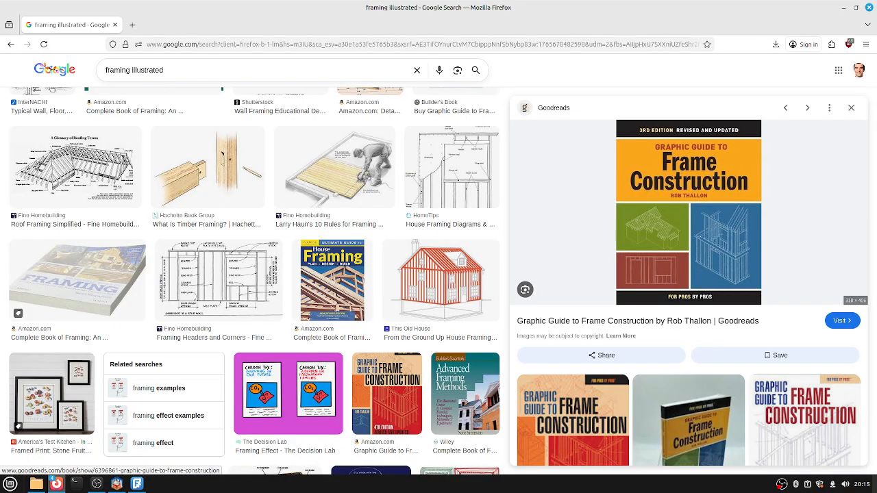
scroll(689, 281, "down", 2)
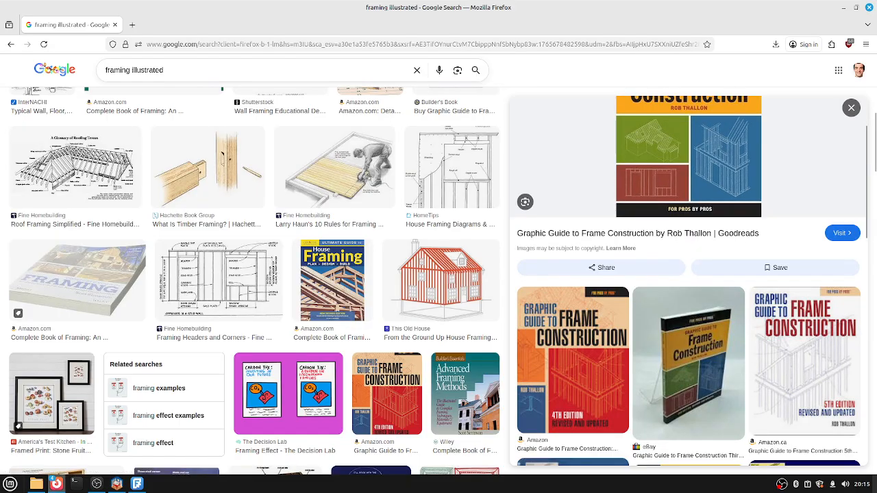
scroll(688, 281, "down", 2)
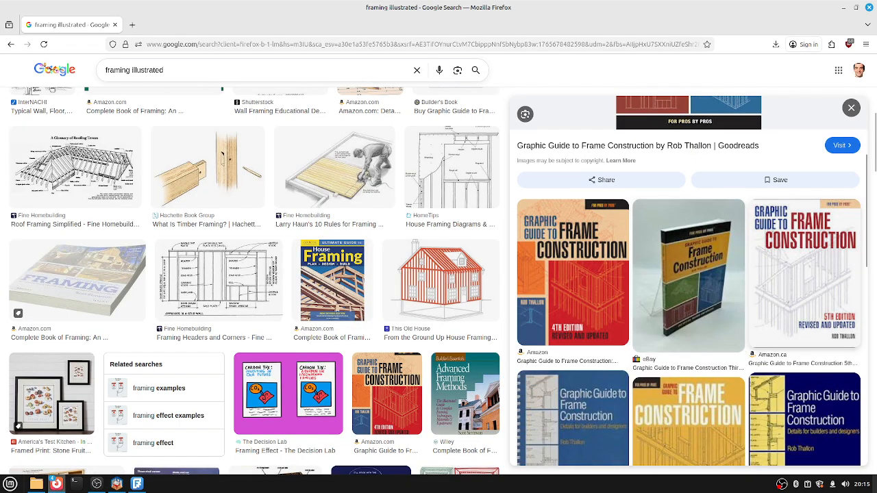
left_click(805, 274)
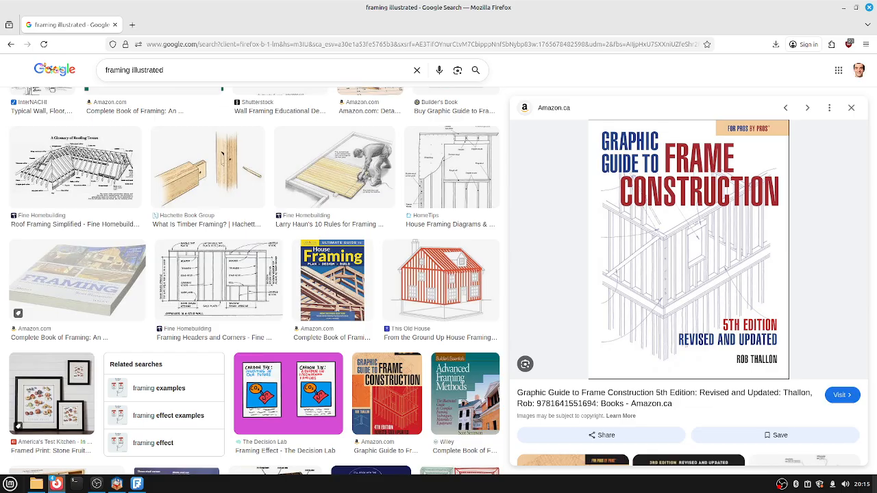
scroll(688, 274, "down", 3)
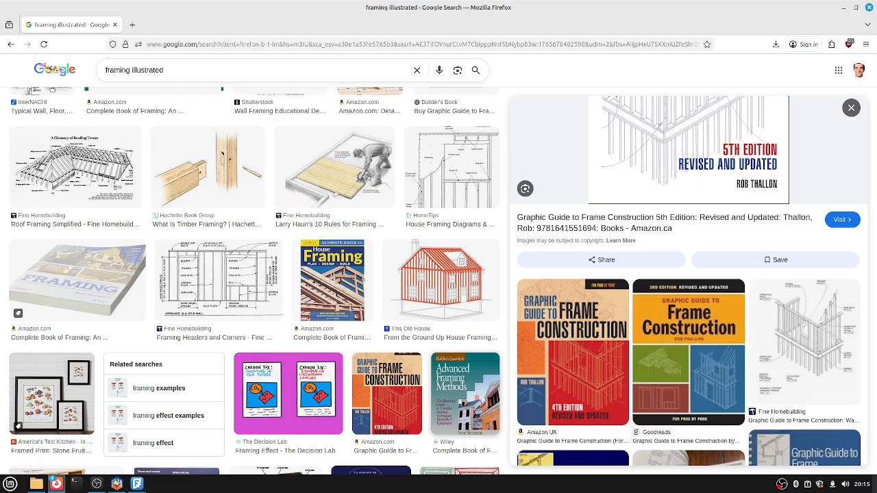
scroll(256, 281, "down", 3)
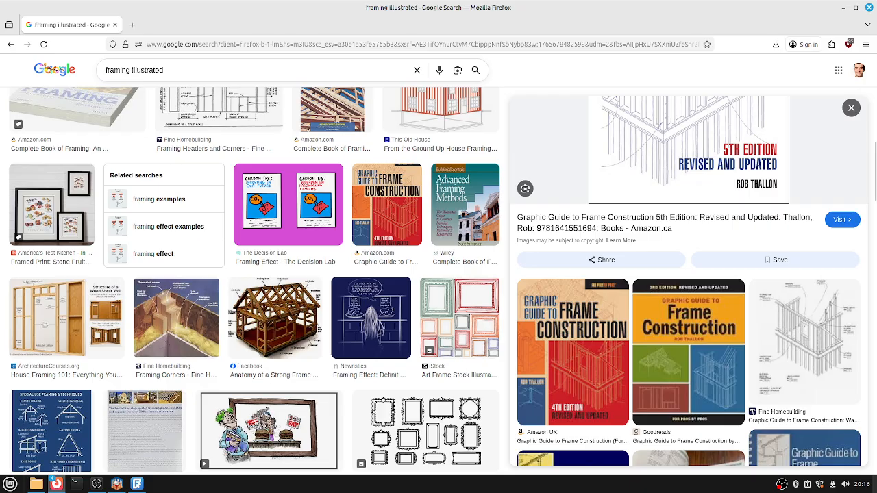
Close the Google Images search and browser window, then stop sharing the entire screen.
left_click(114, 25)
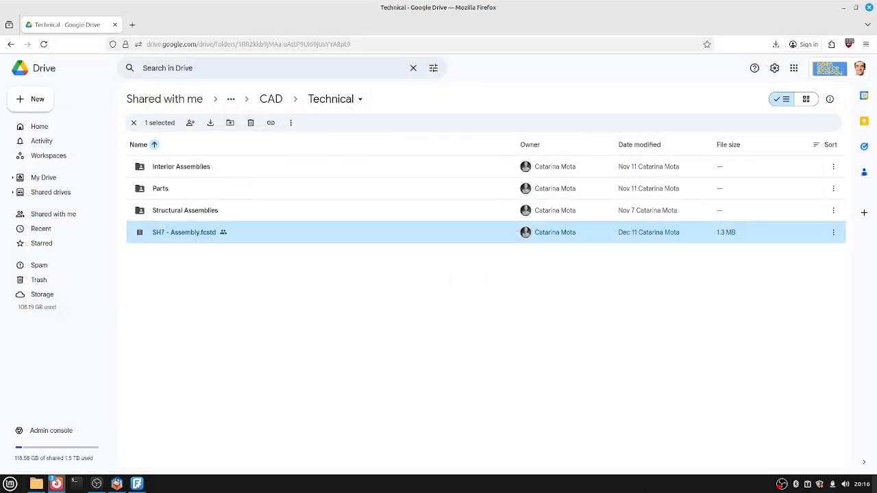
left_click(869, 6)
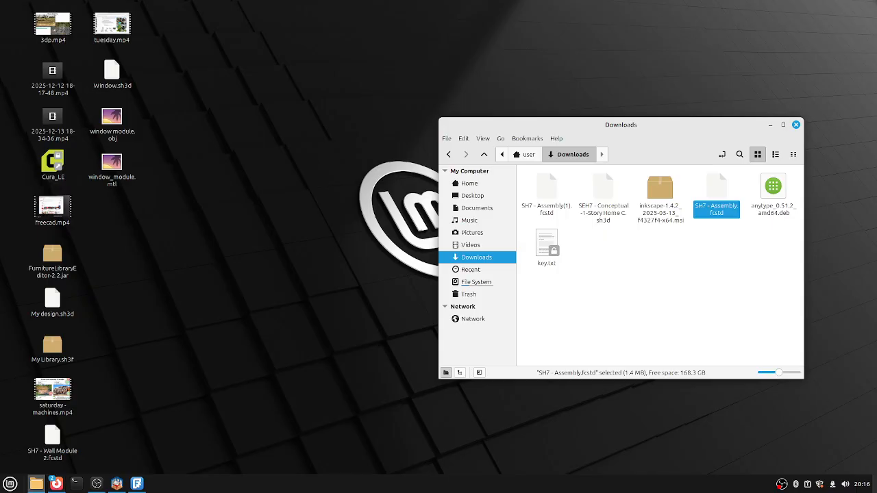
mouse_move(57, 484)
left_click(159, 438)
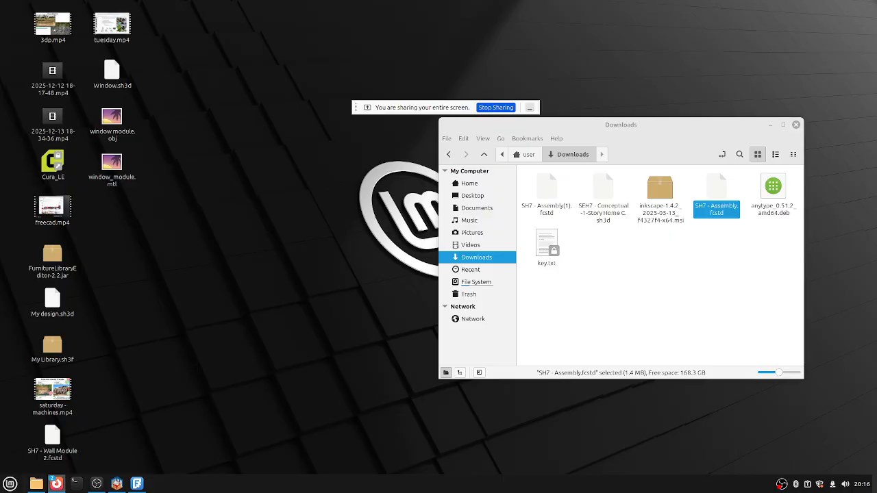
left_click(495, 108)
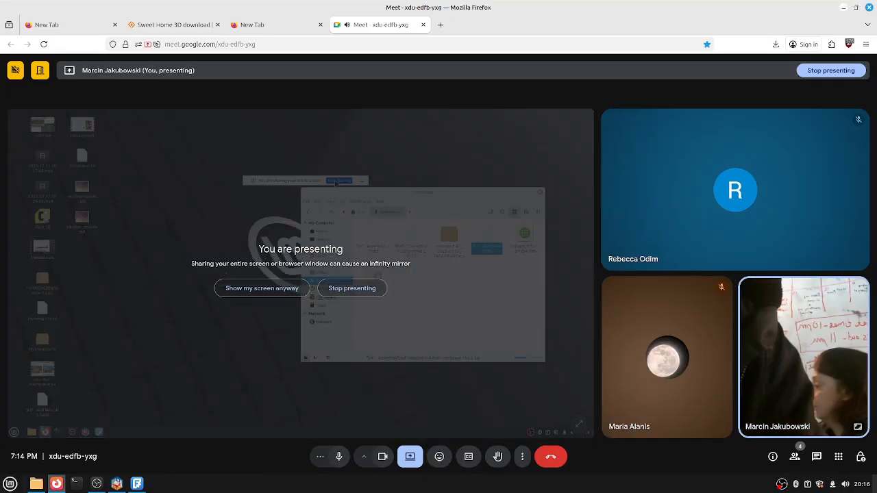